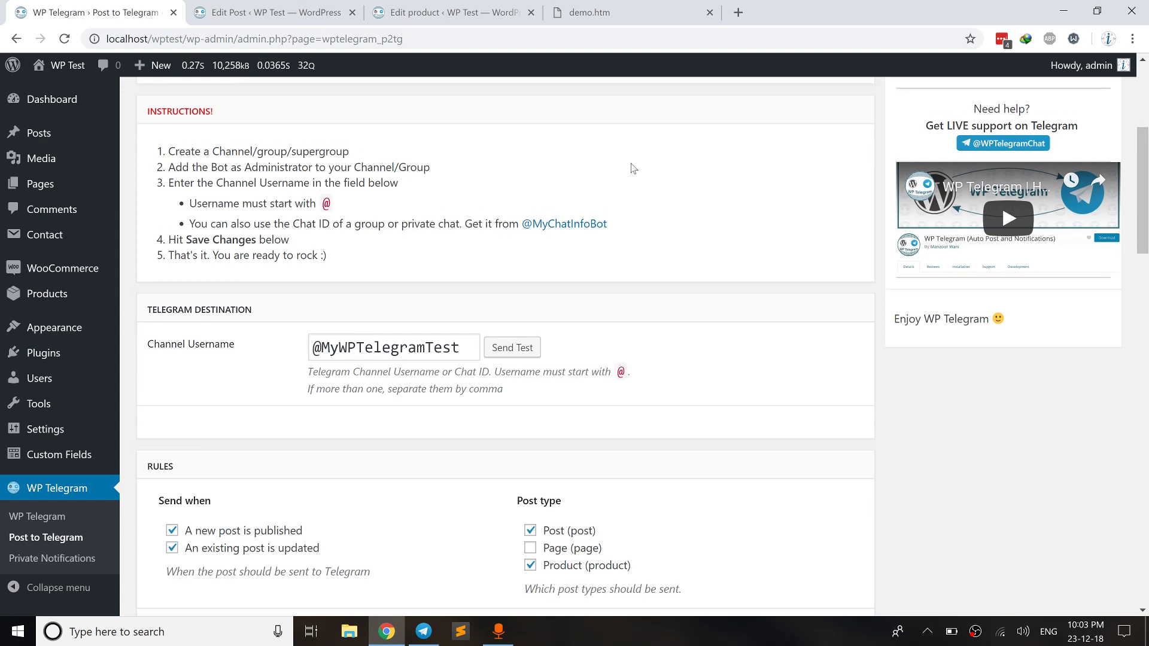
Review the plugin version, instructions, Telegram destination, sending rules and message template on the Post to Telegram settings page
scroll(633, 168, "up", 5)
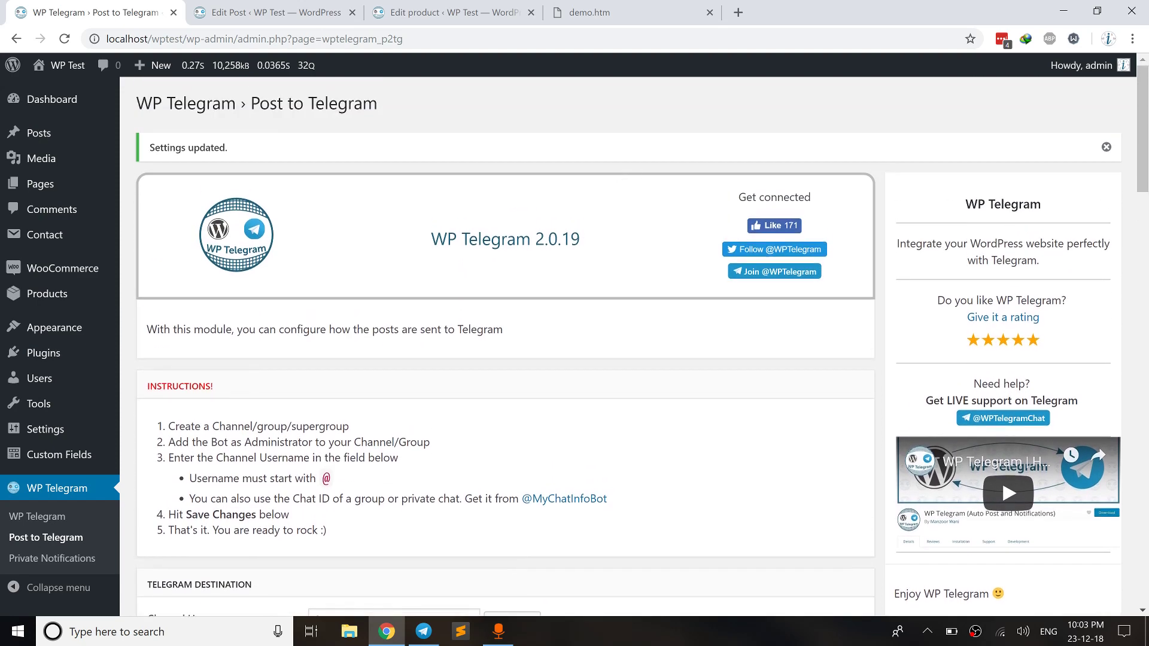
left_click_drag(535, 239, 580, 238)
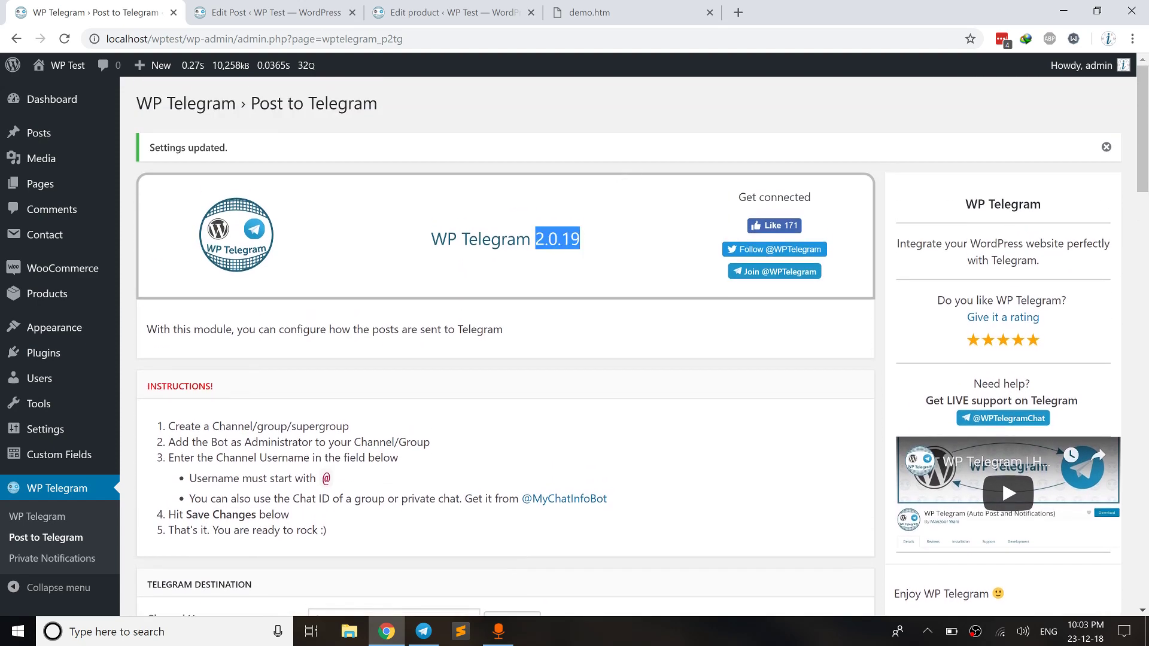
left_click(591, 241)
scroll(592, 242, "down", 1)
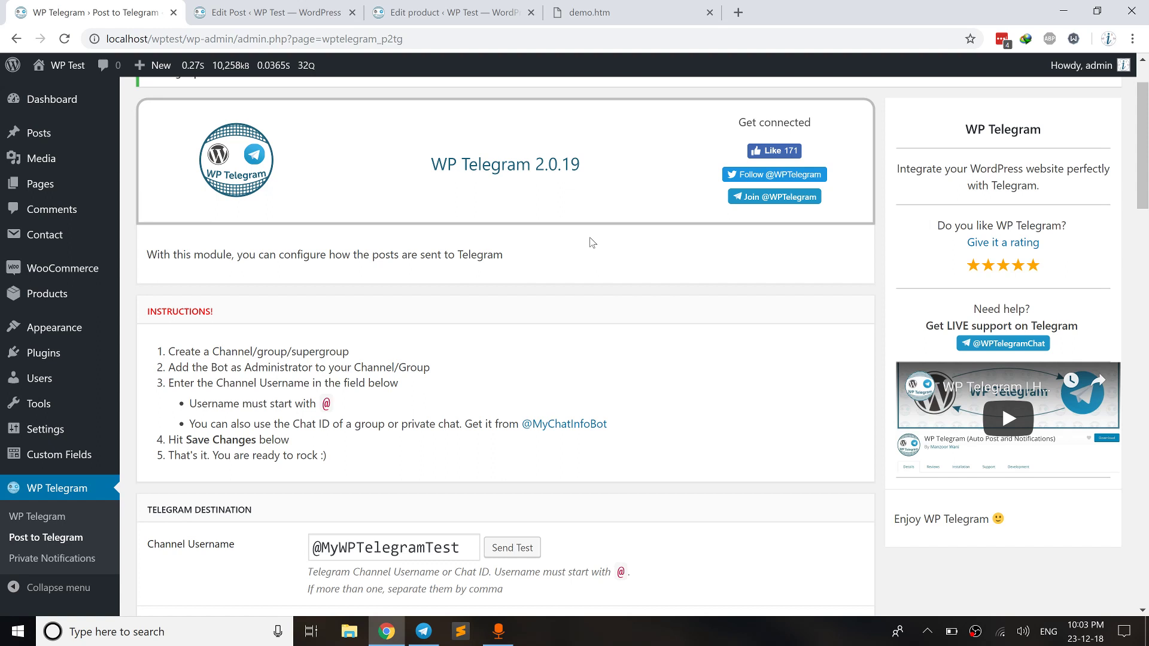
scroll(592, 242, "down", 3)
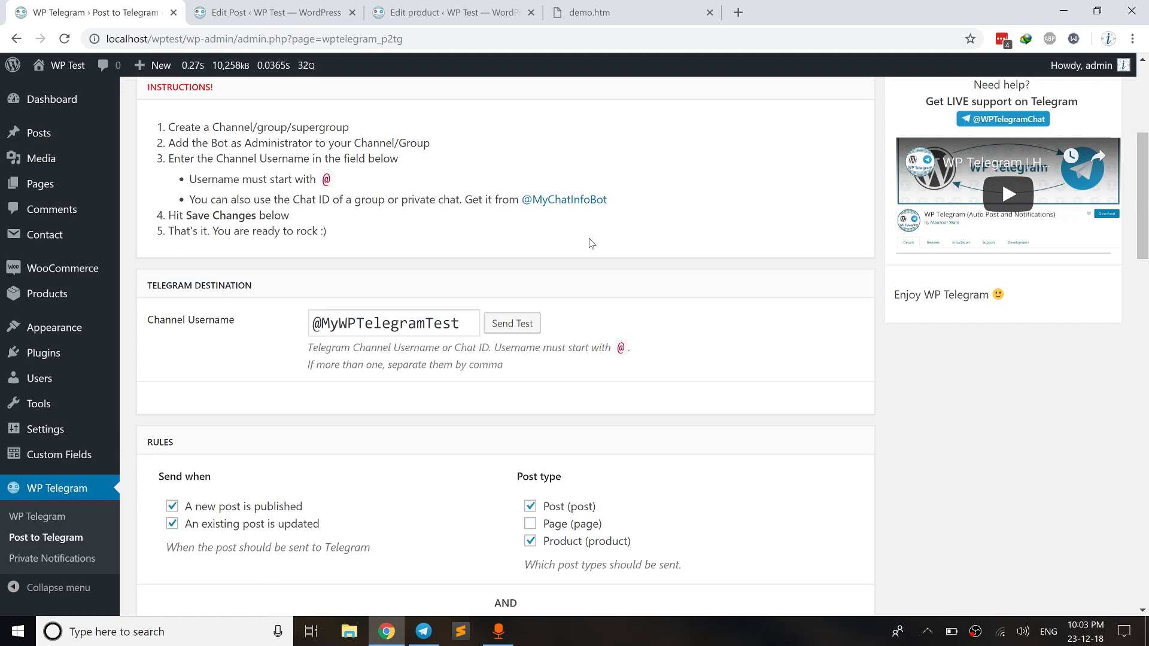
scroll(590, 242, "up", 2)
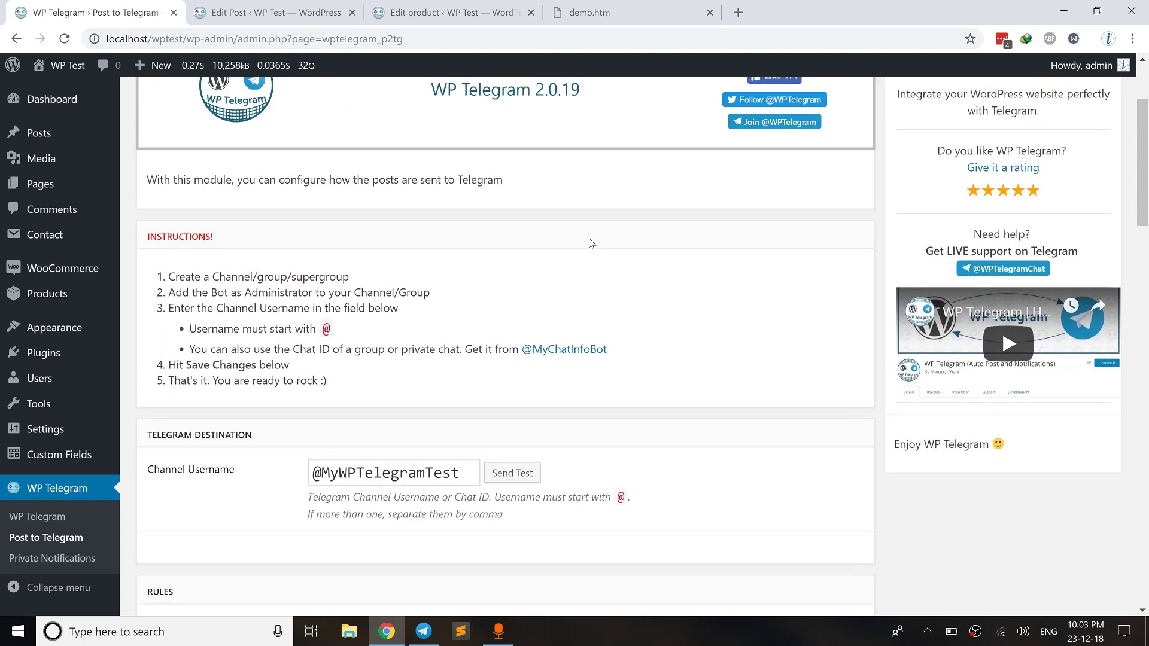
scroll(591, 242, "down", 2)
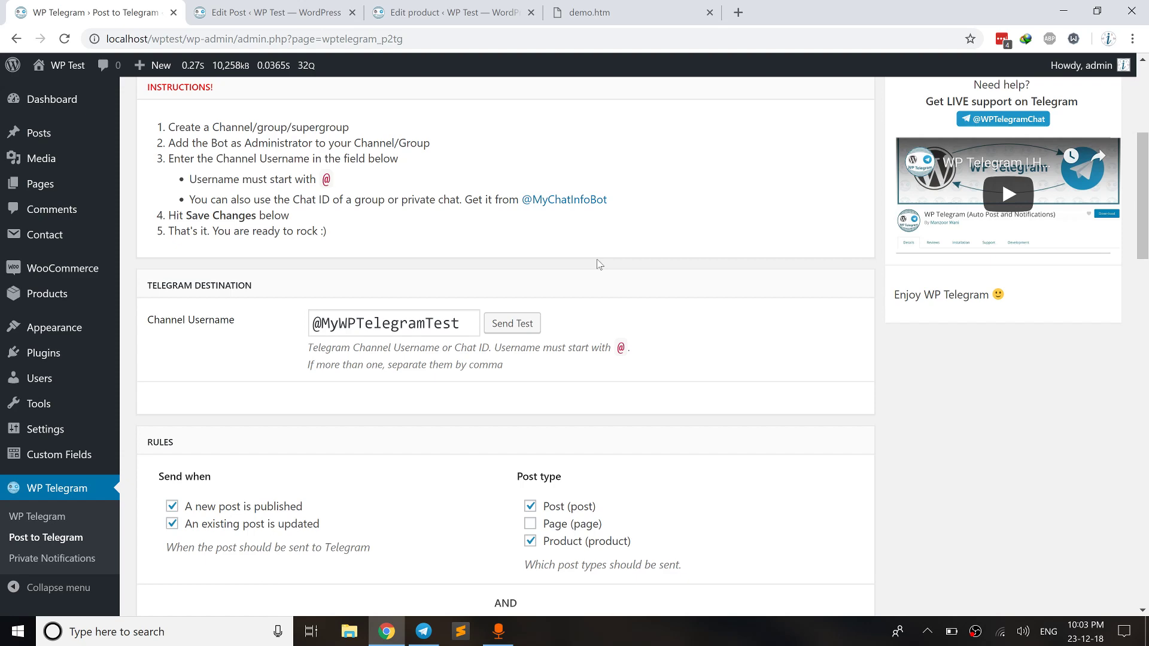
scroll(598, 264, "down", 8)
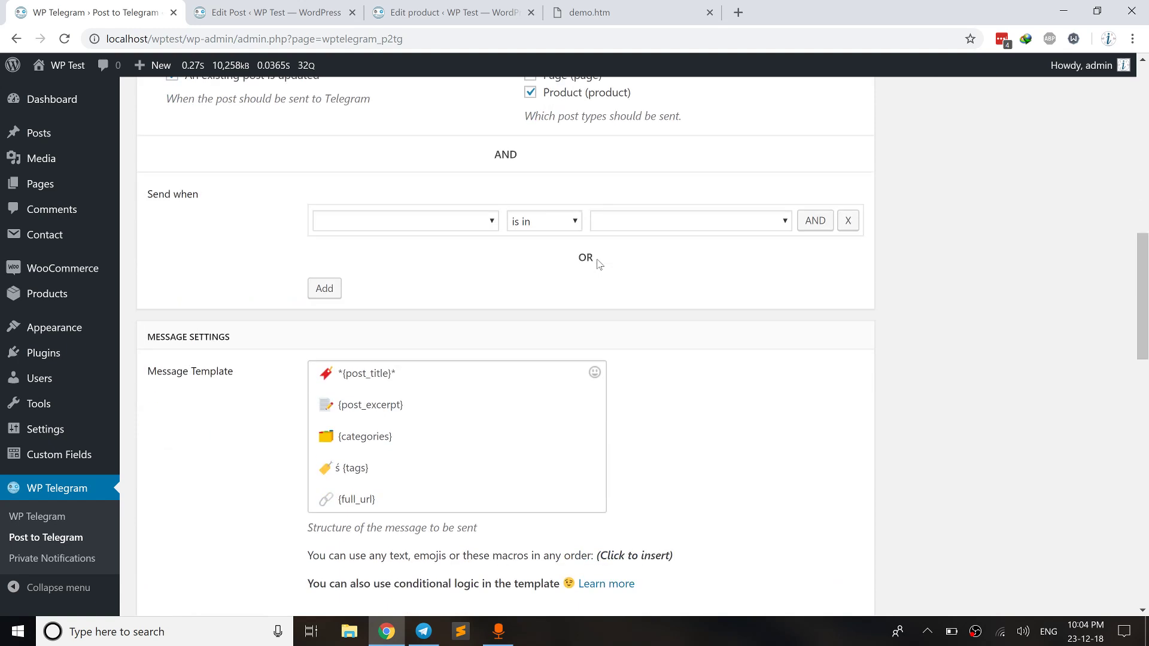
scroll(596, 267, "down", 1)
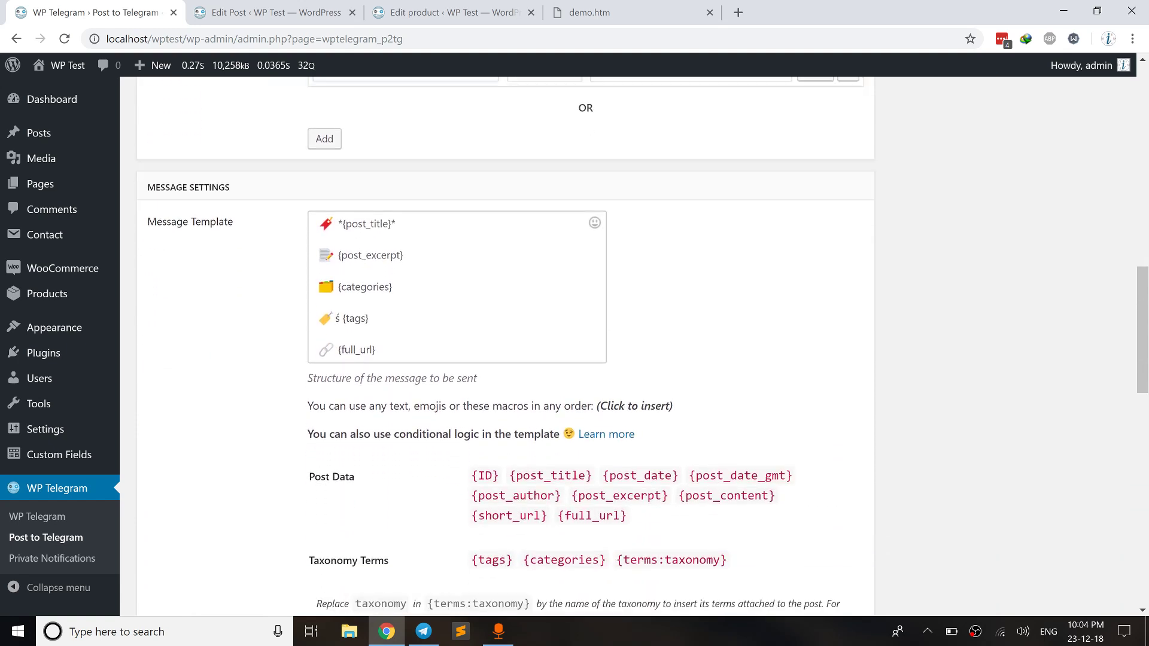
Remove the stray "ś" character before {tags} in the message template
double_click(326, 224)
left_click_drag(376, 350, 318, 222)
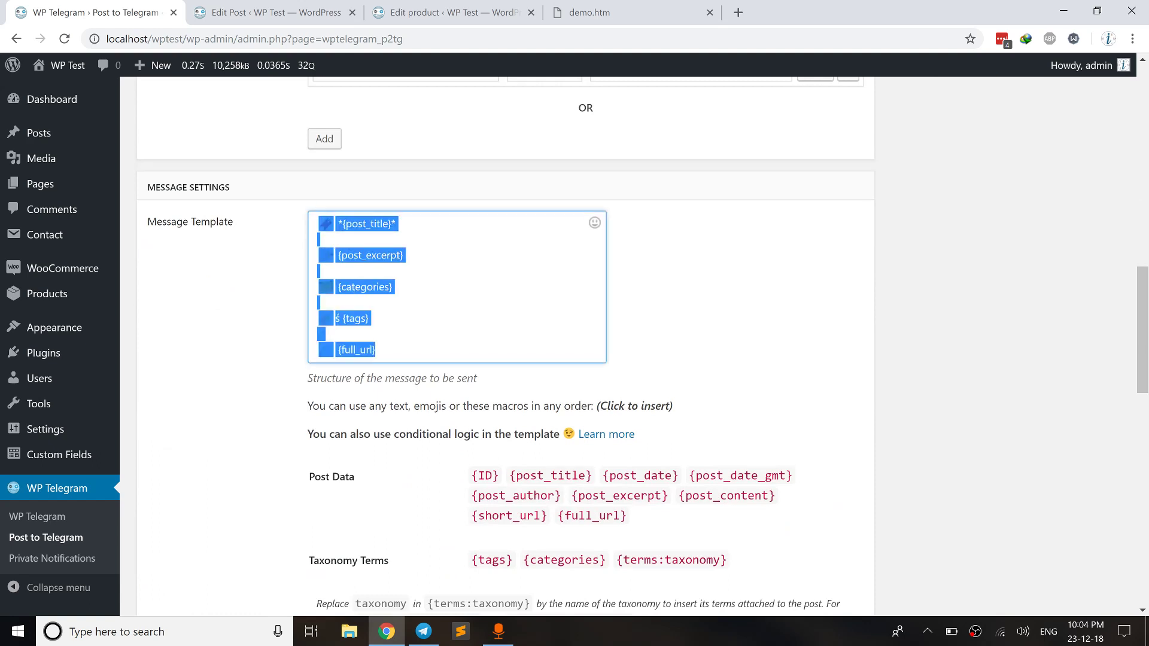
left_click(322, 333)
key("BackSpace")
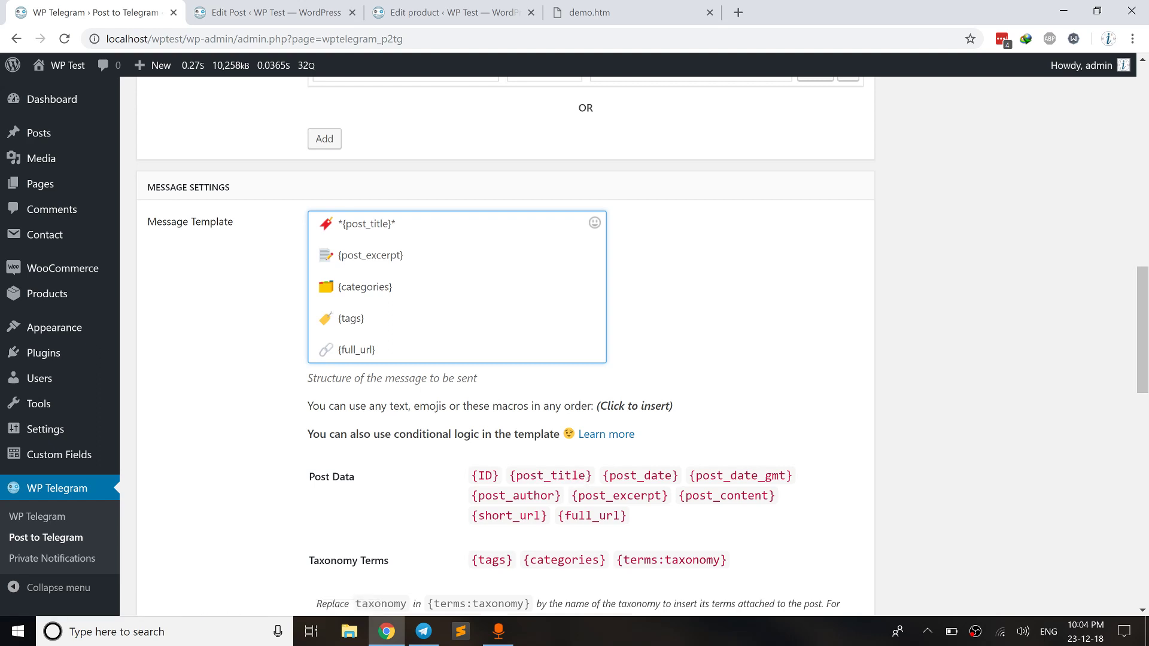
Insert "Read full post here" before {full_url} in the message template and save the settings
type("Read full pos")
key("BackSpace")
type("t here")
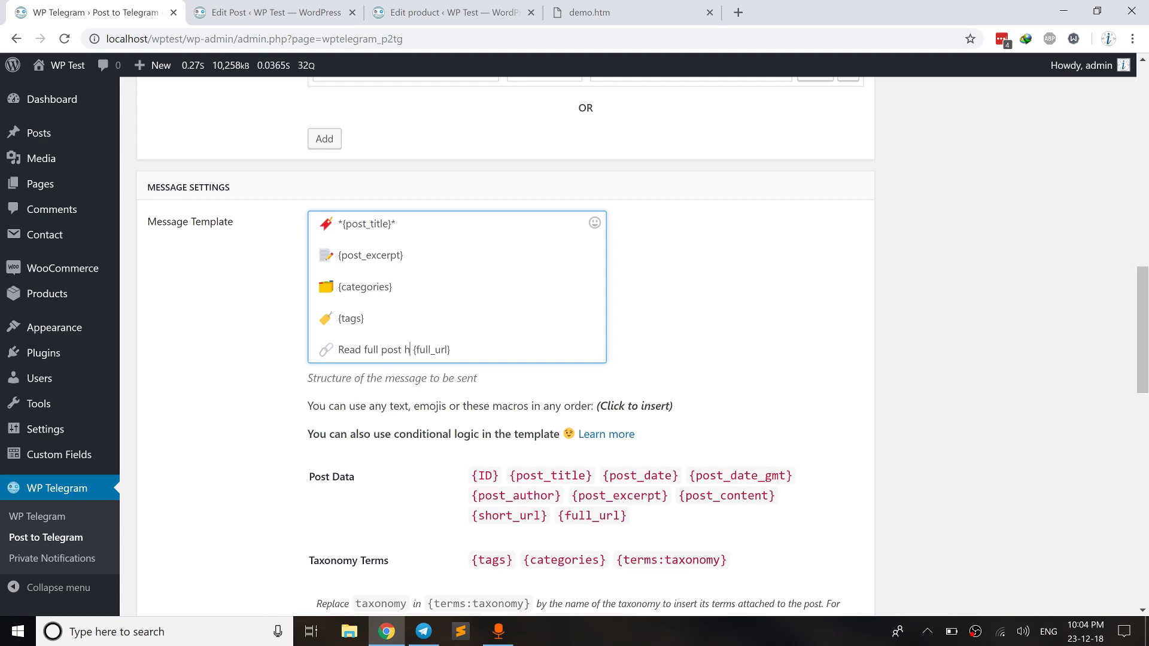
scroll(345, 371, "down", 20)
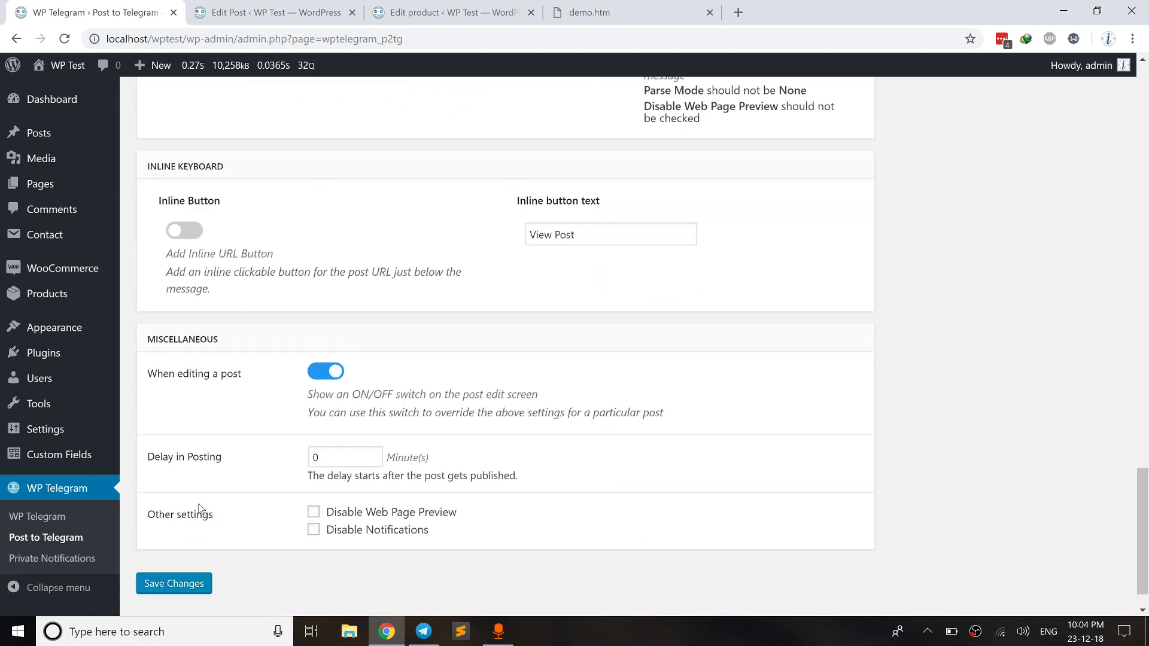
left_click(181, 549)
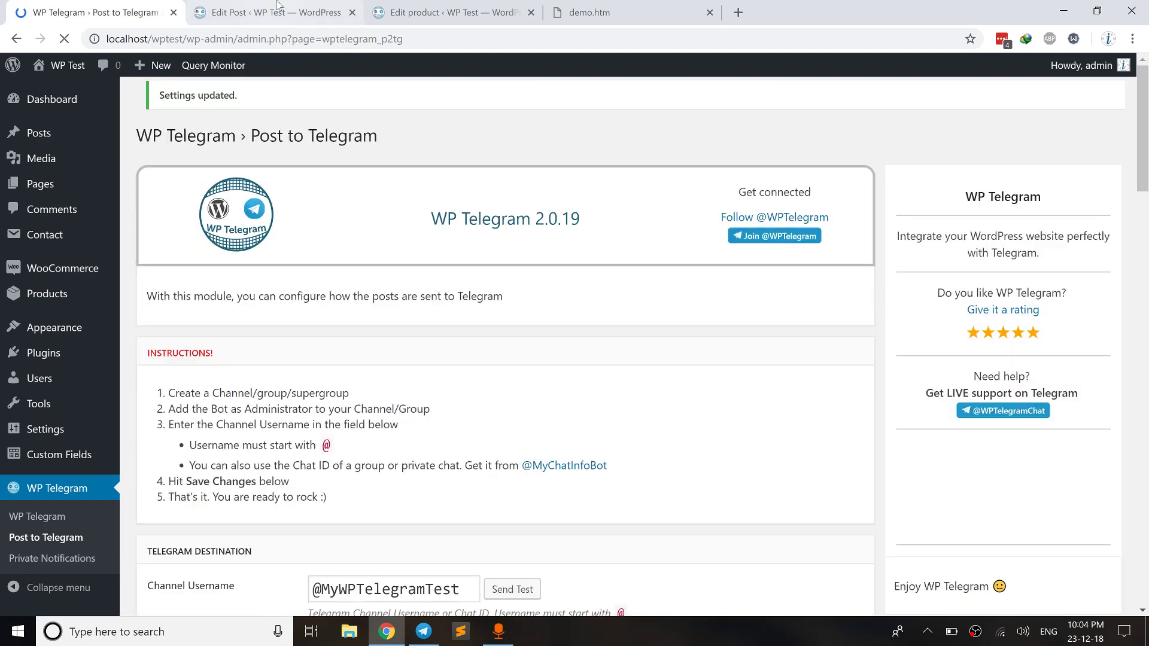
Update the existing post "What is Telegram? What do I do here?" with Send to Telegram set to Yes
left_click(277, 7)
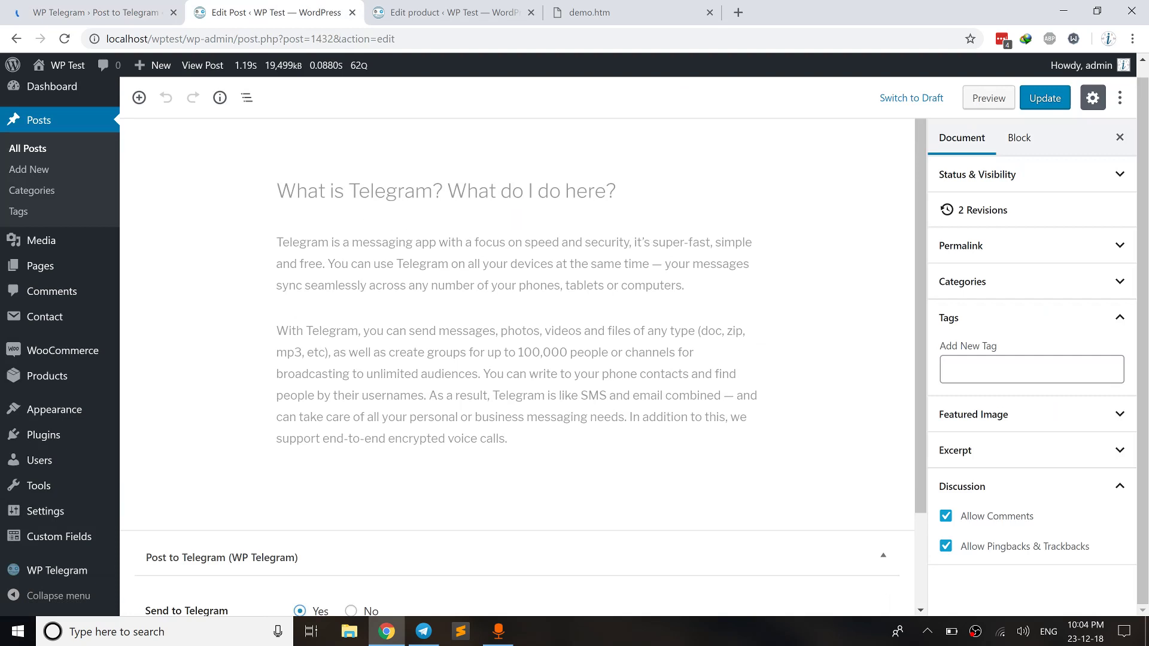
left_click_drag(277, 190, 617, 191)
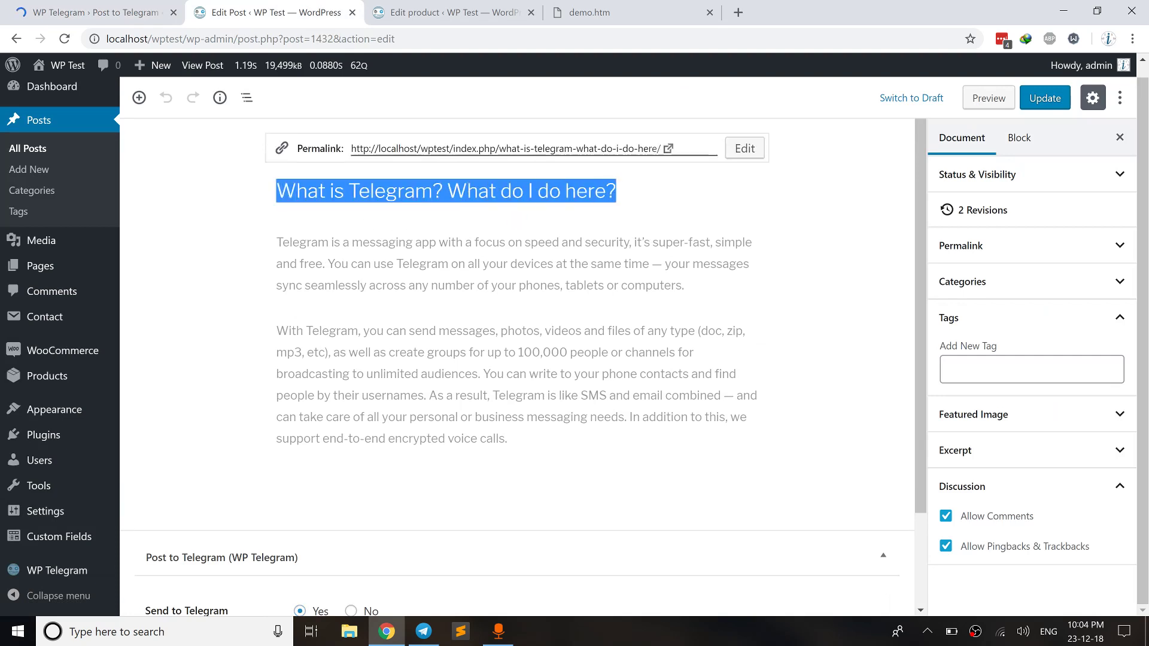
scroll(912, 186, "down", 1)
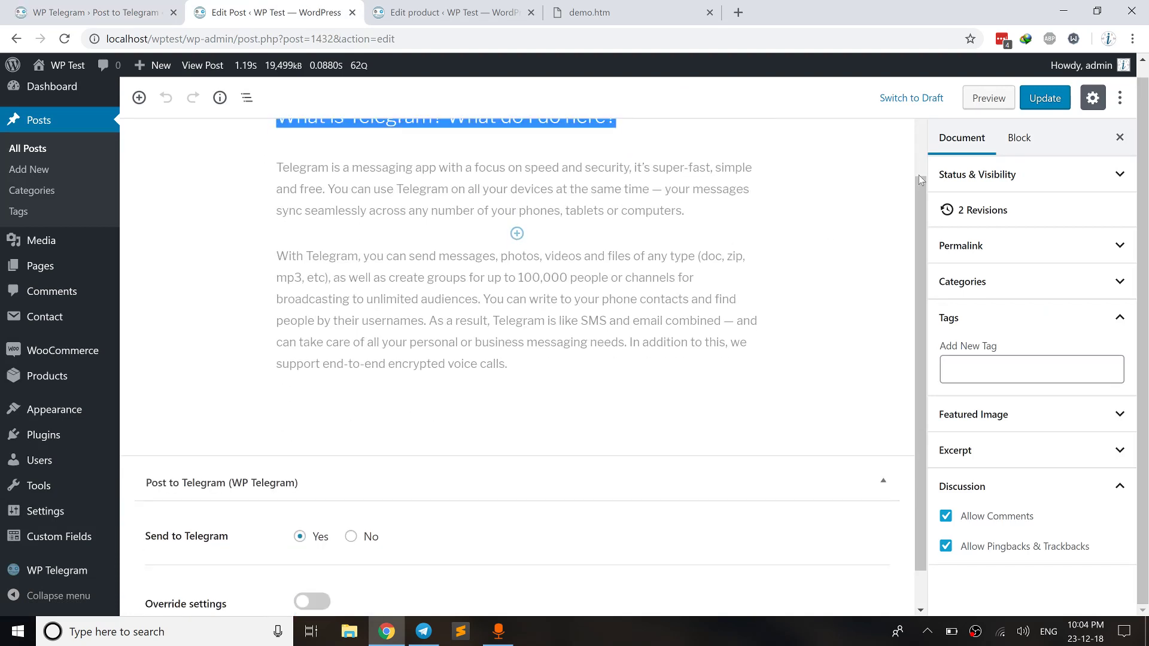
left_click(1042, 101)
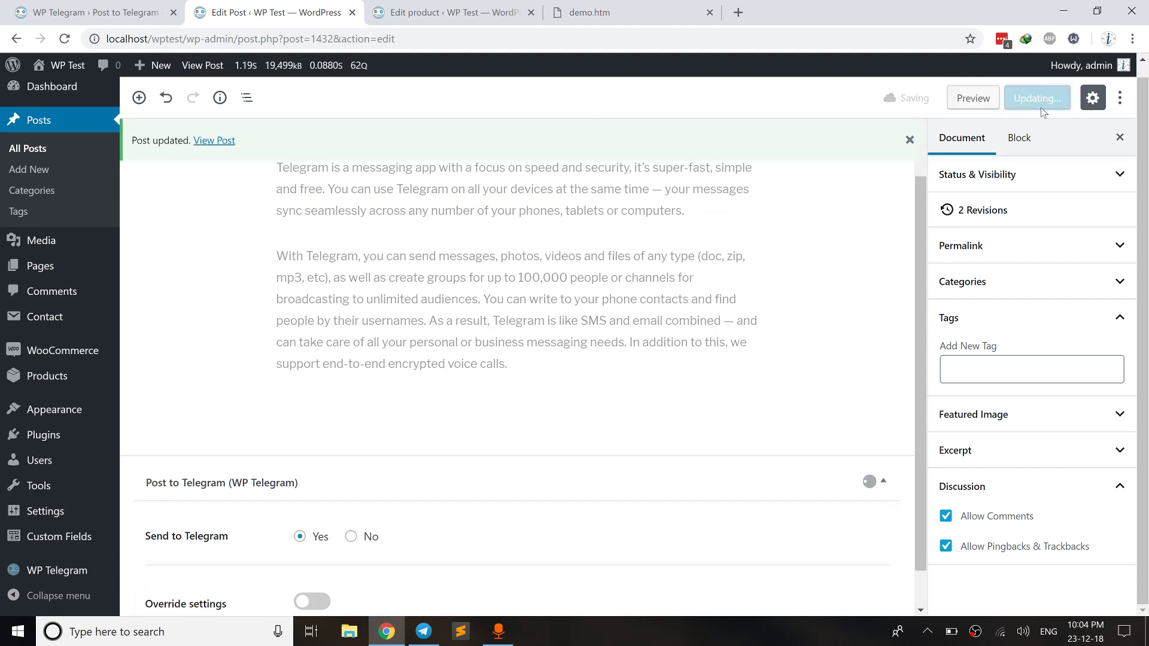
Switch to Telegram and check the title, excerpt, category, tags and link lines of the message in My WP Test Channel
left_click(423, 631)
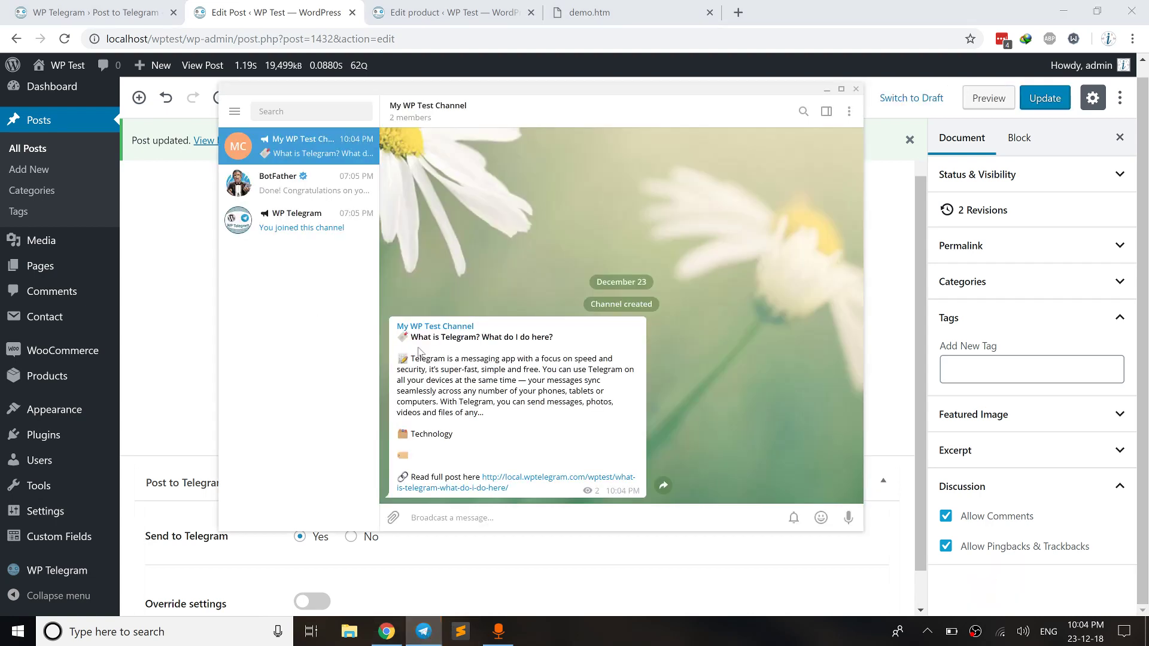
left_click_drag(409, 336, 553, 338)
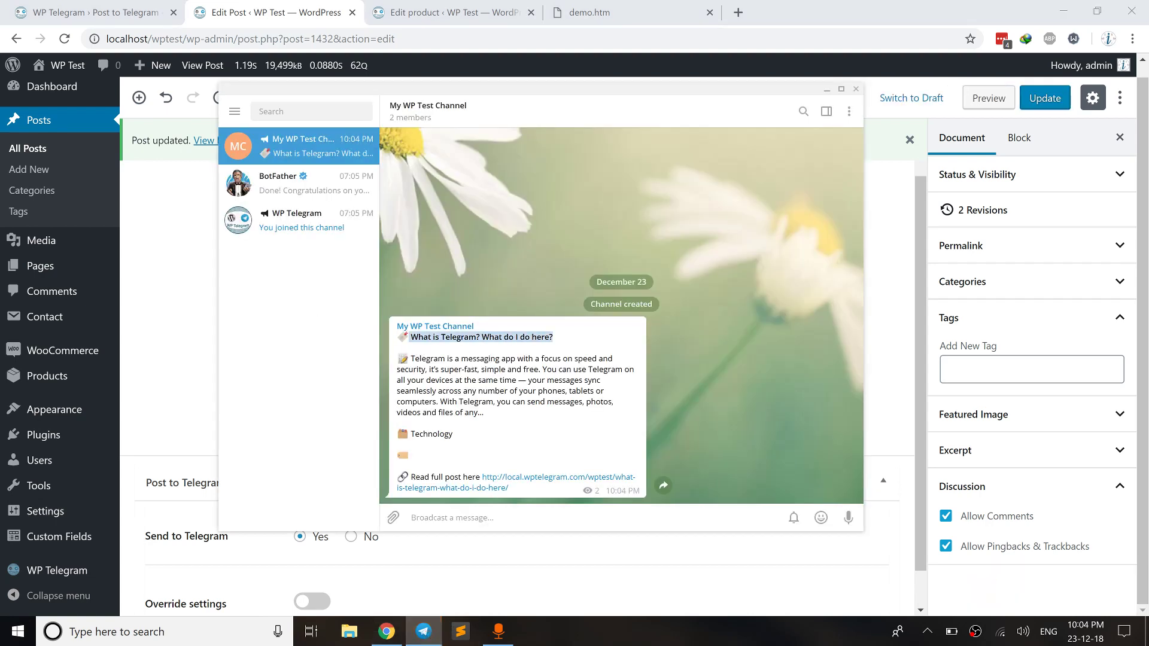
left_click_drag(411, 359, 483, 413)
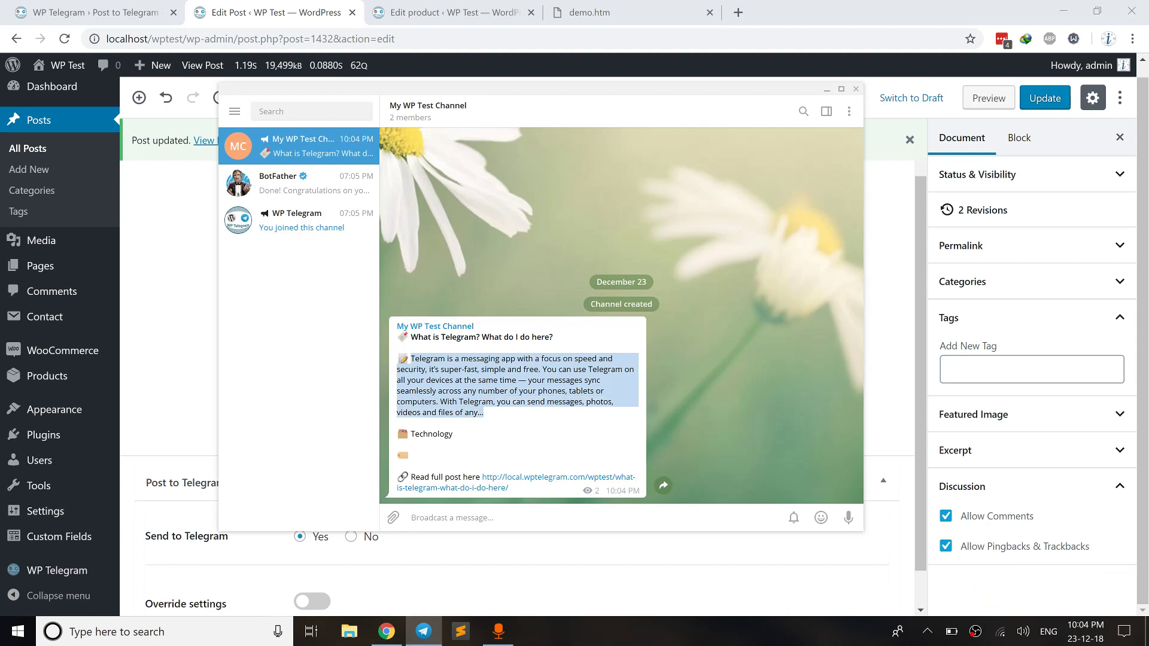
left_click_drag(411, 434, 638, 456)
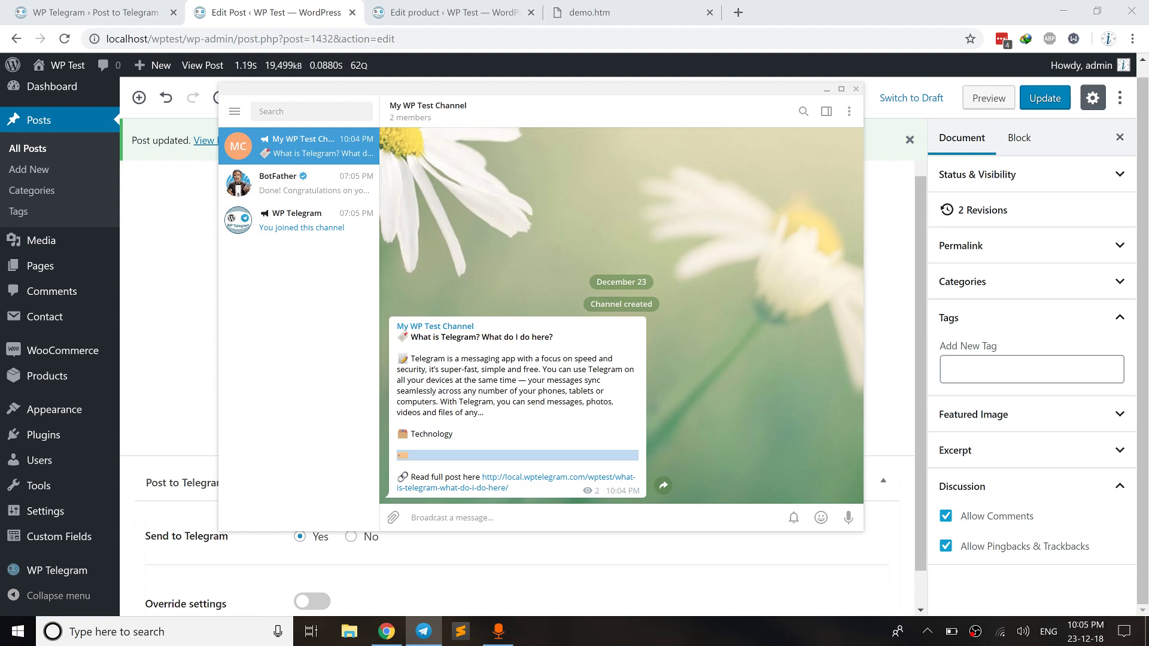
left_click_drag(411, 477, 485, 479)
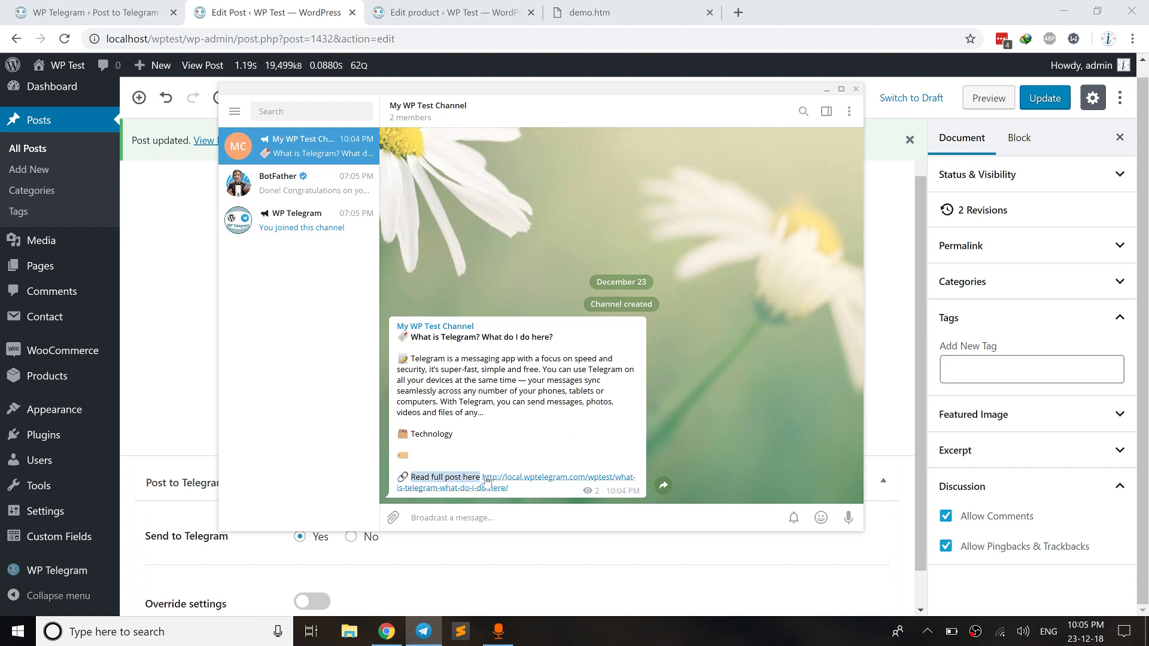
left_click(496, 418)
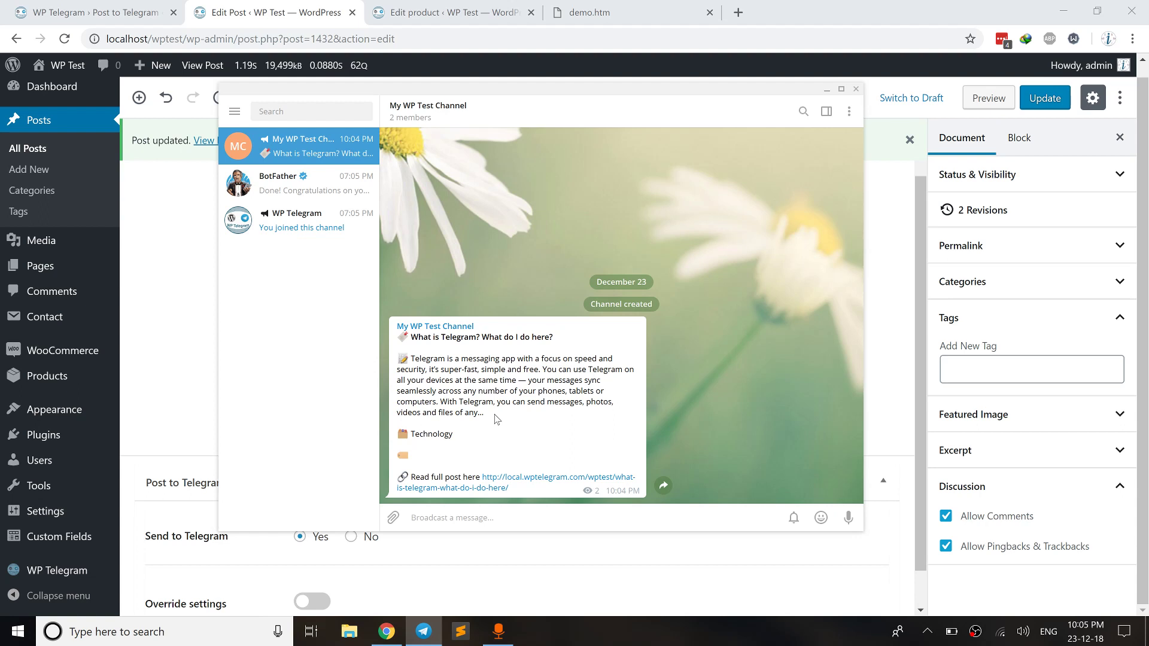
left_click_drag(411, 465, 398, 460)
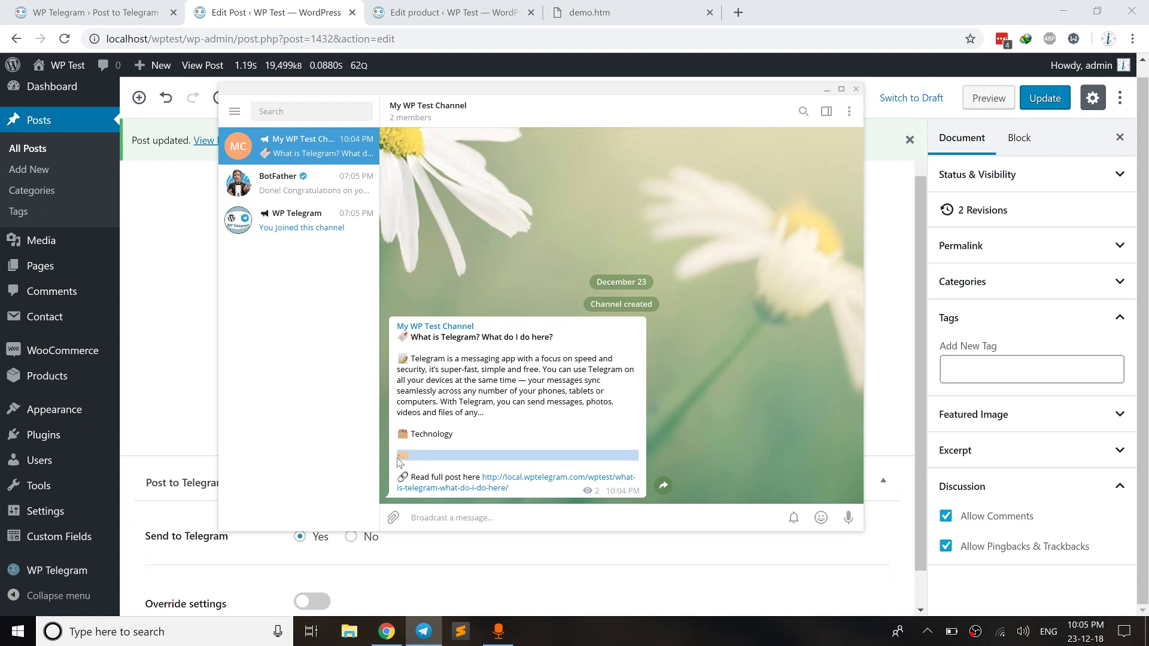
left_click(417, 458)
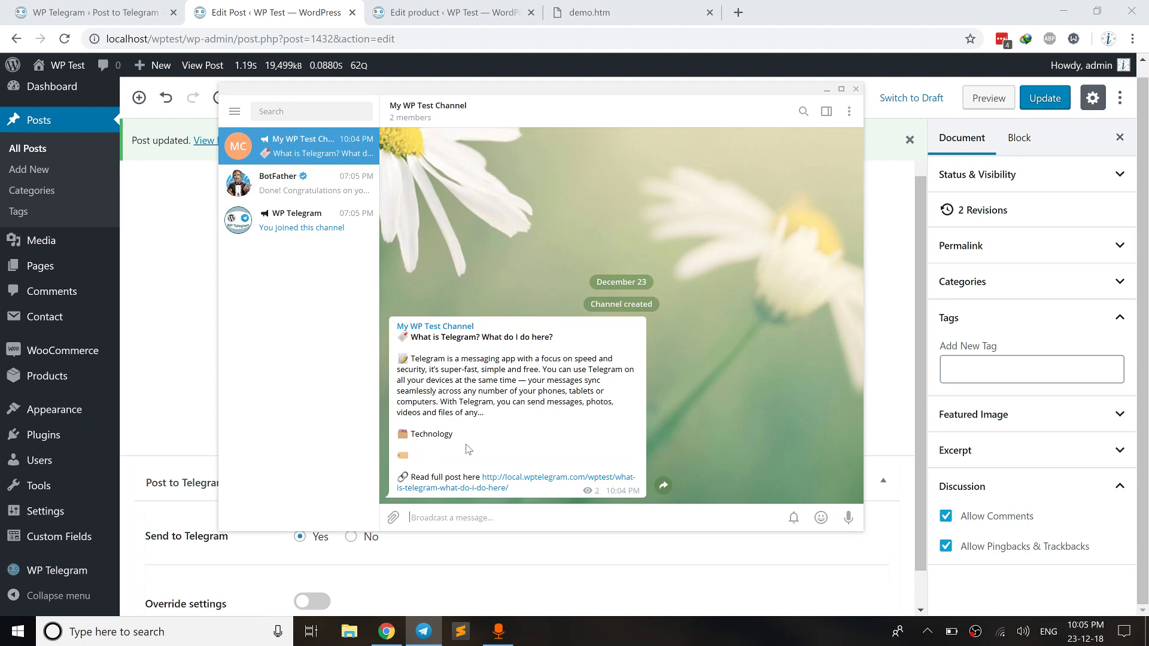
Return to the Post to Telegram settings and find the note about conditional logic beneath the message template
left_click(595, 12)
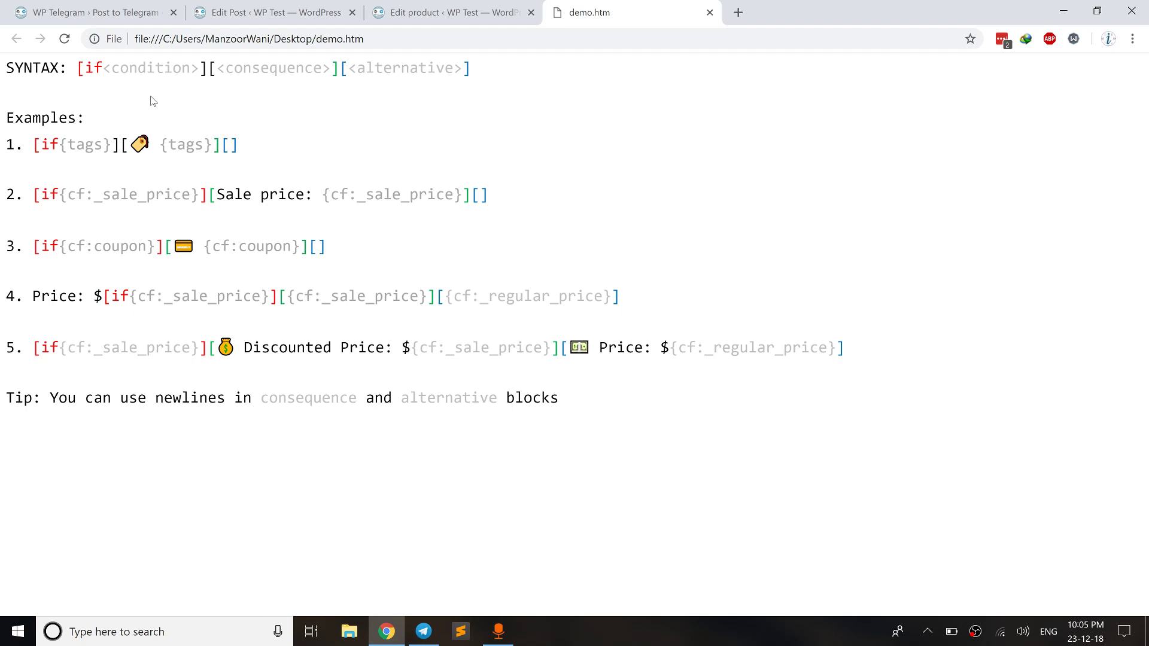
left_click(96, 12)
scroll(438, 292, "down", 8)
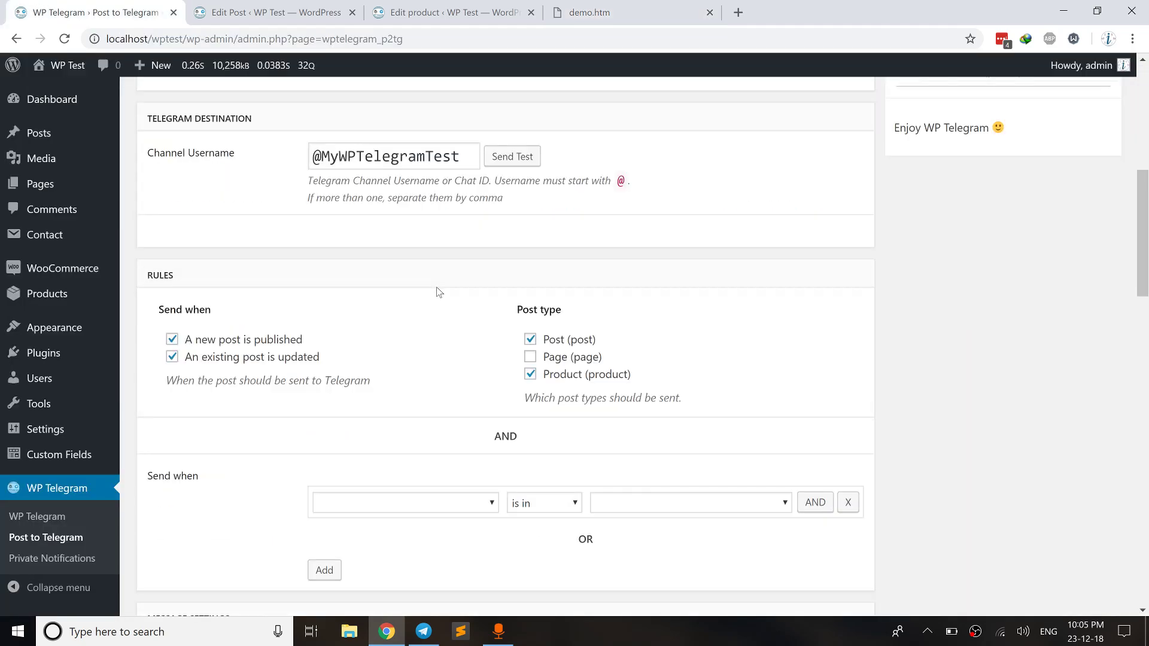
scroll(439, 297, "down", 10)
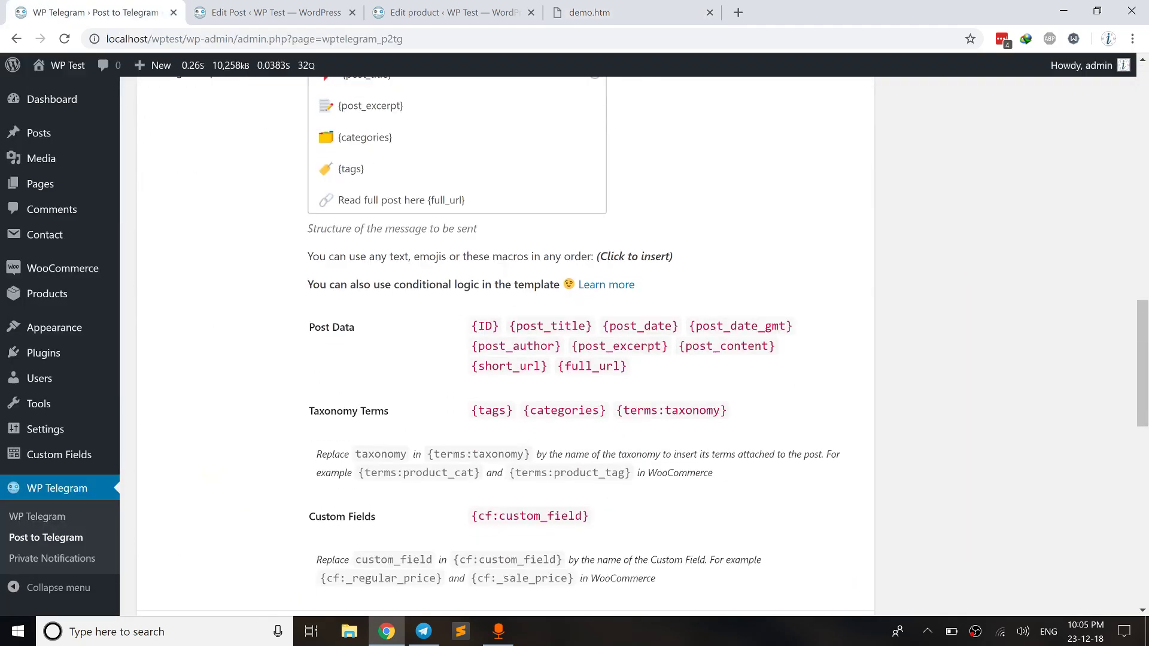
left_click_drag(307, 284, 559, 284)
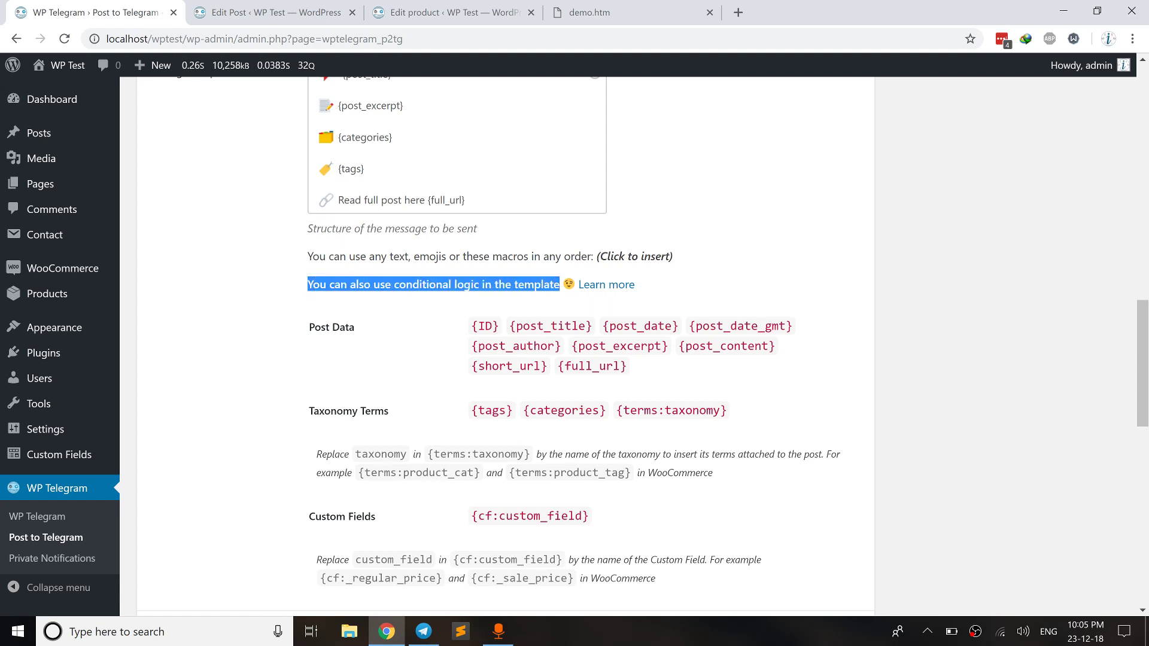
Open the demo.htm reference and examine the condition, consequence and alternative blocks of the conditional syntax
left_click(570, 7)
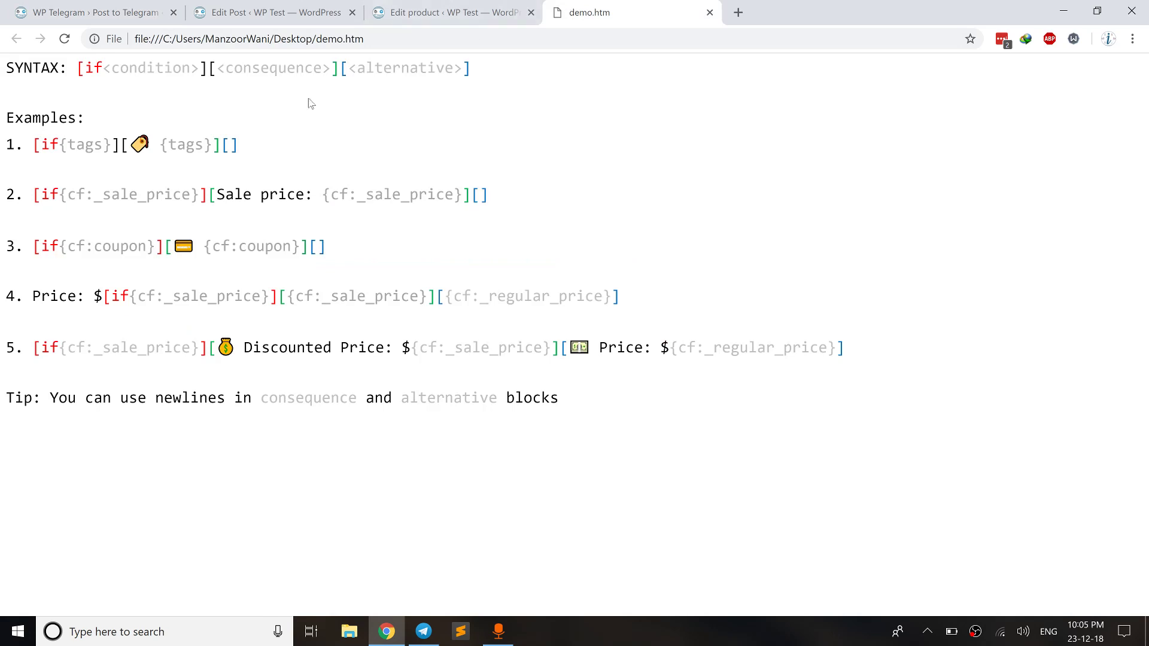
left_click_drag(77, 68, 207, 67)
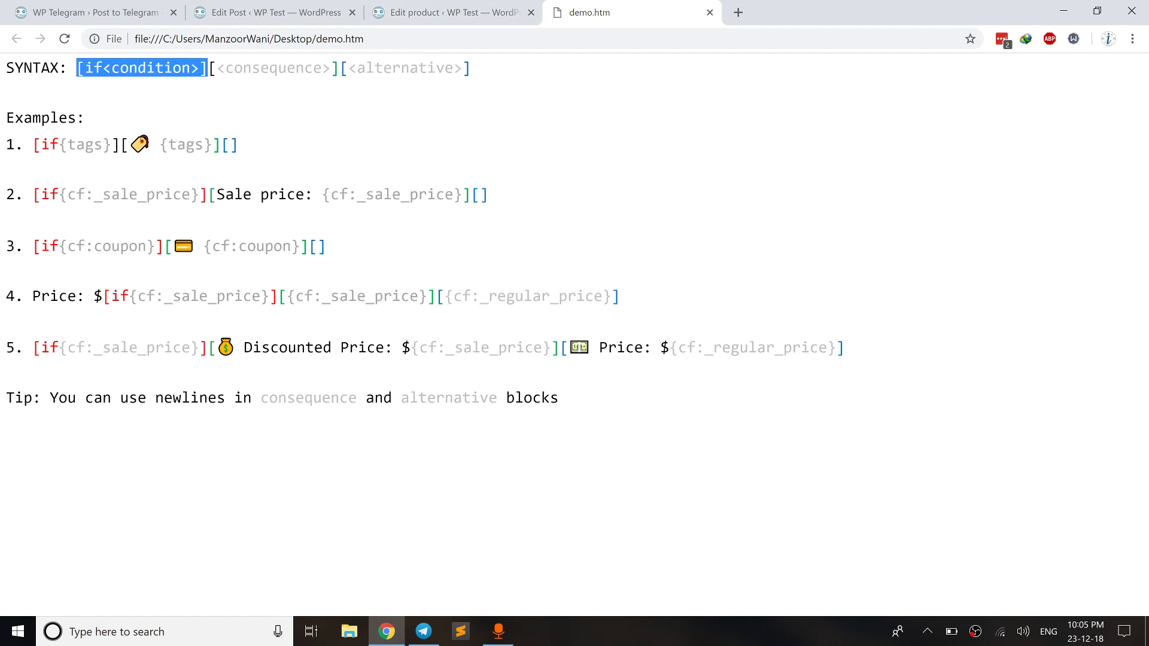
left_click(207, 67)
left_click_drag(190, 67, 112, 68)
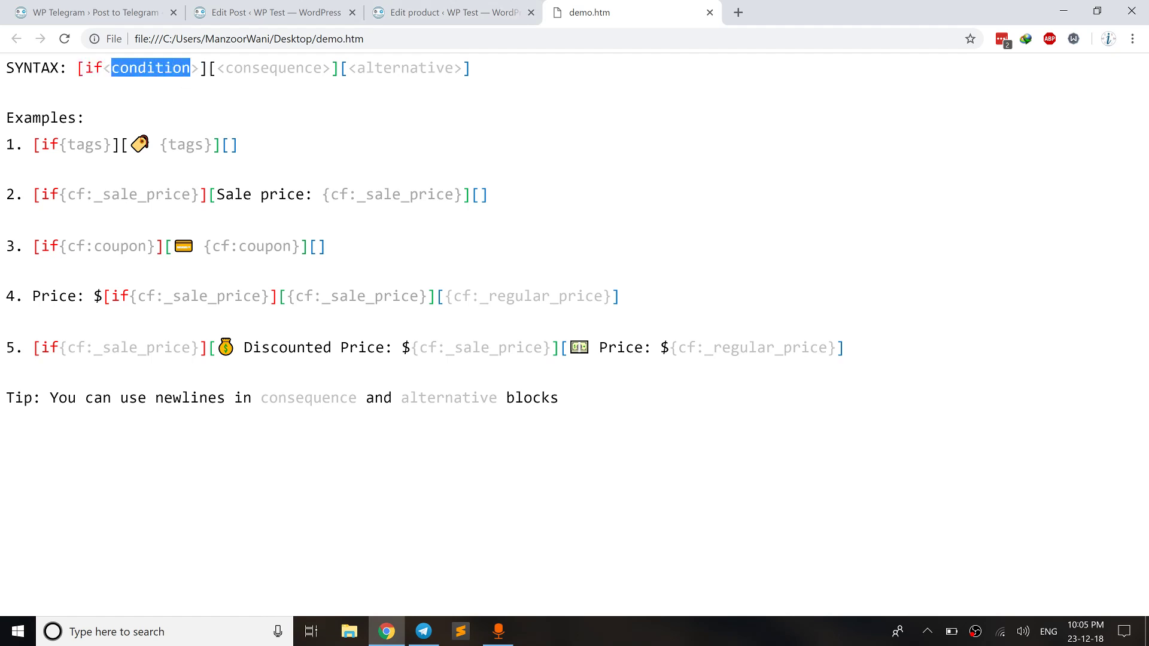
left_click_drag(207, 68, 338, 68)
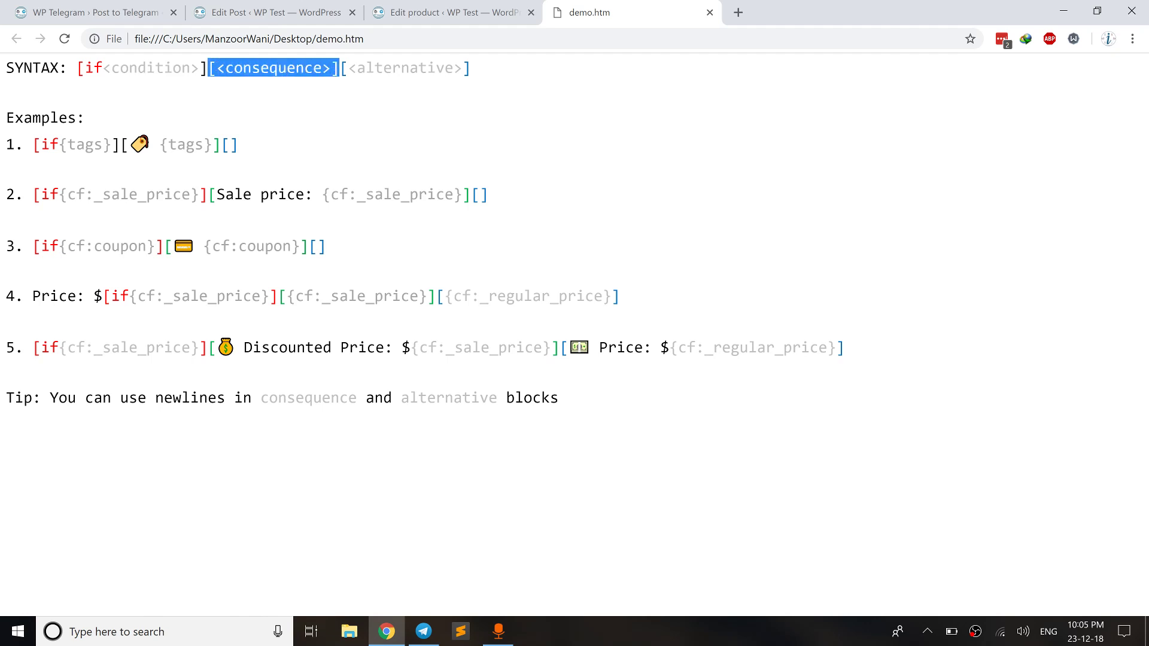
left_click_drag(477, 70, 339, 67)
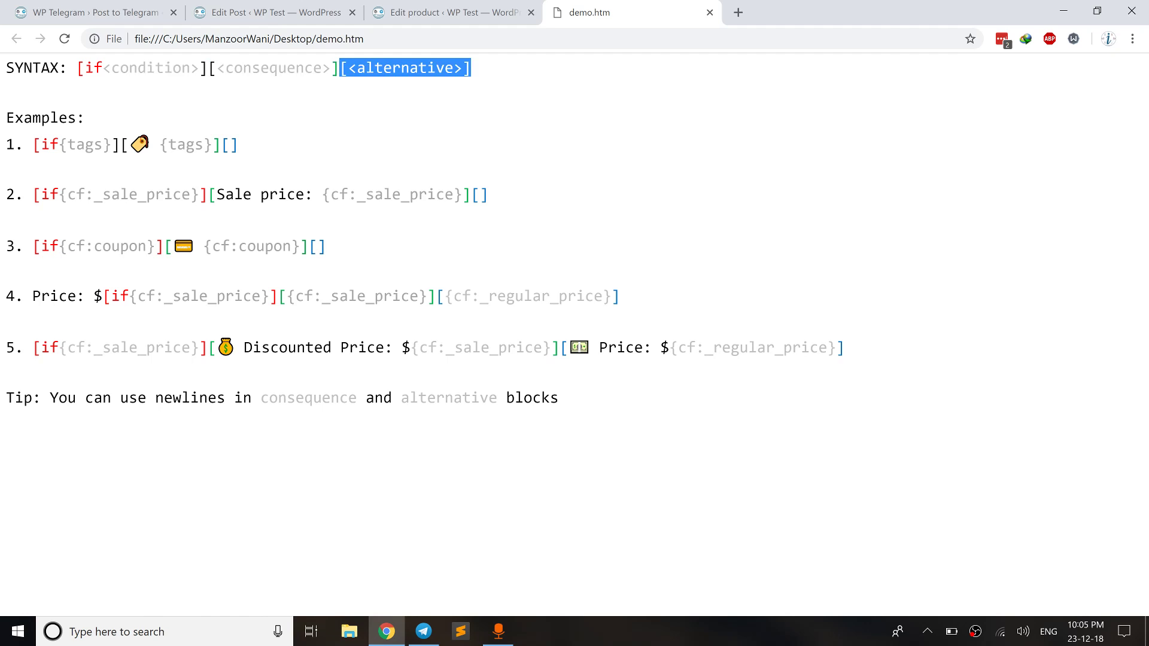
left_click_drag(77, 67, 111, 68)
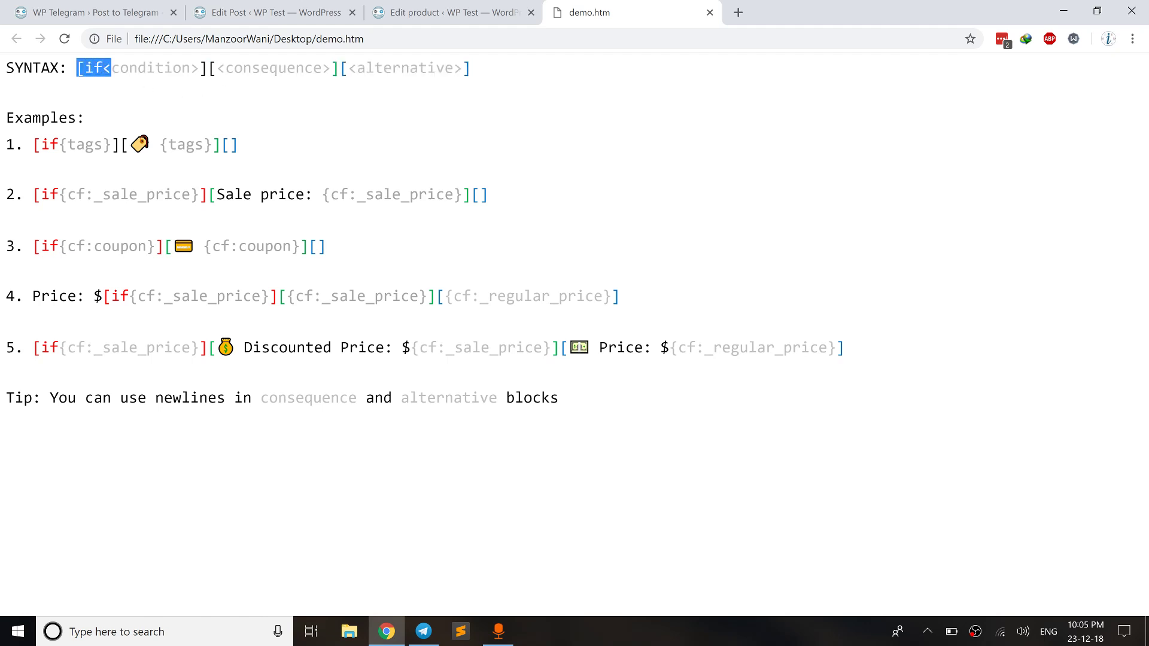
Review how the condition, consequence and alternative blocks of the syntax line in demo.htm work together
left_click(112, 68)
left_click_drag(181, 68, 340, 67)
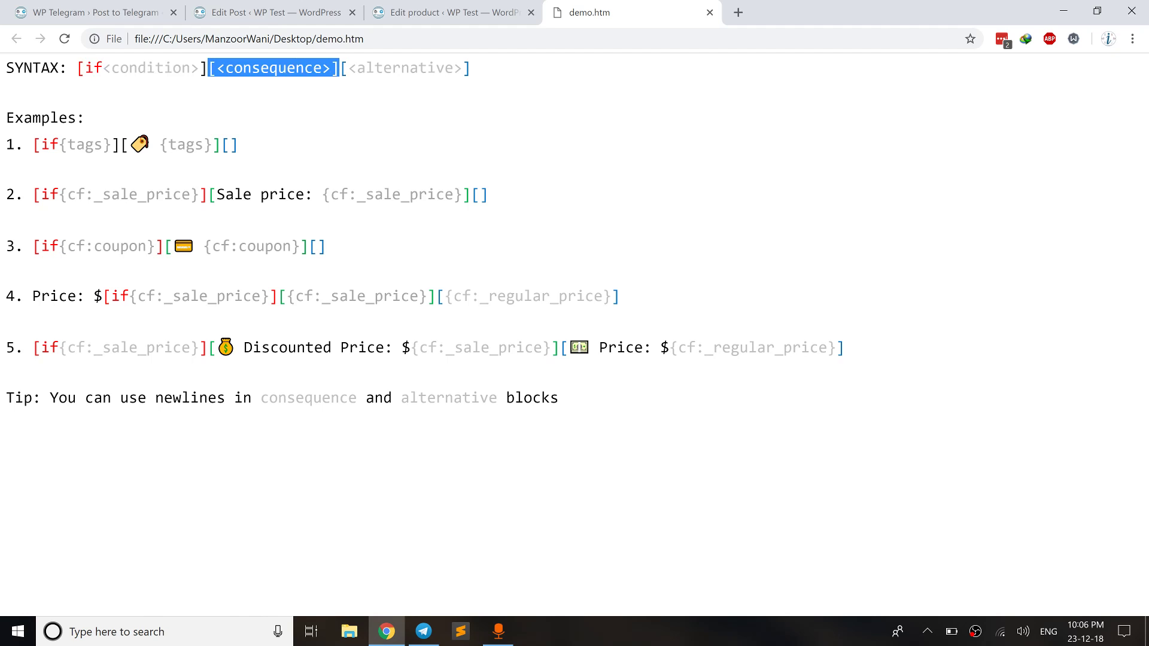
left_click_drag(470, 67, 340, 67)
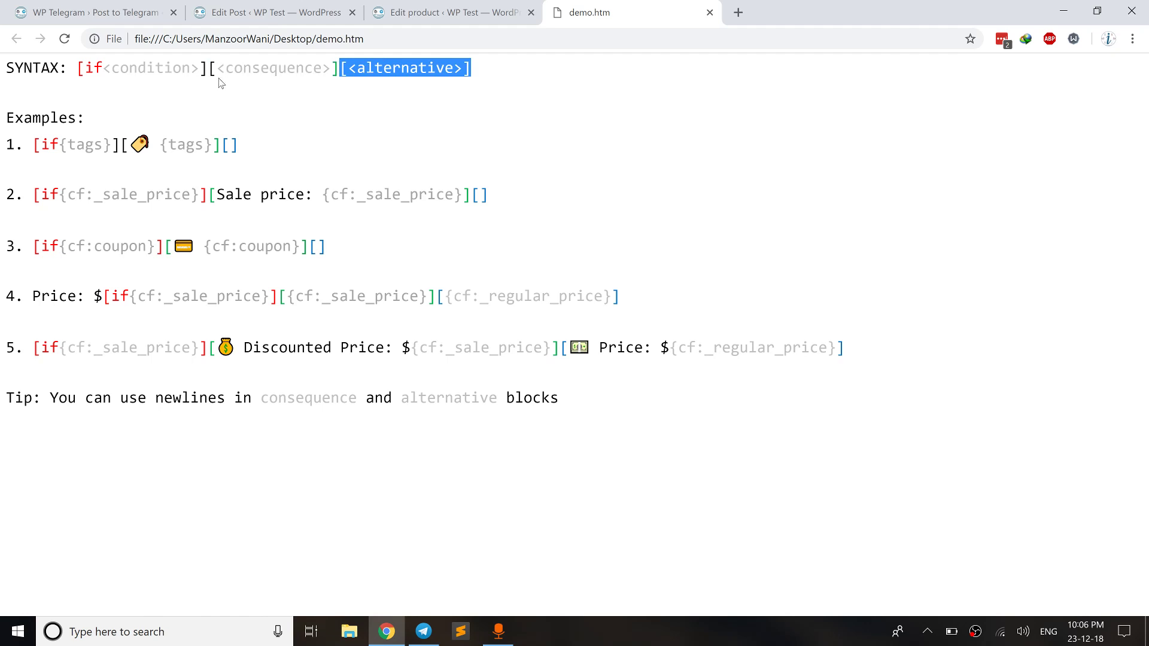
left_click_drag(207, 68, 77, 68)
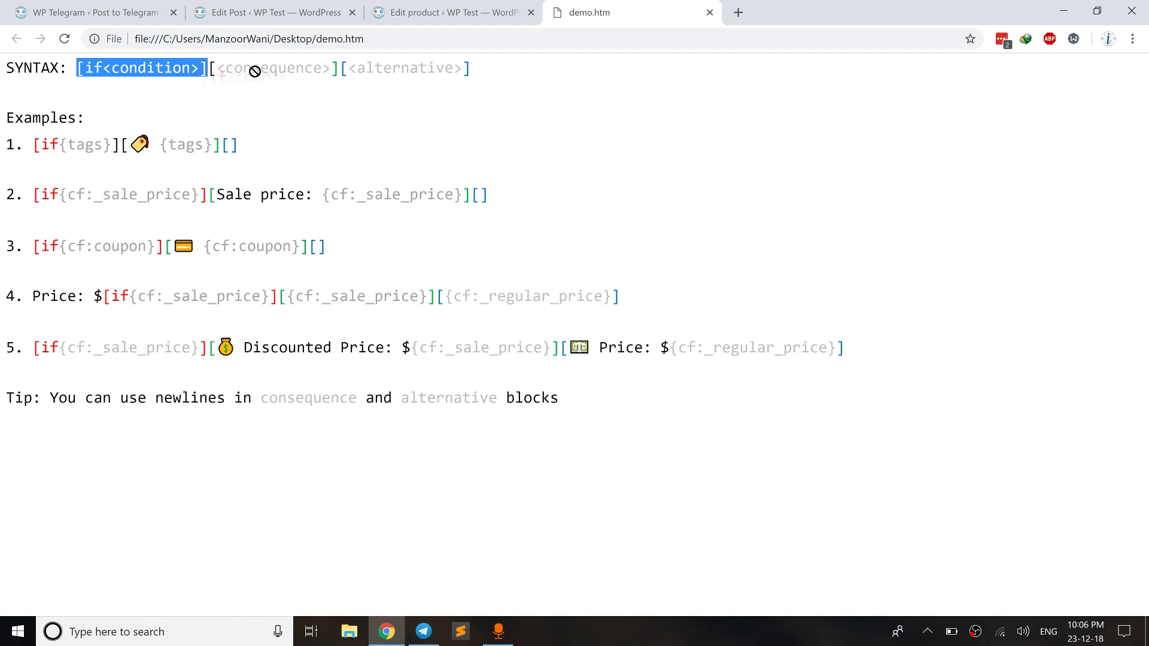
left_click_drag(338, 67, 208, 68)
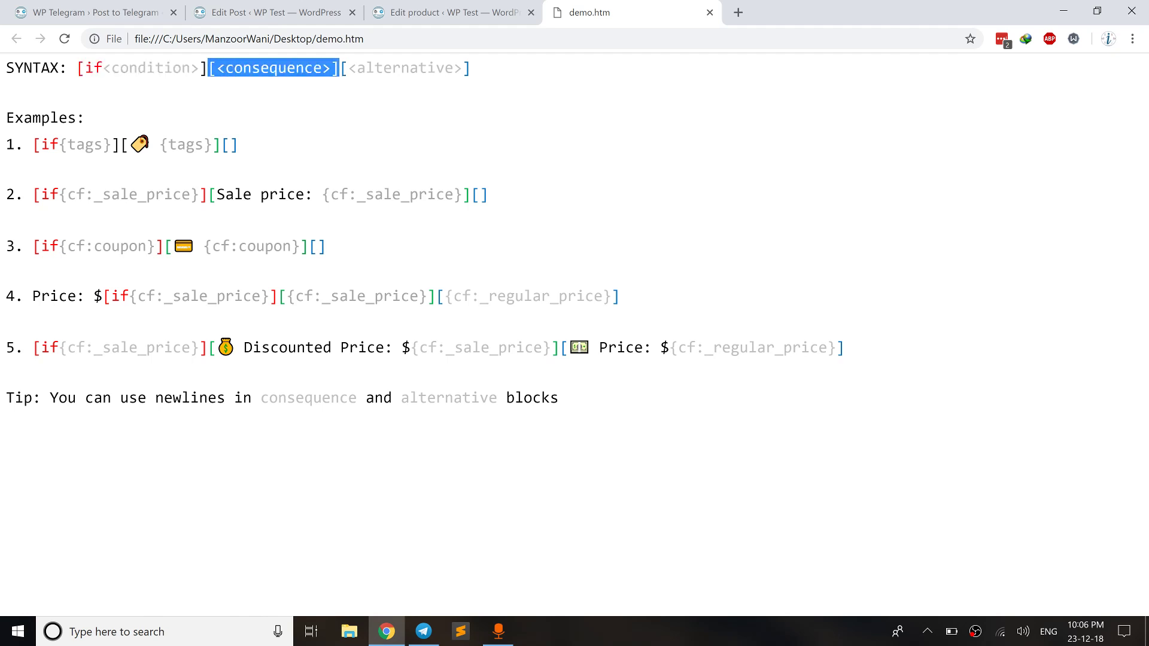
left_click_drag(471, 67, 339, 68)
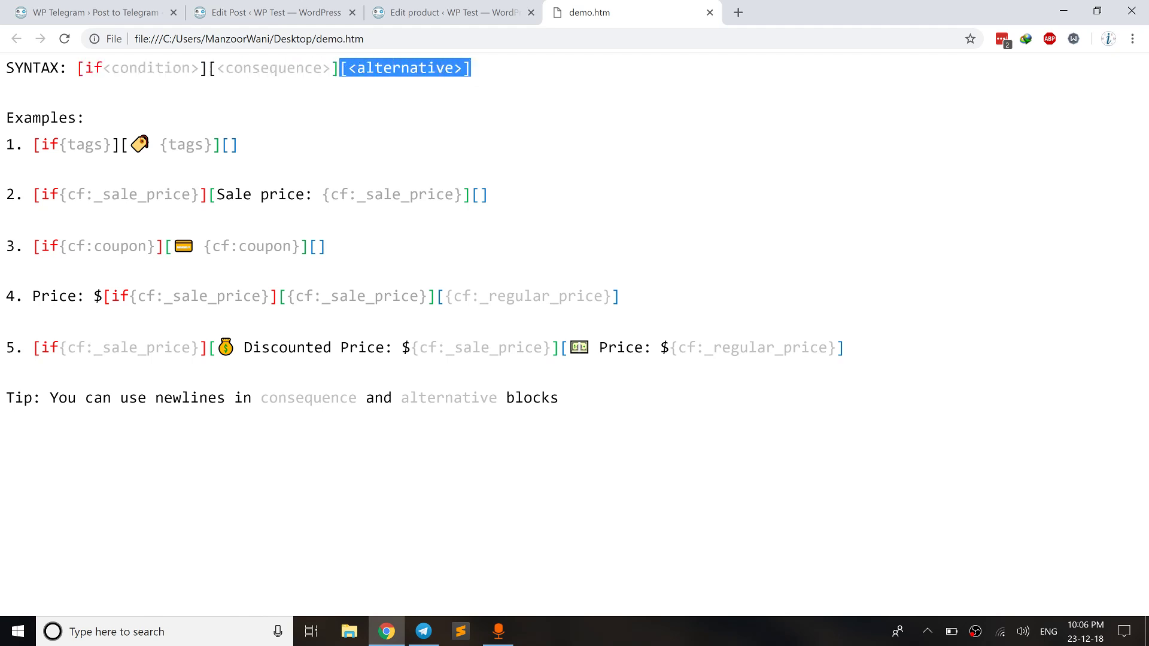
left_click_drag(471, 68, 339, 67)
left_click(352, 111)
left_click_drag(77, 67, 208, 67)
left_click(208, 68)
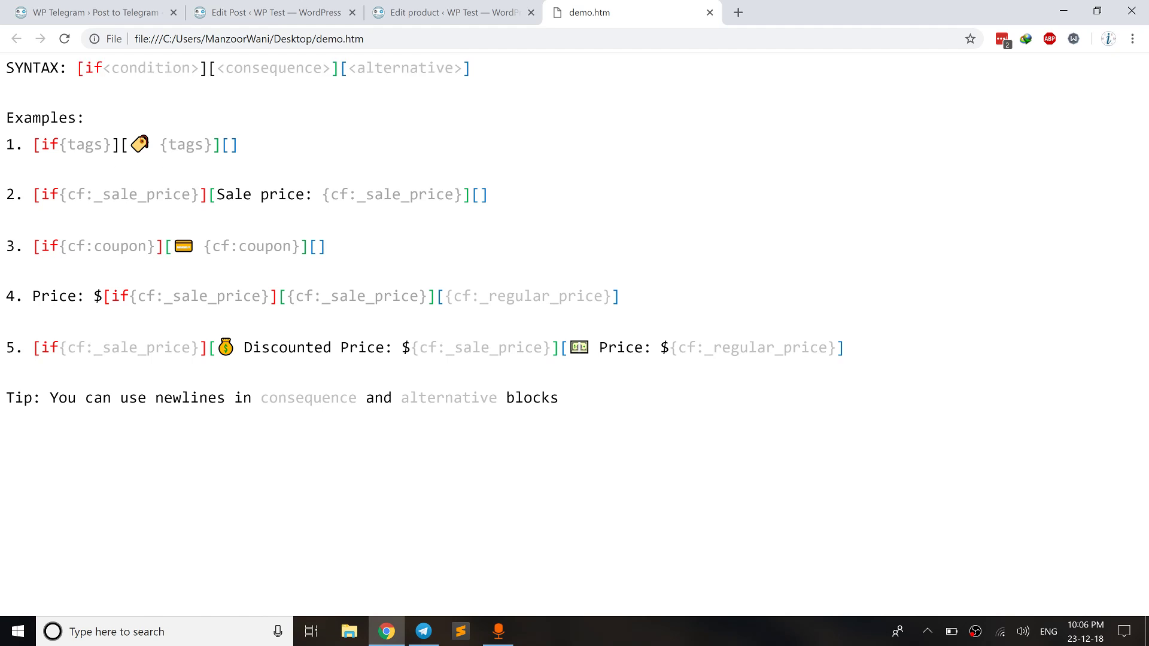
Examine the first example in demo.htm and copy its whole tags conditional, [if{tags}][🏷 {tags}][]
left_click_drag(33, 144, 221, 145)
left_click(120, 144)
left_click(245, 151)
mouse_move(33, 144)
left_mouse_down()
mouse_move(259, 150)
mouse_move(34, 144)
left_mouse_up()
right_click(34, 145)
left_click(54, 156)
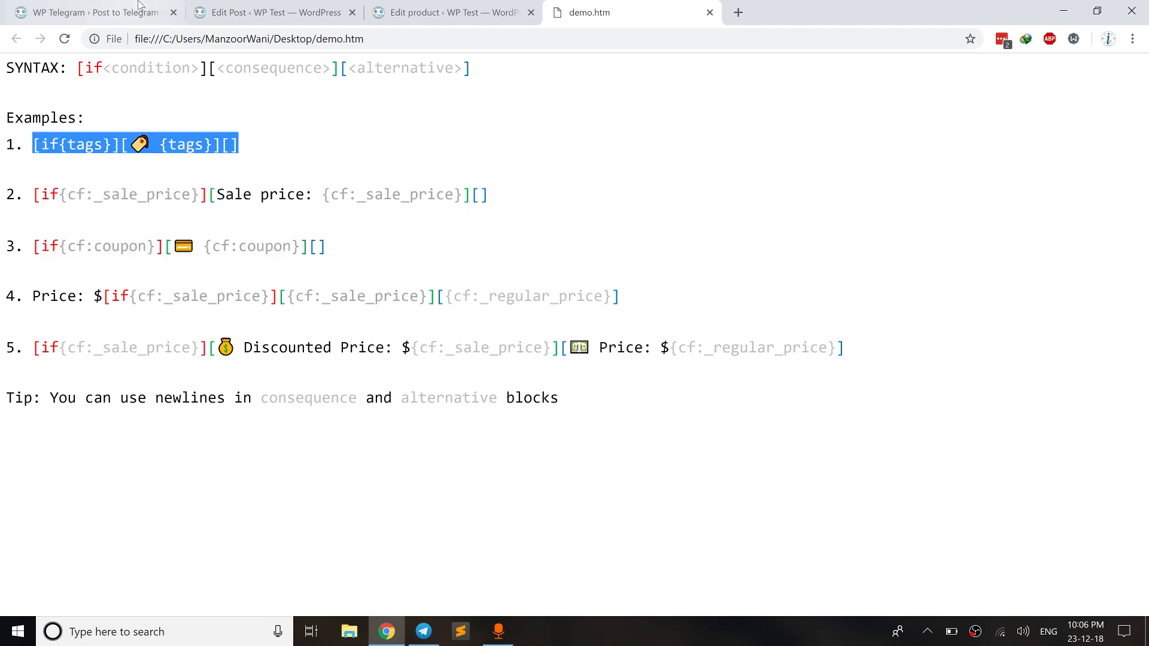
Replace the tags line in the Post to Telegram message template with the copied tags conditional and save the settings
left_click(134, 7)
scroll(305, 283, "up", 1)
left_click(364, 244)
key("shift+Home")
right_click(324, 241)
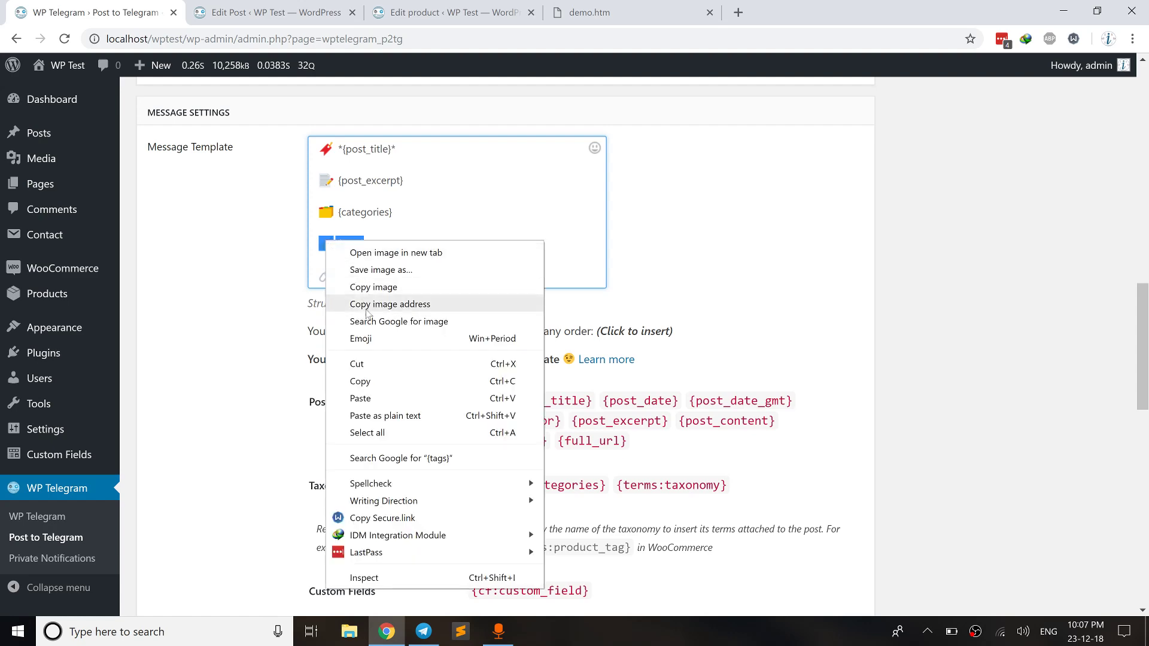
left_click(362, 395)
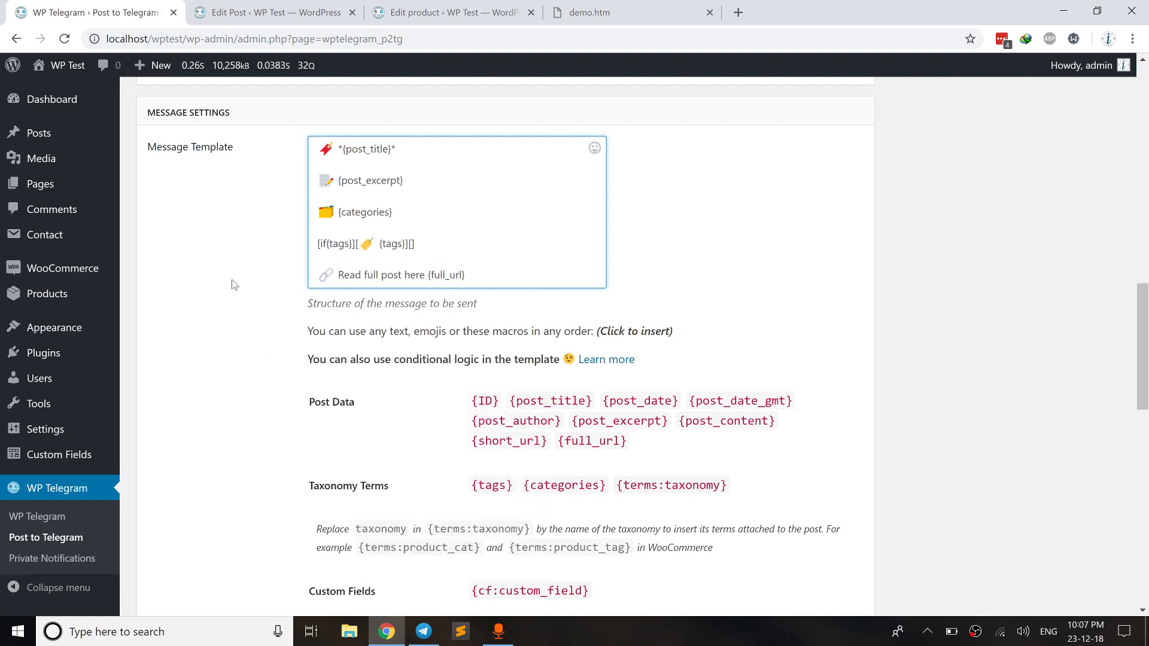
scroll(285, 377, "down", 5)
scroll(281, 378, "down", 7)
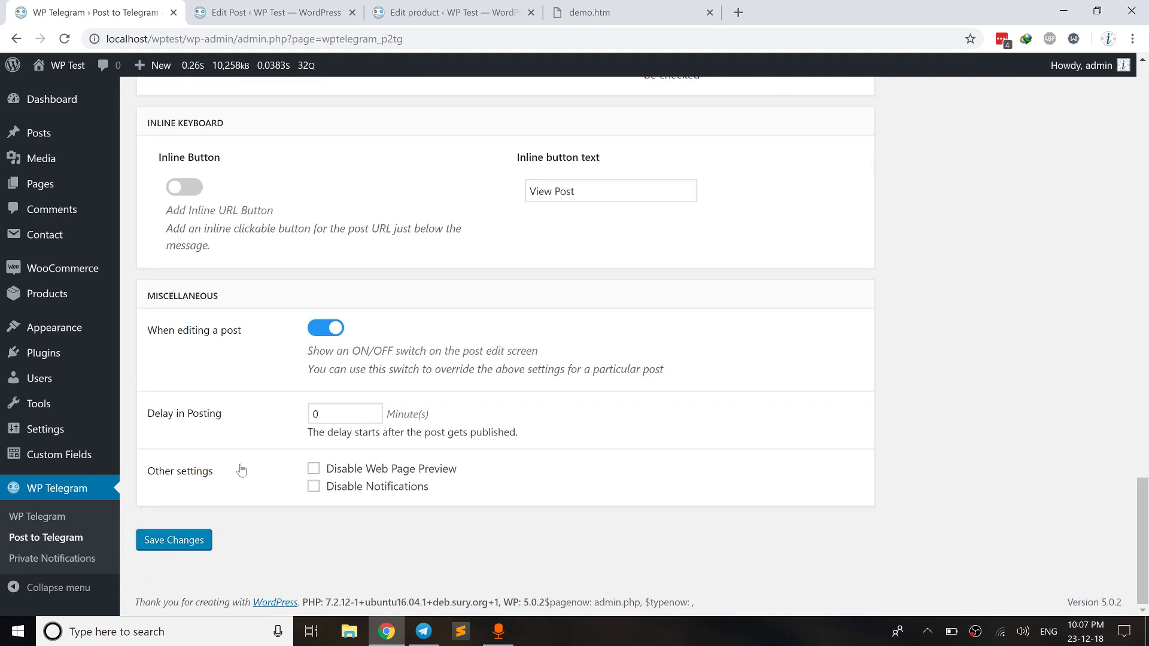
left_click(173, 546)
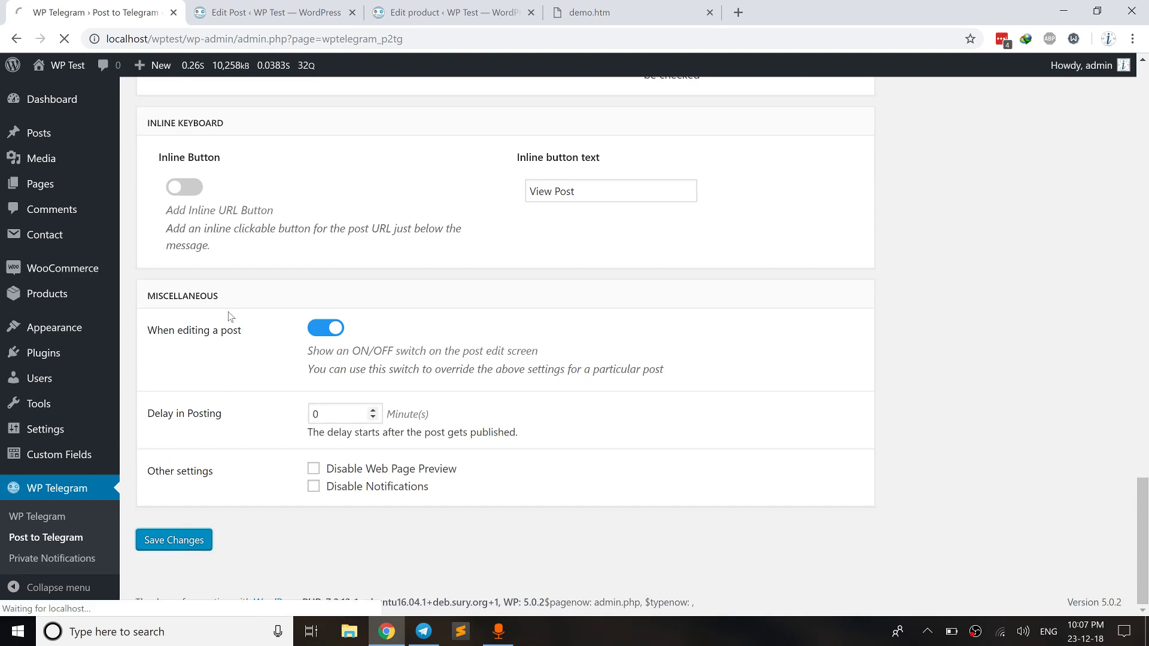
Update the existing Telegram post again and check the tags area of the new message in Telegram's My WP Test Channel
left_click(297, 14)
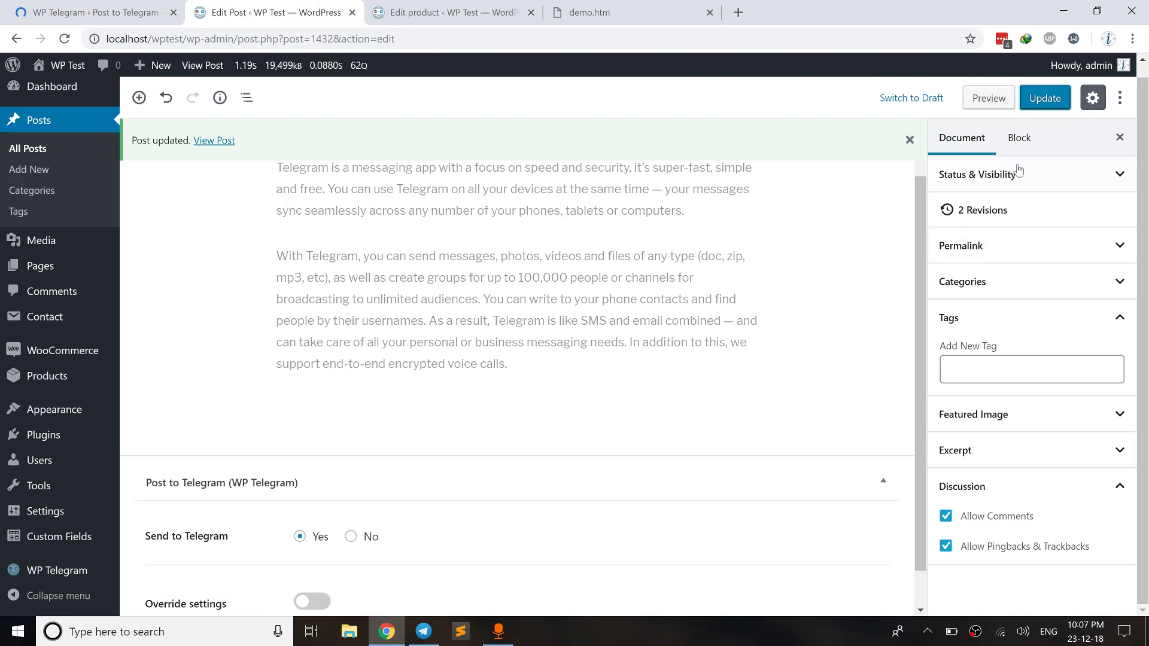
left_click(1044, 100)
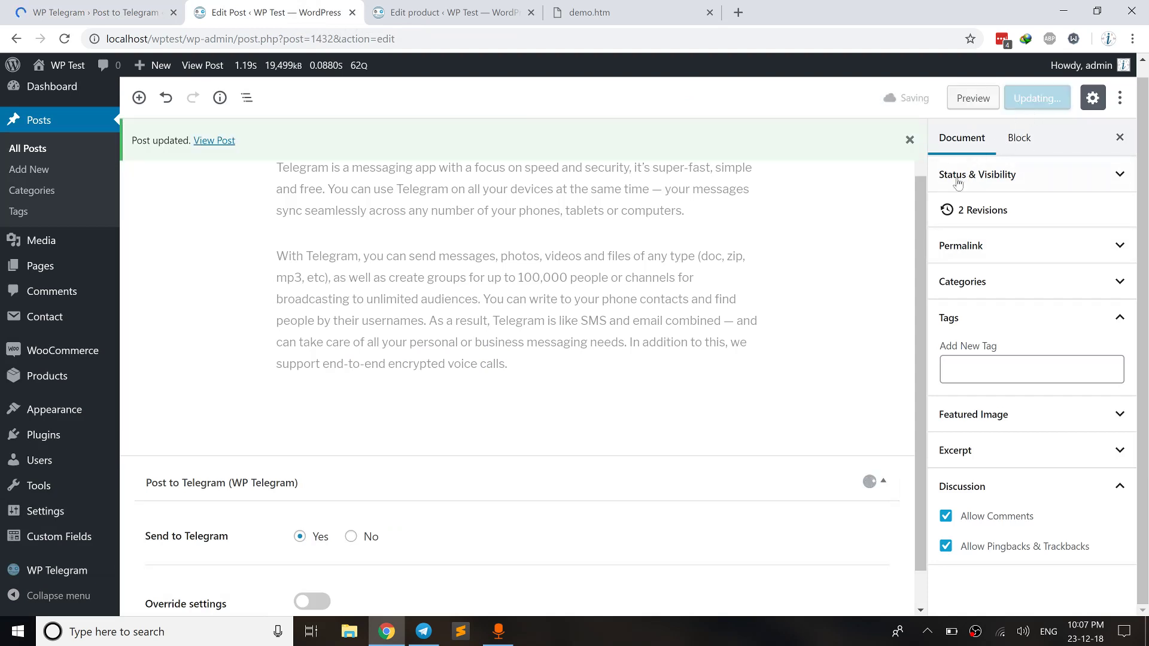
left_click(423, 631)
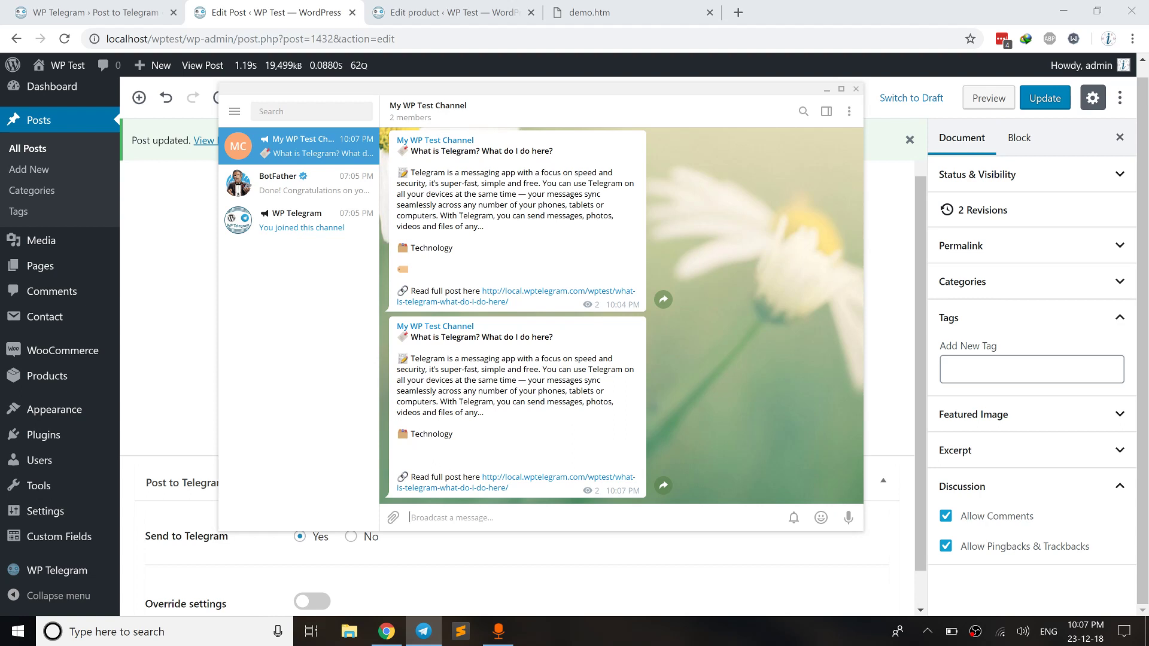
left_click_drag(419, 434, 496, 477)
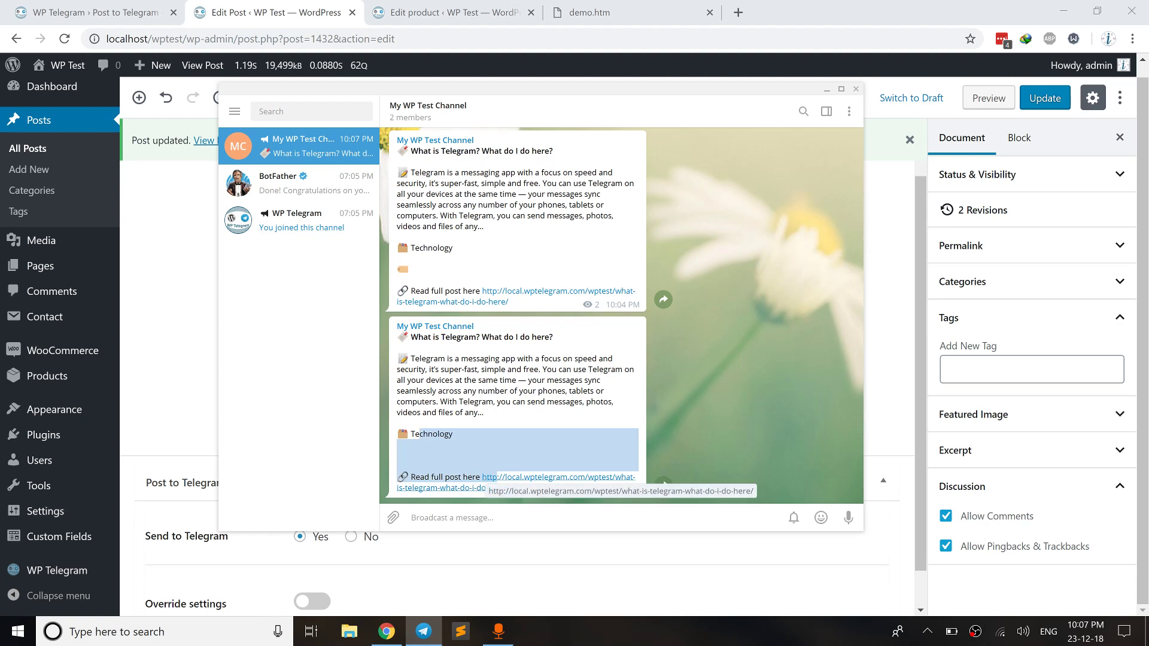
left_click(491, 441)
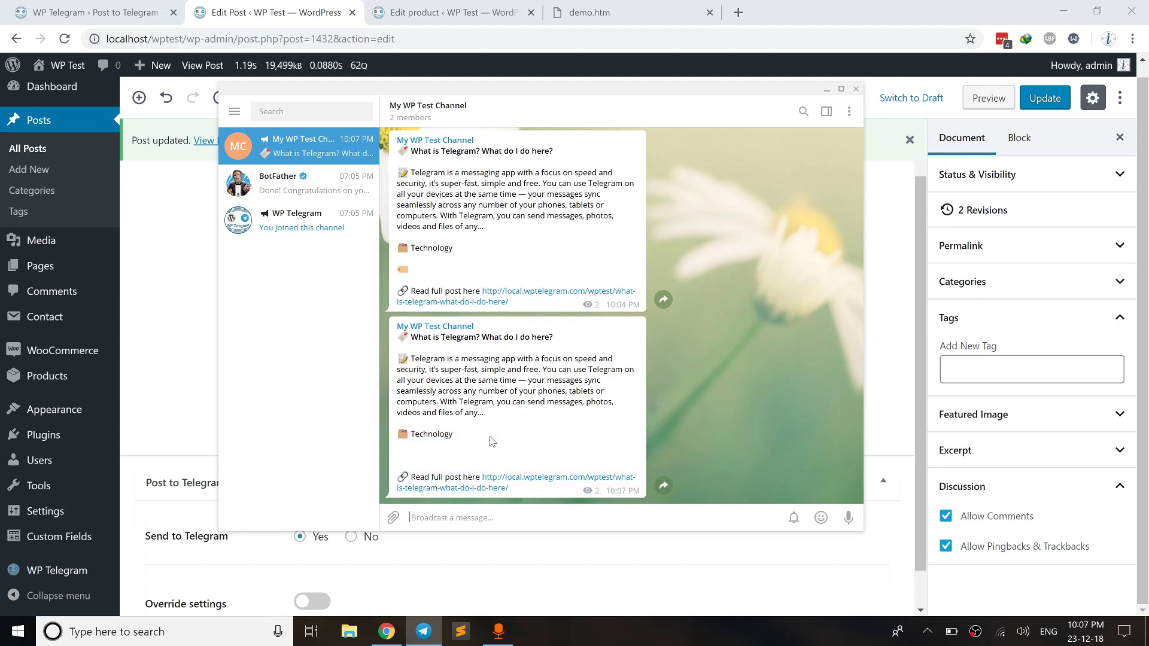
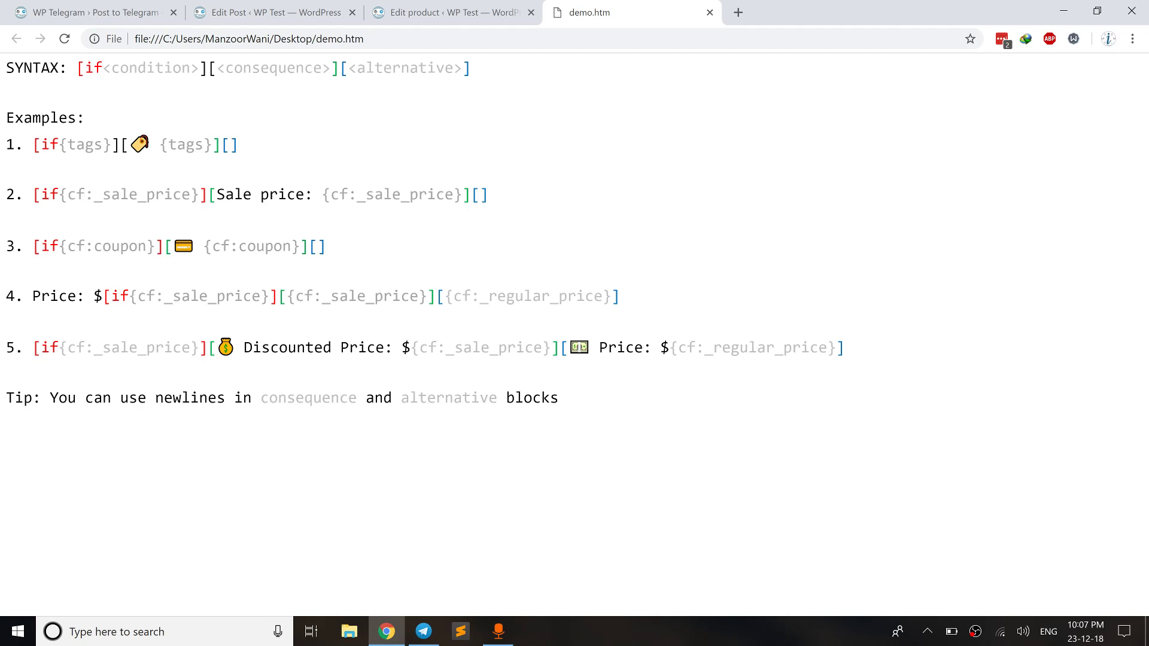
Return to the Post to Telegram settings and replace the tags conditional in the message template with "Regular Price: $"
left_click(263, 12)
left_click(96, 12)
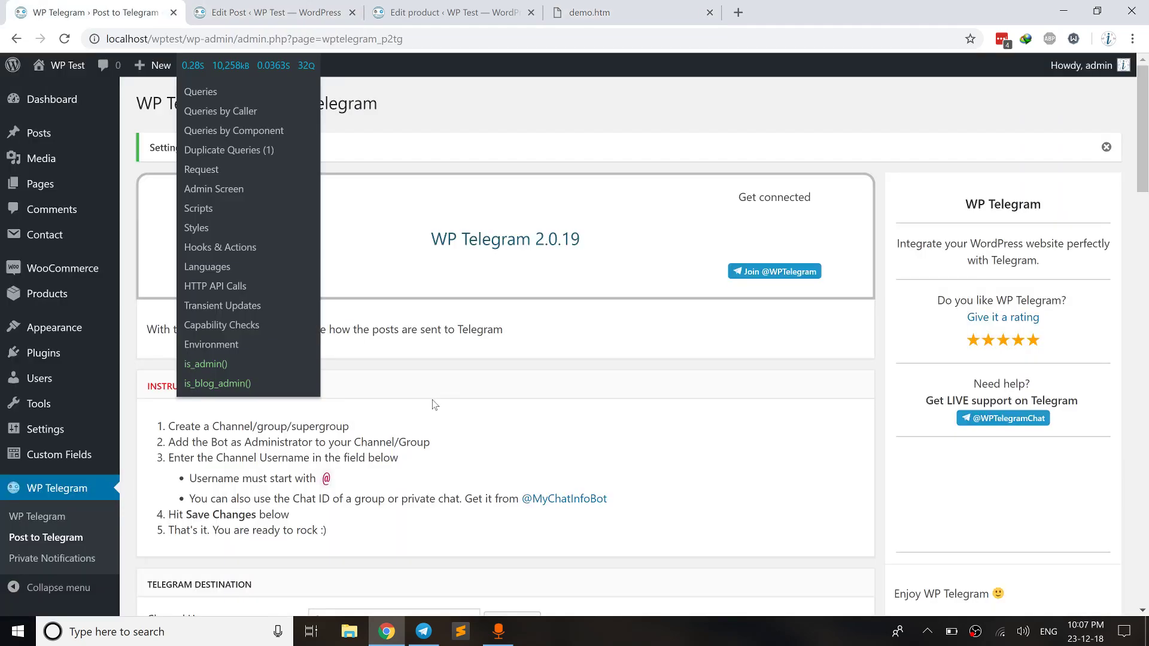
scroll(434, 405, "down", 14)
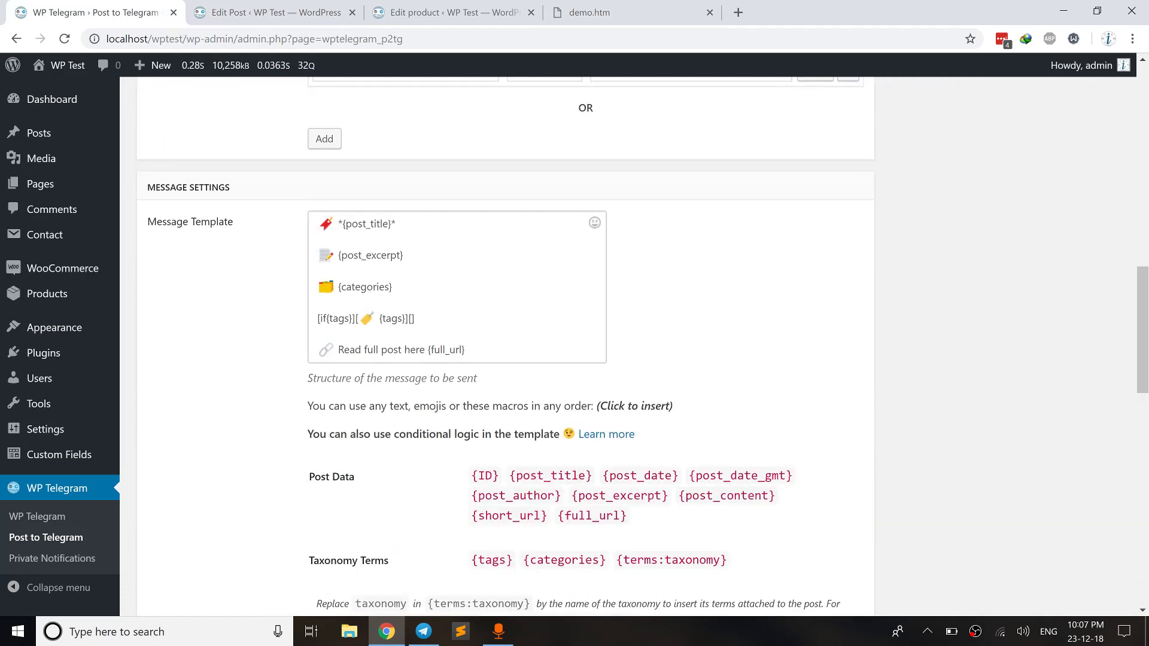
triple_click(323, 319)
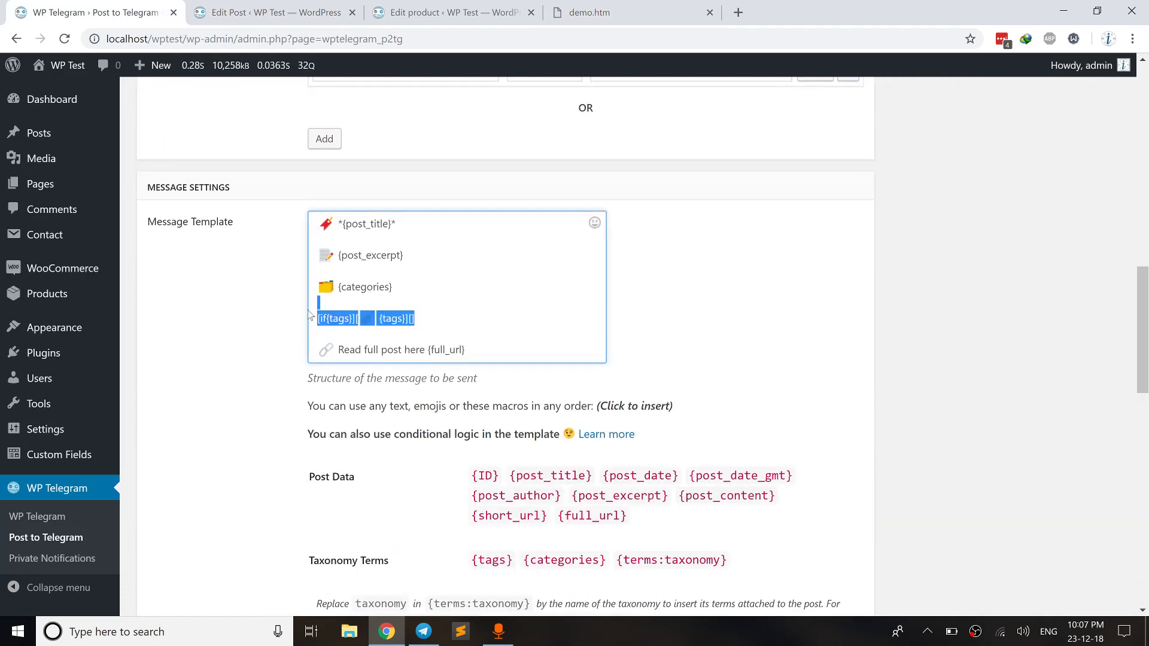
type("re")
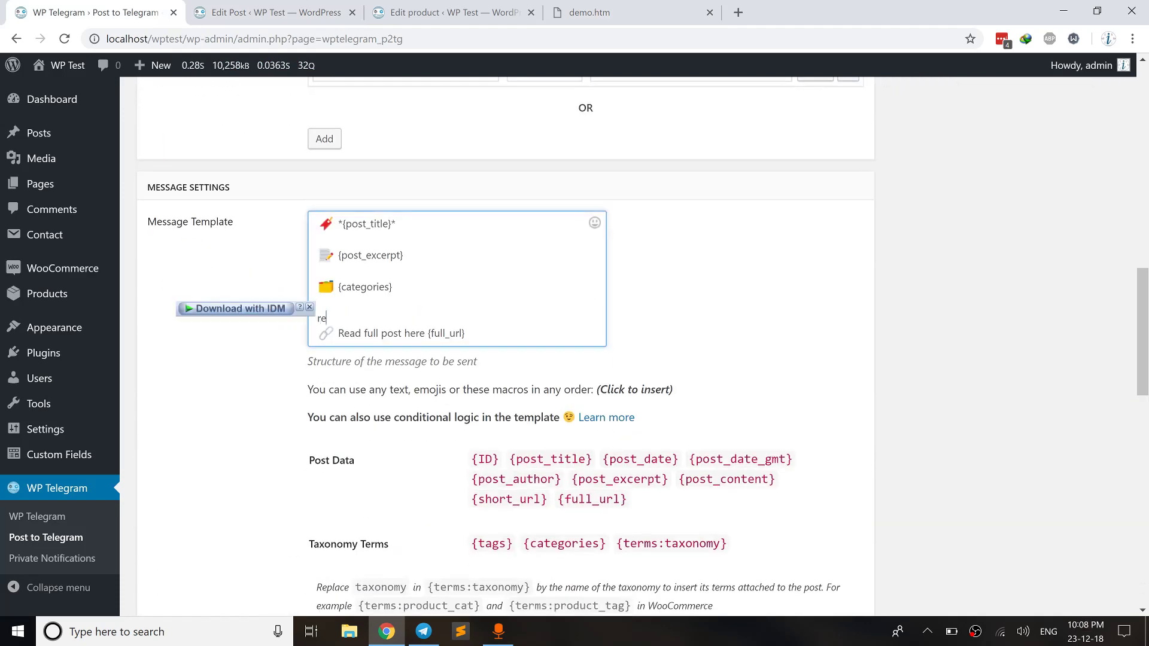
type("gul ")
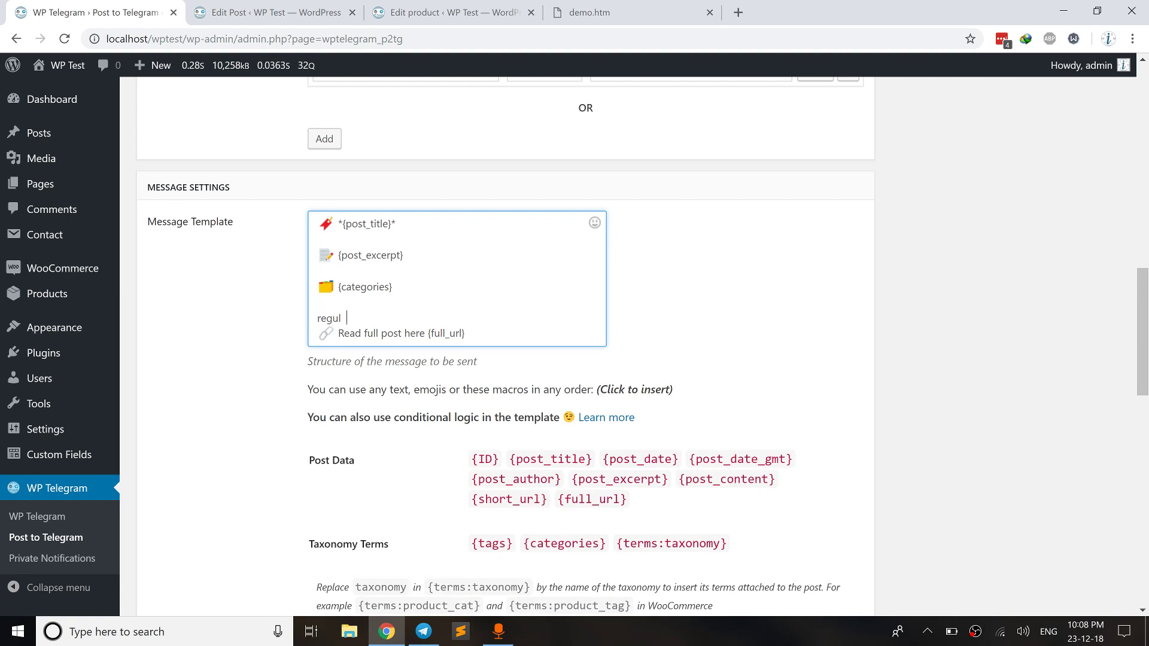
type("R")
Copy the {cf:_regular_price} macro from the Custom Fields note and paste it after "Regular Price: $" in the message template
scroll(481, 185, "down", 7)
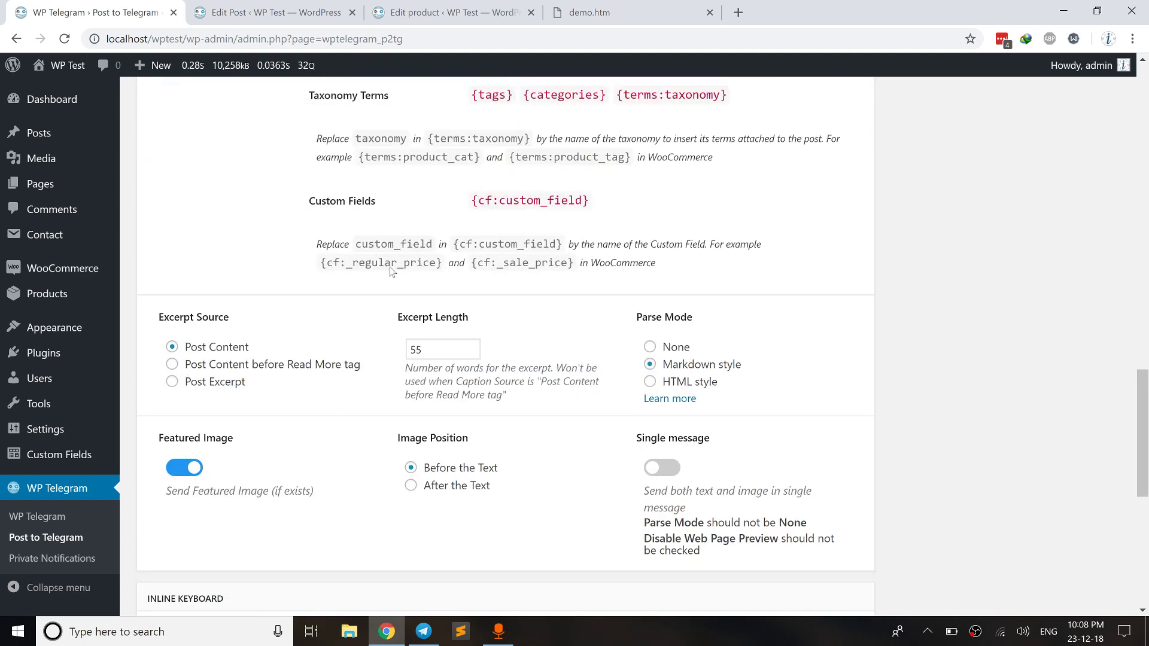
left_click(323, 268)
right_click(359, 264)
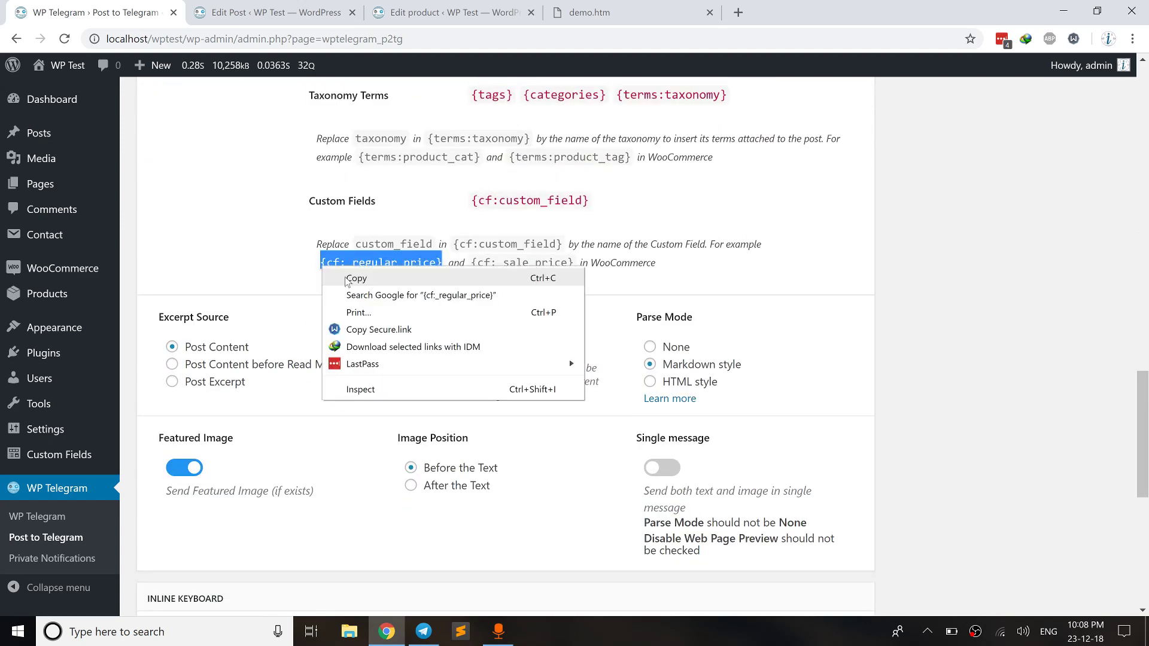
left_click(335, 276)
scroll(335, 277, "up", 7)
left_click(389, 318)
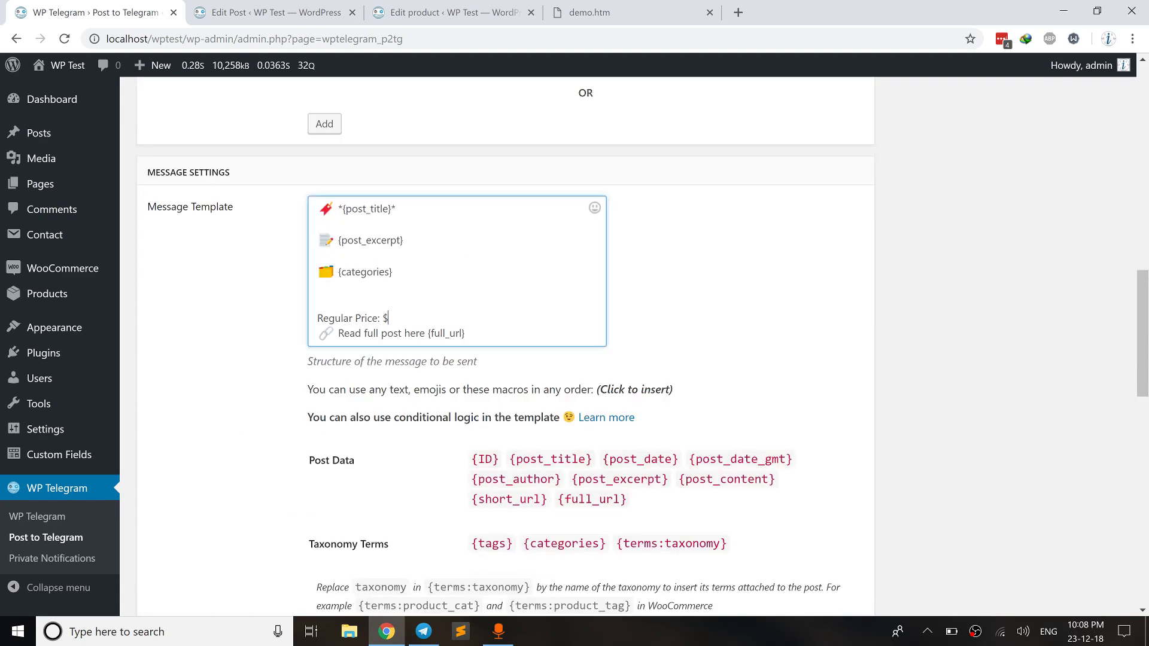
key("ctrl+v")
Add a "Sale Price:" line with the copied {cf:_sale_price} macro below the regular price and save the settings
key("Return")
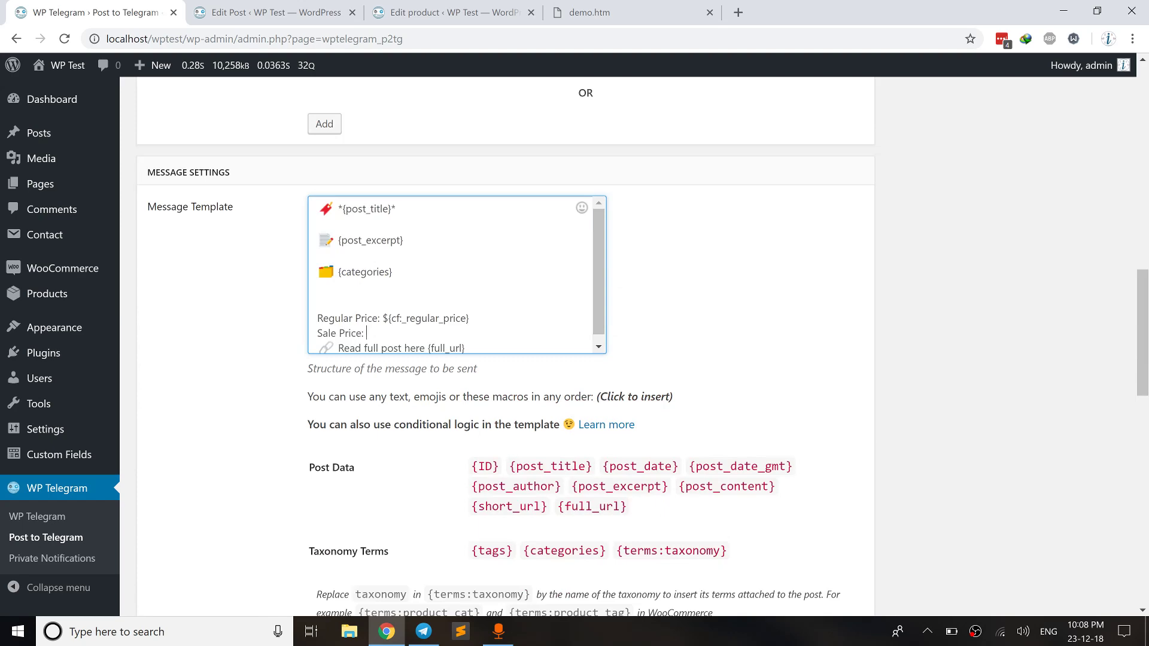
scroll(500, 365, "down", 5)
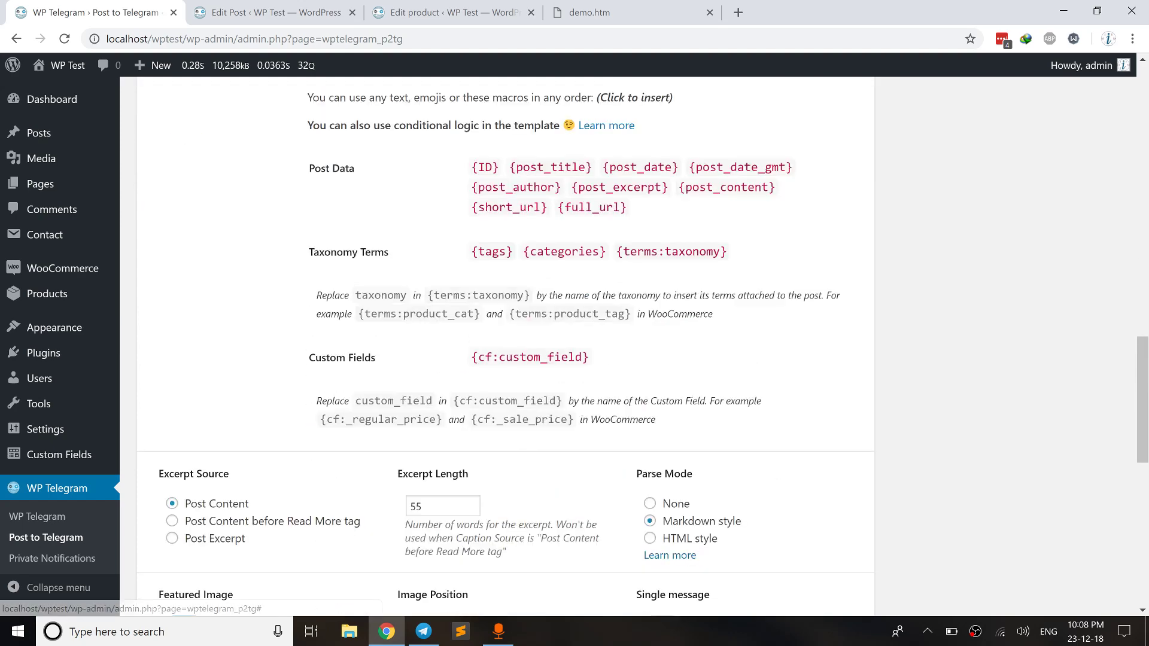
left_click_drag(573, 418, 471, 418)
right_click(471, 420)
left_click(486, 439)
scroll(486, 439, "up", 5)
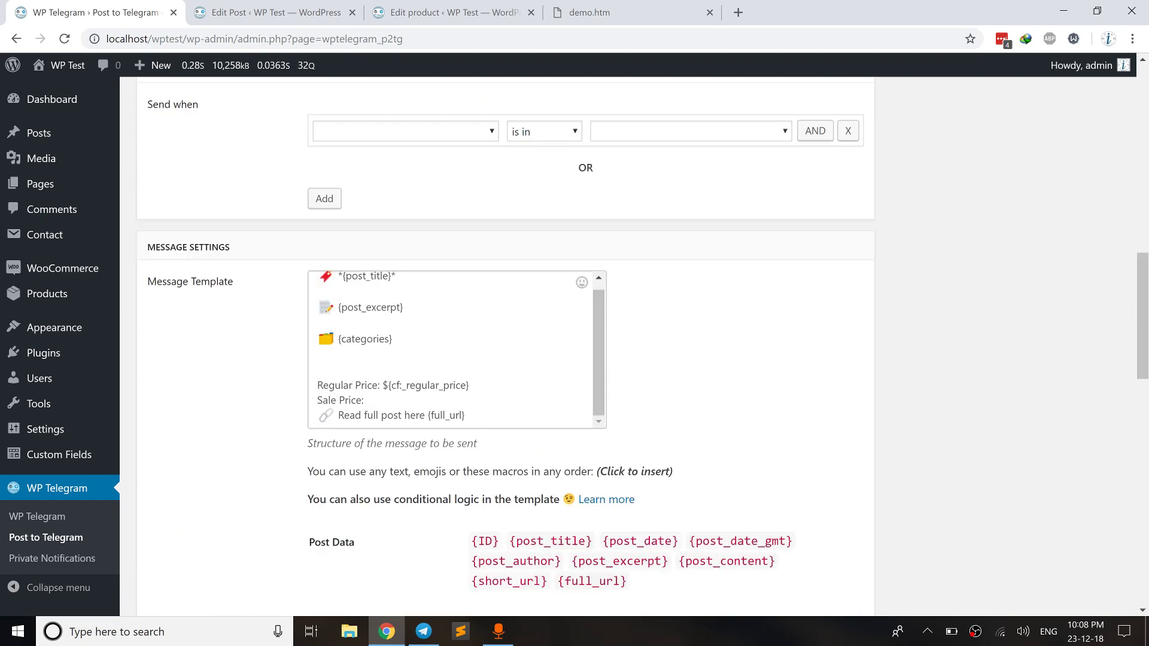
left_click(417, 399)
right_click(417, 400)
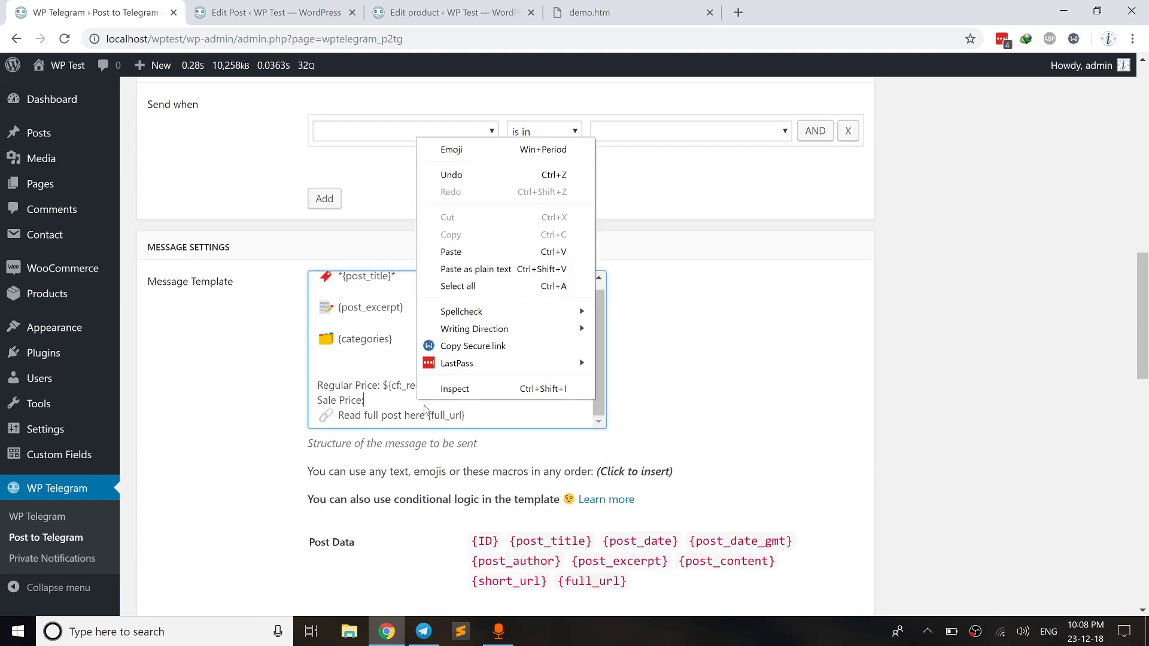
left_click(500, 253)
scroll(269, 500, "down", 15)
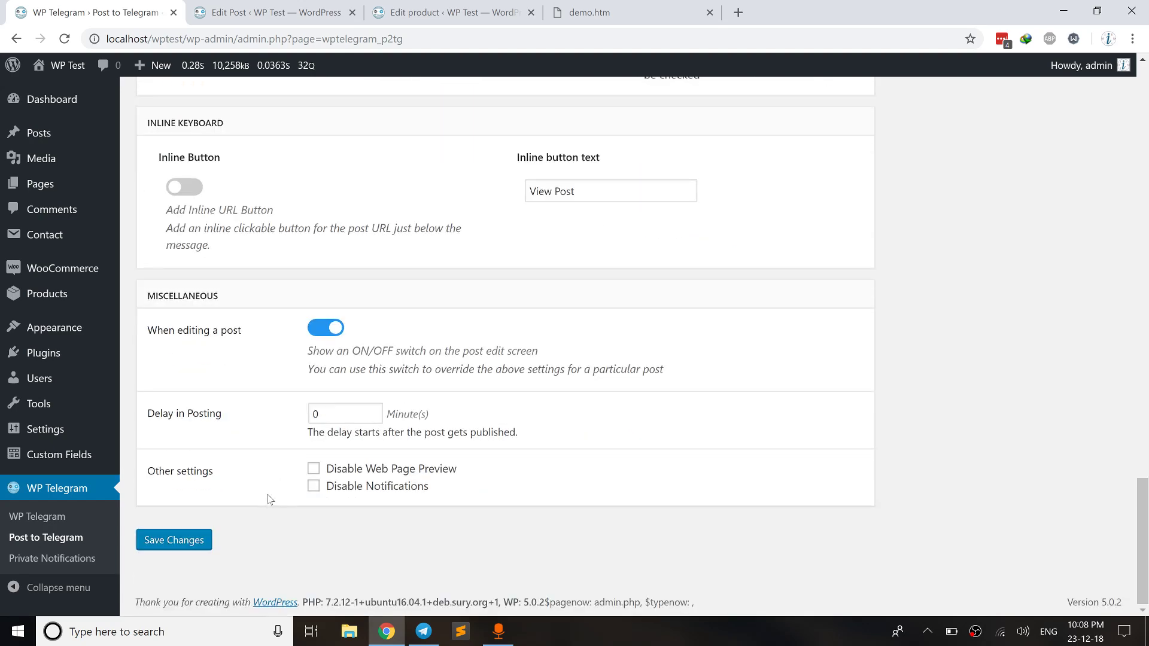
left_click(200, 542)
Set Send to Telegram to Yes for the WooCommerce product "Test Product" and update the product
left_click(497, 7)
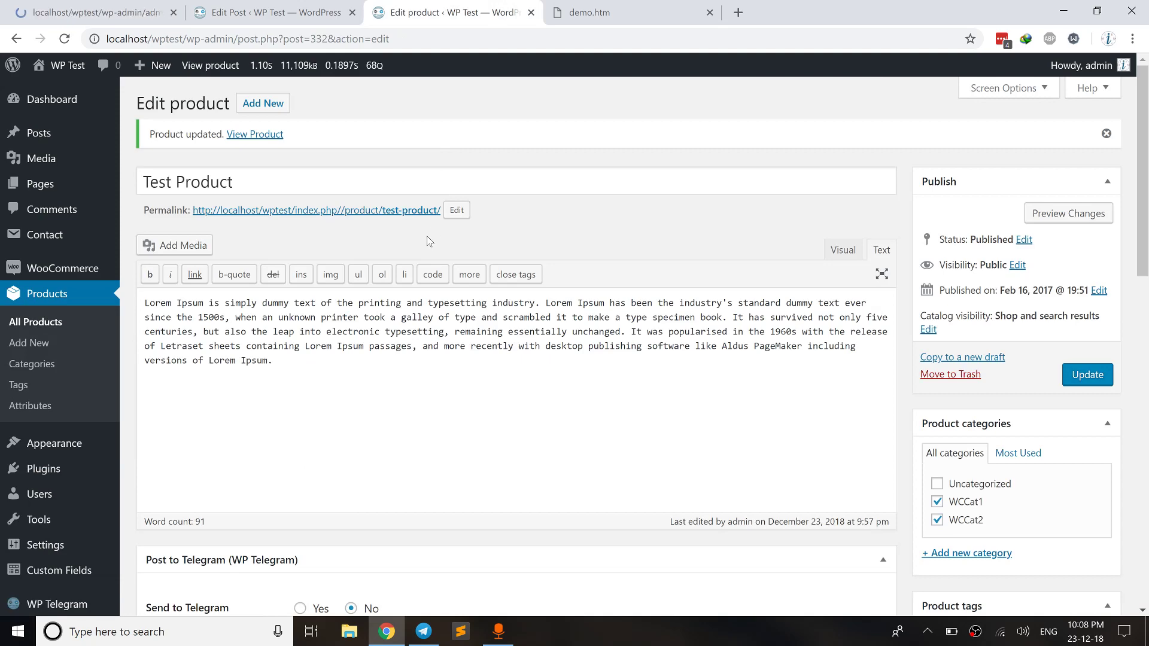
left_click(127, 7)
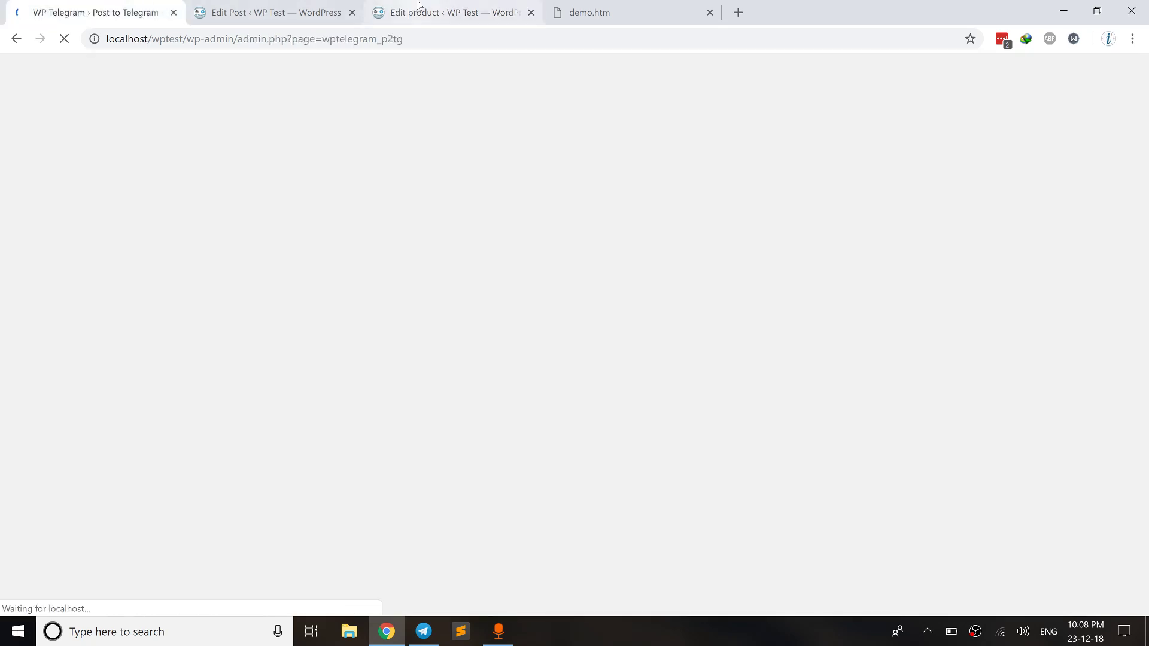
left_click(417, 7)
left_click_drag(233, 182, 142, 182)
left_click(319, 389)
scroll(319, 389, "down", 4)
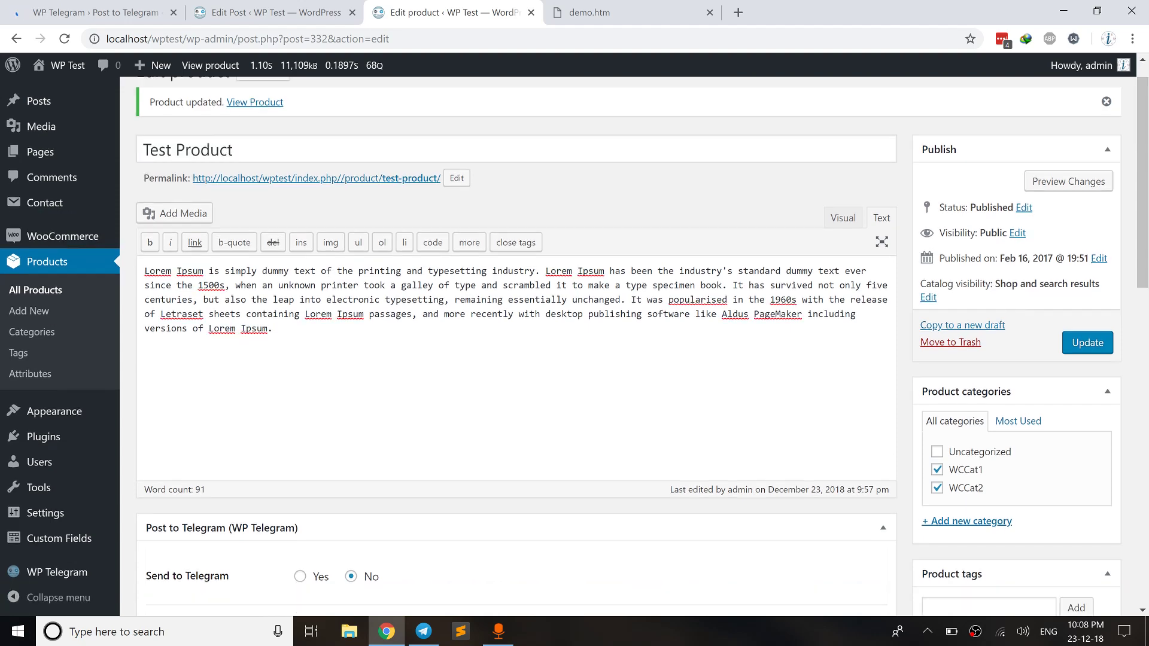
left_click(300, 384)
scroll(572, 398, "down", 5)
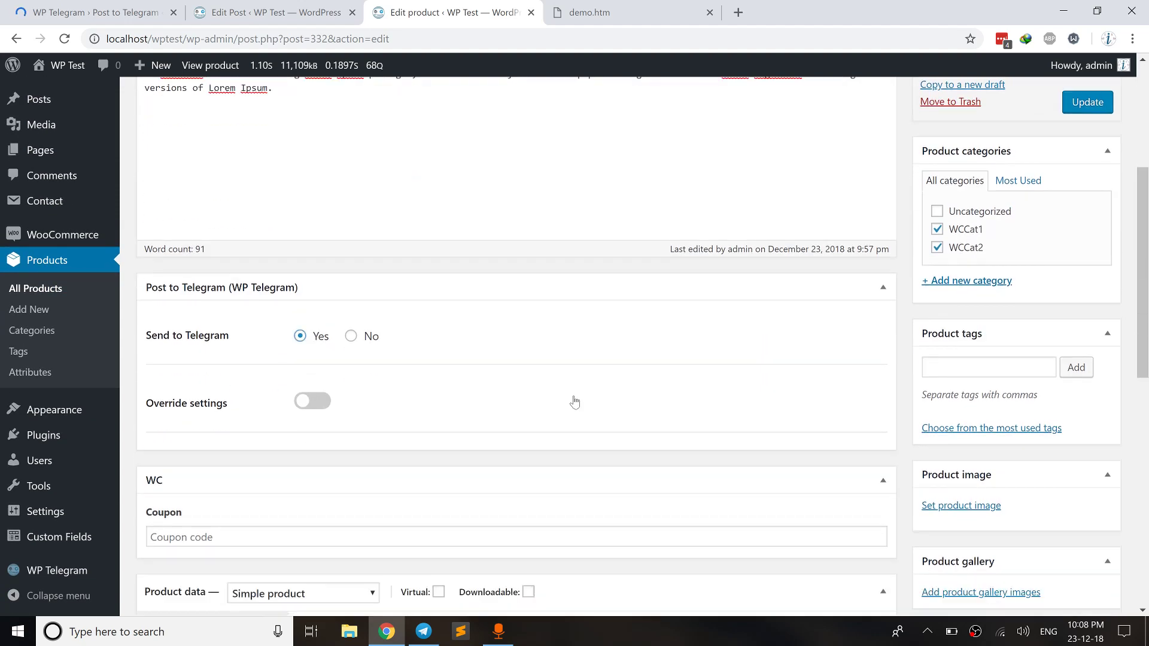
scroll(688, 392, "up", 4)
scroll(724, 394, "up", 4)
left_click(1087, 300)
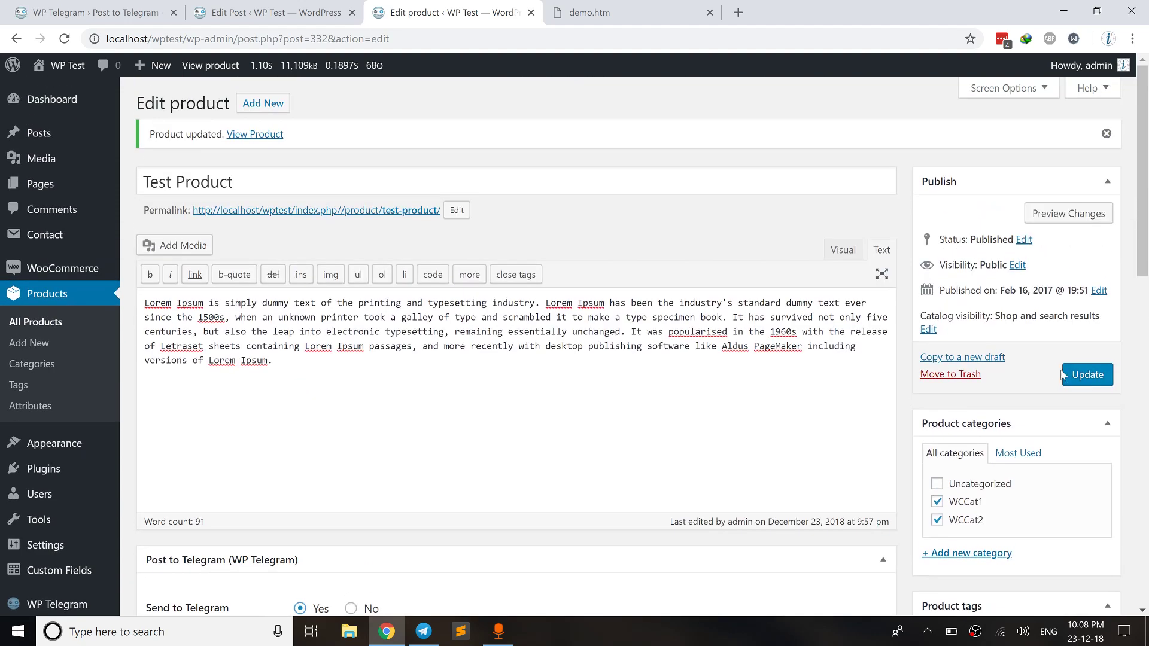
Update the product and switch to Telegram to check the regular and sale price lines of the channel's latest message
left_click(1084, 383)
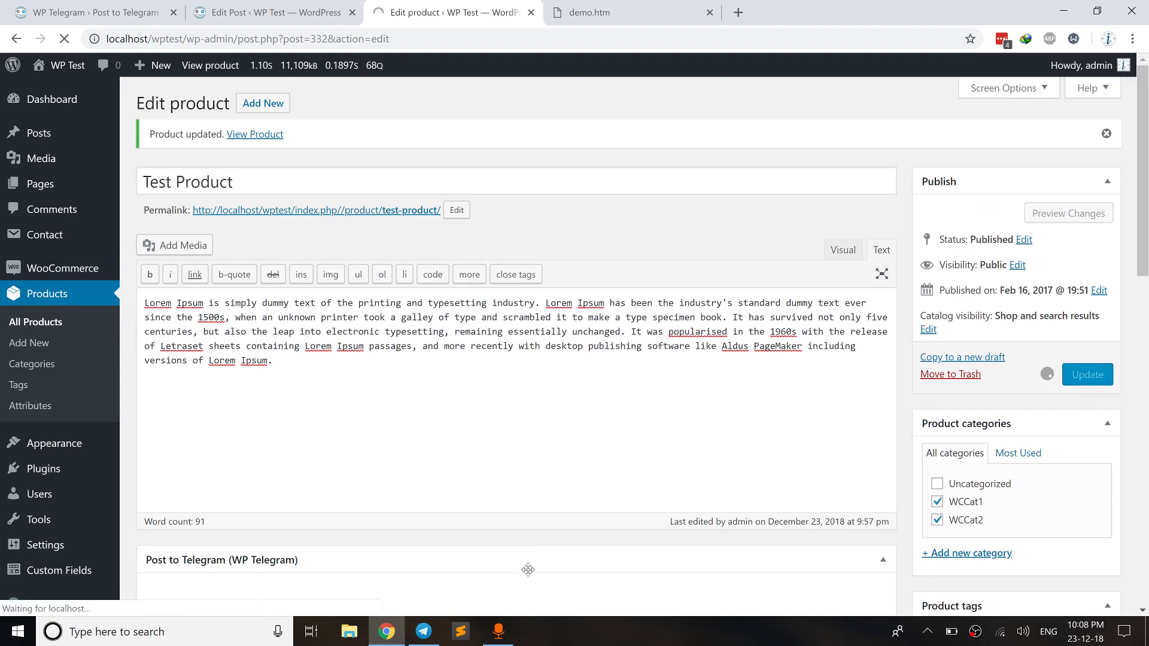
left_click(424, 632)
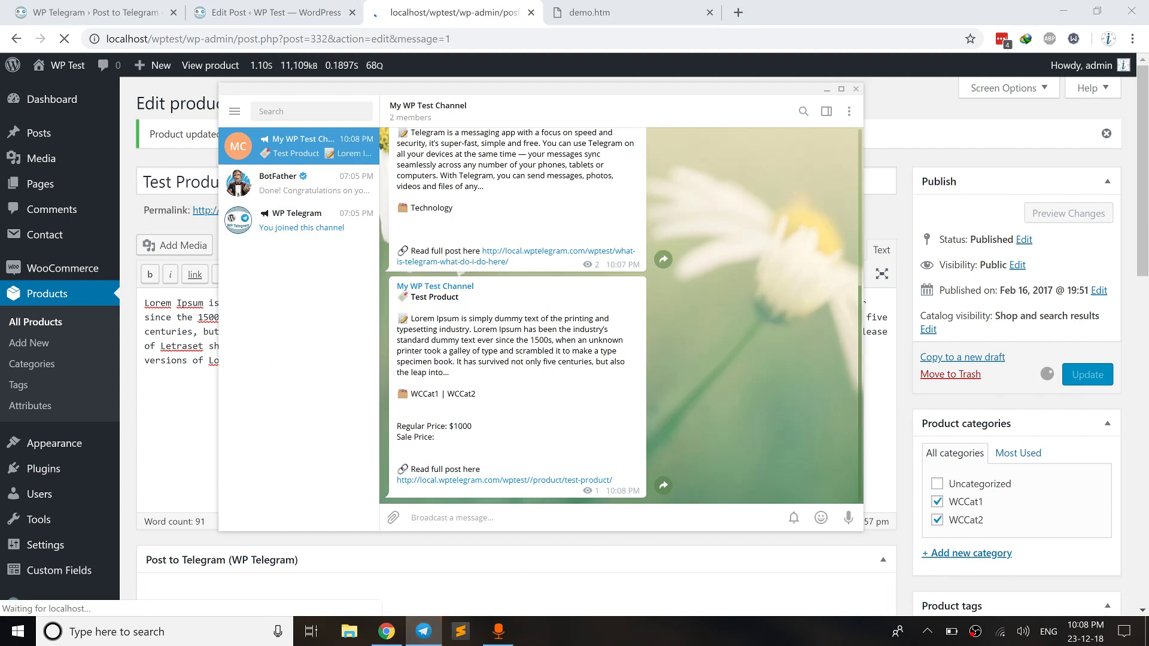
left_click_drag(396, 426, 482, 427)
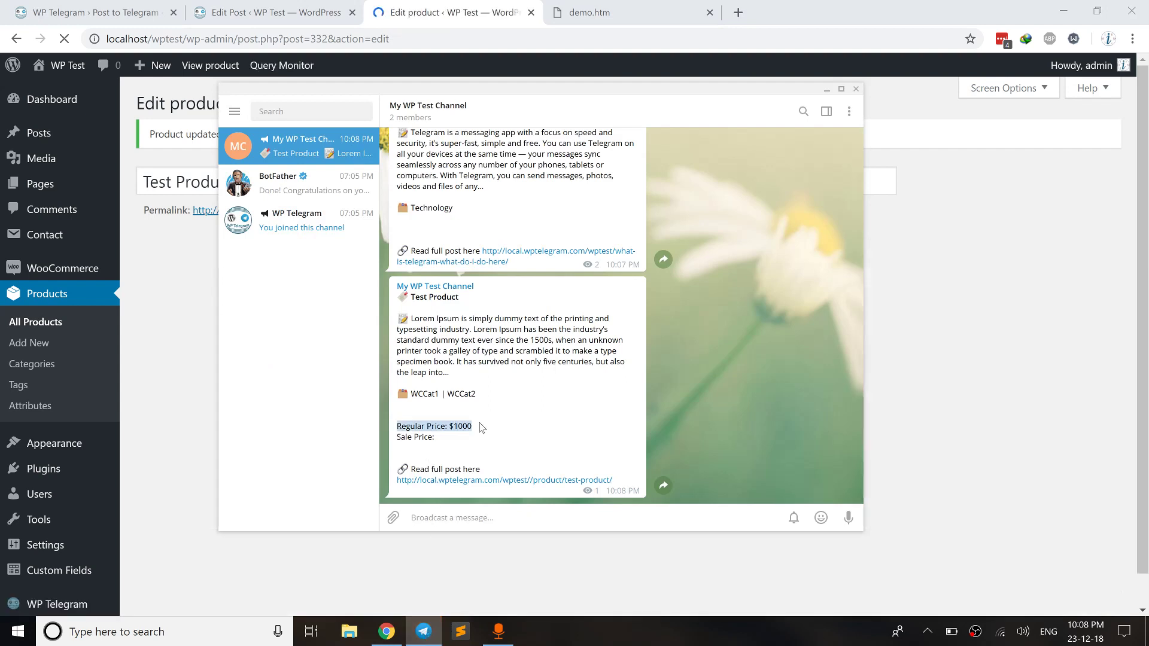
left_click_drag(396, 437, 435, 437)
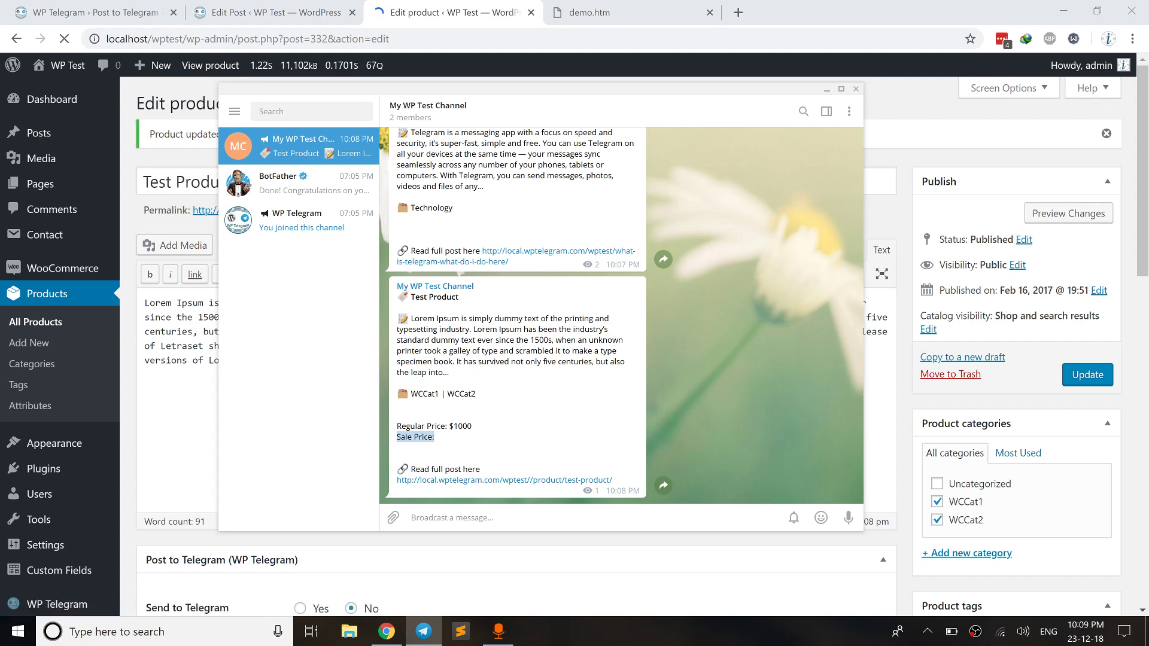
Set the sale price of Test Product to 700, set Send to Telegram to Yes and update the product
left_click(328, 541)
scroll(328, 548, "down", 7)
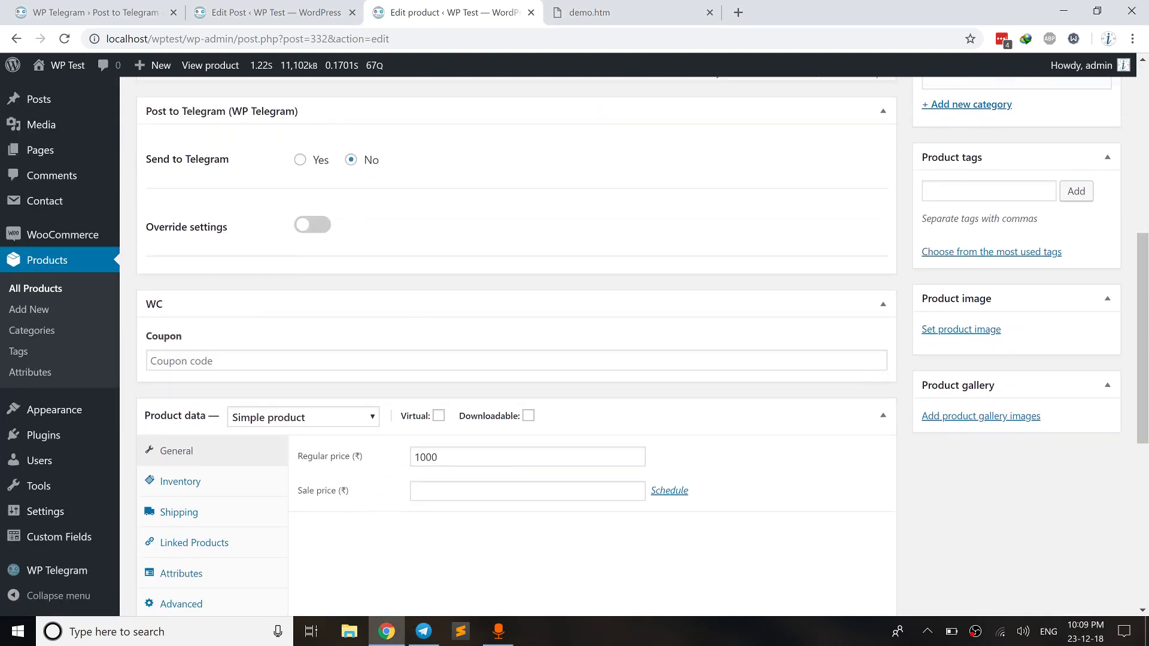
left_click(431, 491)
left_click(437, 522)
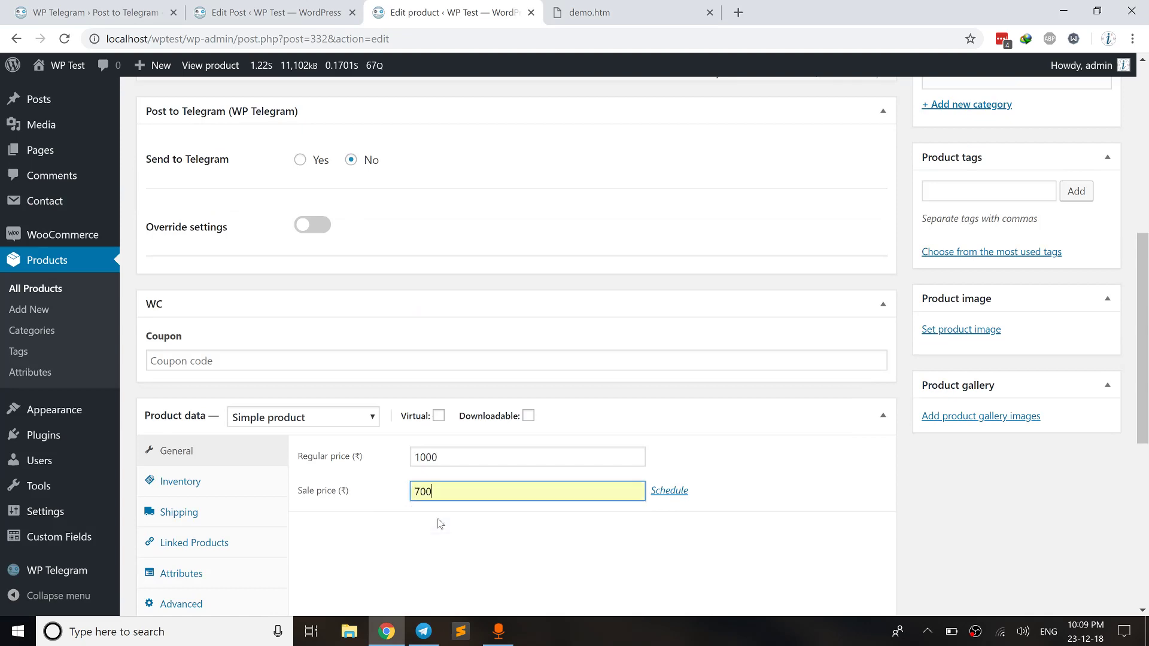
left_click(300, 161)
scroll(867, 282, "up", 4)
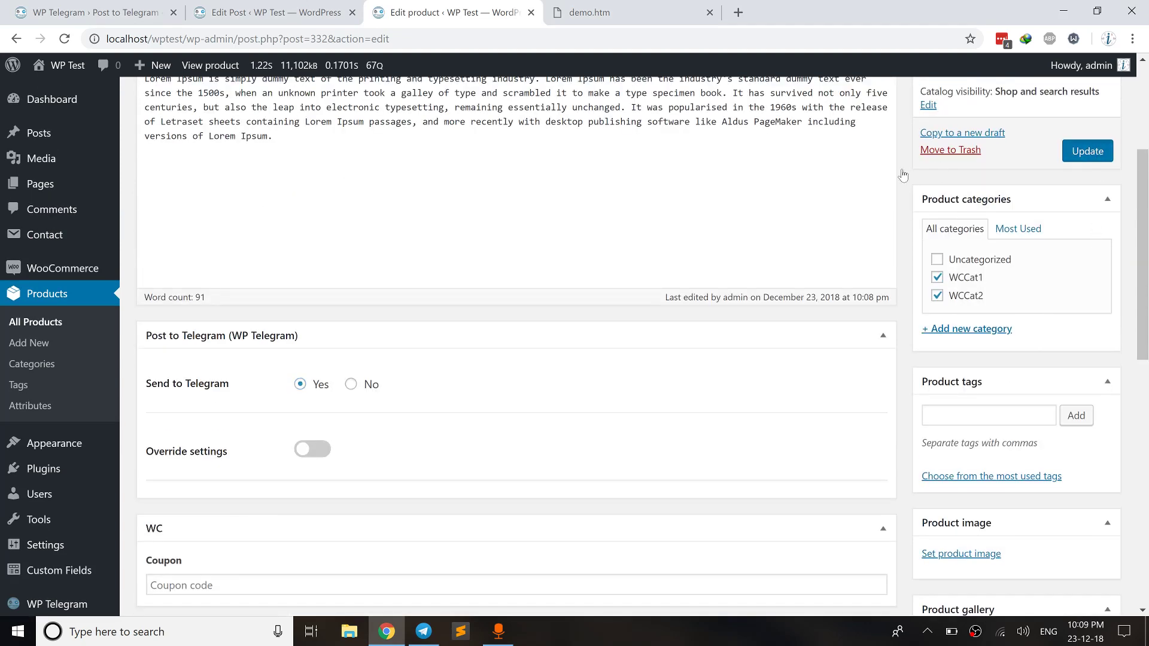
left_click(1087, 151)
Switch to Telegram and check the sale price in the newest My WP Test Channel message
left_click(423, 631)
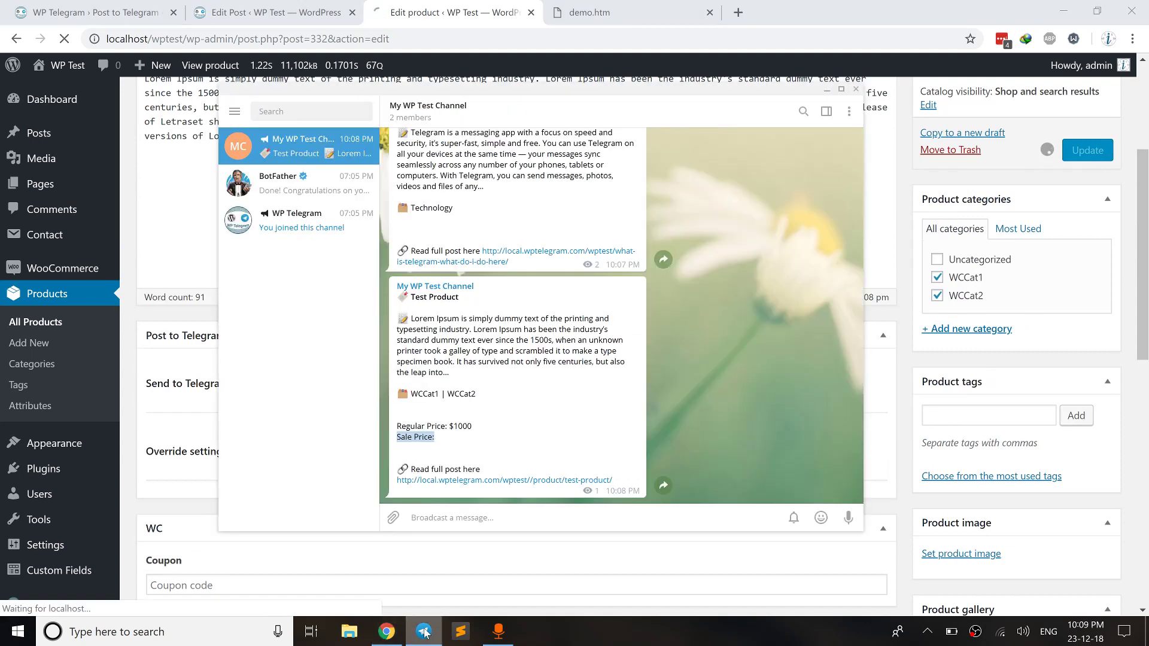
left_click(308, 192)
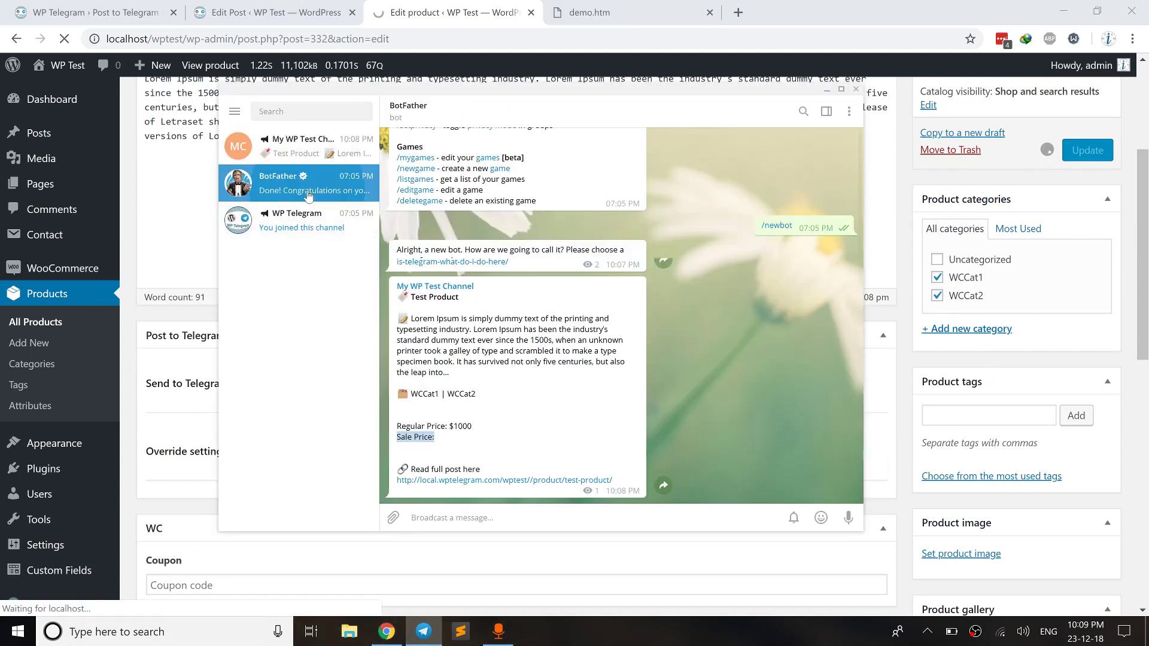
left_click(305, 148)
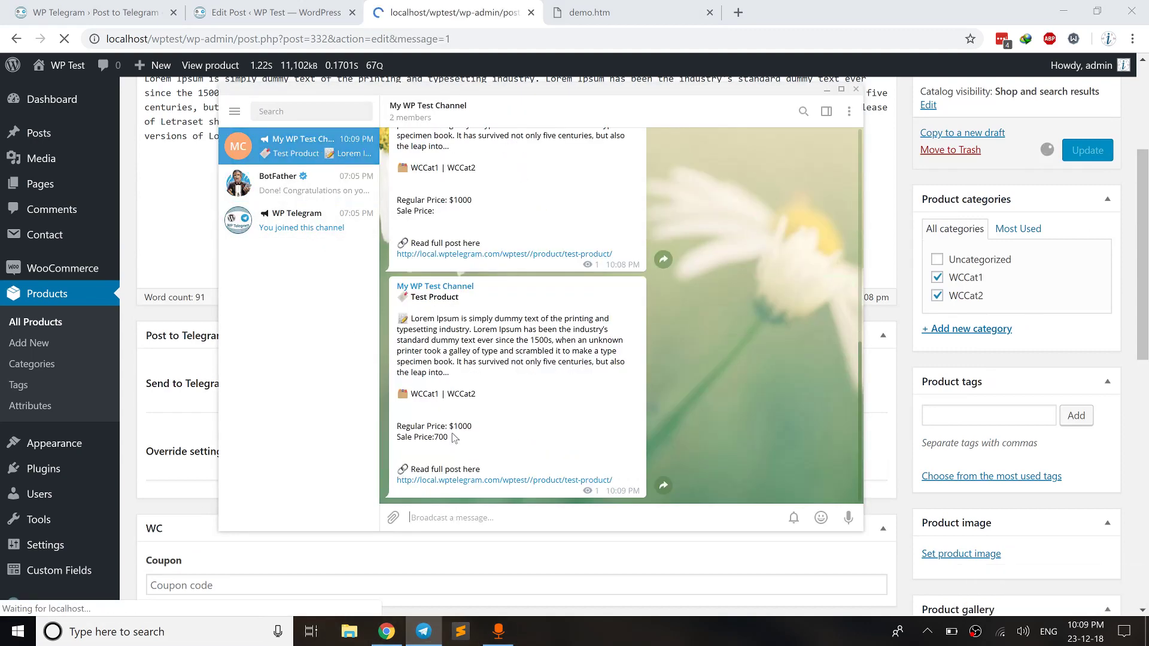
left_click_drag(450, 438, 435, 438)
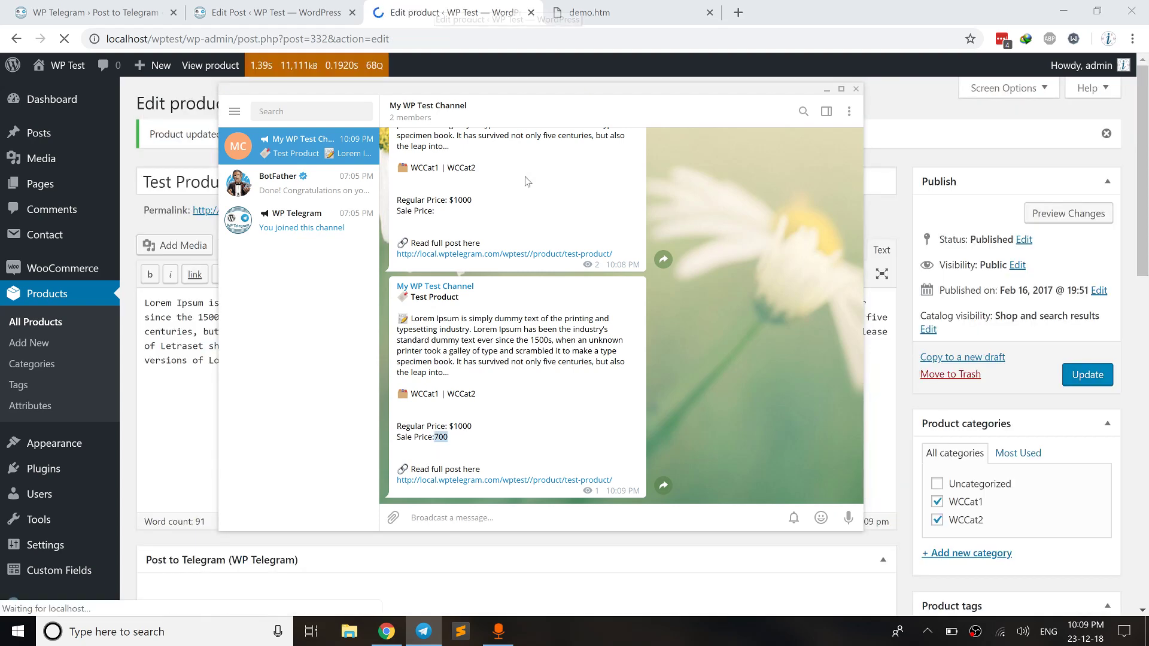
Copy the second example, [if{cf:_sale_price}][Sale price: {cf:_sale_price}][], from the demo.htm page
left_click(590, 12)
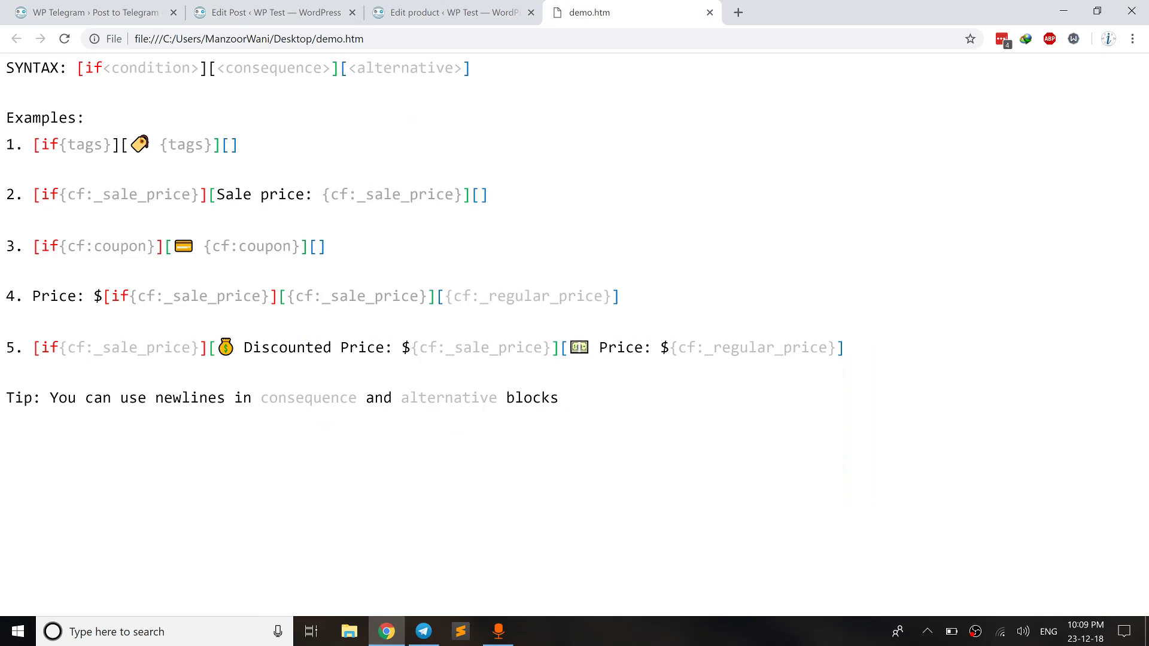
left_click_drag(33, 195, 207, 195)
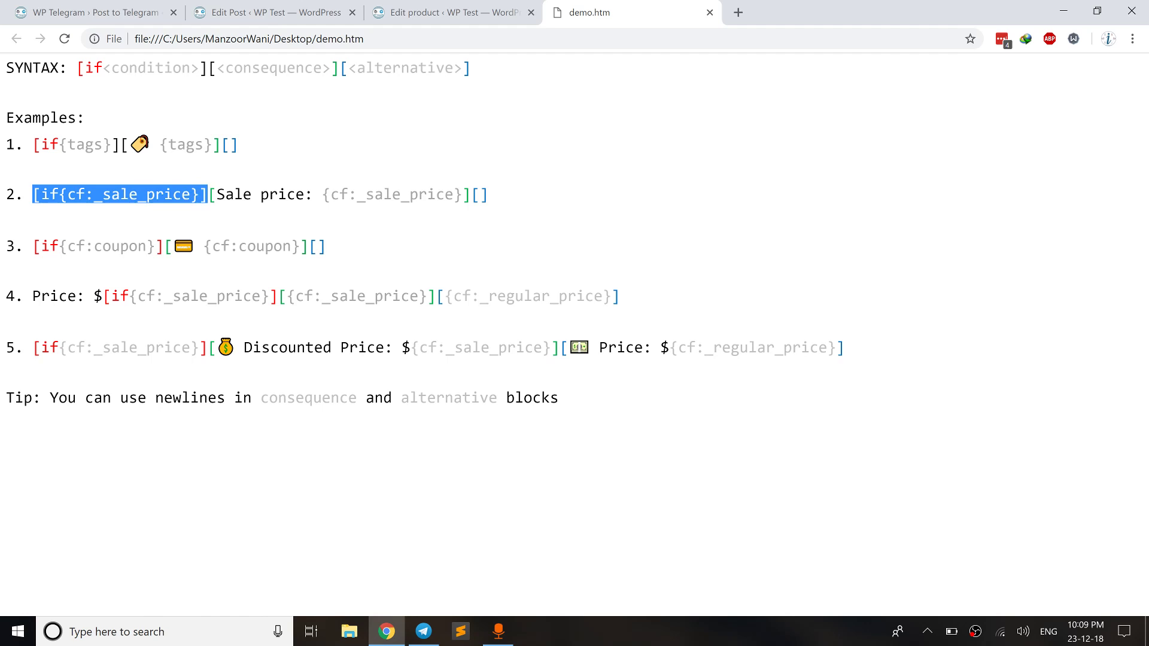
left_click_drag(209, 195, 32, 195)
right_click(35, 193)
left_click(66, 207)
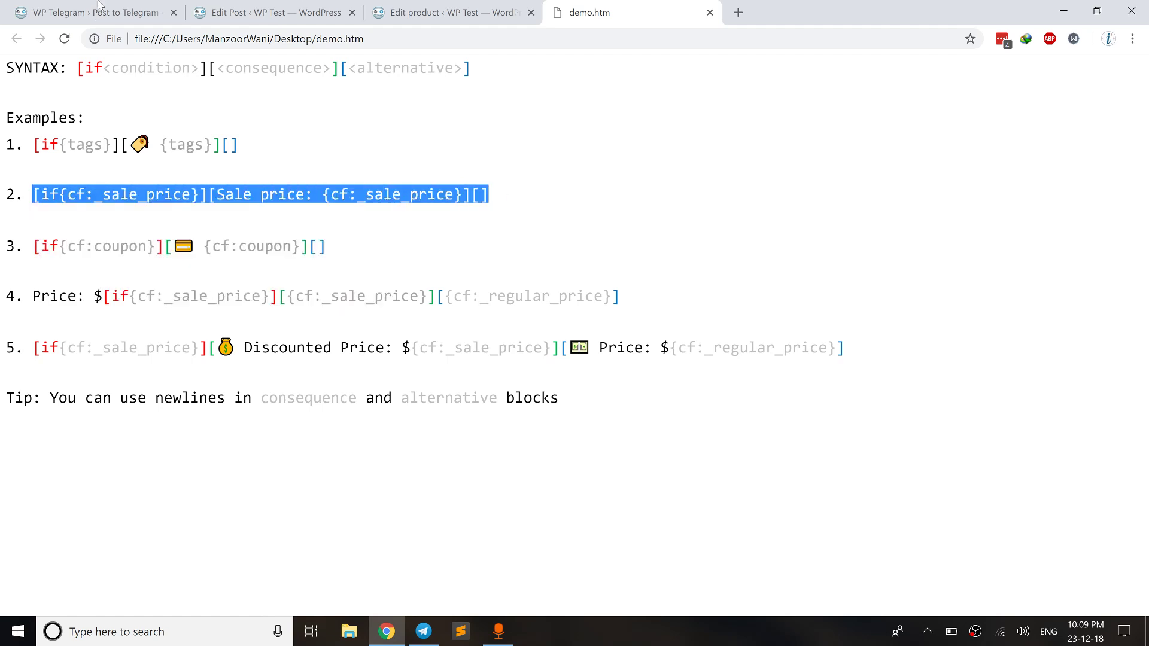
Replace the "Sale Price:{cf:_sale_price}" line in the Post to Telegram message template with the copied conditional and save the settings
left_click(96, 12)
scroll(326, 381, "down", 20)
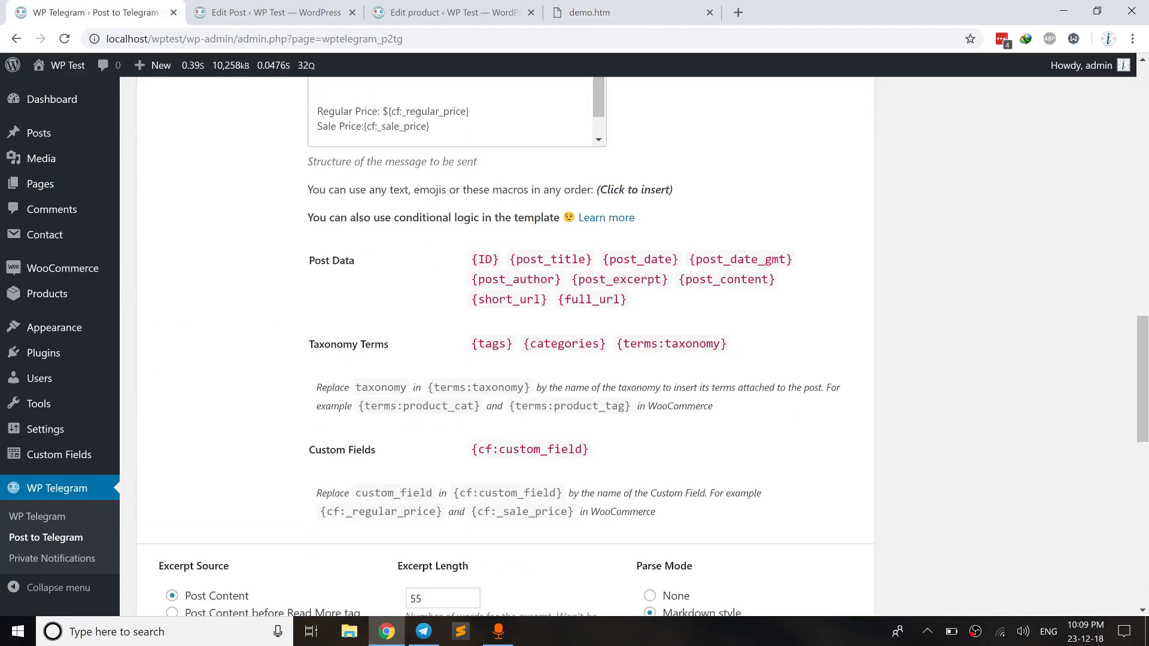
scroll(366, 385, "up", 2)
left_click_drag(430, 198, 317, 198)
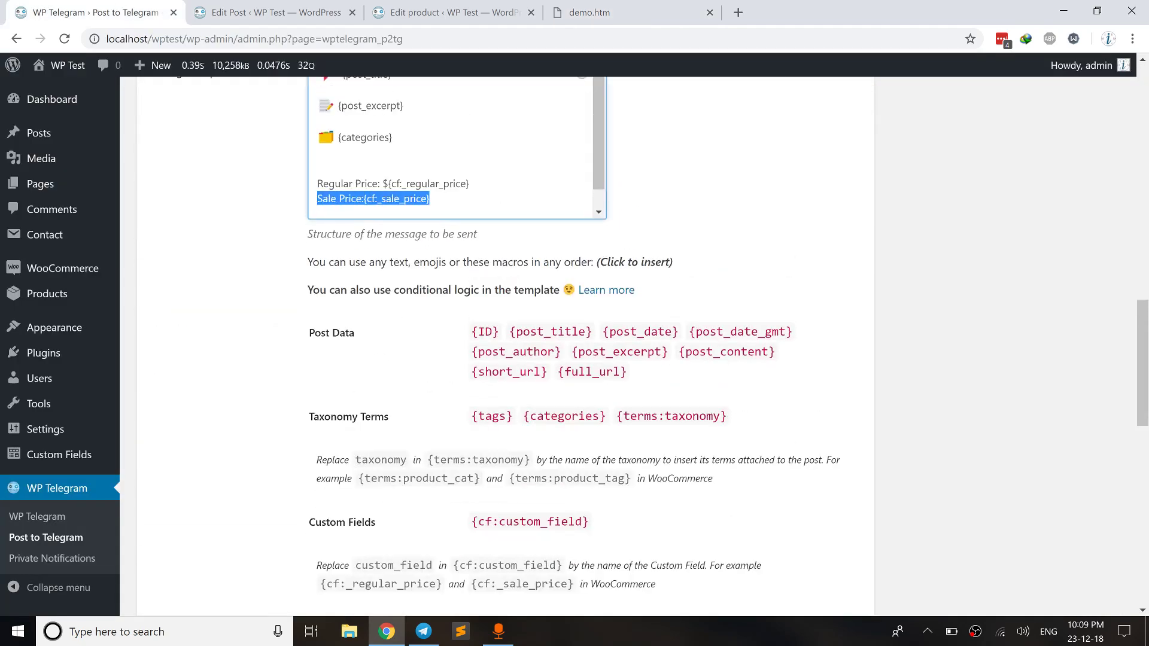
right_click(317, 199)
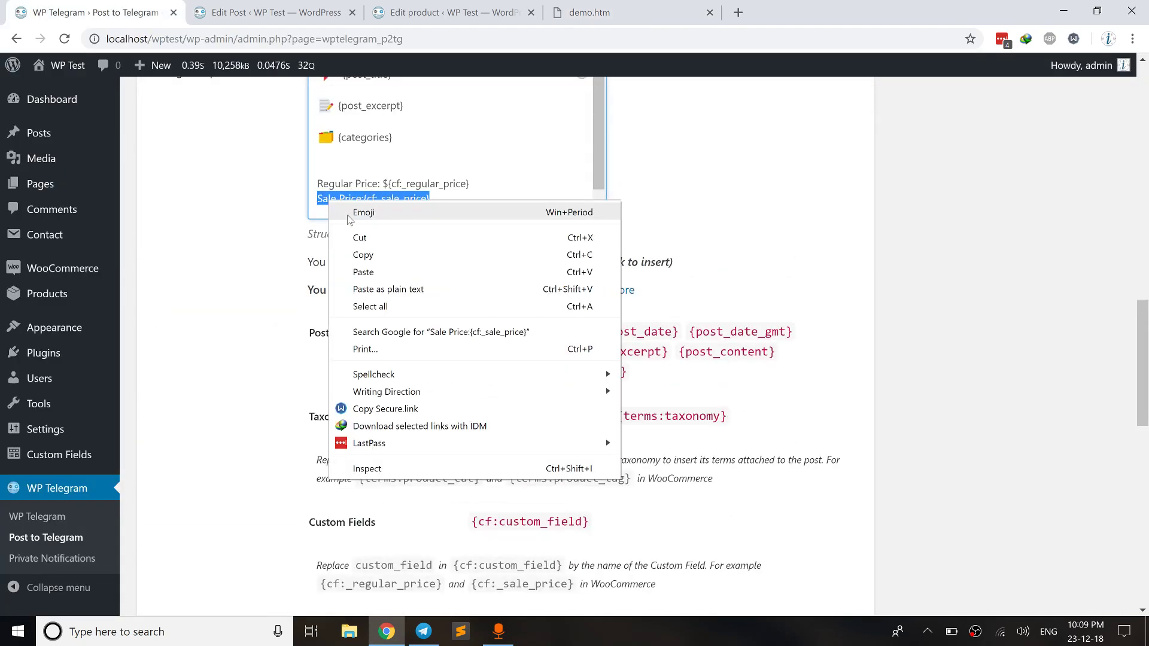
left_click(386, 269)
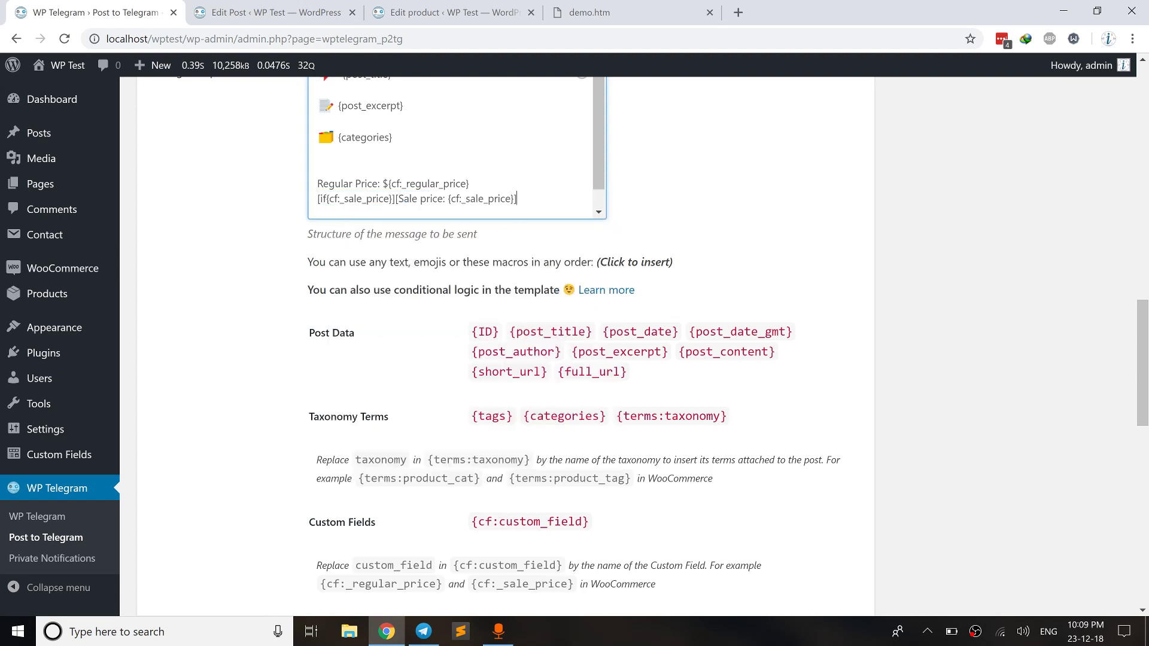
scroll(186, 542, "down", 15)
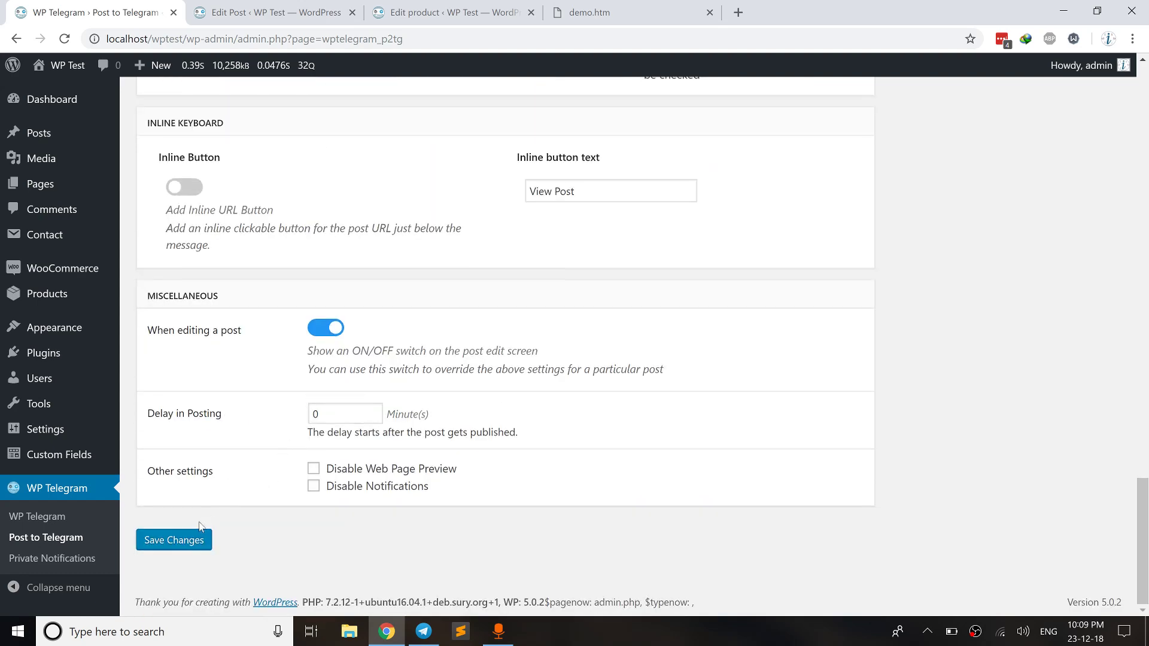
left_click(186, 542)
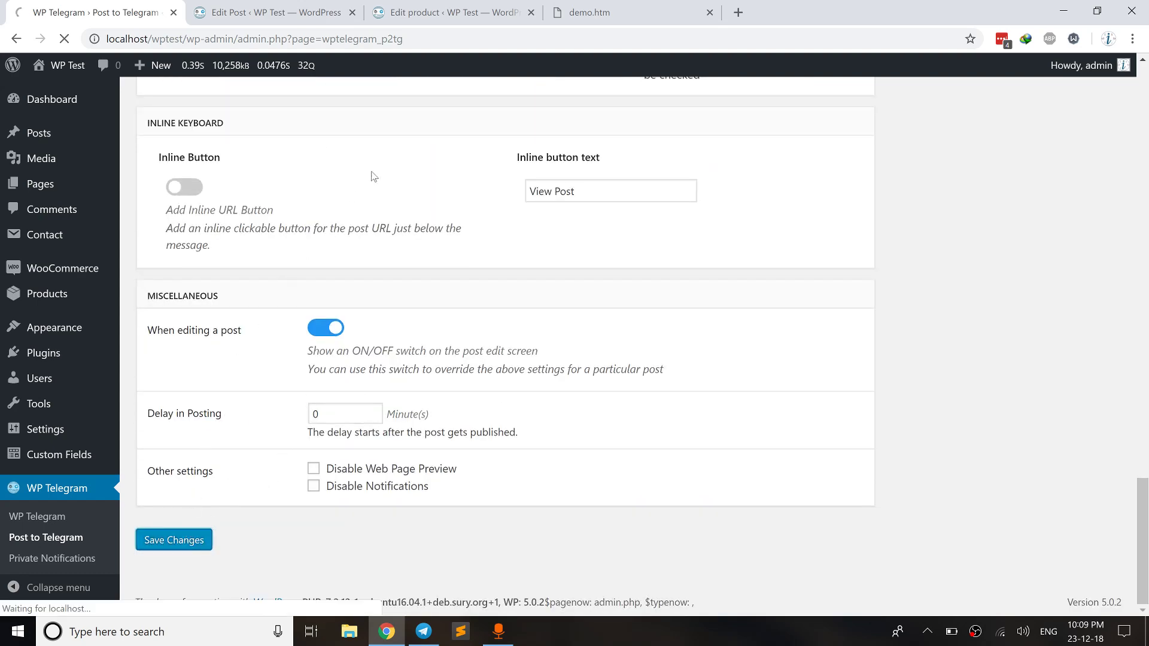
Return to Test Product, set Send to Telegram to Yes and update the product with its sale price in place
left_click(507, 6)
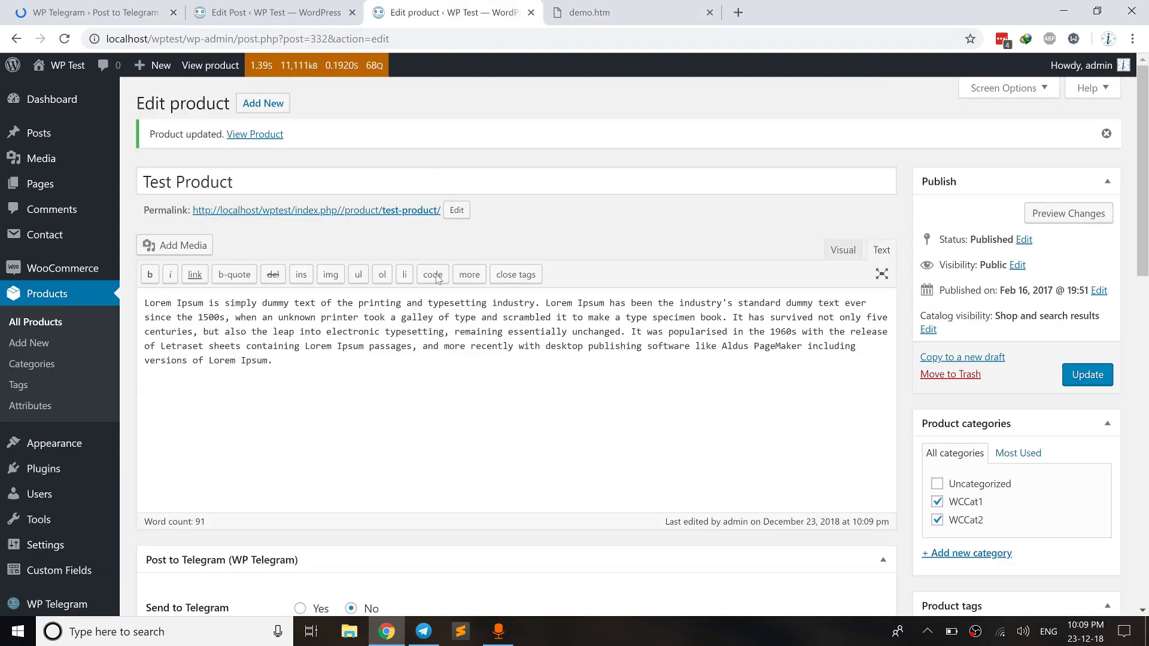
scroll(359, 485, "down", 3)
left_click(299, 459)
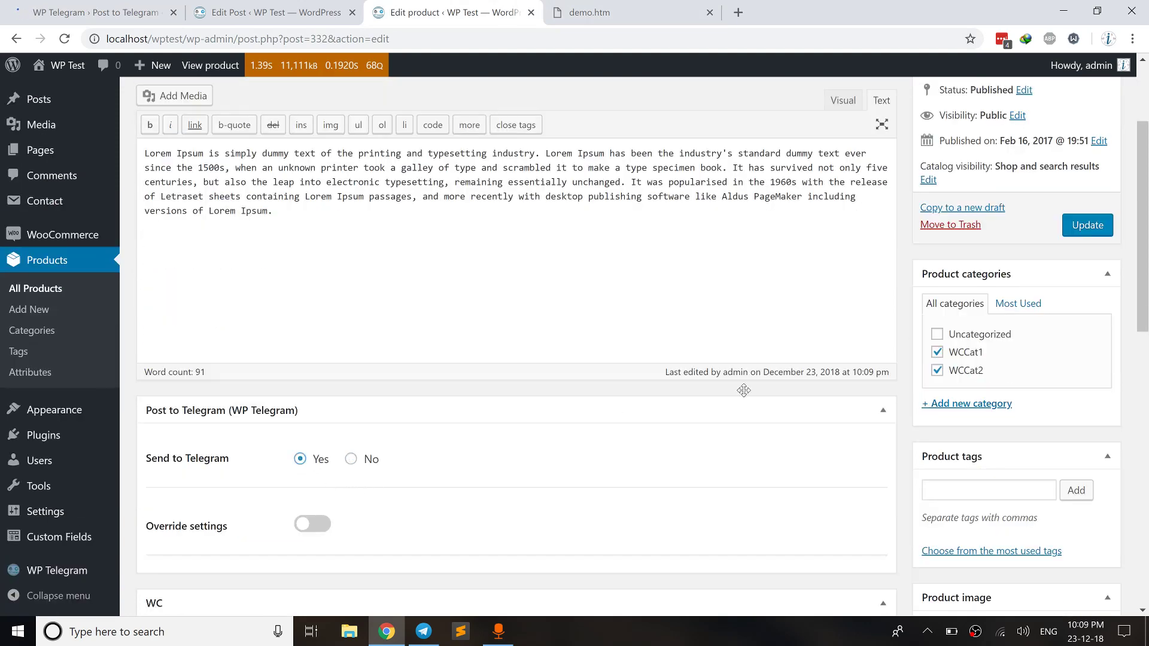
scroll(1097, 277, "down", 2)
scroll(1086, 180, "up", 2)
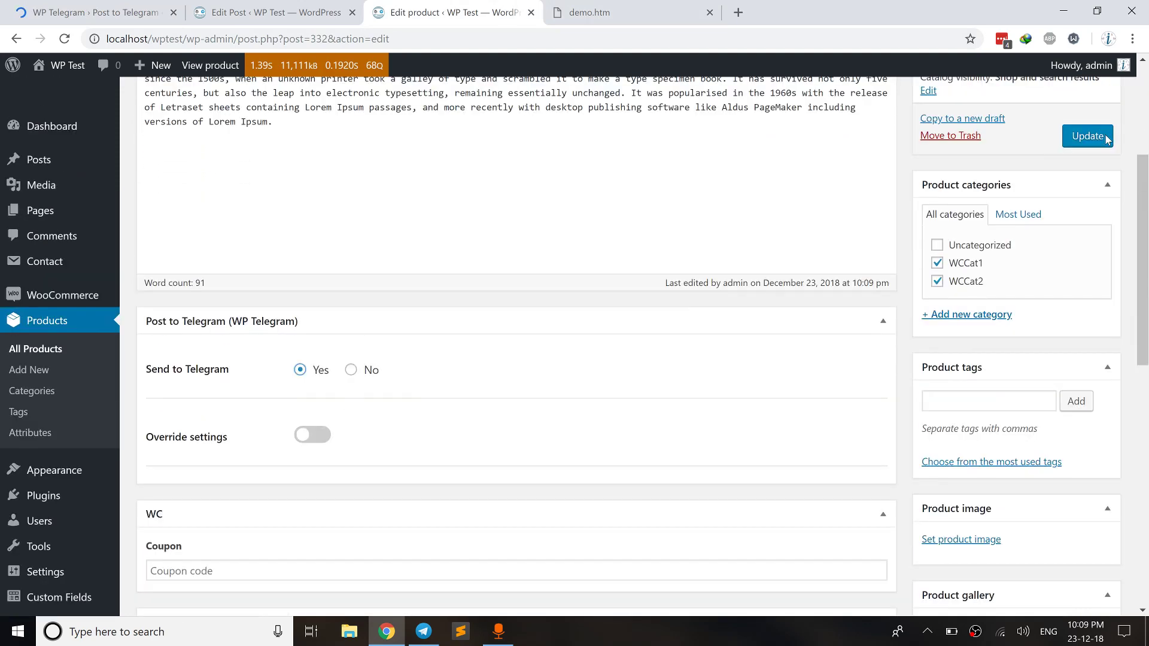
Compare the product's price fields with the sale price line in the latest Telegram channel message
scroll(656, 451, "down", 4)
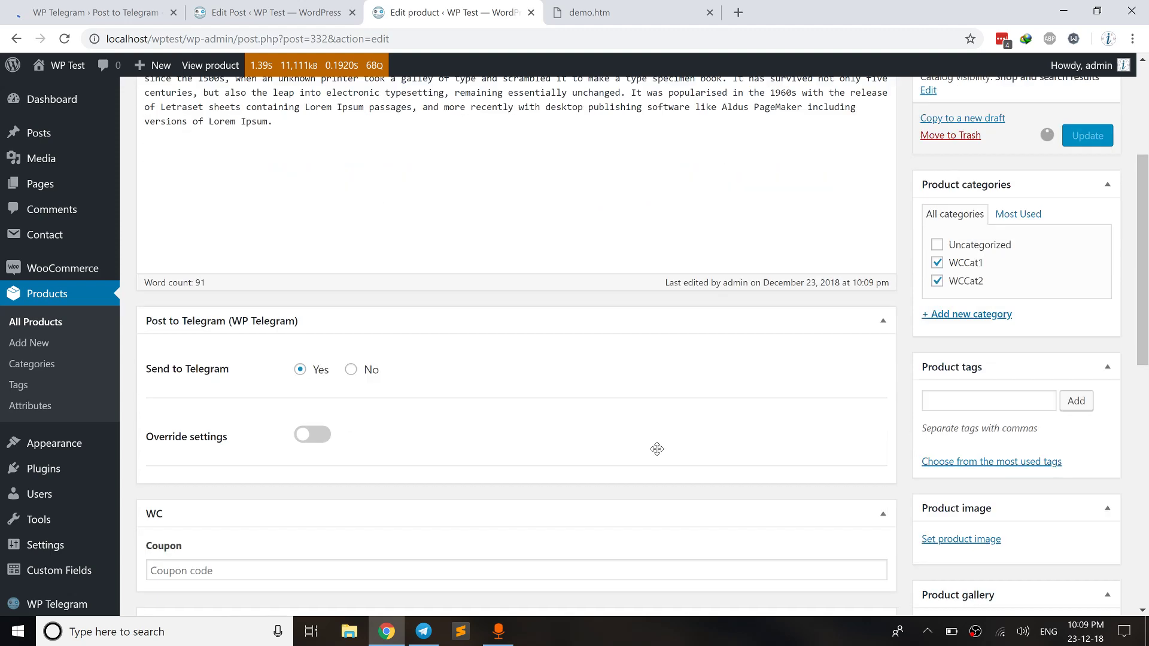
scroll(656, 456, "down", 1)
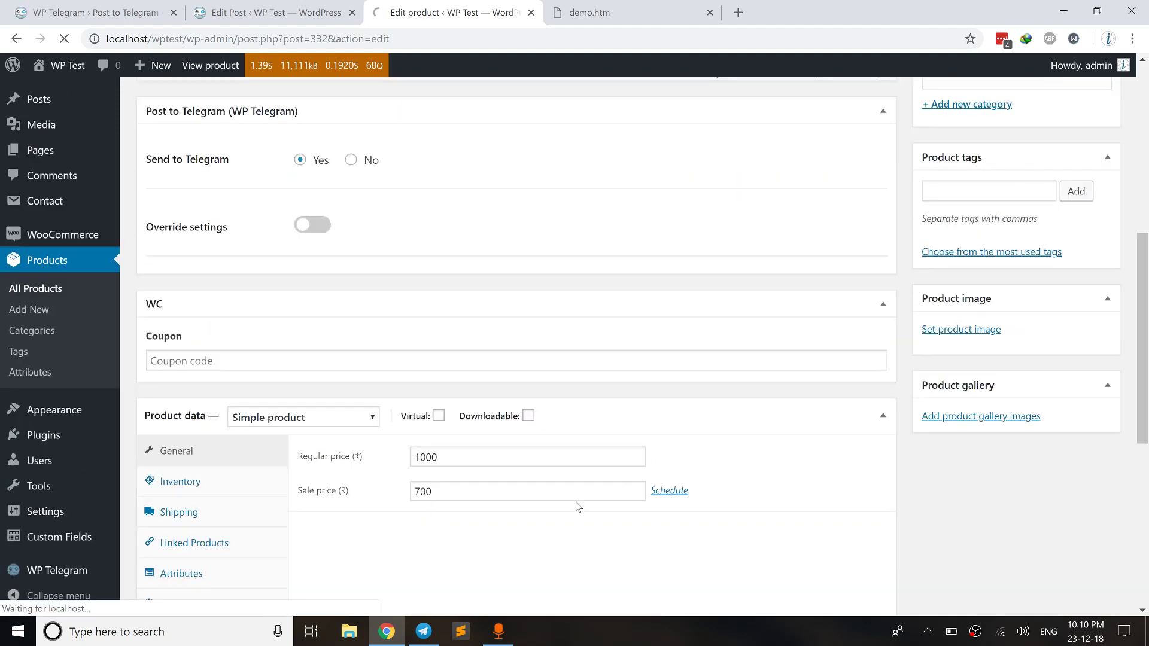
left_click(429, 631)
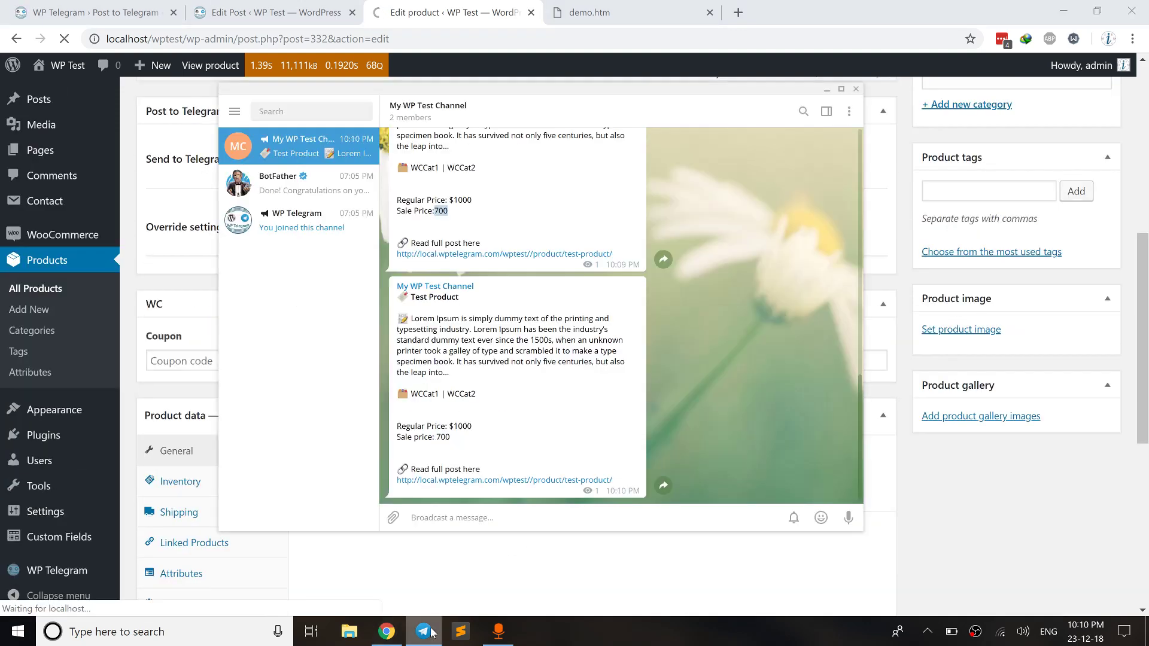
double_click(438, 437)
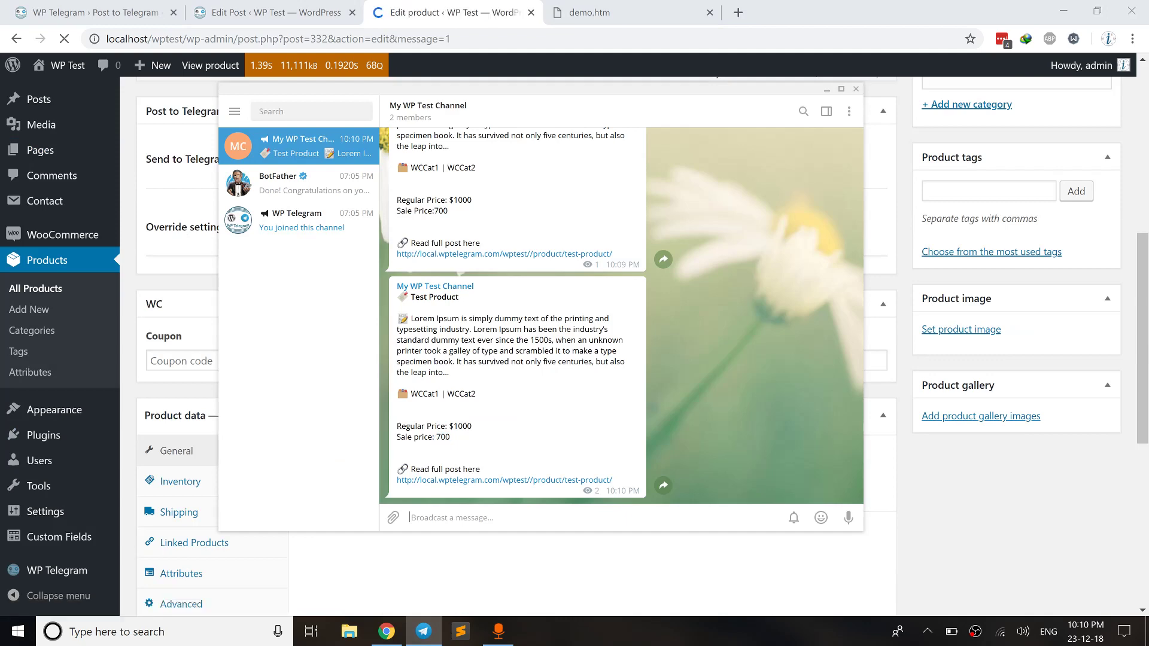
Return to the product editor, clear the sale price of Test Product and update the product
key("alt+Tab")
scroll(669, 506, "down", 1)
scroll(669, 506, "down", 8)
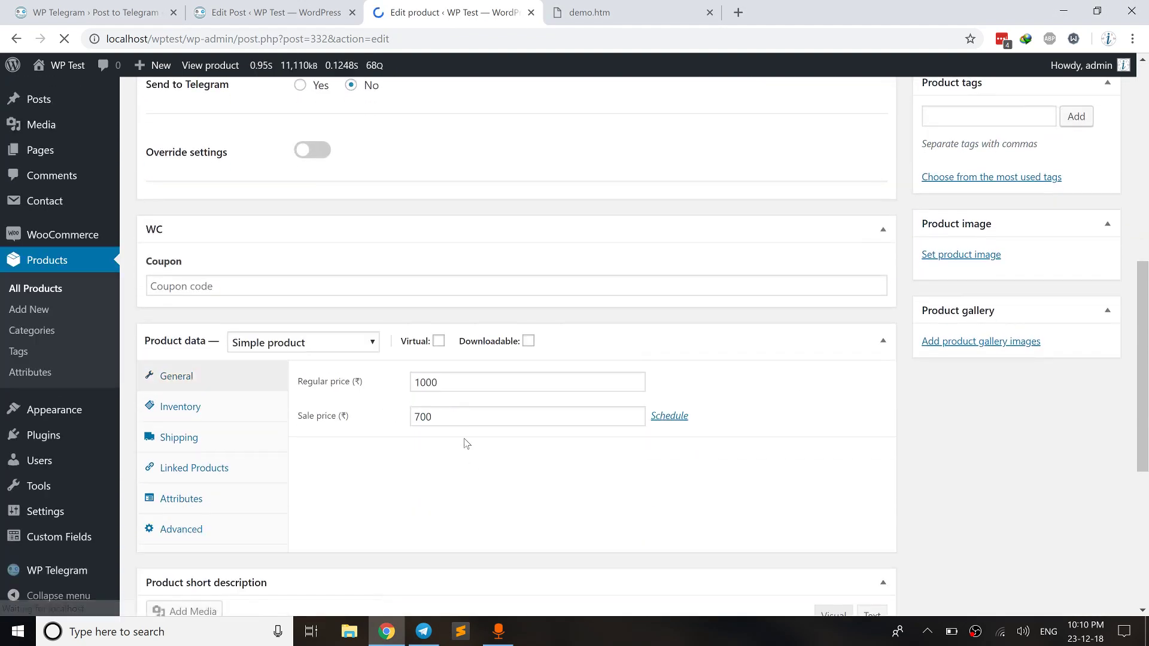
left_click(453, 417)
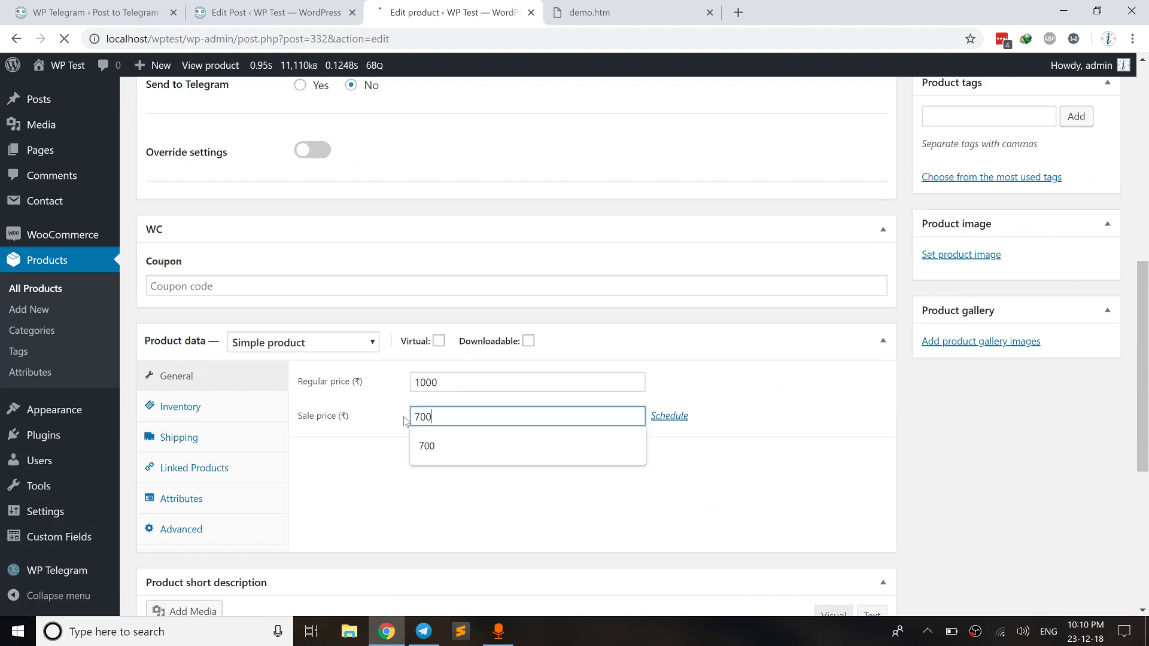
key("ctrl+a")
key("BackSpace")
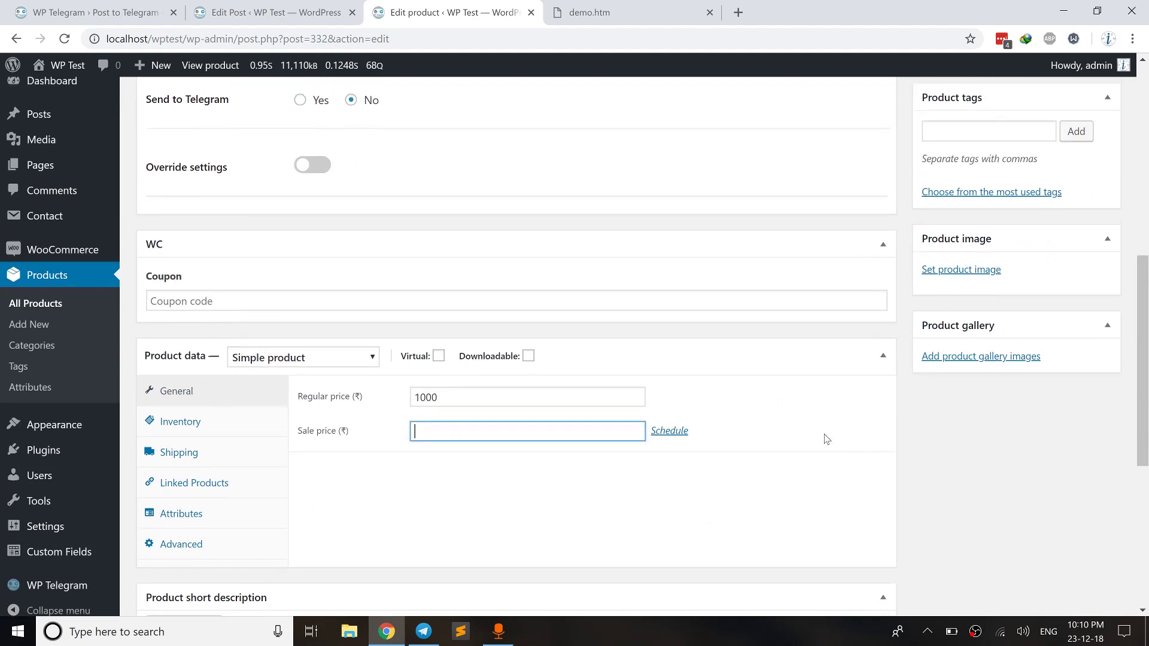
scroll(826, 440, "up", 8)
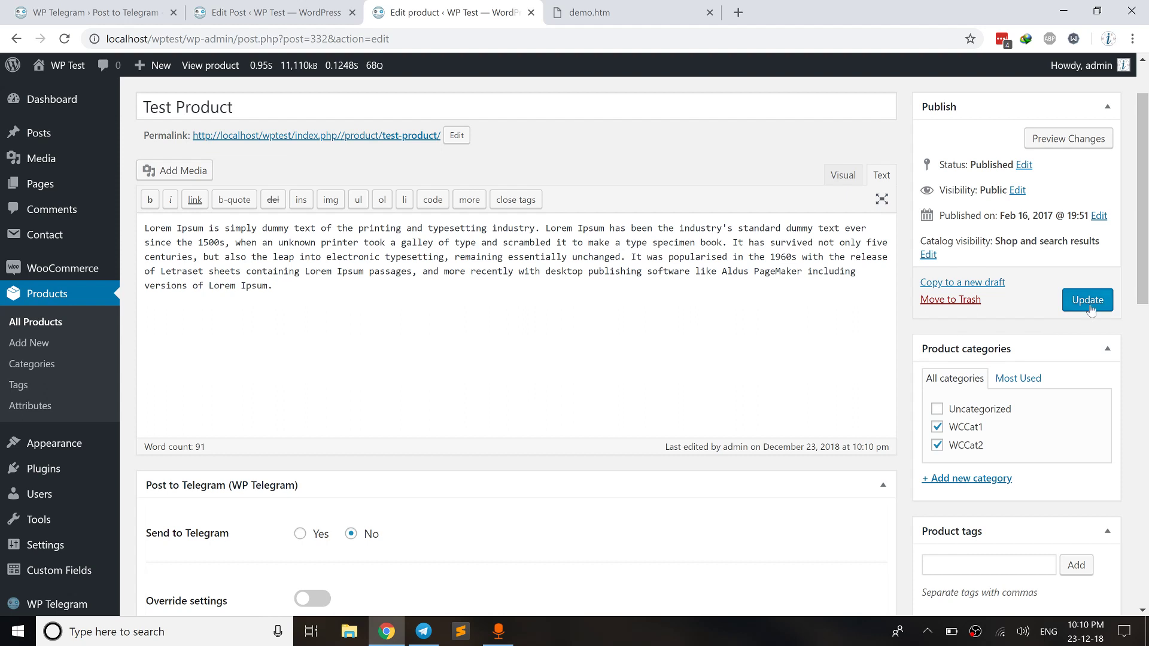
left_click(1090, 309)
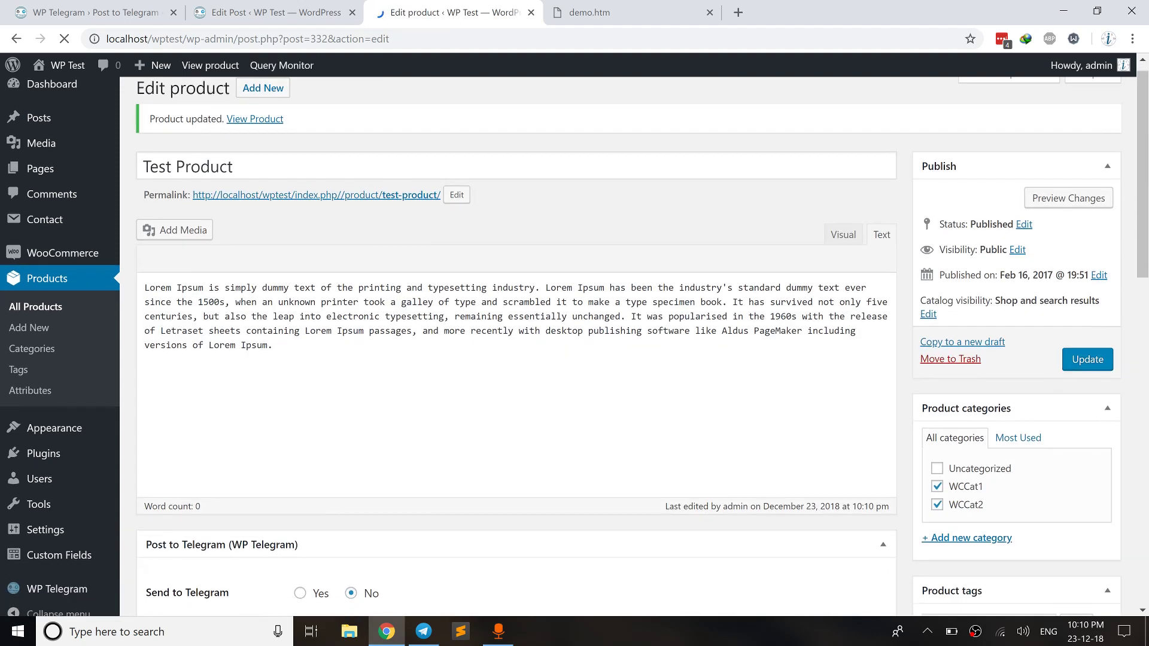
Set Send to Telegram to Yes for the product without a sale price and update it again
scroll(300, 535, "down", 4)
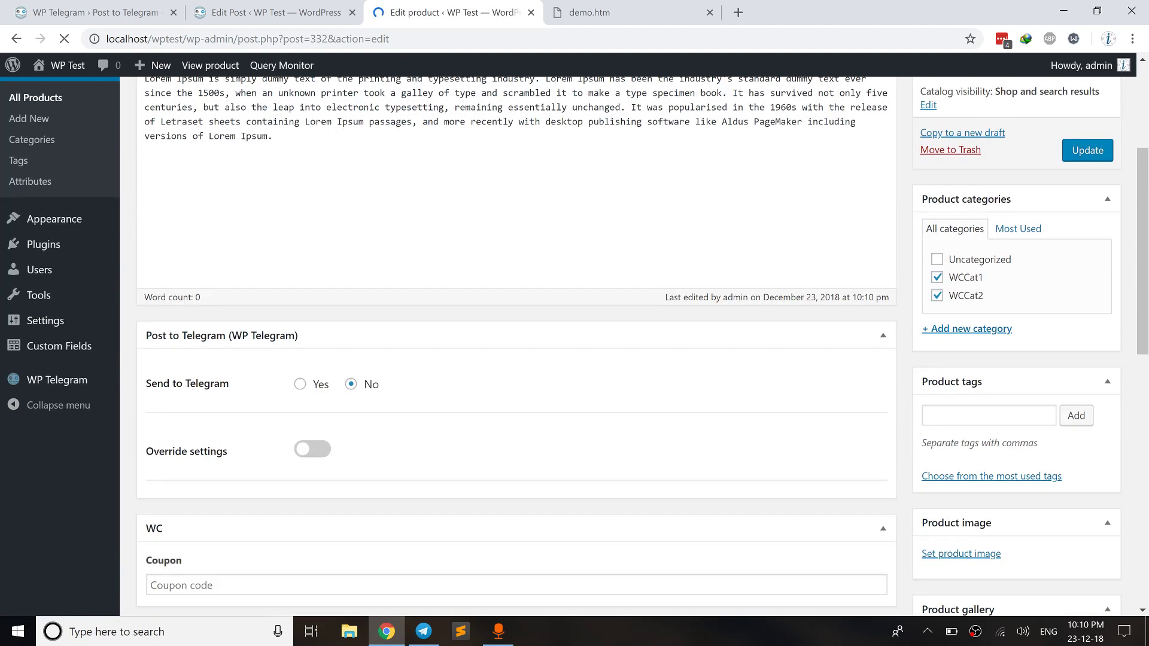
left_click(300, 385)
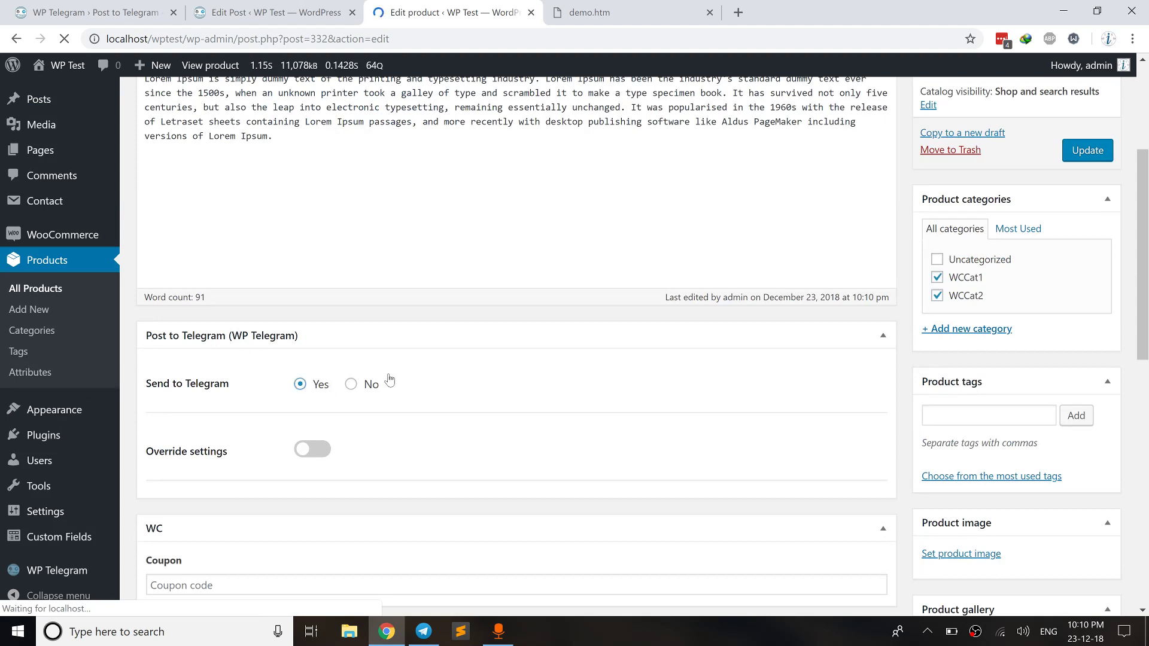
left_click(1077, 152)
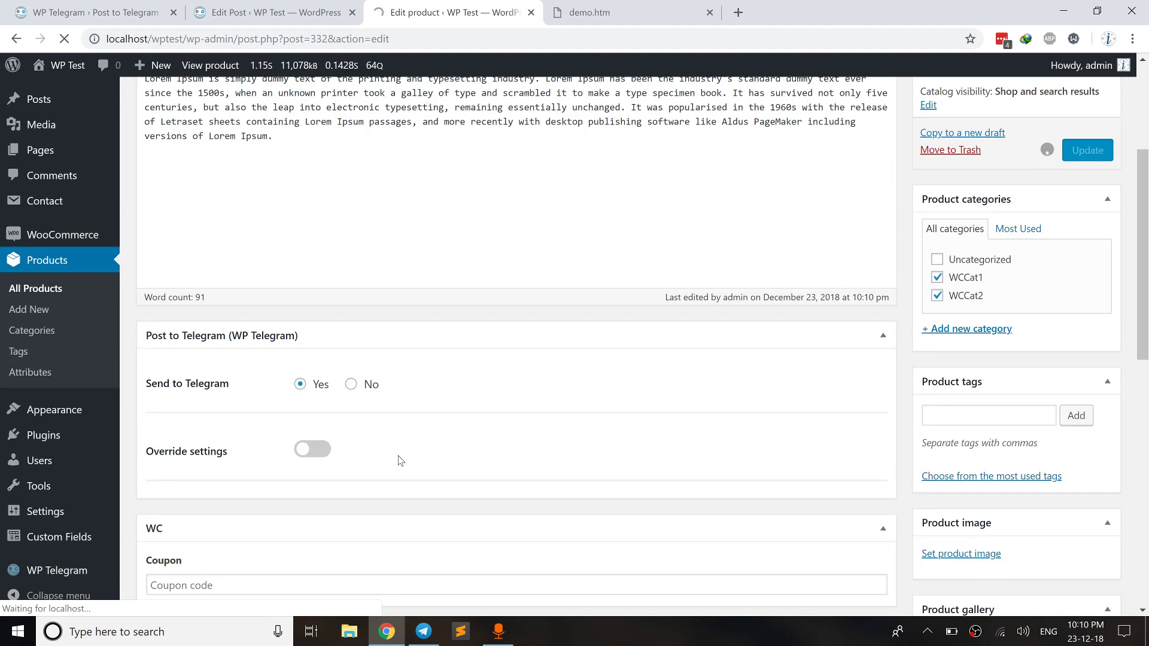
Switch to Telegram and inspect the area around the regular price line in the latest Test Product message for a sale price line
key("alt+Tab")
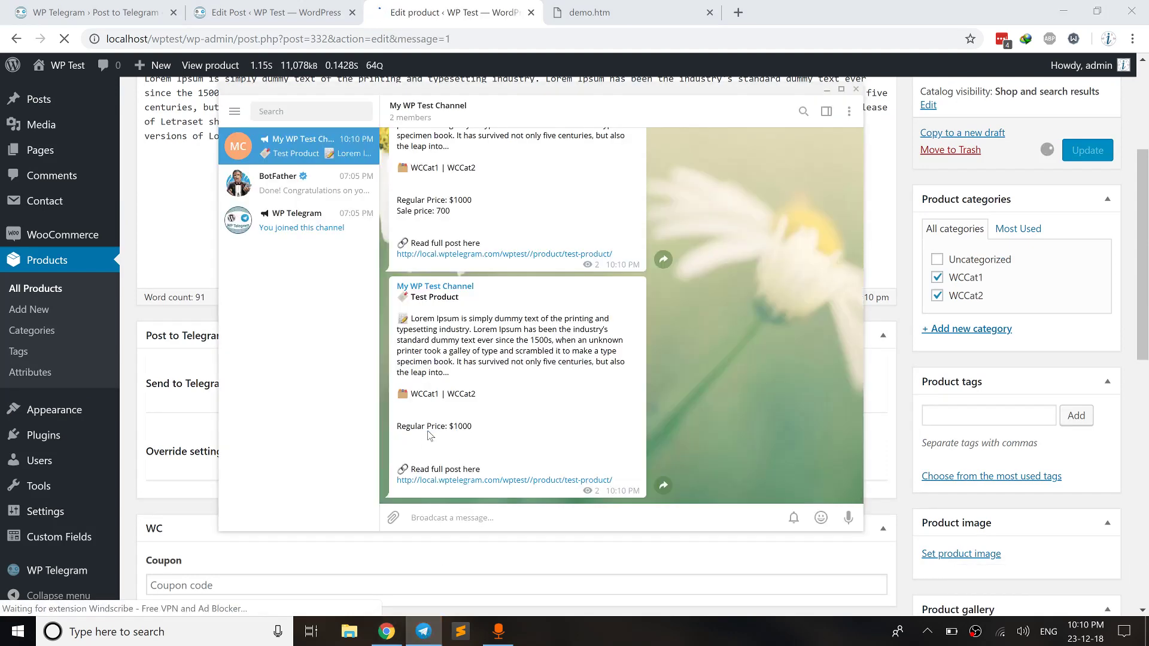
left_click_drag(428, 436, 474, 435)
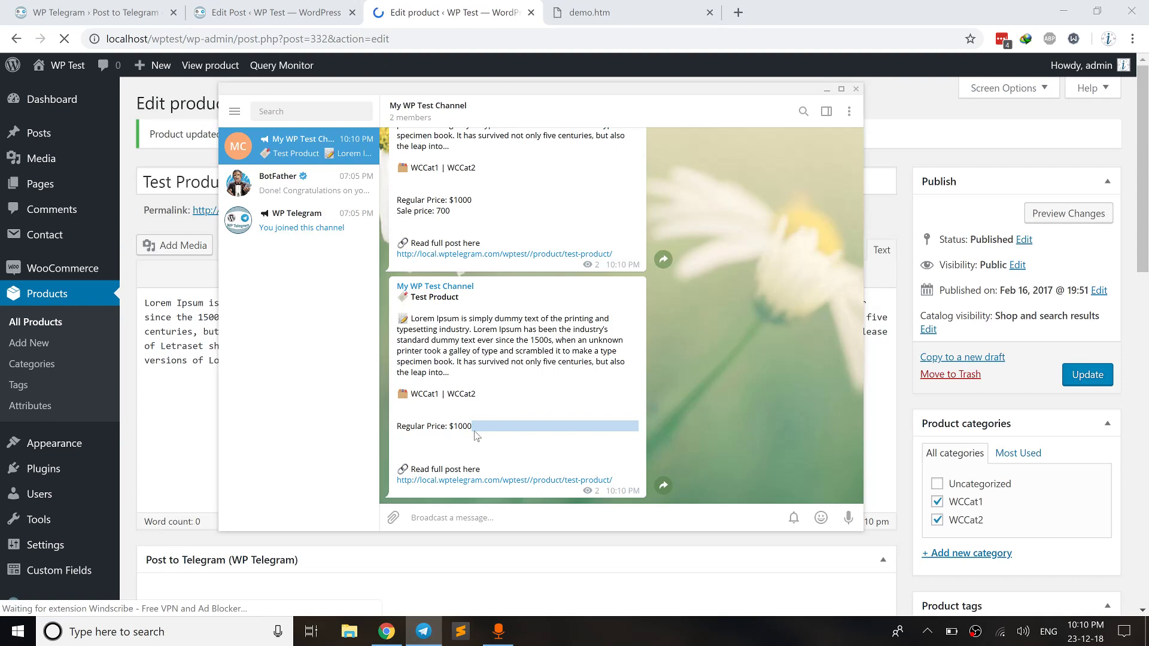
left_click(475, 434)
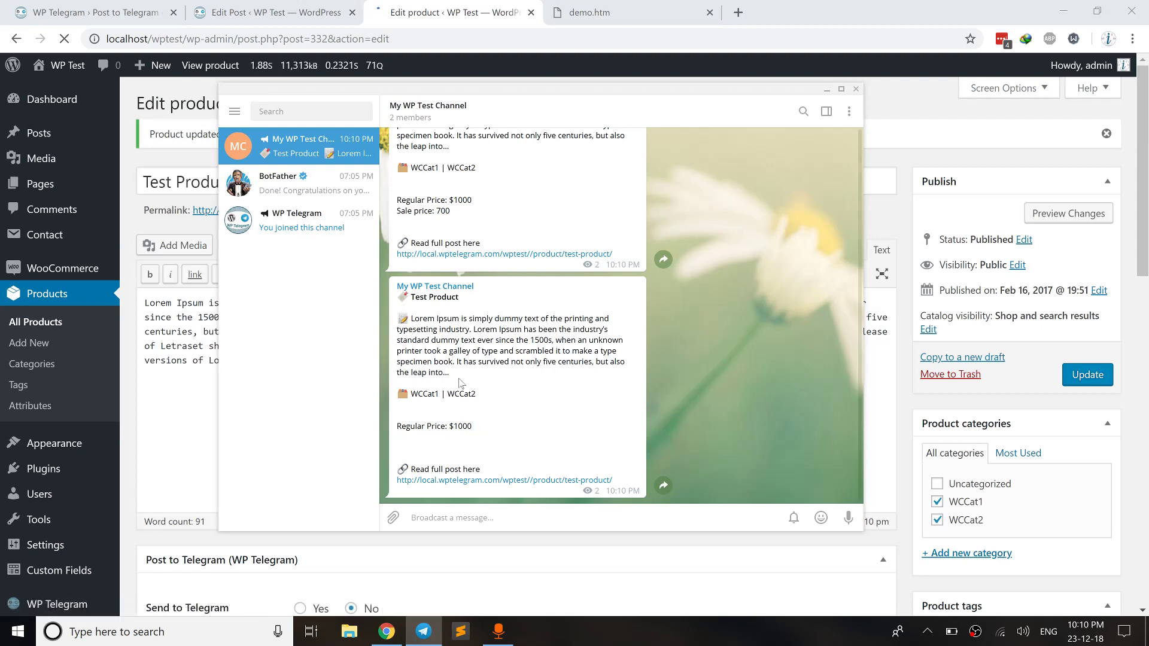
mouse_move(417, 427)
left_mouse_down()
mouse_move(419, 461)
mouse_move(419, 429)
mouse_move(419, 441)
left_mouse_up()
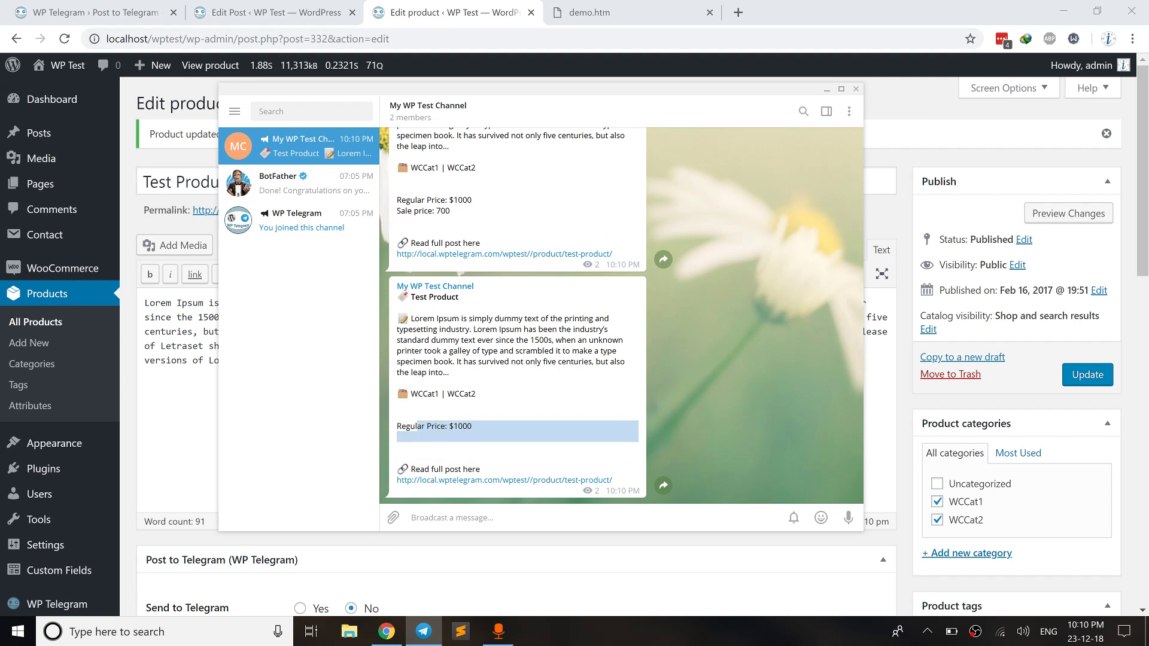
left_click(472, 438)
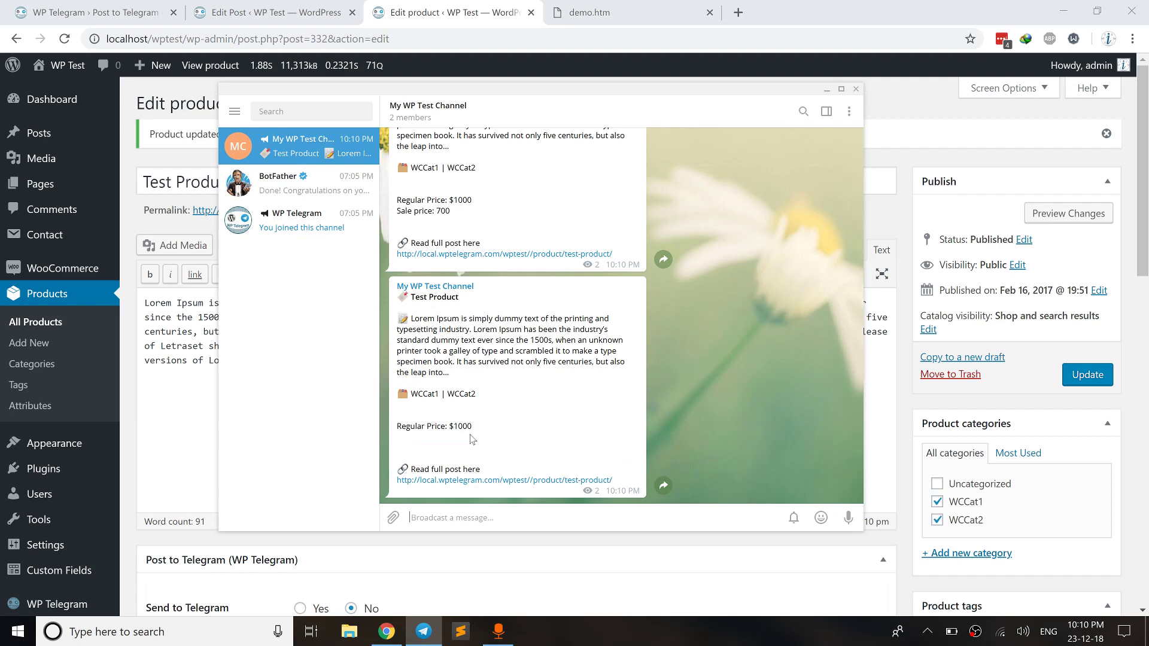
Copy the third example, the conditional coupon snippet [if{cf:coupon}][💳 {cf:coupon}][], from demo.htm
left_click(589, 12)
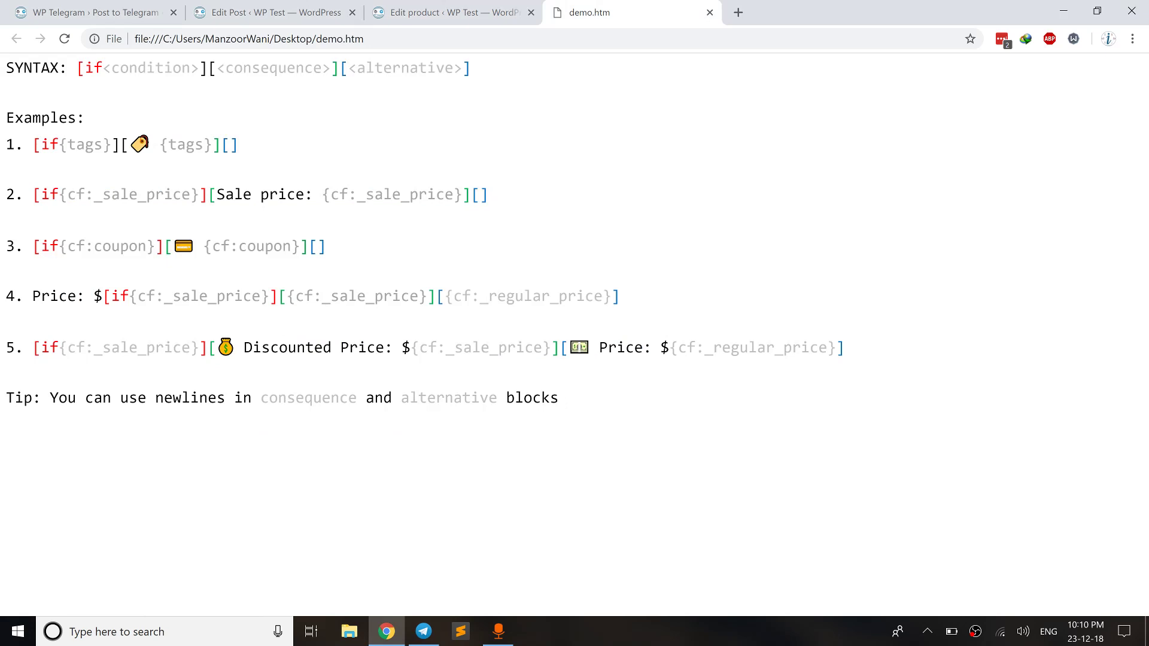
left_click_drag(33, 246, 164, 246)
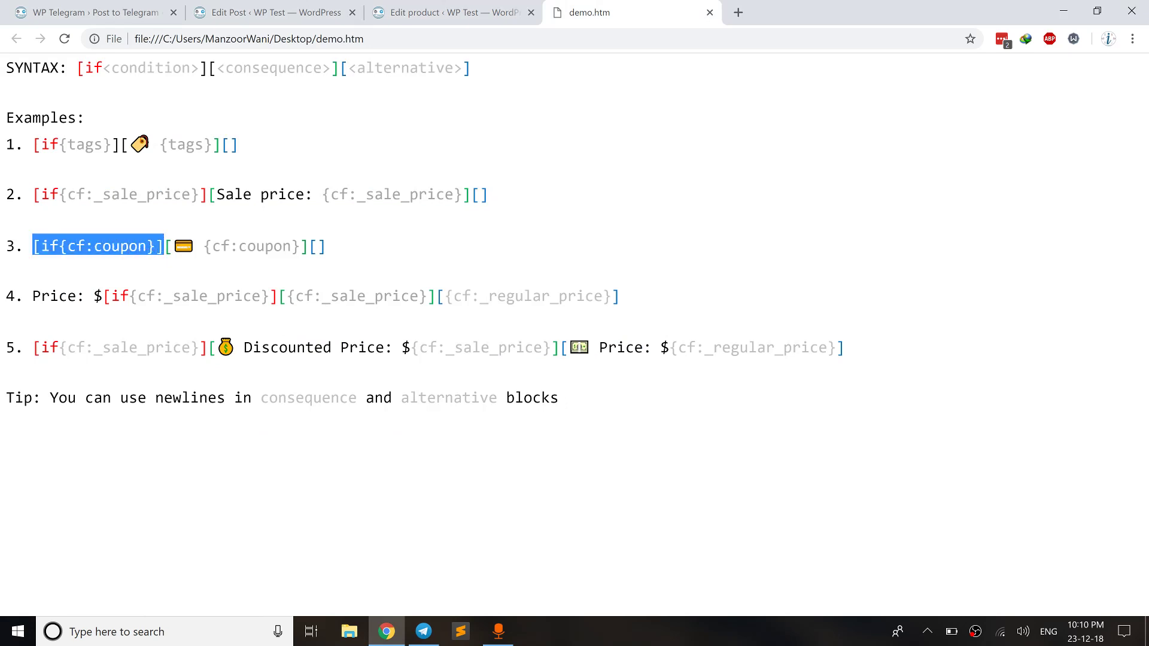
left_click(164, 246)
left_click_drag(93, 246, 33, 246)
left_click(32, 246)
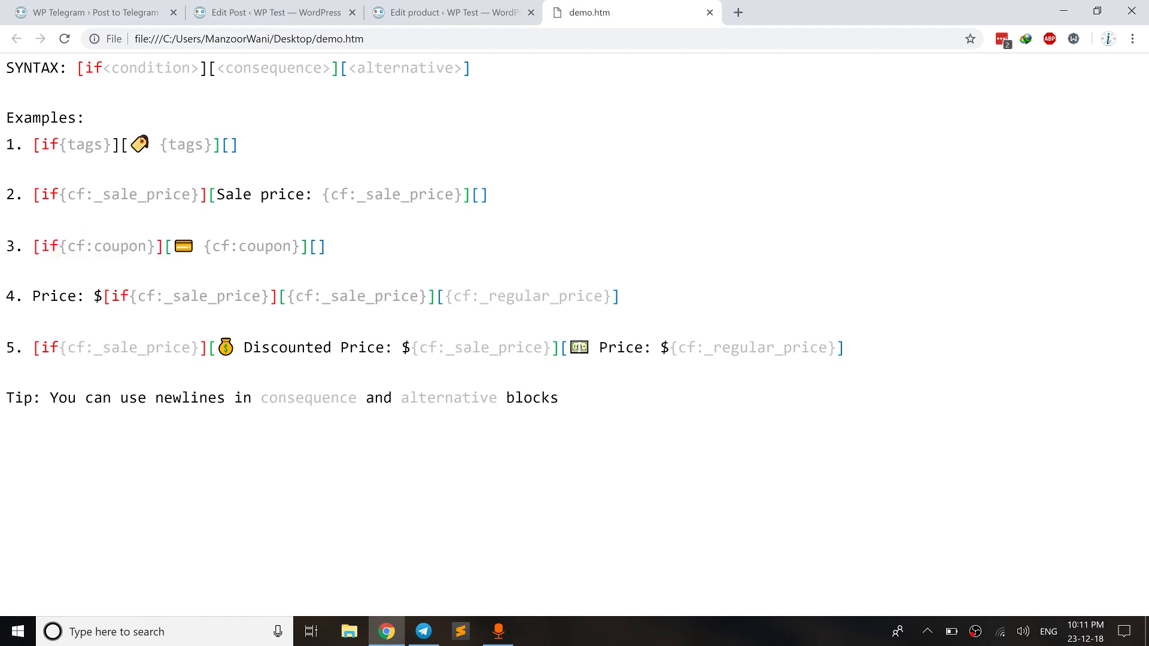
left_click_drag(164, 246, 41, 246)
right_click(33, 244)
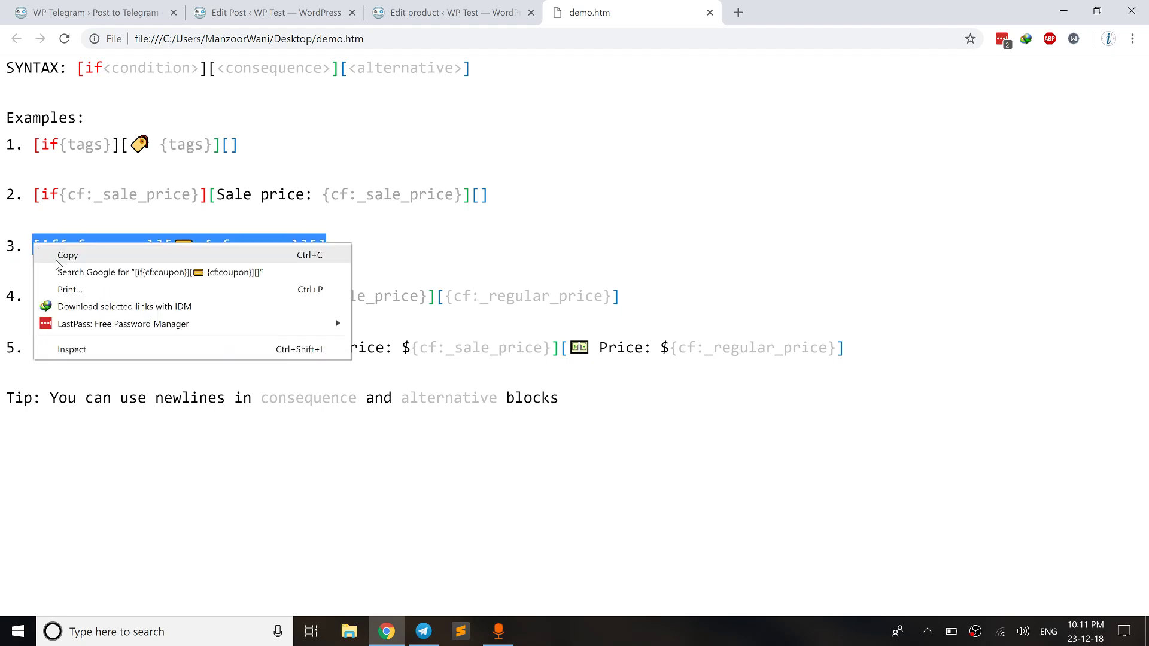
left_click(59, 253)
Paste the conditional coupon snippet into the WP Telegram message template on its own line between {categories} and the regular price
left_click(150, 7)
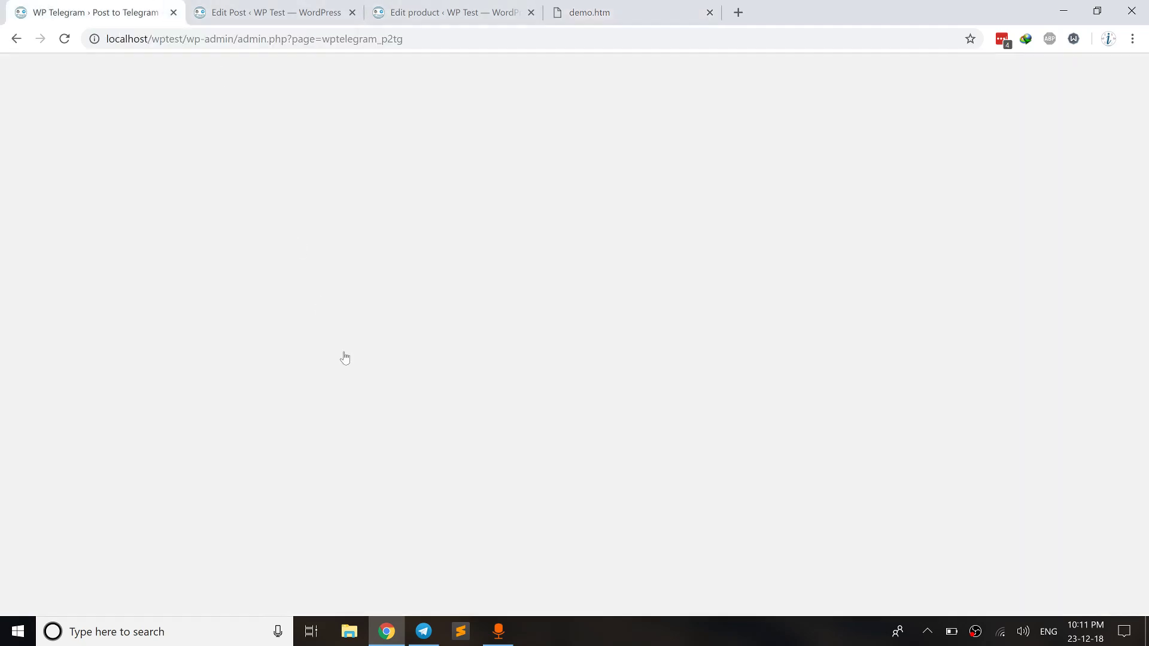
scroll(383, 448, "down", 15)
scroll(367, 281, "down", 2)
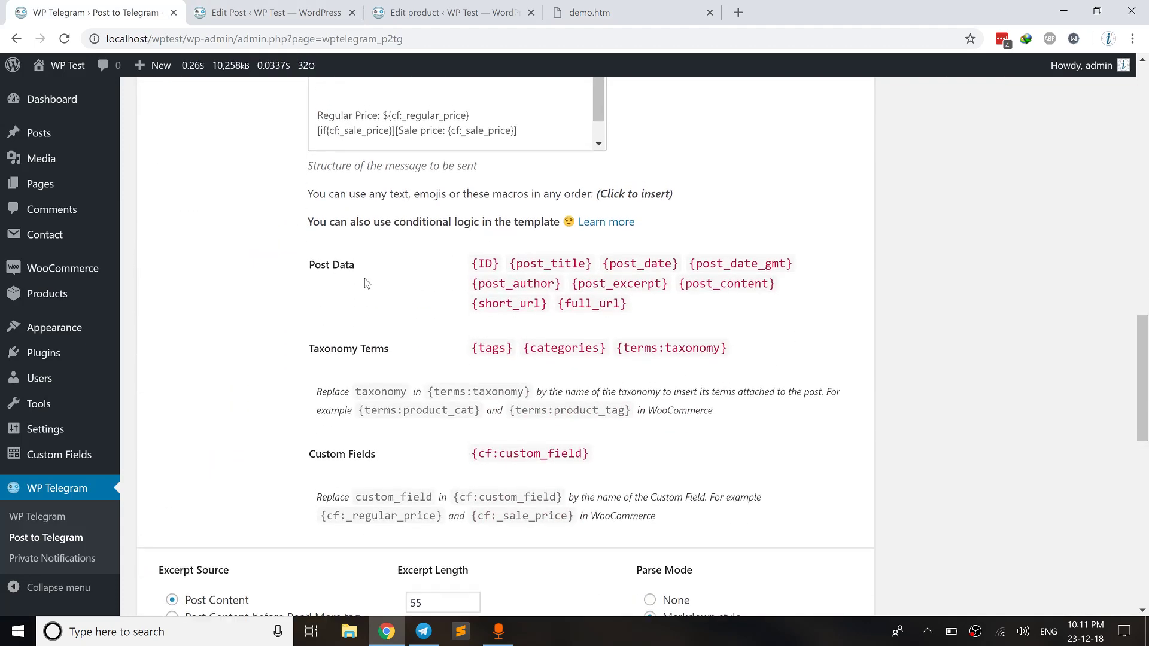
scroll(367, 282, "up", 4)
left_click(367, 281)
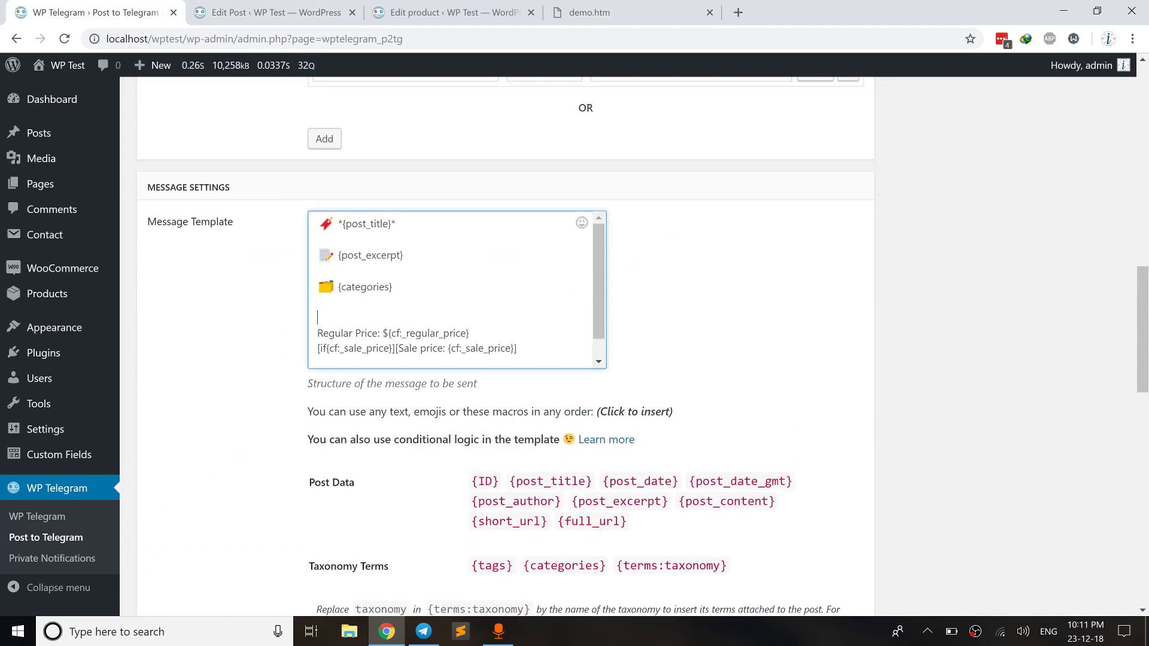
key("Return")
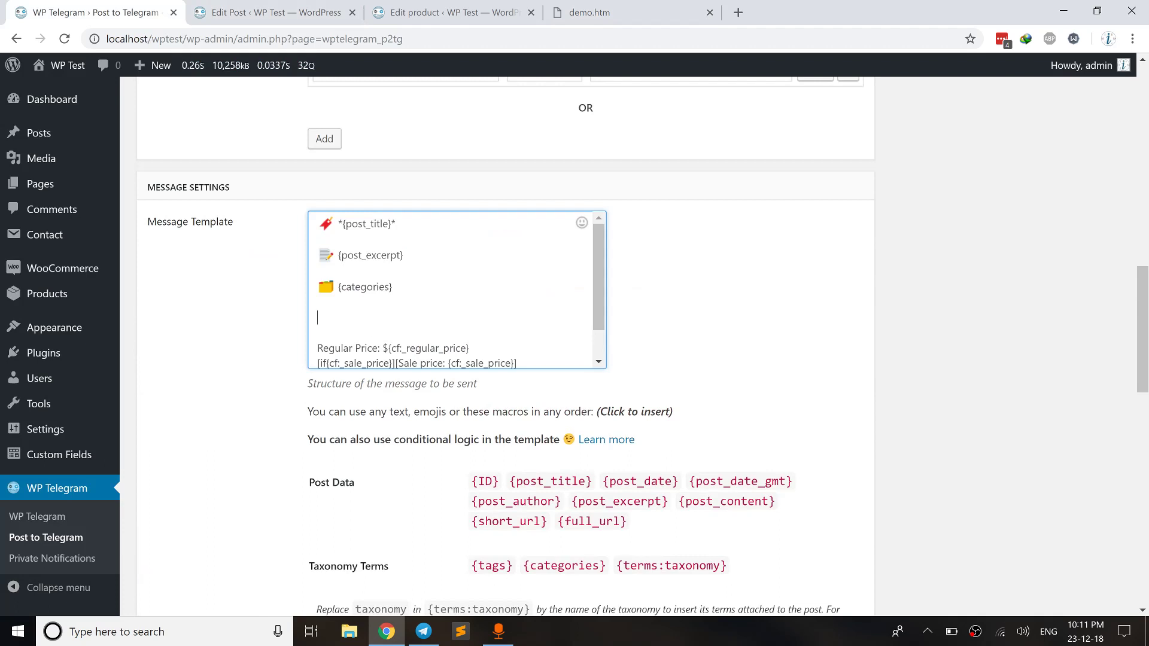
scroll(371, 326, "up", 1)
right_click(369, 393)
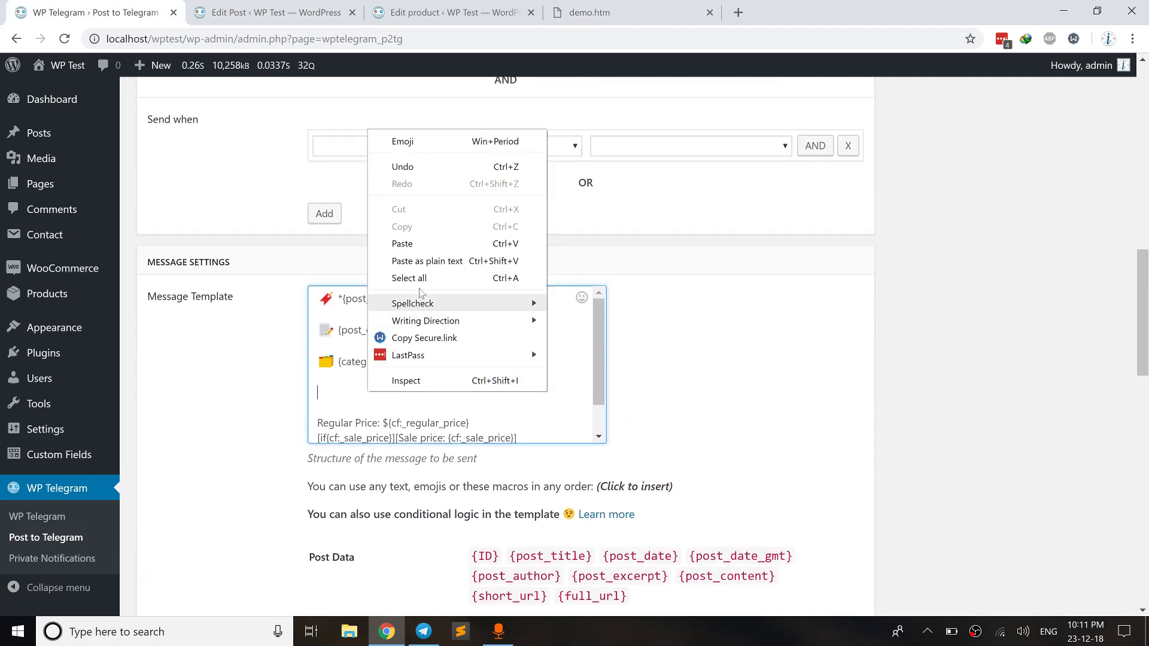
left_click(419, 244)
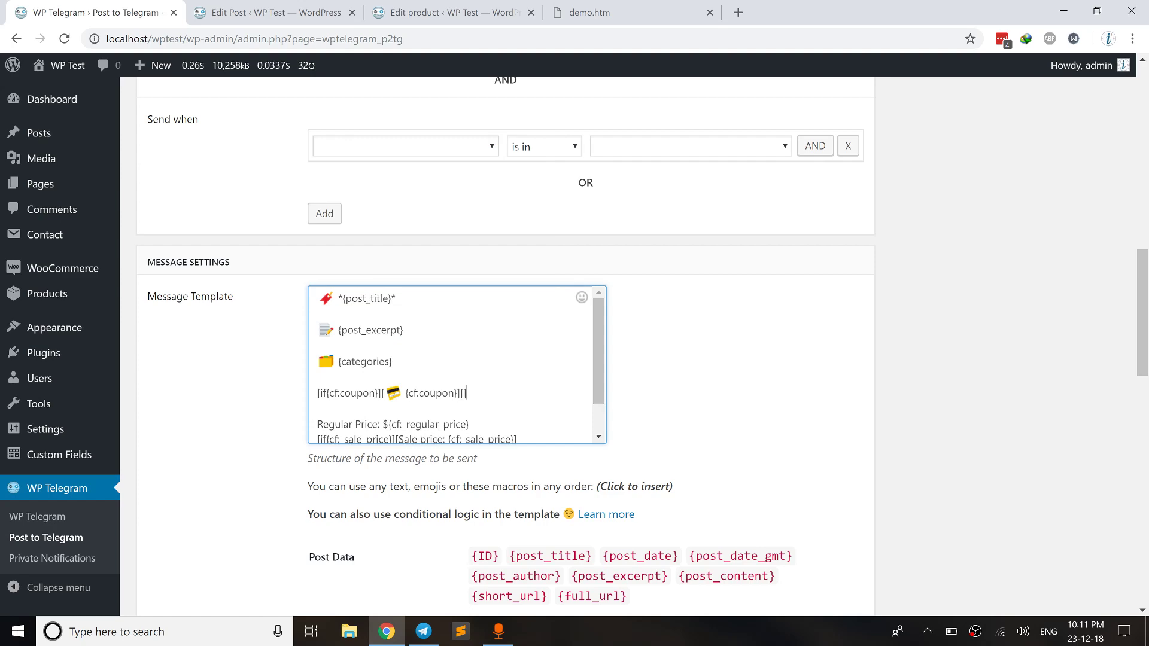
Save the Post to Telegram settings with the extended message template
scroll(215, 535, "down", 15)
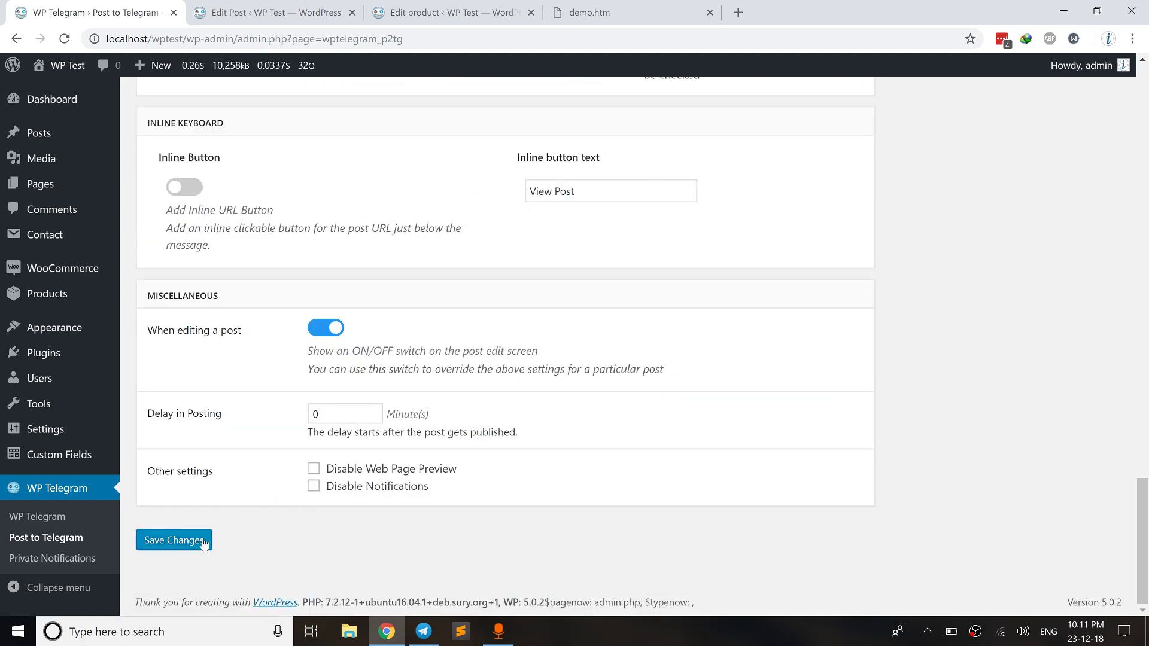
left_click(211, 537)
scroll(359, 475, "up", 15)
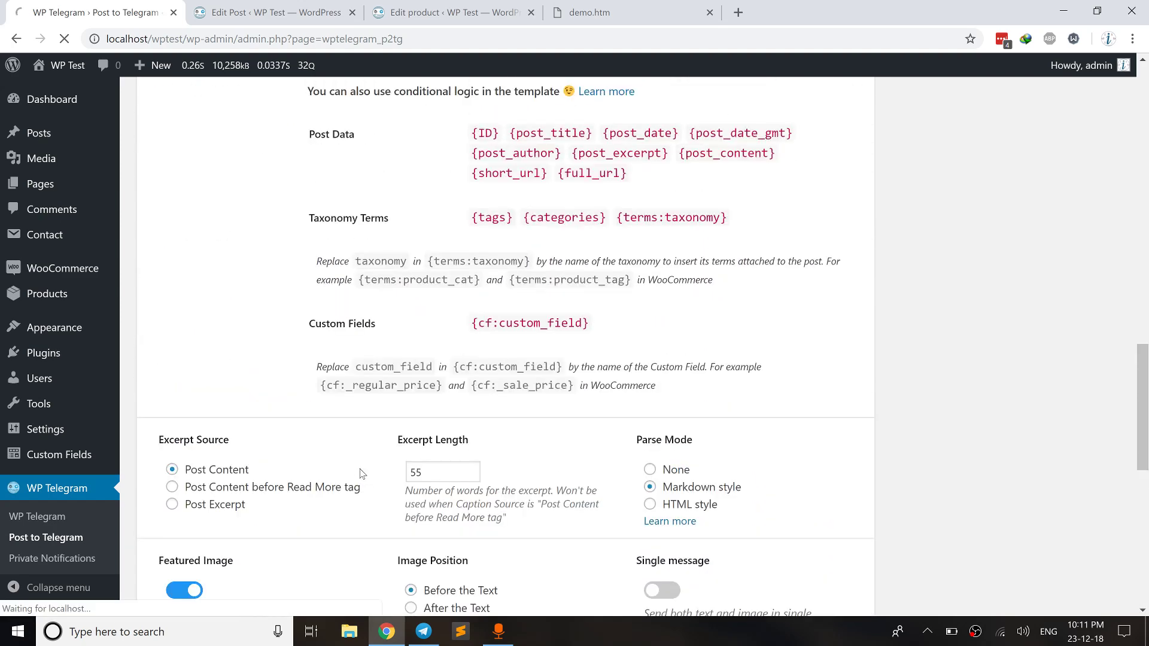
Return to Test Product, leave its coupon field empty, set Send to Telegram to Yes and update the product
left_click(482, 6)
scroll(359, 359, "down", 6)
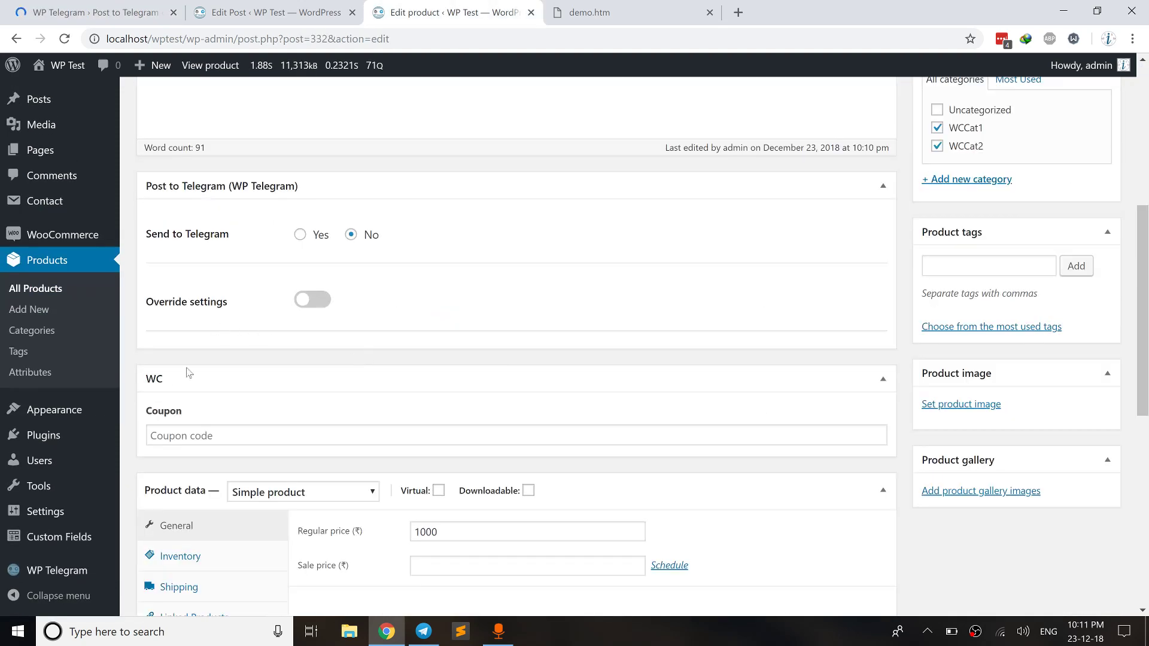
left_click(194, 436)
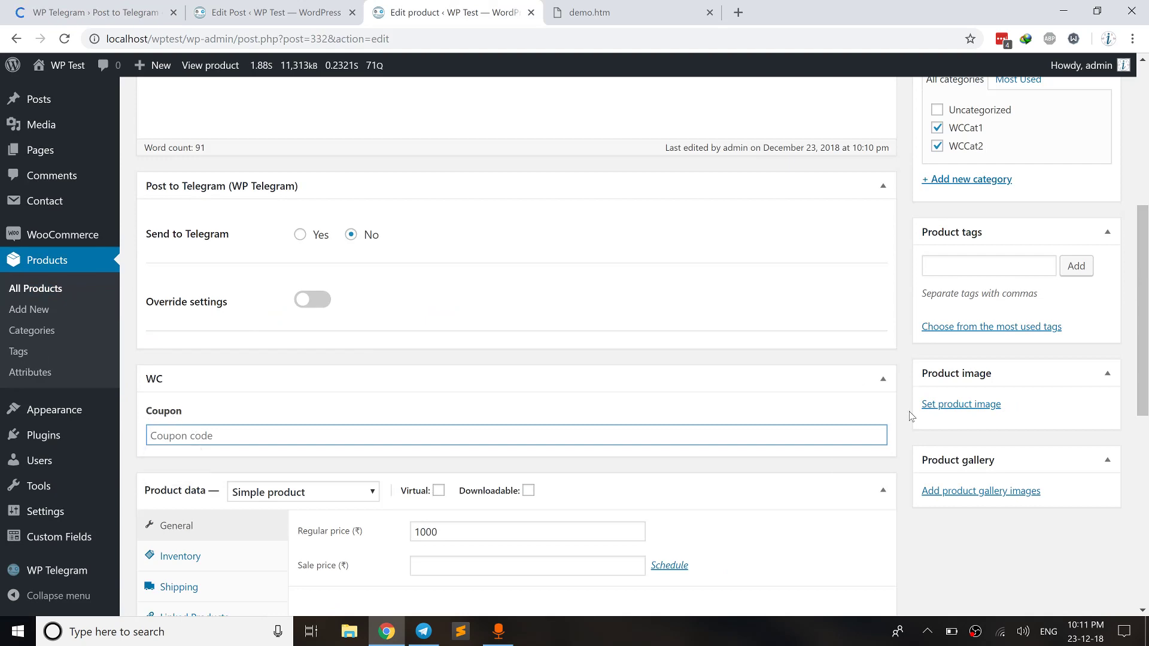
left_click(335, 359)
scroll(335, 359, "up", 4)
scroll(335, 359, "down", 2)
left_click(300, 310)
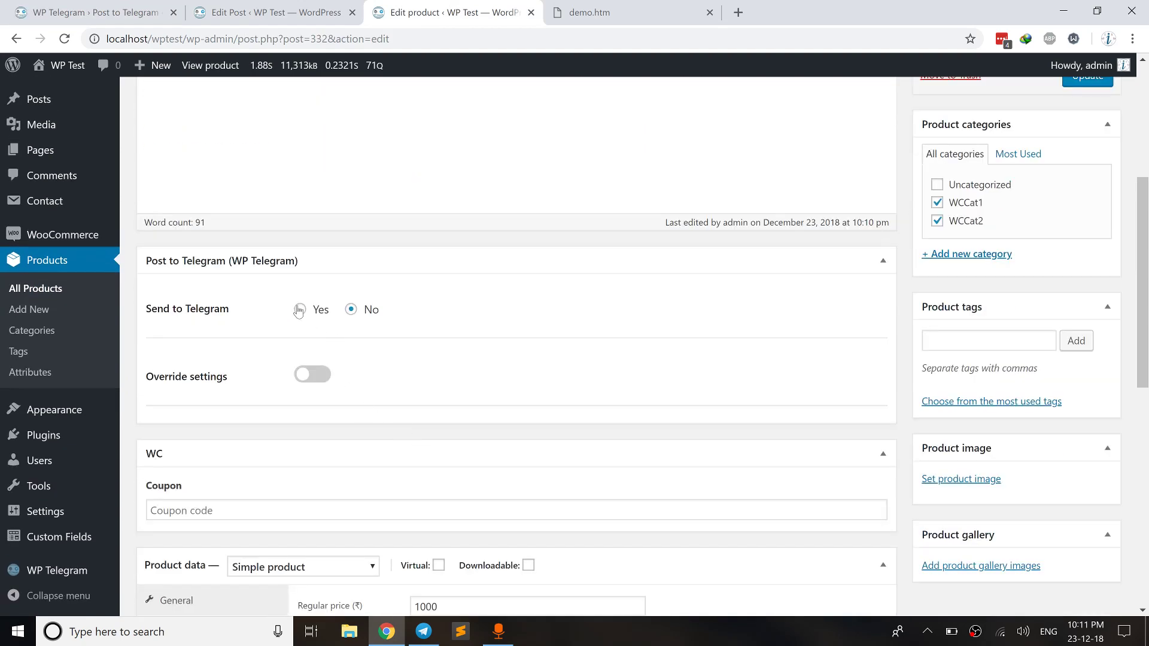
scroll(913, 326, "up", 2)
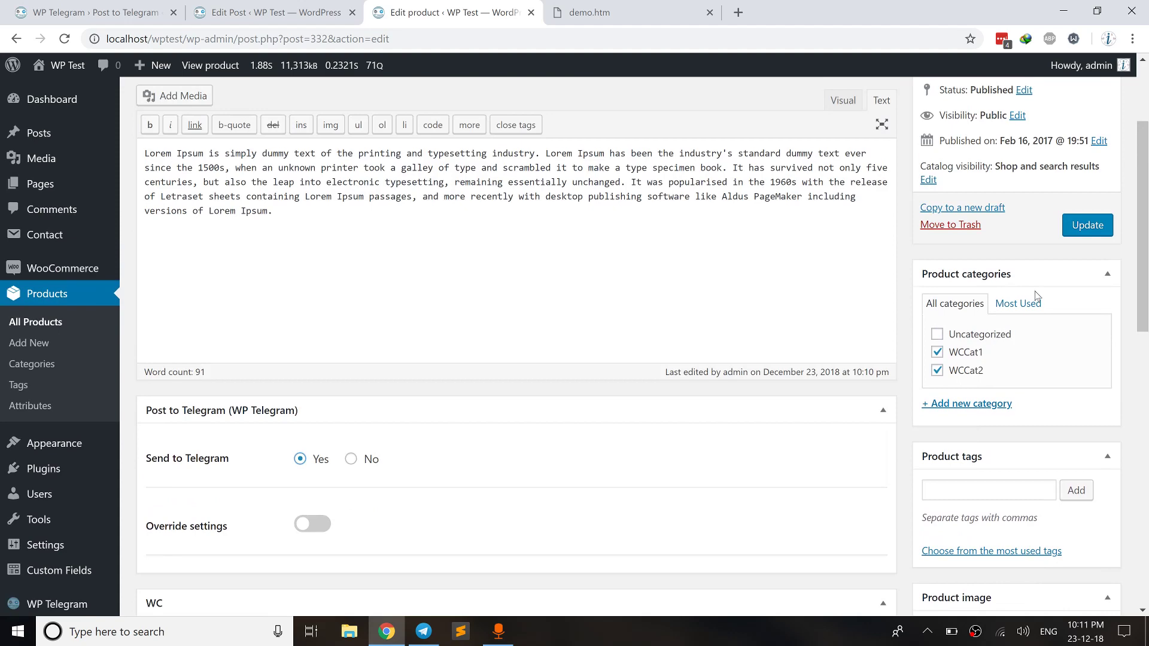
left_click(1080, 229)
Check the space below the categories in the newest Telegram channel message for a coupon line
left_click(424, 632)
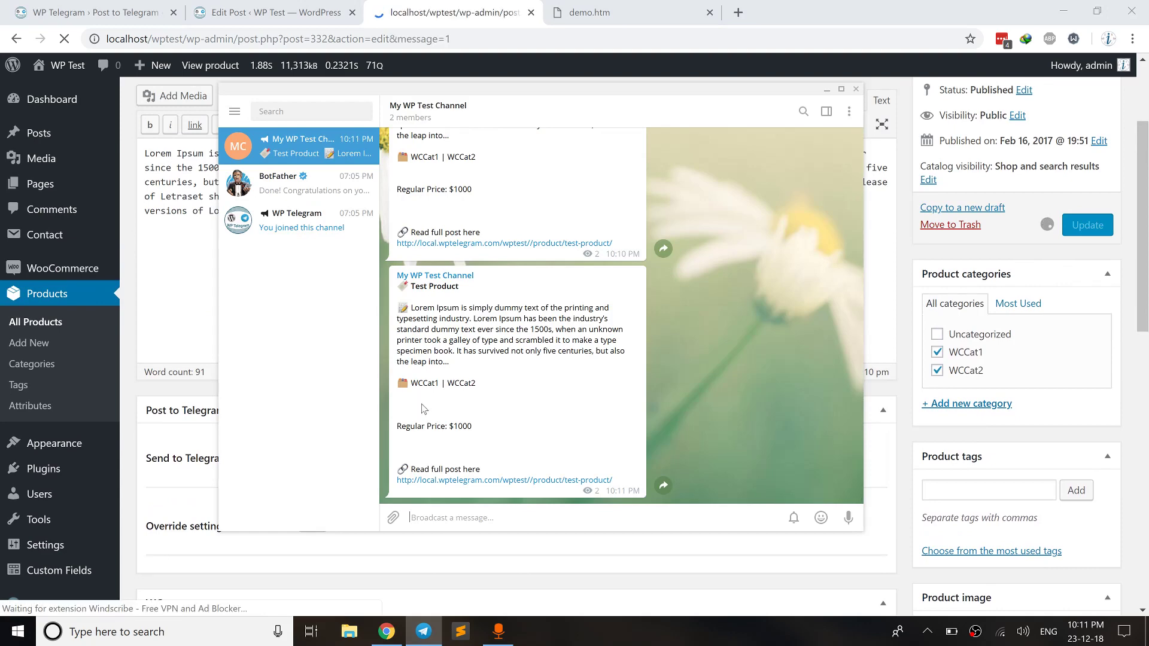
left_click_drag(417, 383, 422, 410)
left_click(461, 411)
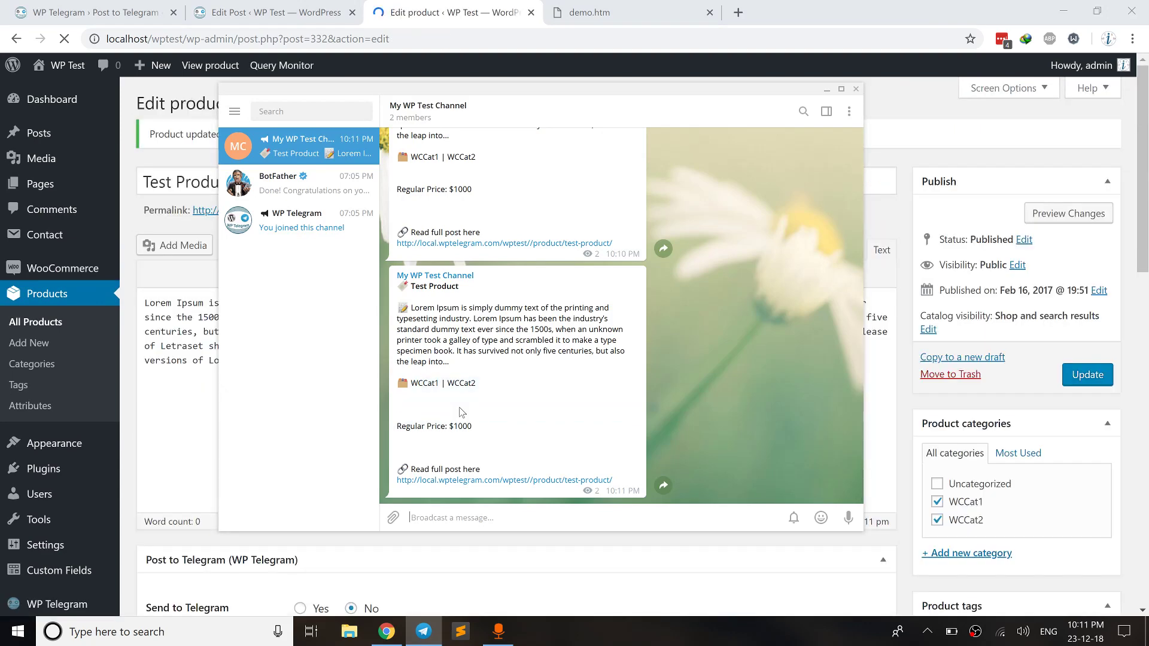
Return to the product editor and set the Coupon field of Test Product to XYZ
left_click(906, 239)
scroll(526, 487, "down", 5)
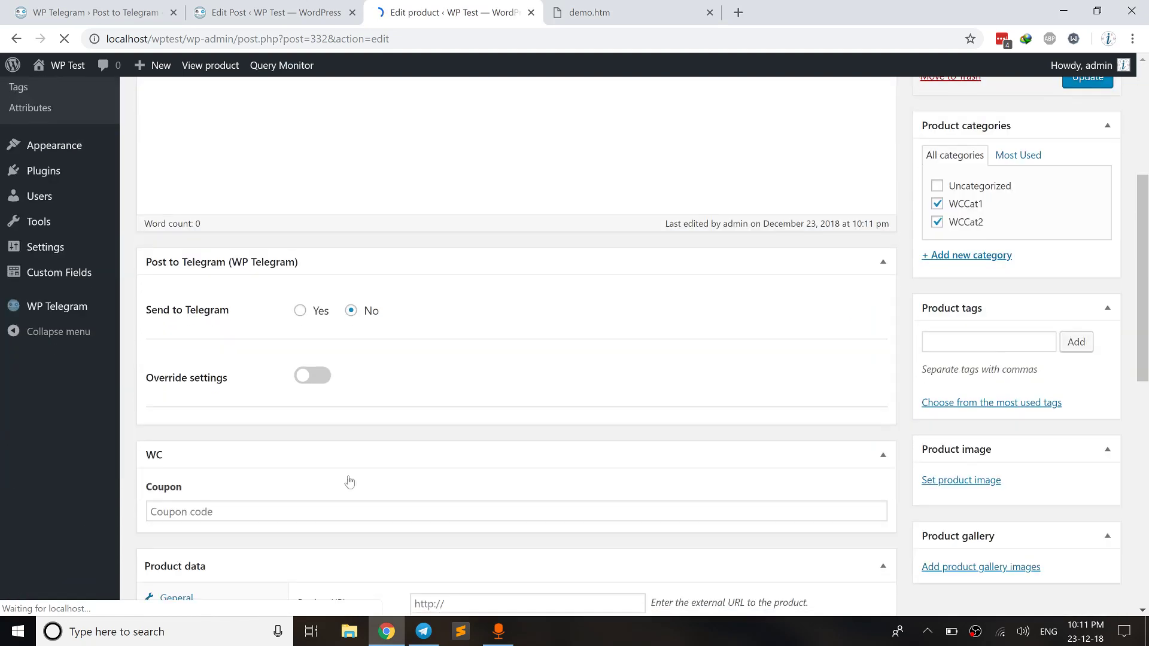
left_click(182, 360)
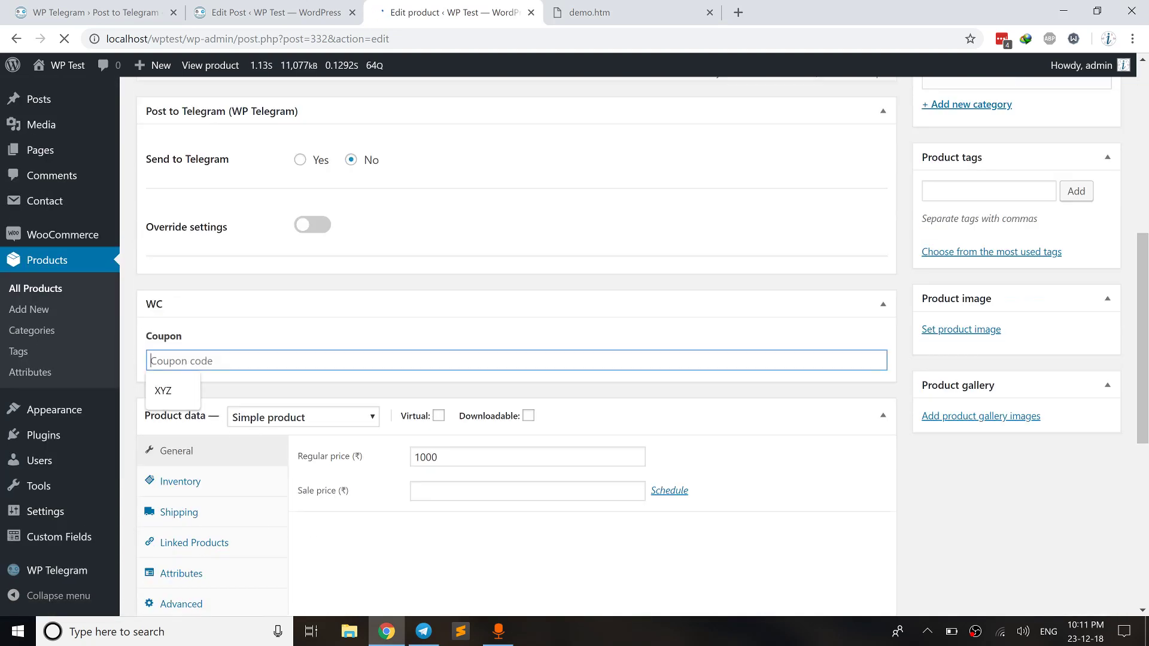
left_click(177, 400)
scroll(999, 342, "up", 4)
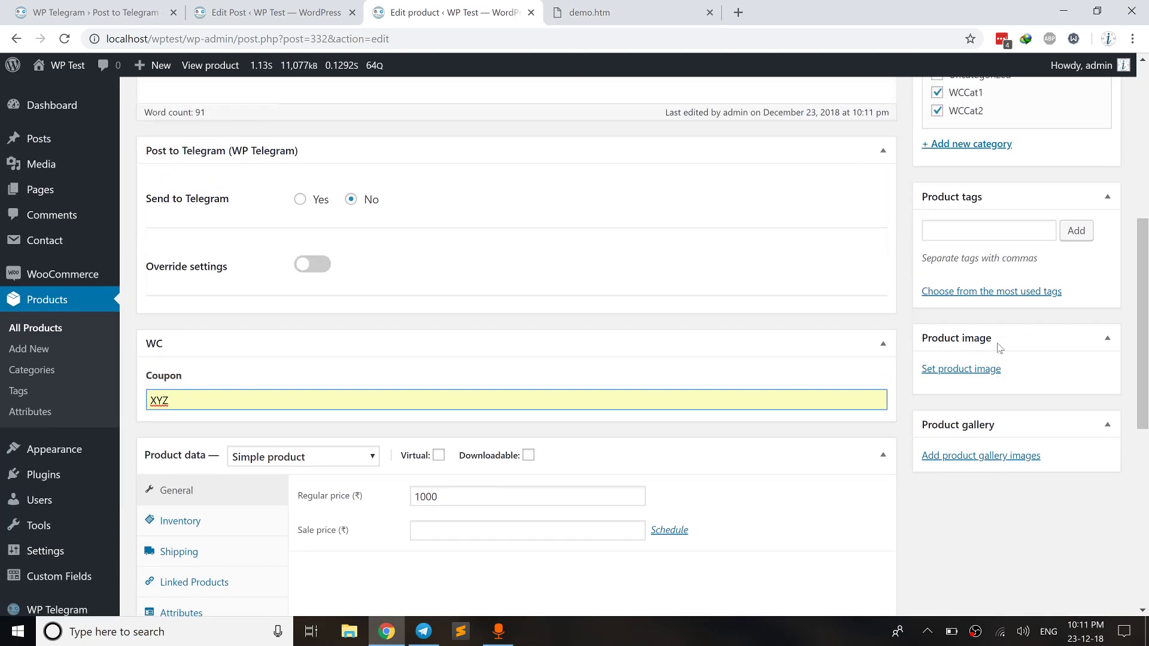
Set Send to Telegram to Yes for the product with the coupon and update it
scroll(1005, 340, "up", 2)
scroll(658, 359, "down", 2)
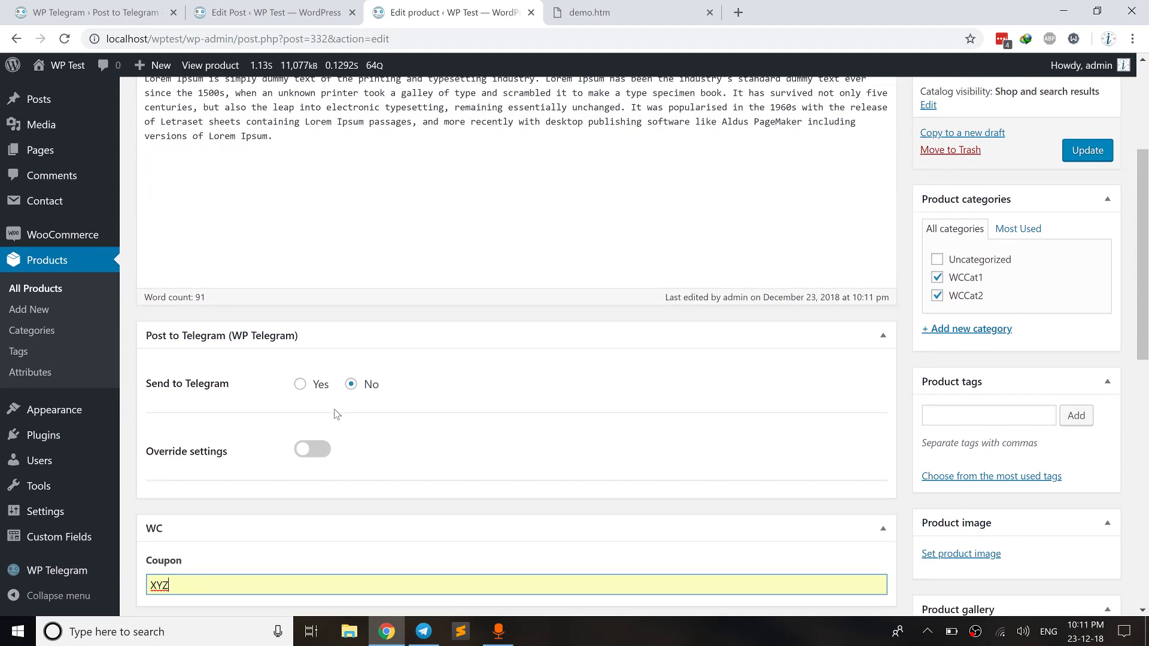
left_click(299, 384)
left_click(1103, 156)
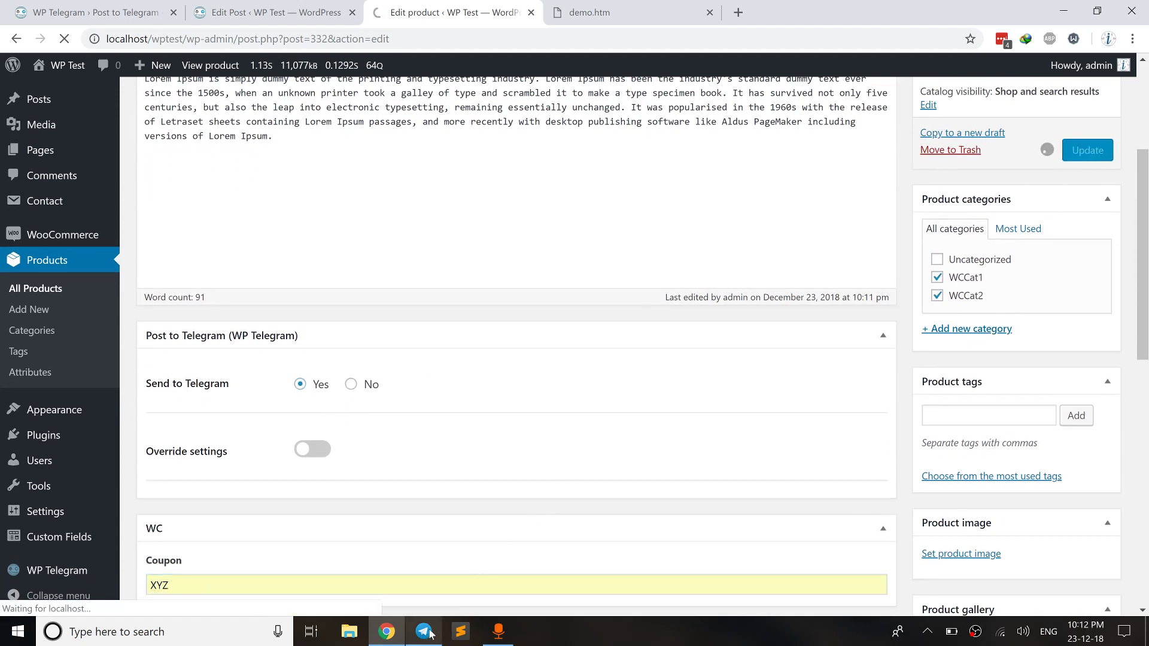
Open Telegram and check the coupon line below the categories in the latest channel message
mouse_move(427, 635)
left_click(427, 519)
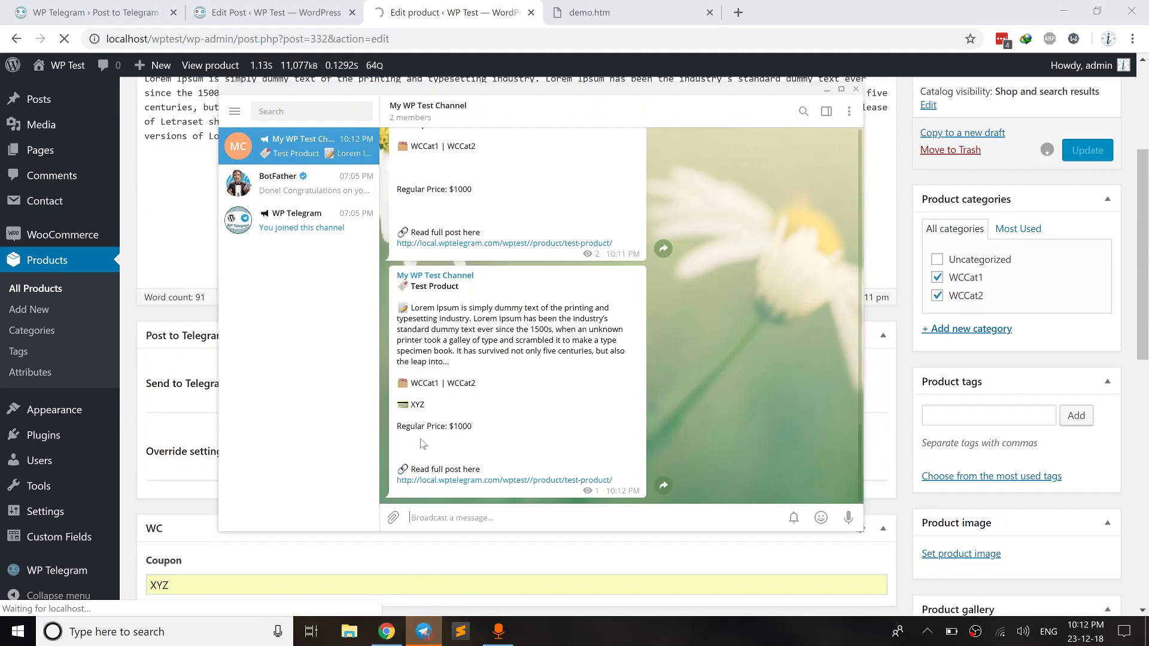
left_click_drag(431, 407, 396, 406)
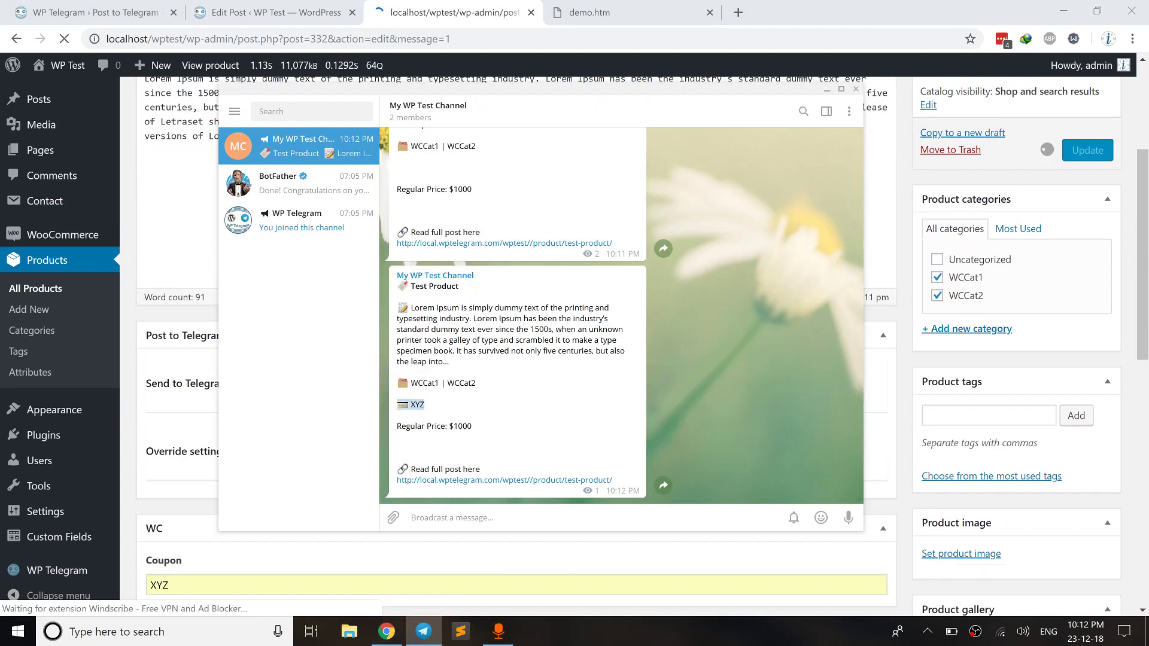
left_click(433, 409)
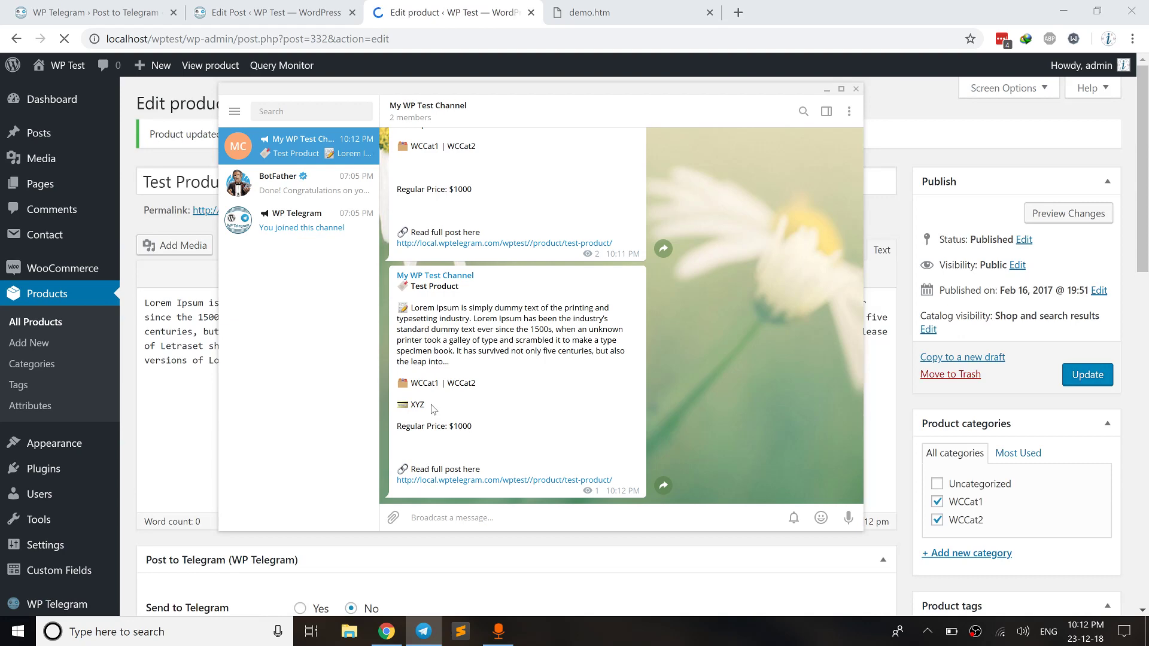
Open demo.htm and examine the Price label, condition, consequence and alternative blocks of the fourth example
left_click(589, 7)
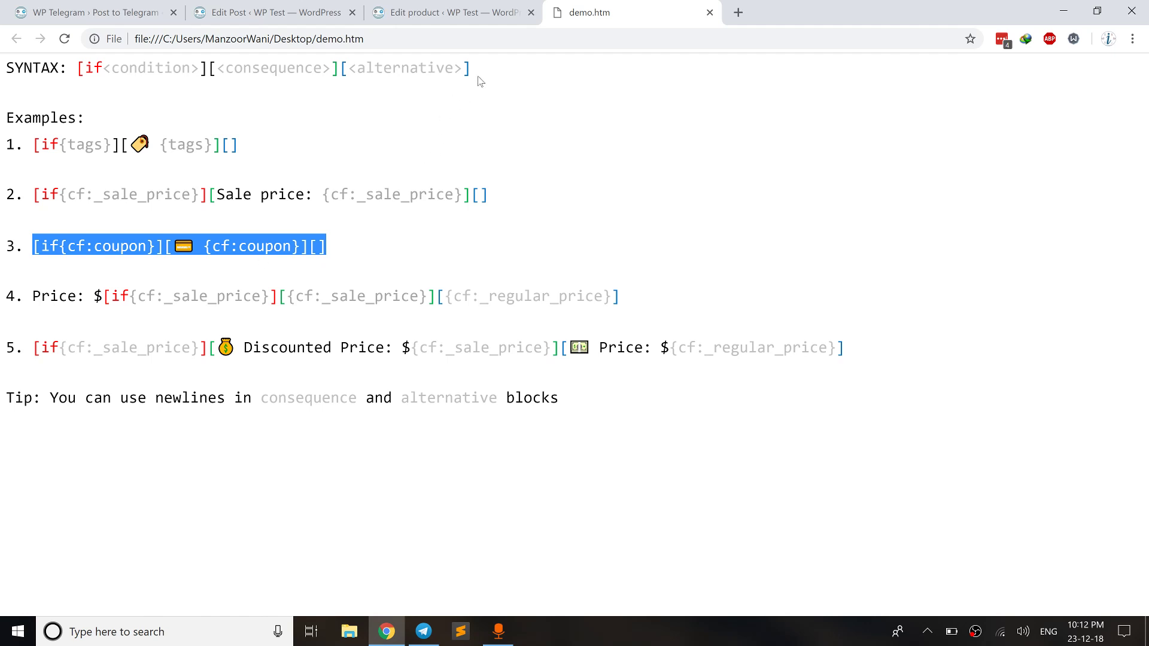
left_click_drag(221, 145, 357, 250)
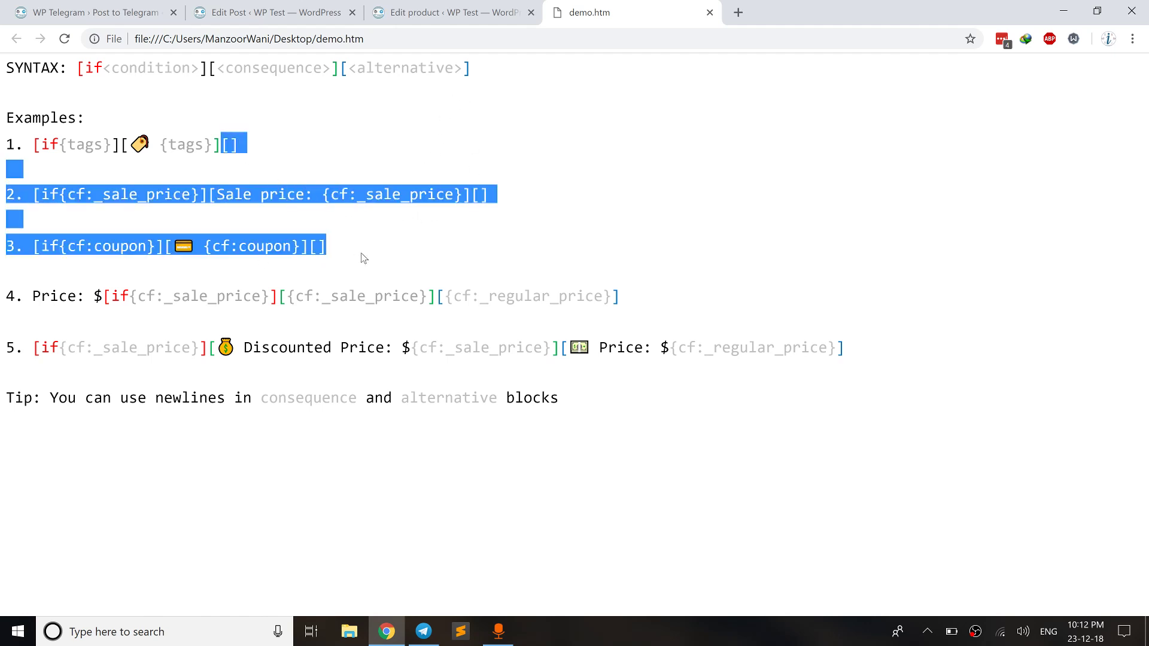
left_click(358, 249)
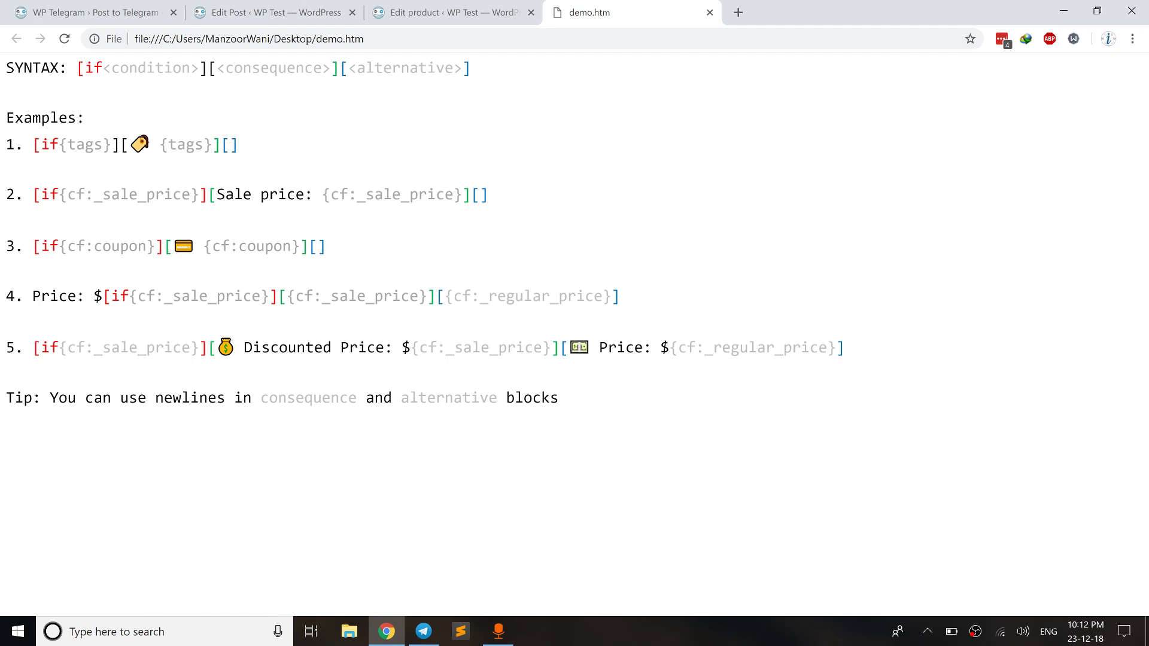
left_click_drag(85, 296, 32, 296)
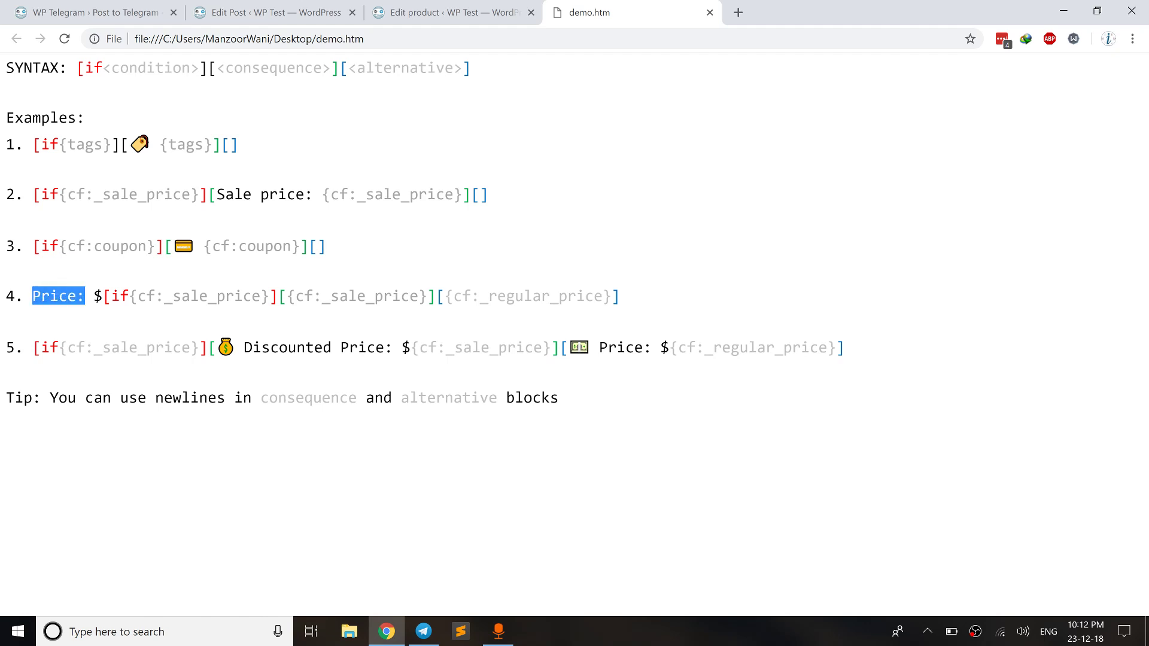
left_click_drag(104, 296, 277, 296)
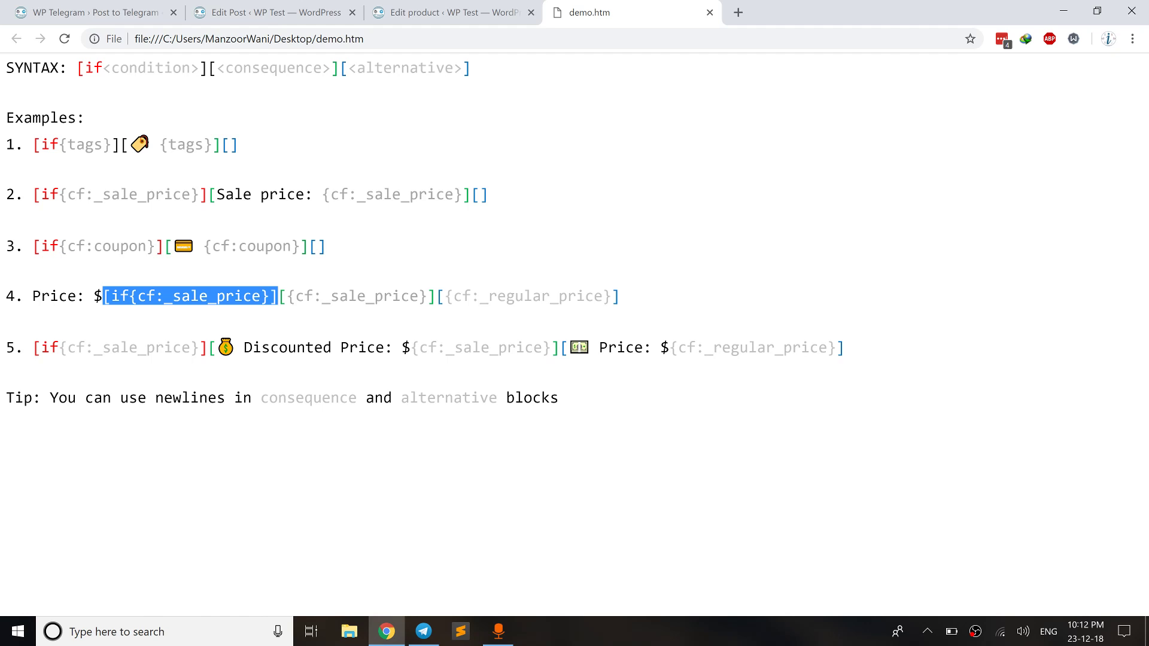
left_click_drag(436, 296, 278, 296)
left_click_drag(622, 296, 436, 296)
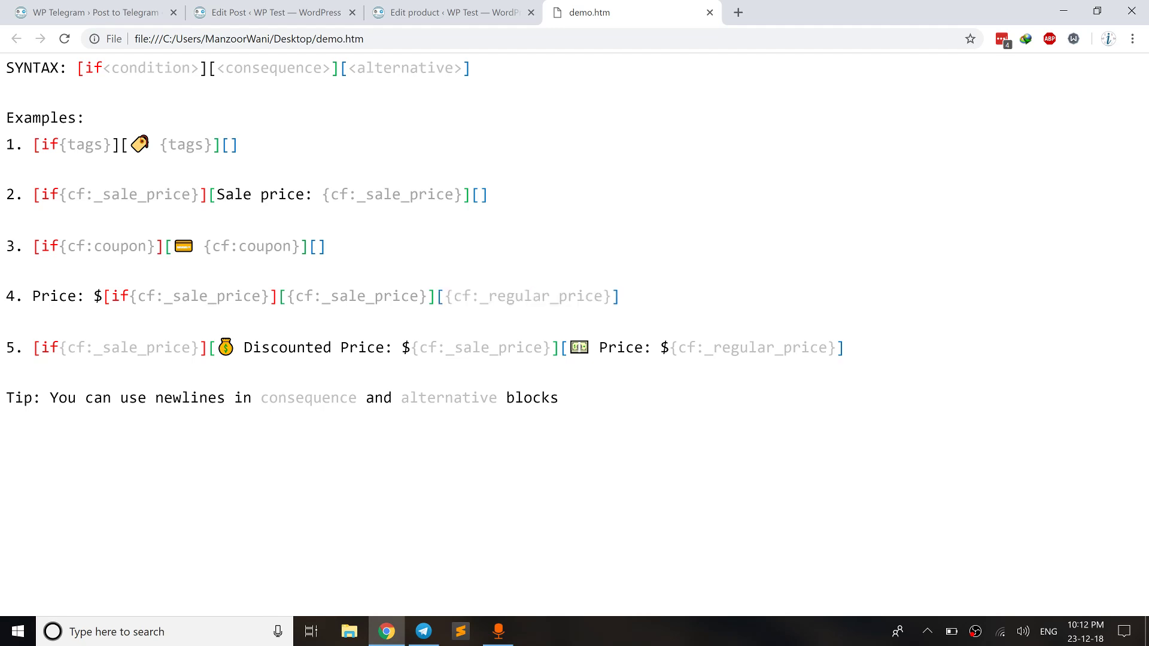
Copy the whole fourth example, Price: $[if{cf:_sale_price}][{cf:_sale_price}][{cf:_regular_price}], from demo.htm
left_click_drag(642, 301, 33, 297)
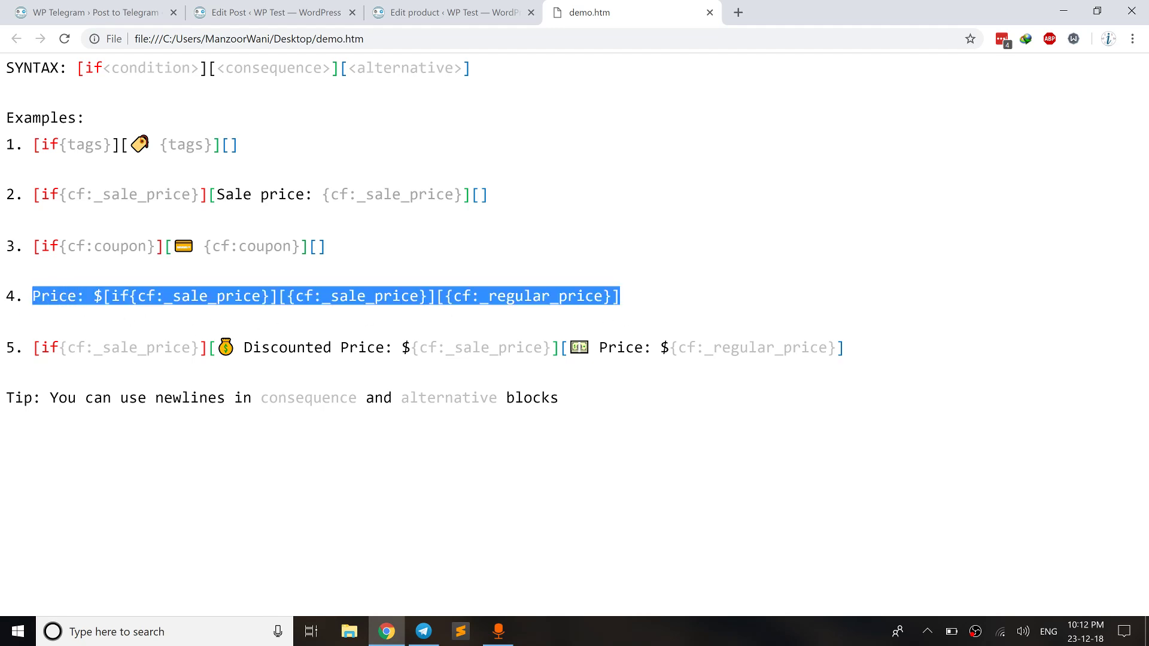
right_click(34, 295)
left_click(44, 304)
Replace the Regular Price and Sale price lines of the WP Telegram message template with the copied price expression and save the settings
left_click(123, 14)
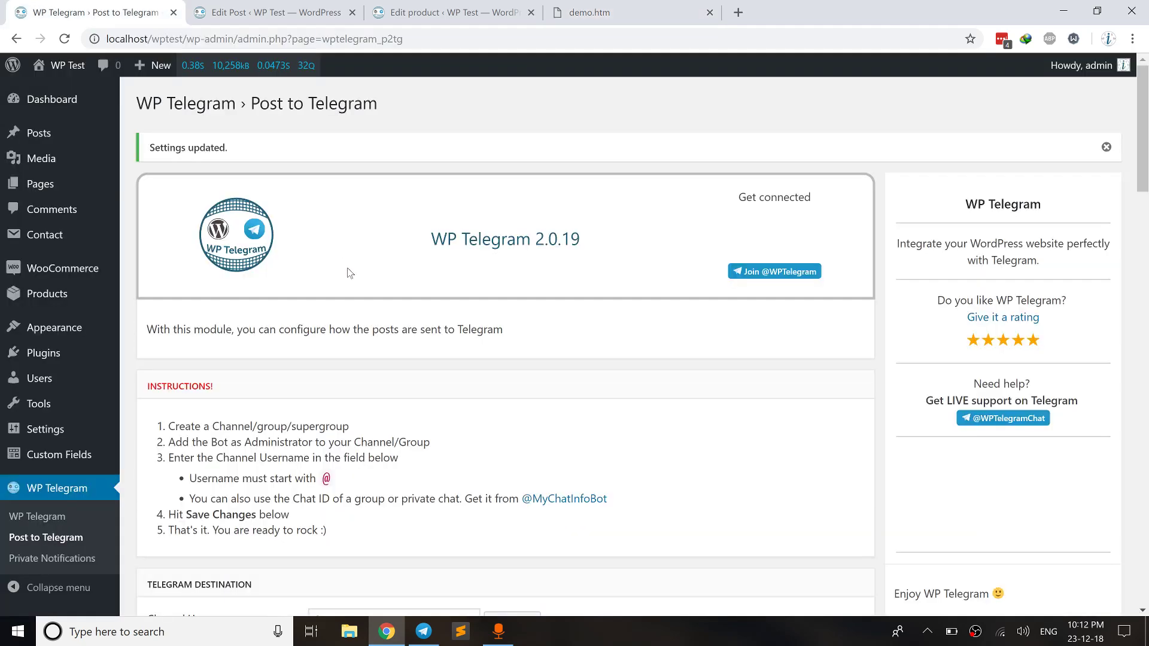
scroll(388, 418, "down", 14)
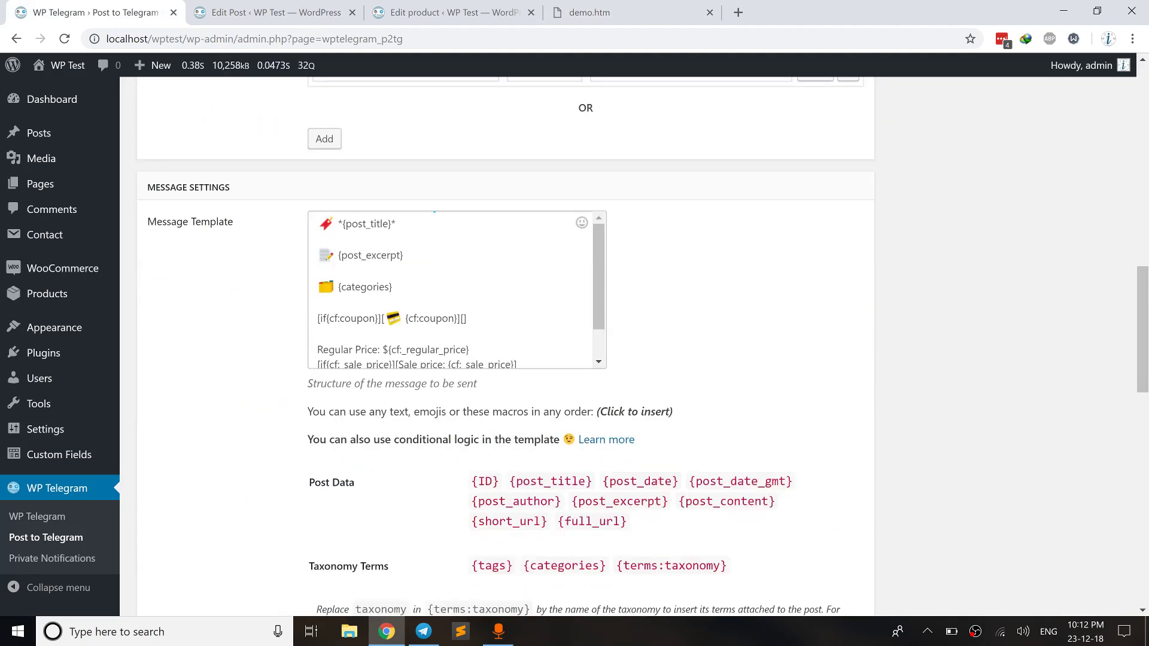
scroll(455, 290, "down", 1)
left_click_drag(317, 310, 517, 326)
right_click(516, 326)
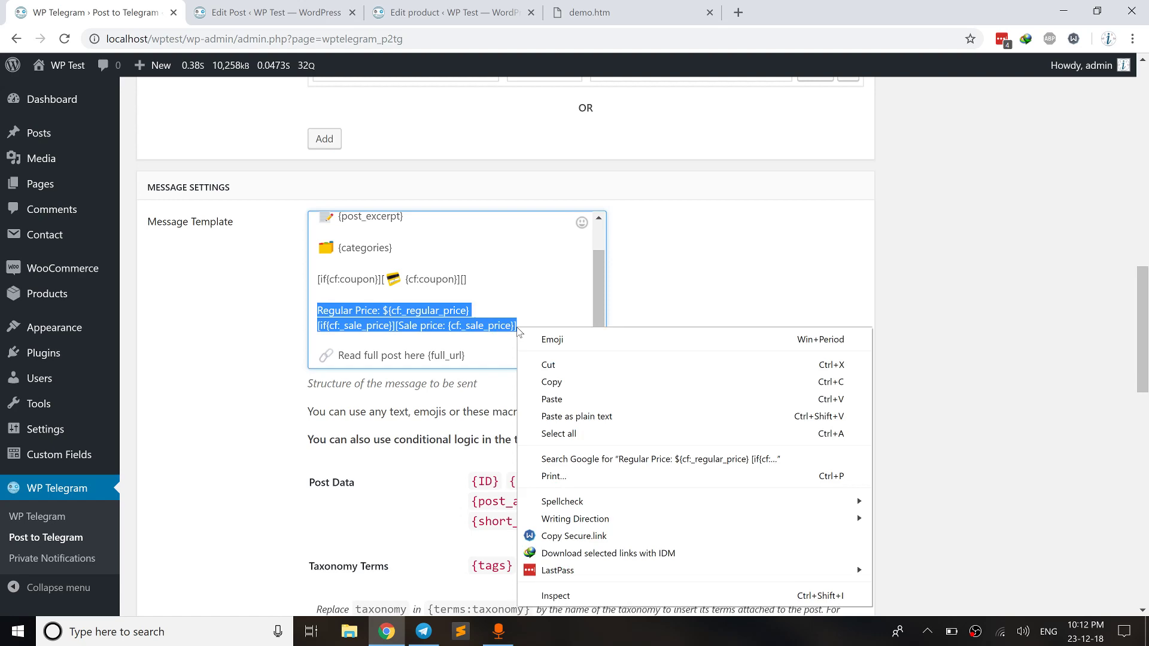
left_click(551, 399)
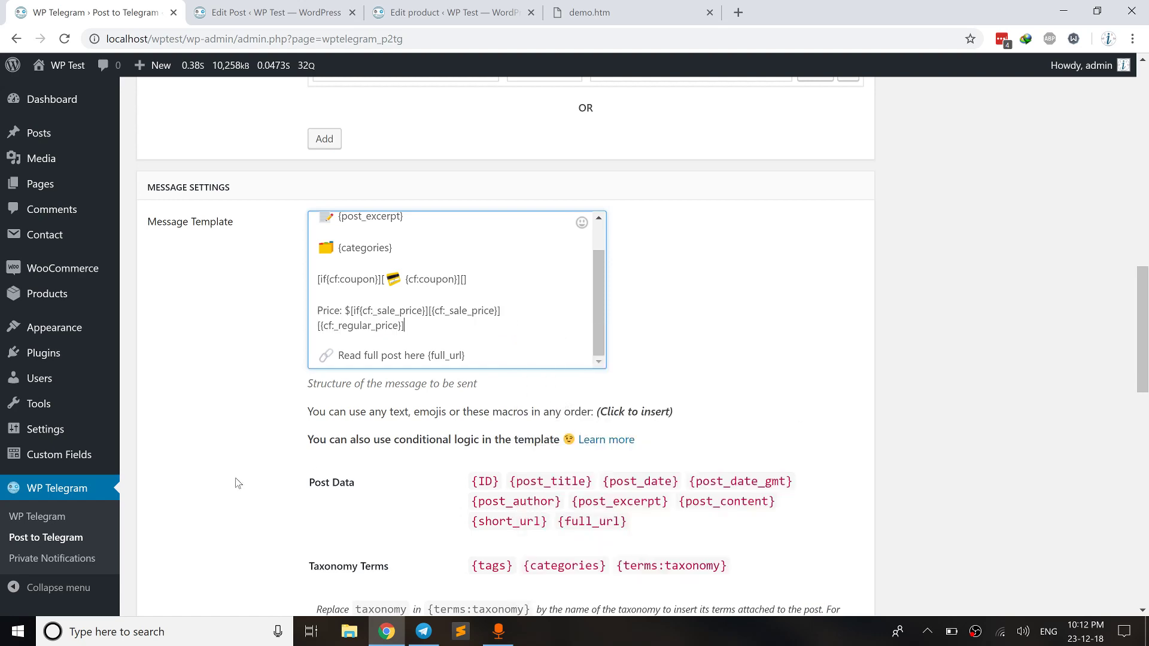
scroll(238, 484, "down", 15)
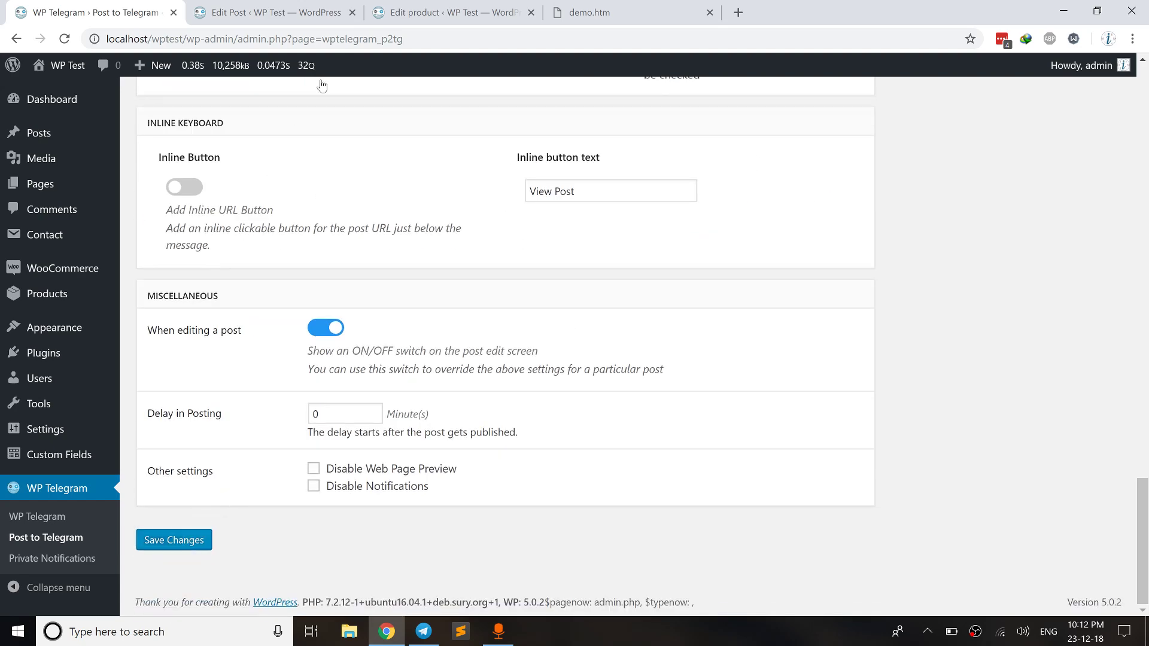
Check the regular and sale price fields in the product data of Test Product
left_click(426, 5)
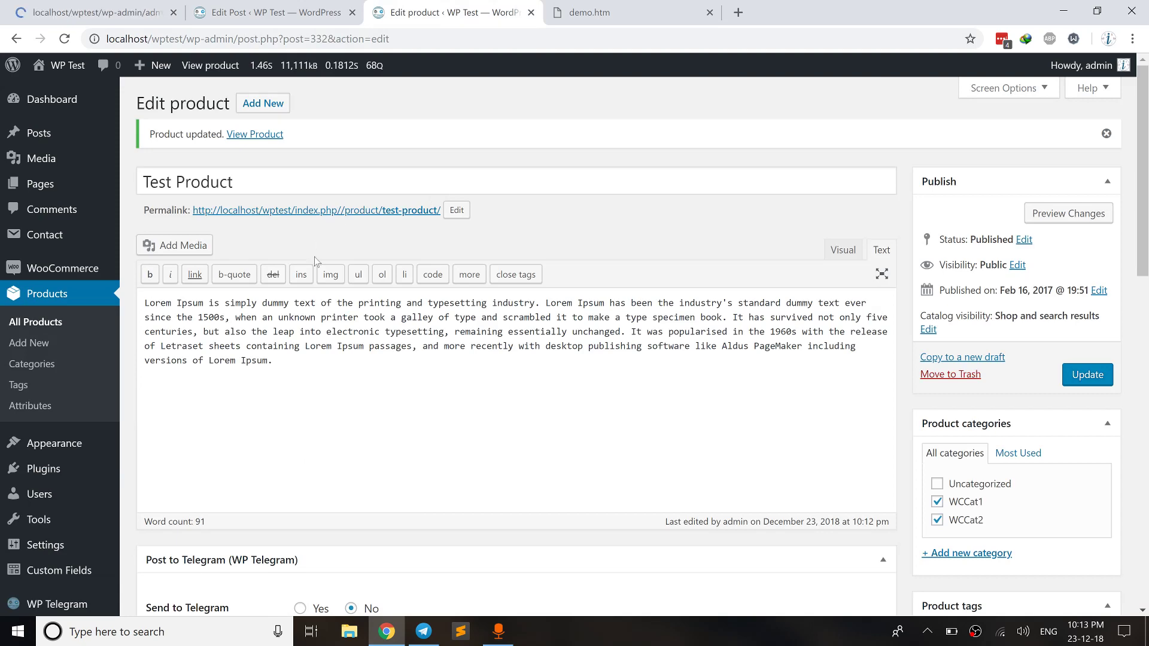
scroll(346, 327, "down", 7)
scroll(328, 358, "down", 5)
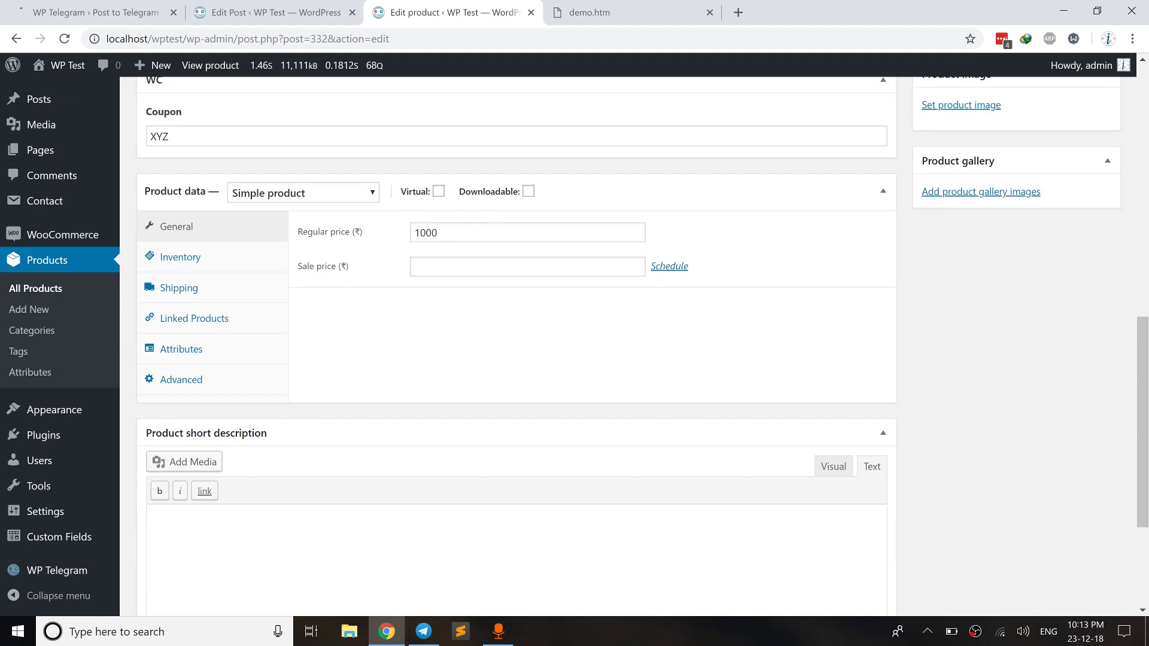
Return to the Post to Telegram settings and review the conditional price expression in the saved message template
left_click(119, 11)
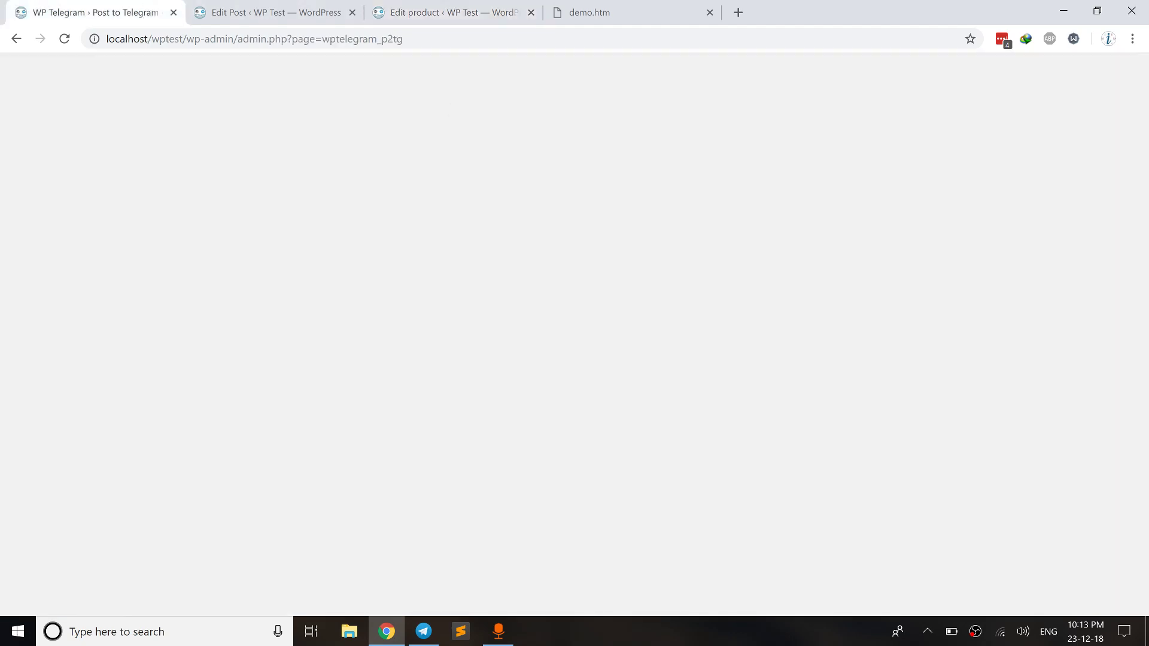
scroll(496, 377, "down", 2)
scroll(471, 417, "down", 15)
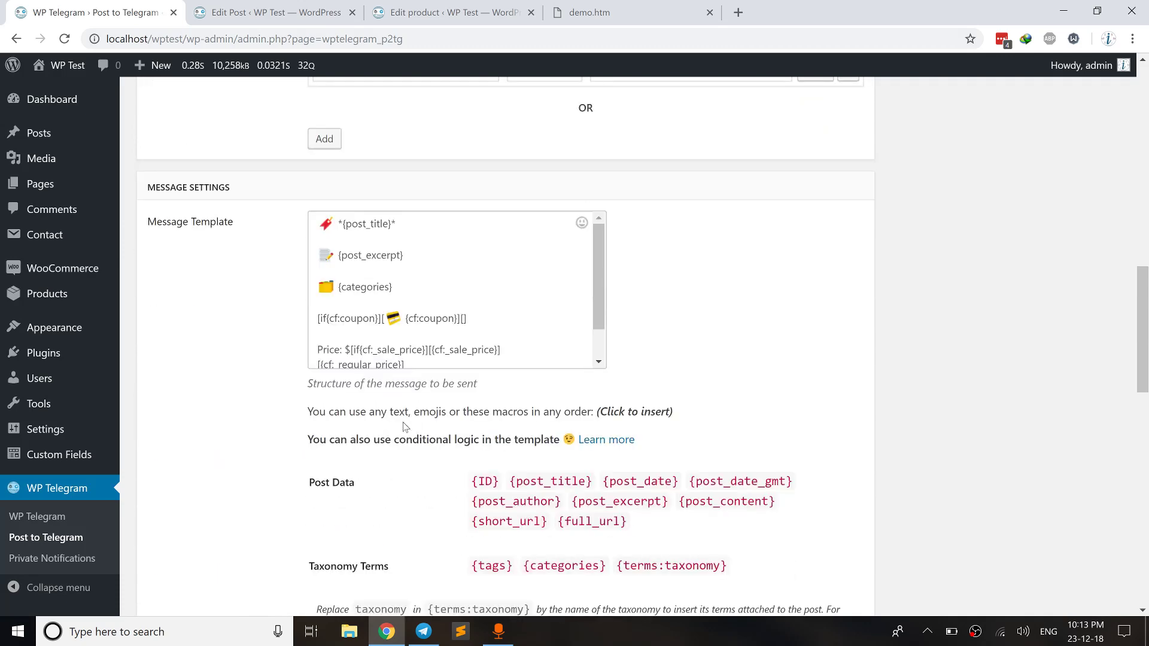
scroll(462, 292, "down", 1)
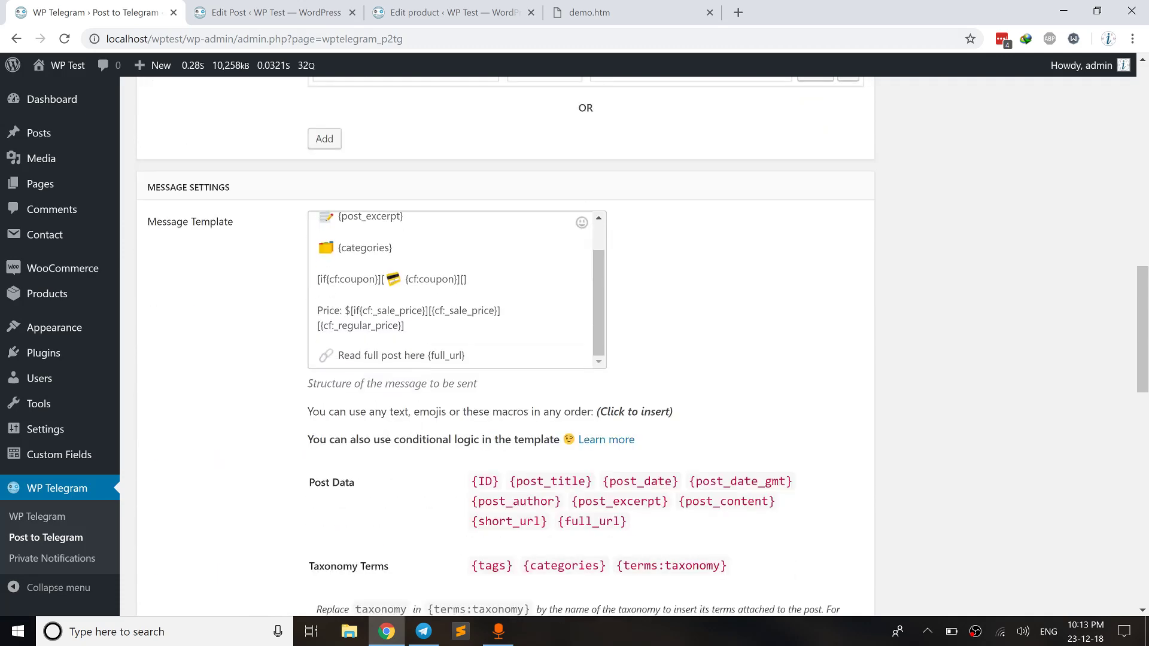
left_click_drag(344, 310, 405, 325)
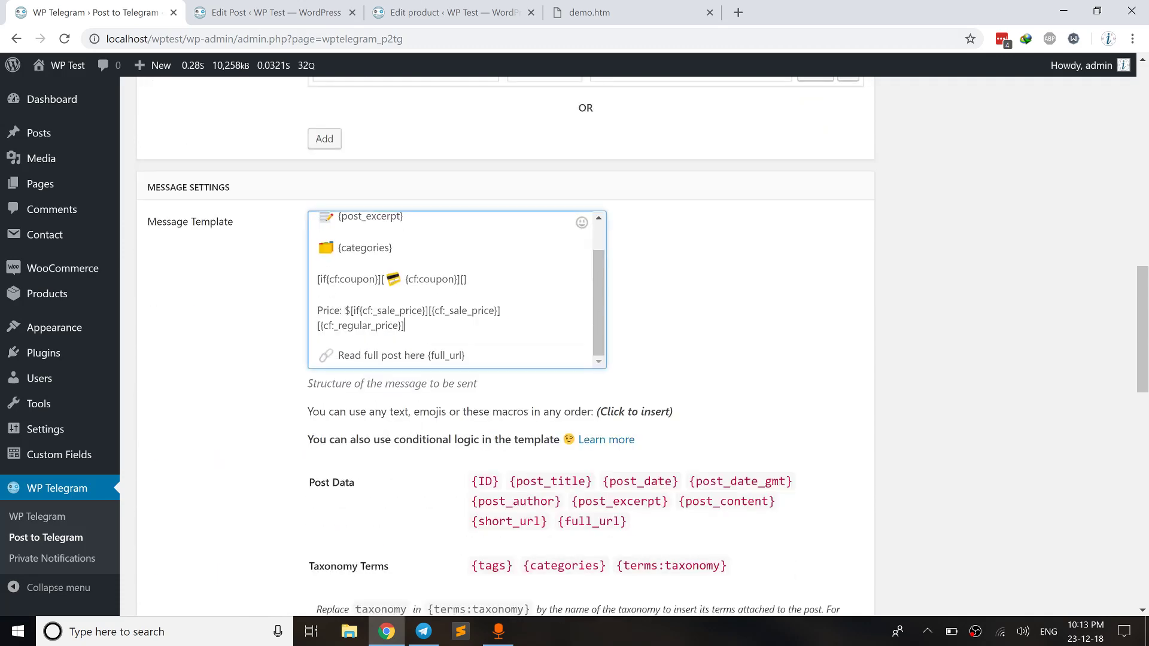
In the product editor, set Send to Telegram to Yes for Test Product without a sale price and update it
key("ctrl+3")
scroll(380, 281, "up", 6)
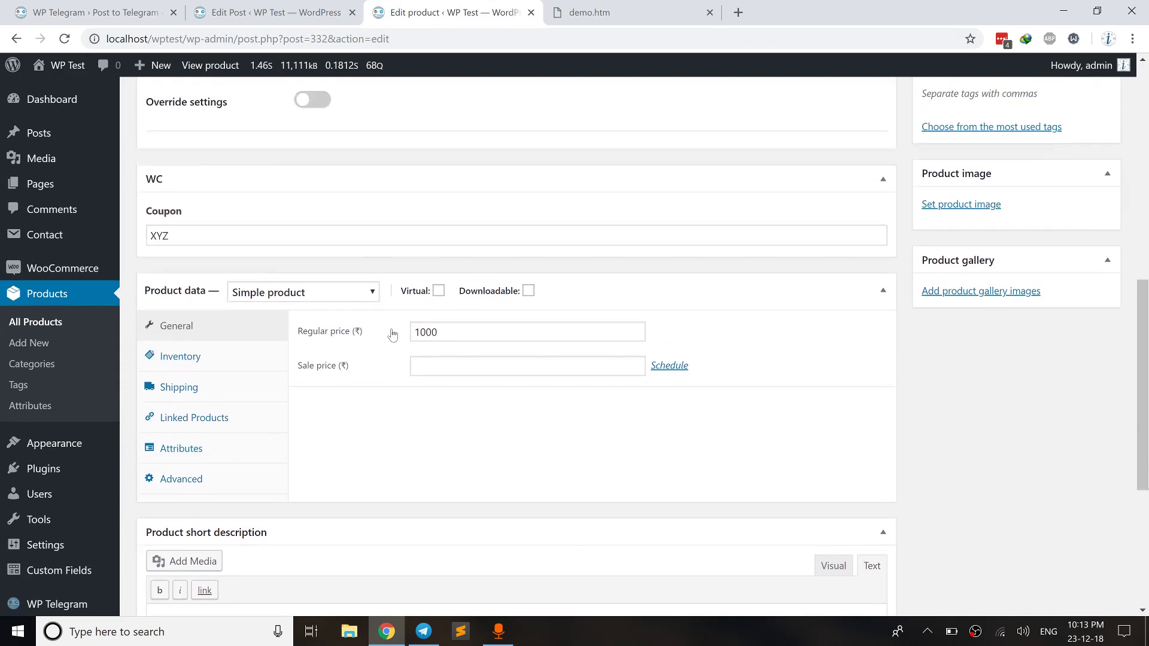
left_click(316, 311)
scroll(979, 254, "up", 1)
scroll(978, 254, "up", 2)
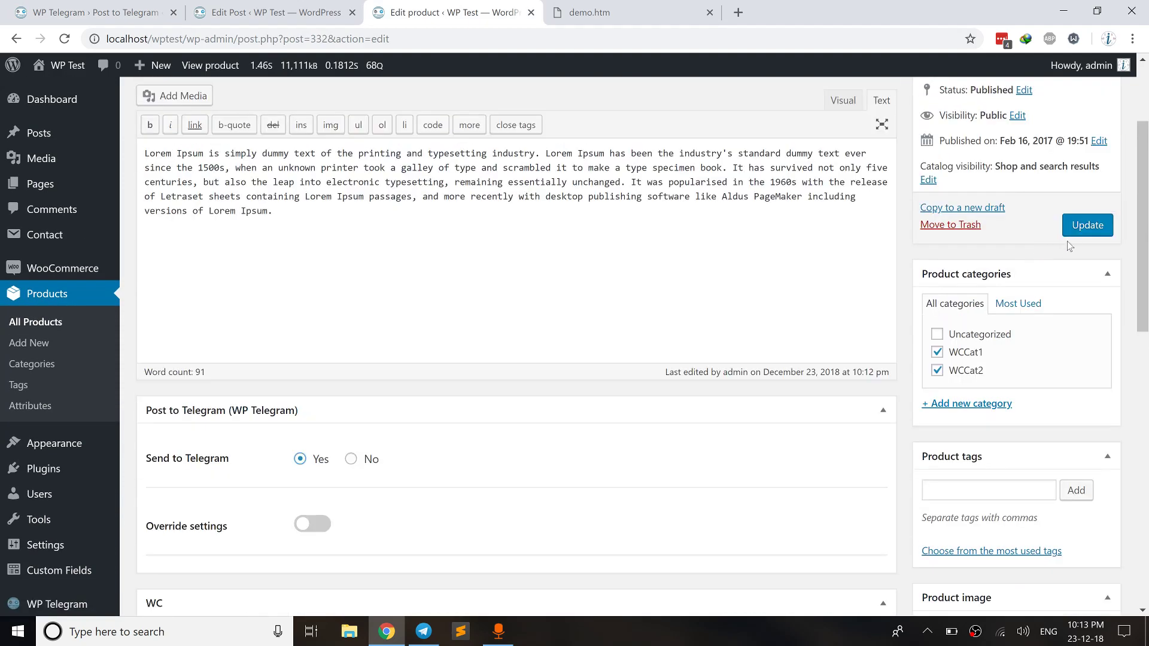
left_click(1085, 225)
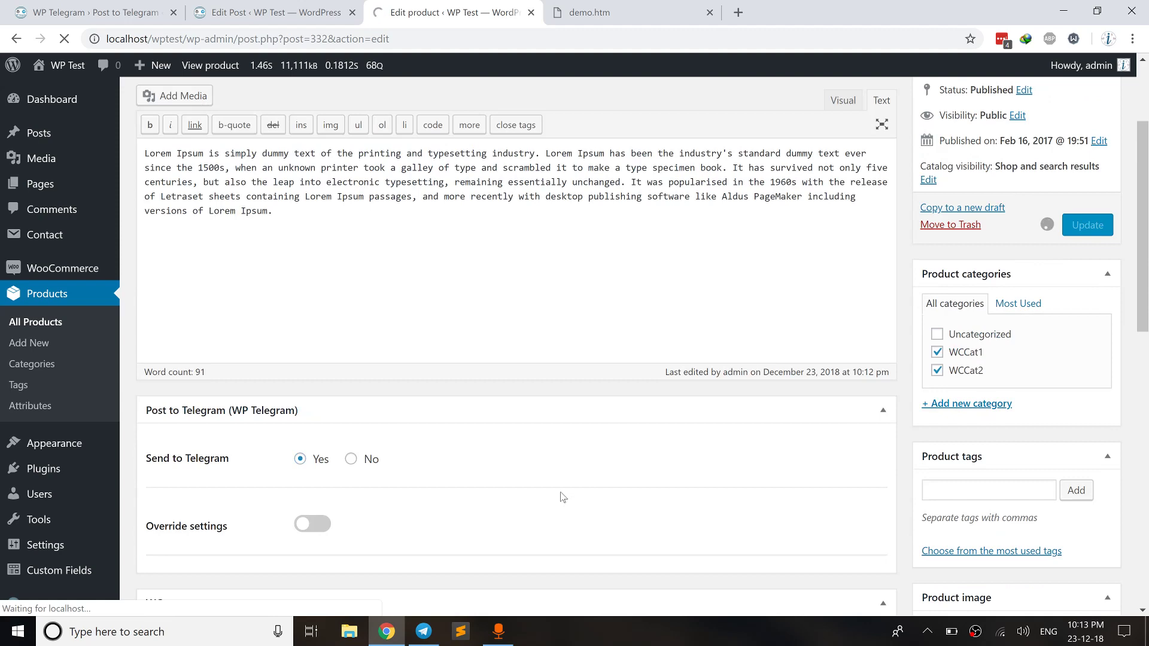
Check the price line of the latest channel message in Telegram, and return to the product editor
left_click(424, 631)
left_click_drag(448, 439, 401, 437)
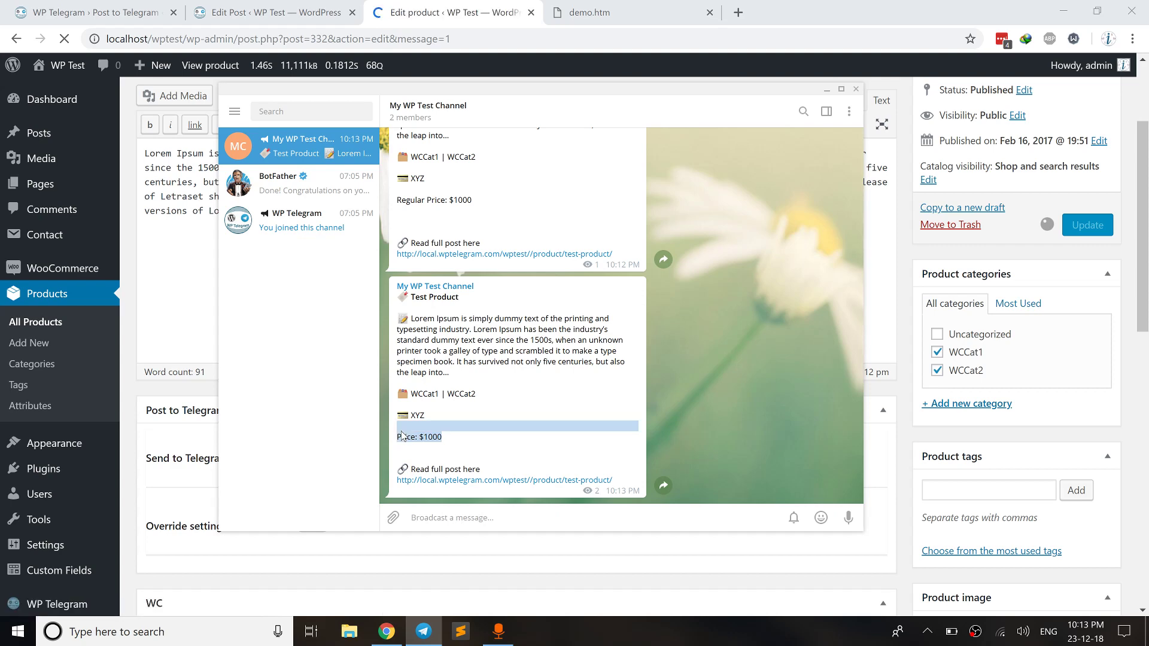
key("alt+Tab")
Set the sale price of Test Product to 800 in its general product data
scroll(435, 374, "down", 10)
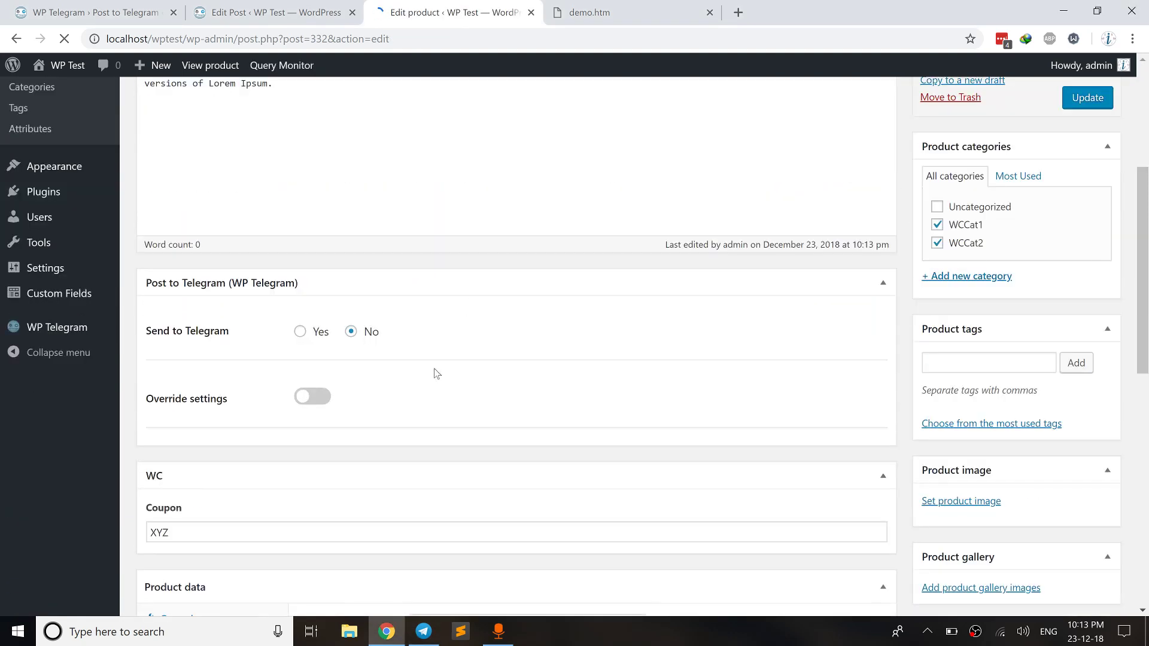
scroll(433, 382, "down", 5)
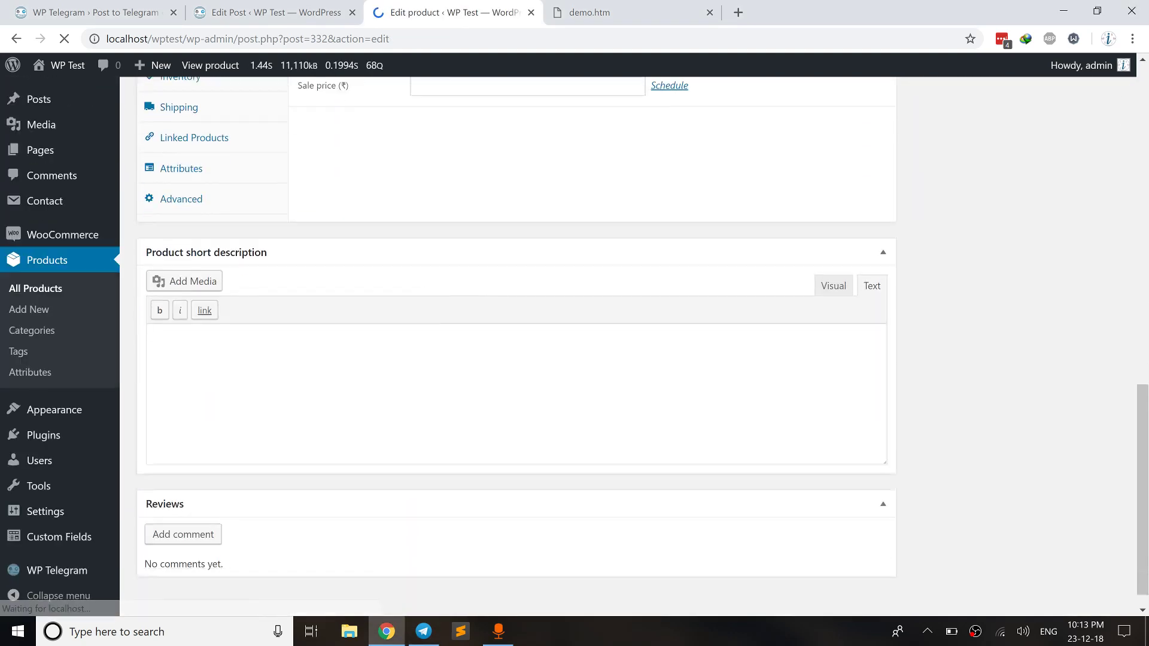
scroll(514, 359, "up", 6)
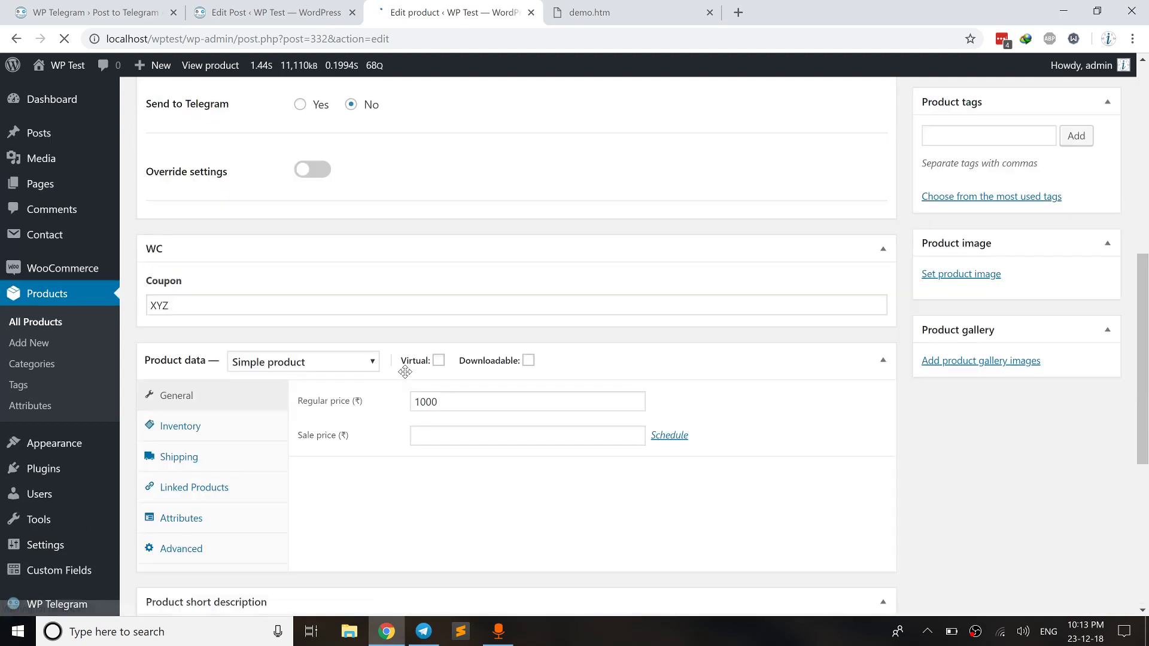
left_click(419, 436)
type("800")
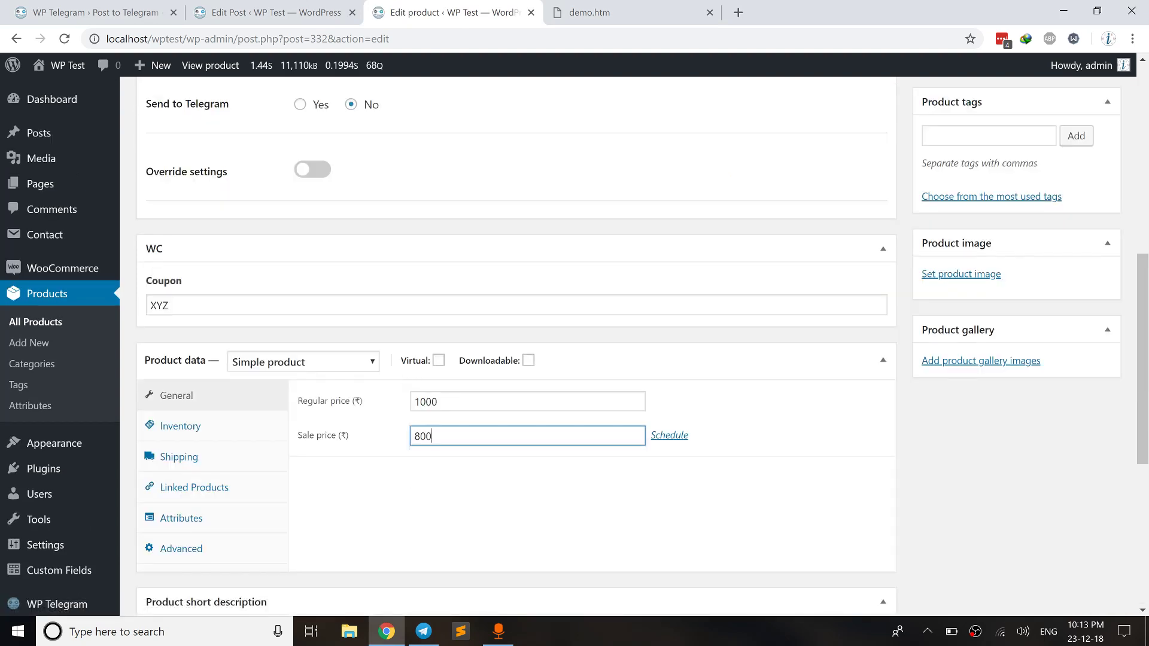
Set Send to Telegram to Yes for the discounted product and update it
scroll(284, 297, "up", 3)
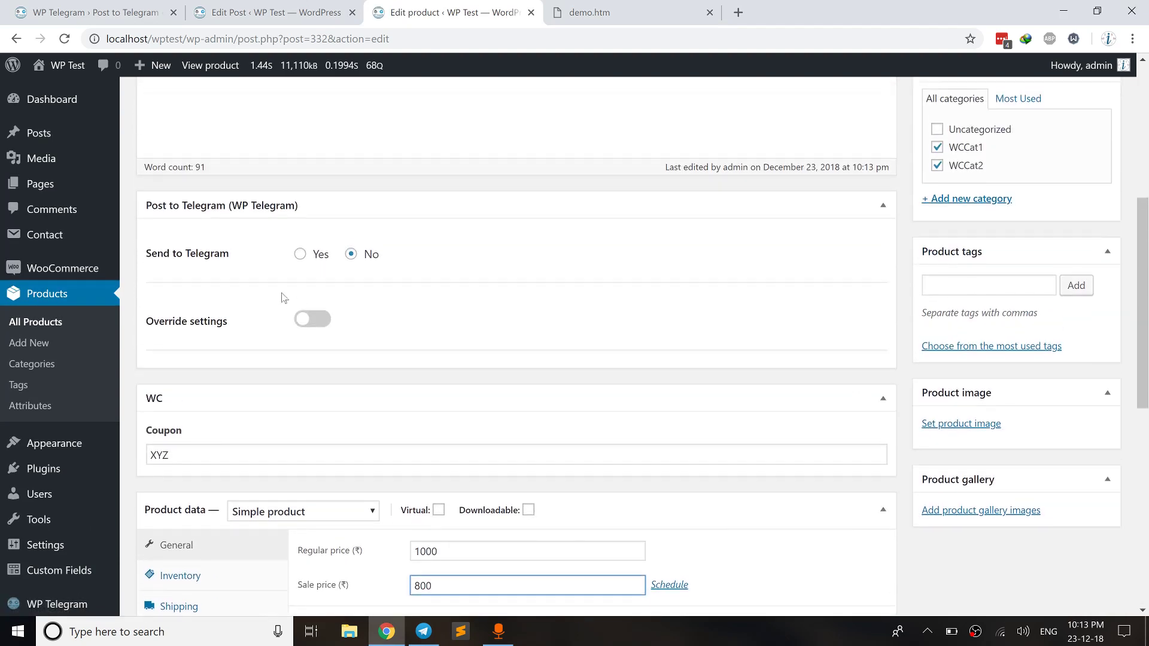
left_click(300, 254)
scroll(957, 353, "up", 4)
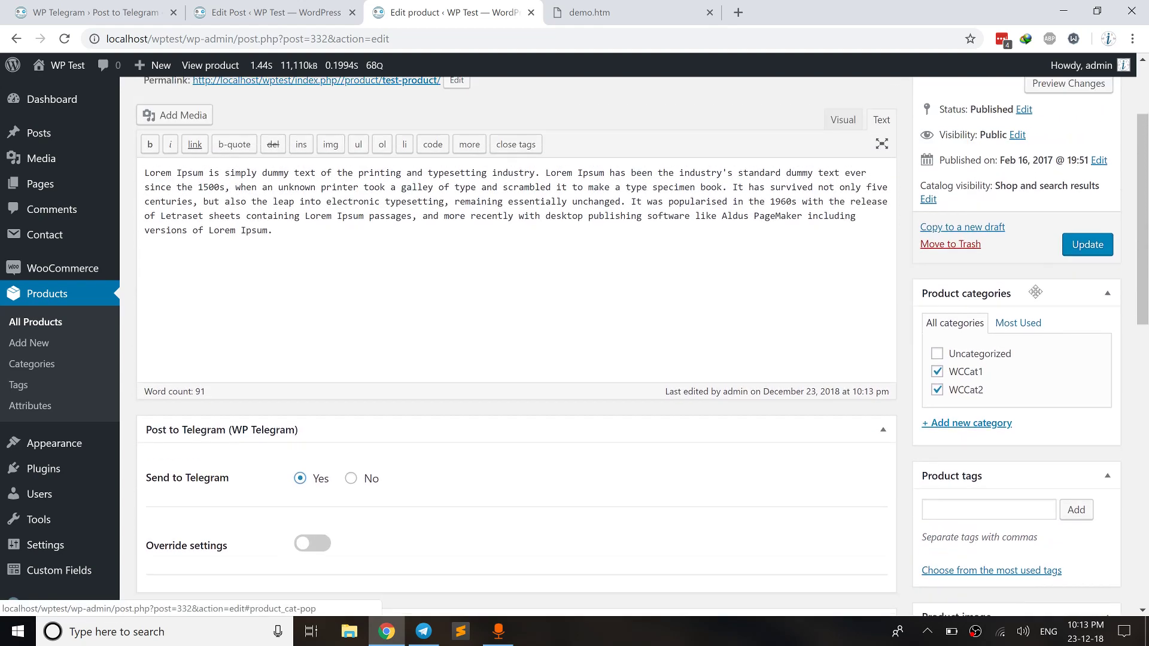
left_click(1084, 255)
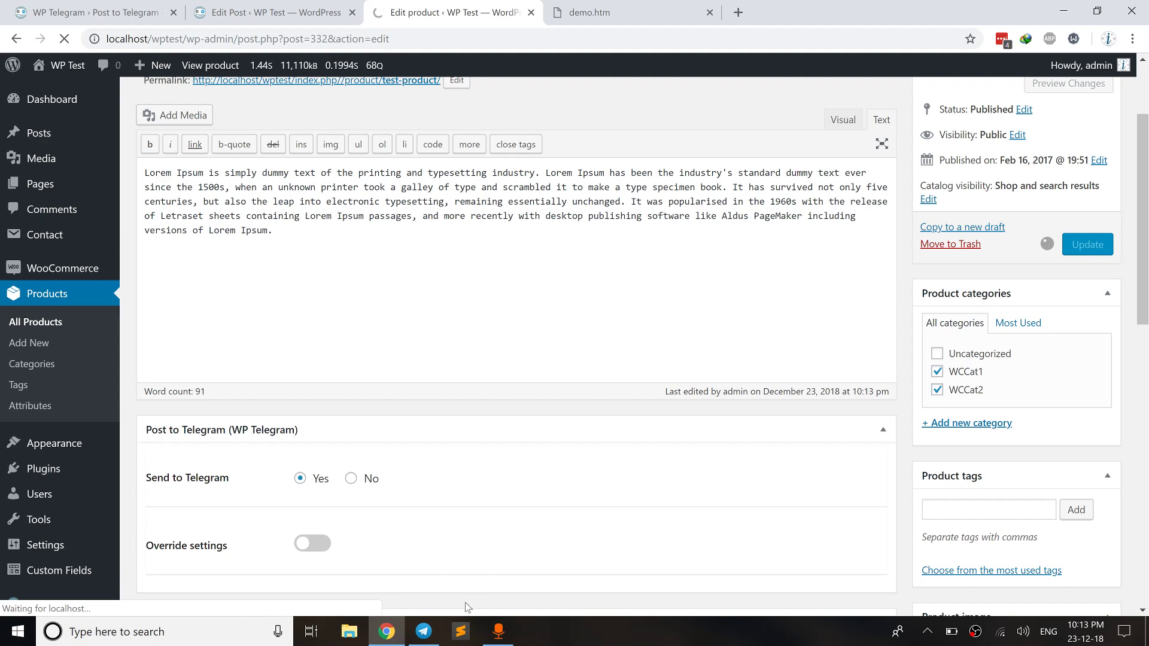
Open Telegram and check the price line in the message sent for the discounted product
left_click(425, 632)
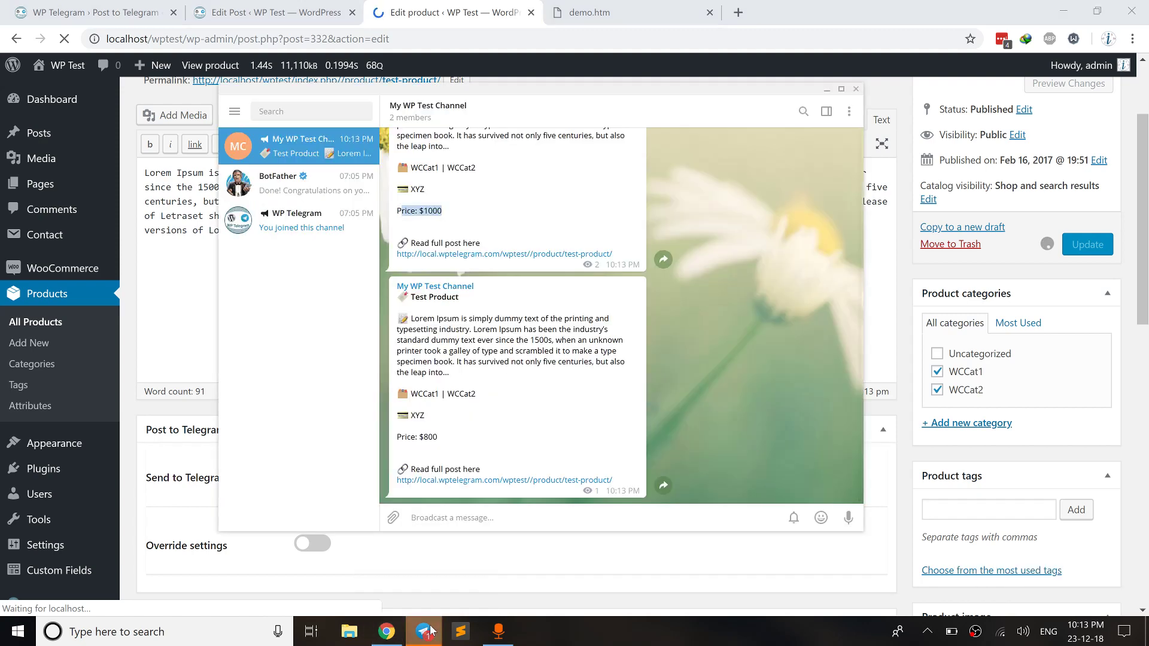
left_click_drag(442, 438, 396, 438)
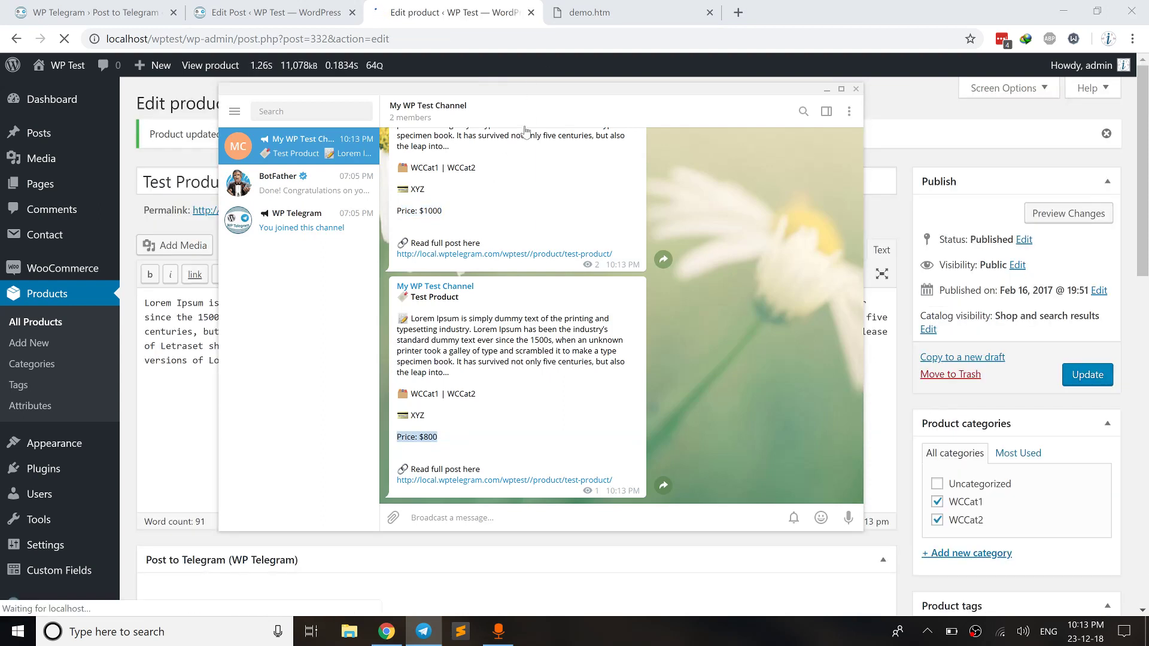
Return to demo.htm and examine the sale price condition, Discounted Price consequence and Price alternative of the fifth example
left_click(590, 20)
left_click(168, 334)
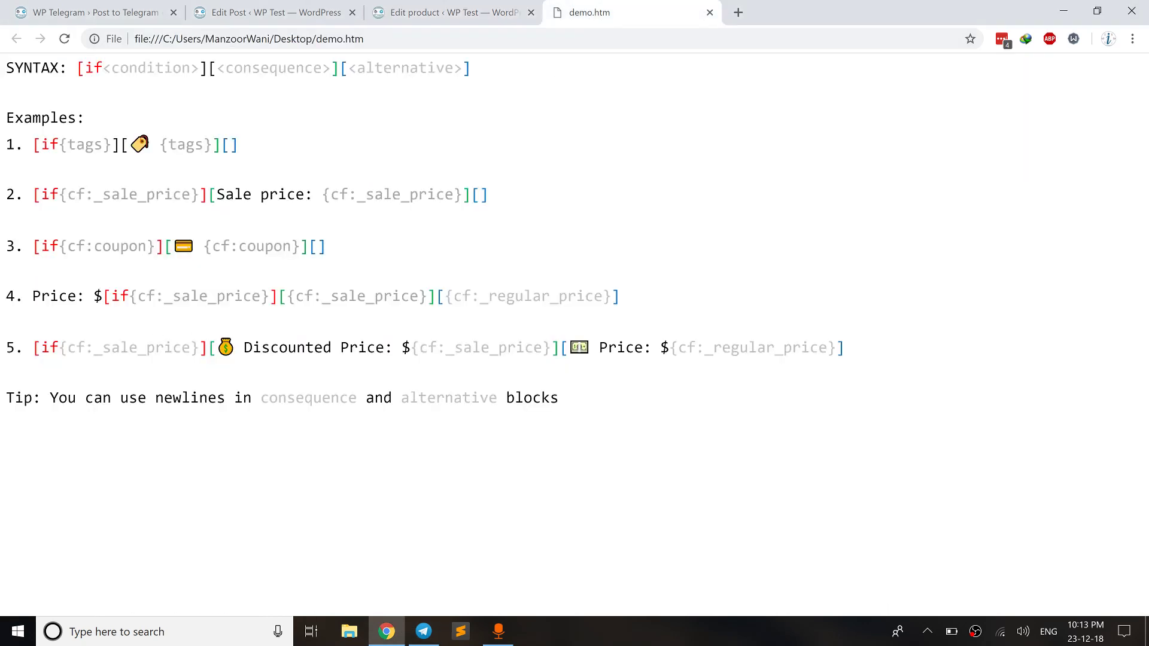
left_click_drag(217, 347, 549, 349)
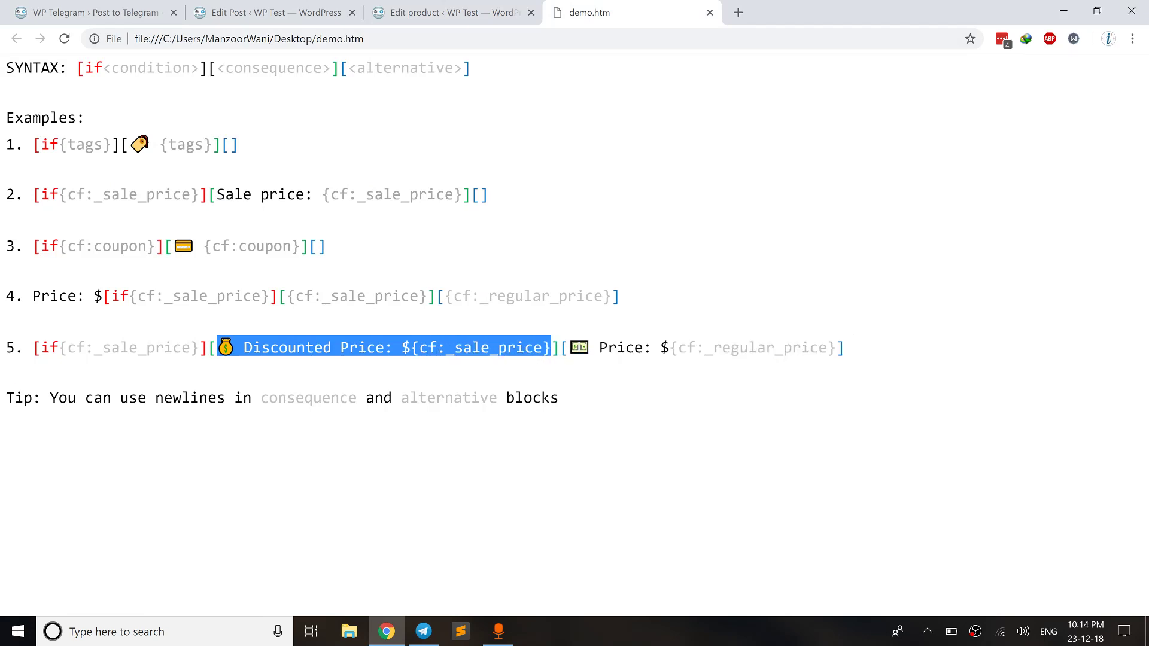
left_click(549, 349)
left_click_drag(208, 347, 559, 348)
left_click_drag(844, 348, 568, 348)
left_click_drag(208, 347, 33, 348)
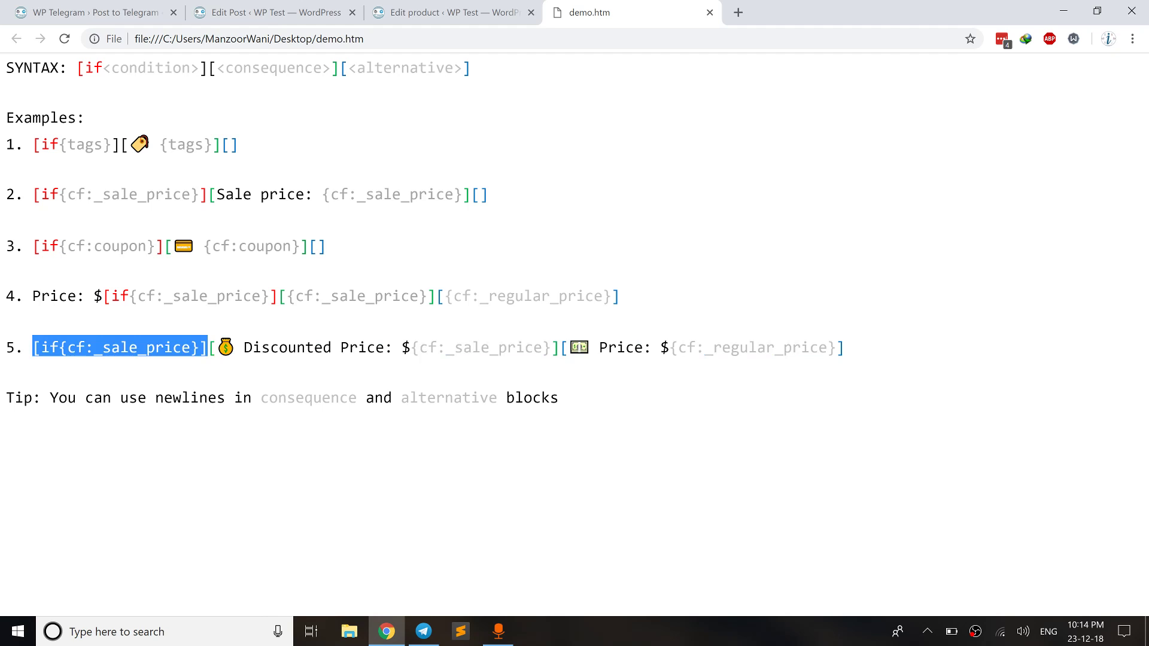
left_click(207, 348)
left_click_drag(33, 347, 849, 350)
left_click(199, 347)
left_click(208, 348)
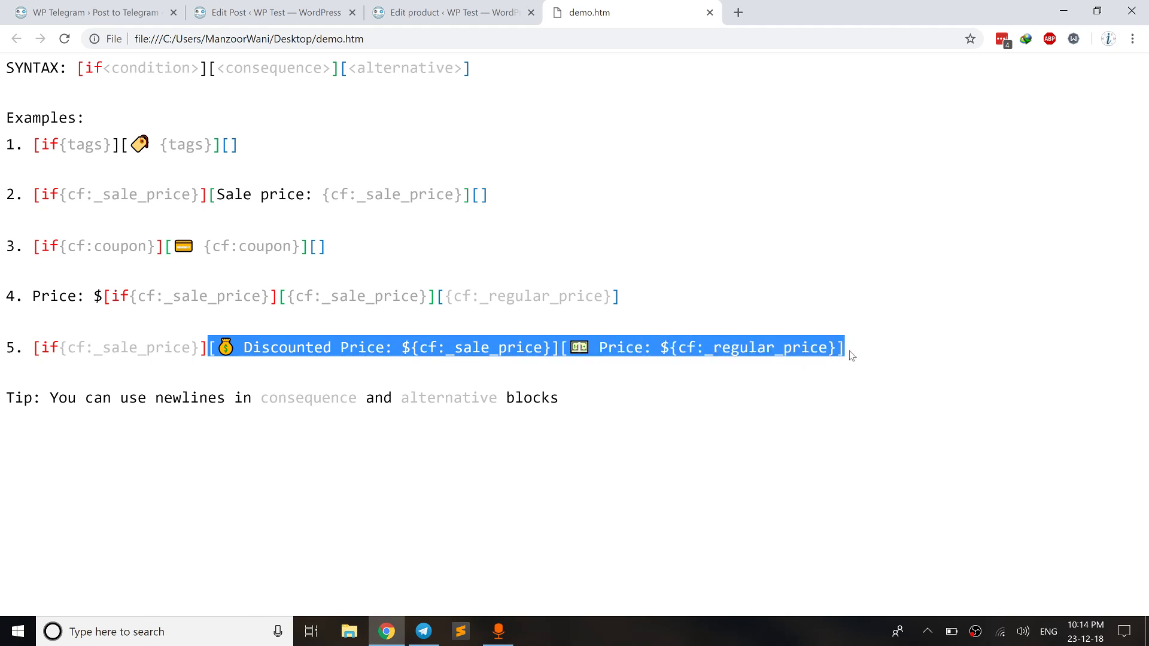
Copy the complete fifth example, with its Discounted Price consequence and Price alternative, from demo.htm
left_click(849, 348)
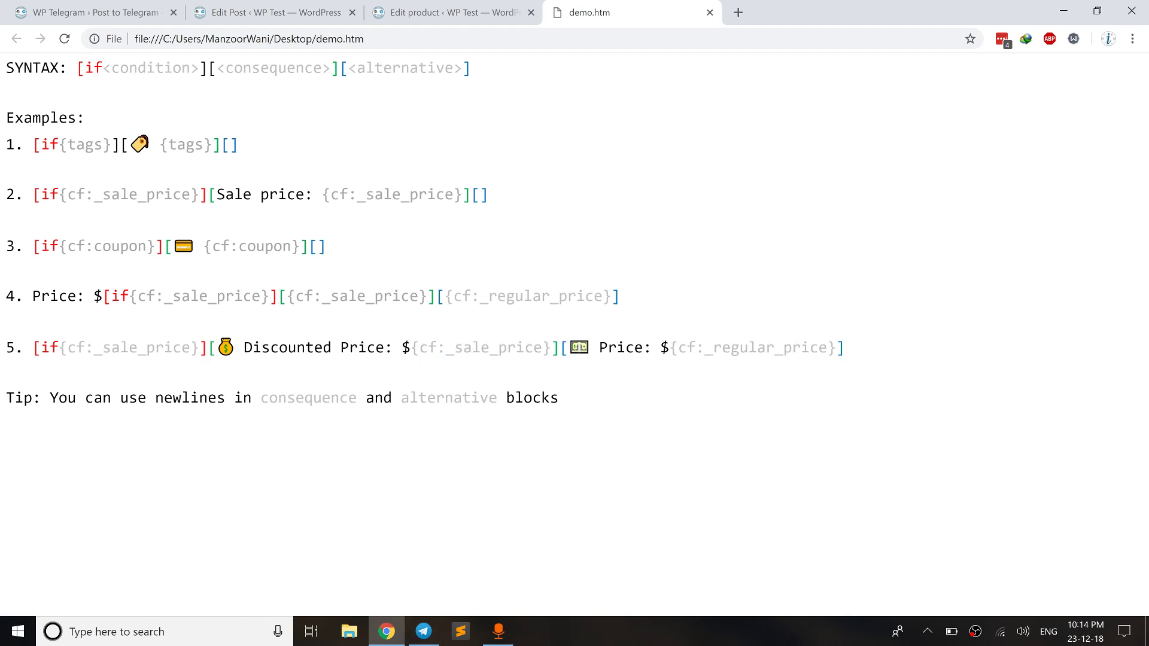
left_click_drag(33, 347, 854, 343)
right_click(840, 342)
left_click(826, 351)
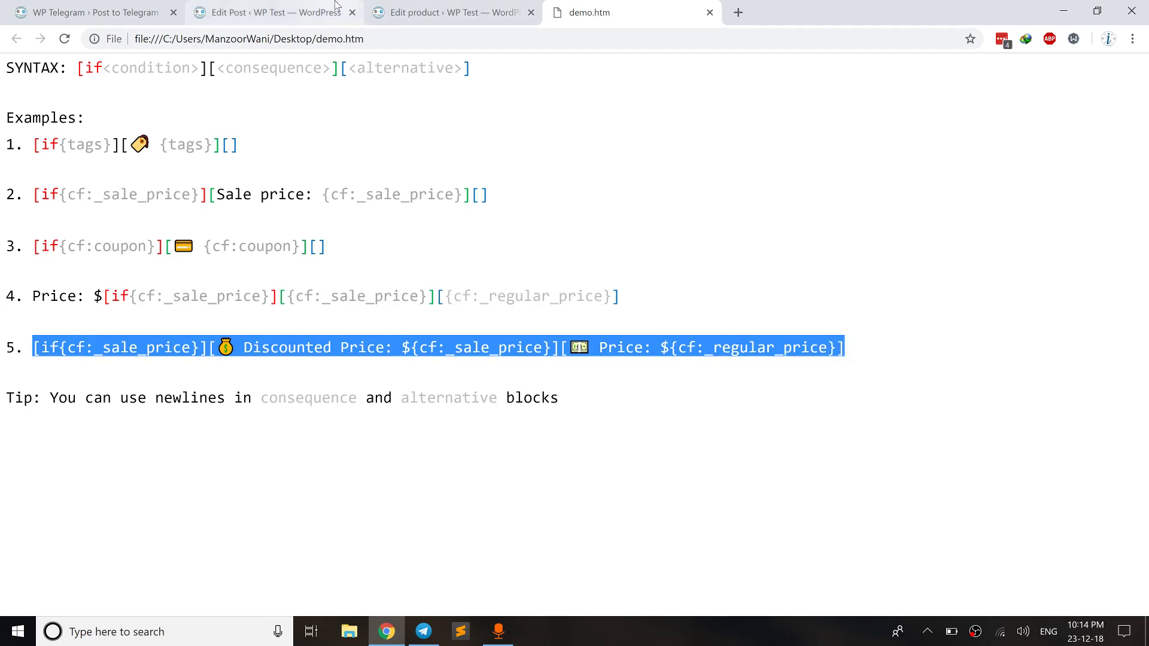
Replace the price line in the WP Telegram message template with the copied Discounted Price/Price condition and save the settings
left_click(263, 12)
key("ctrl+Page_Up")
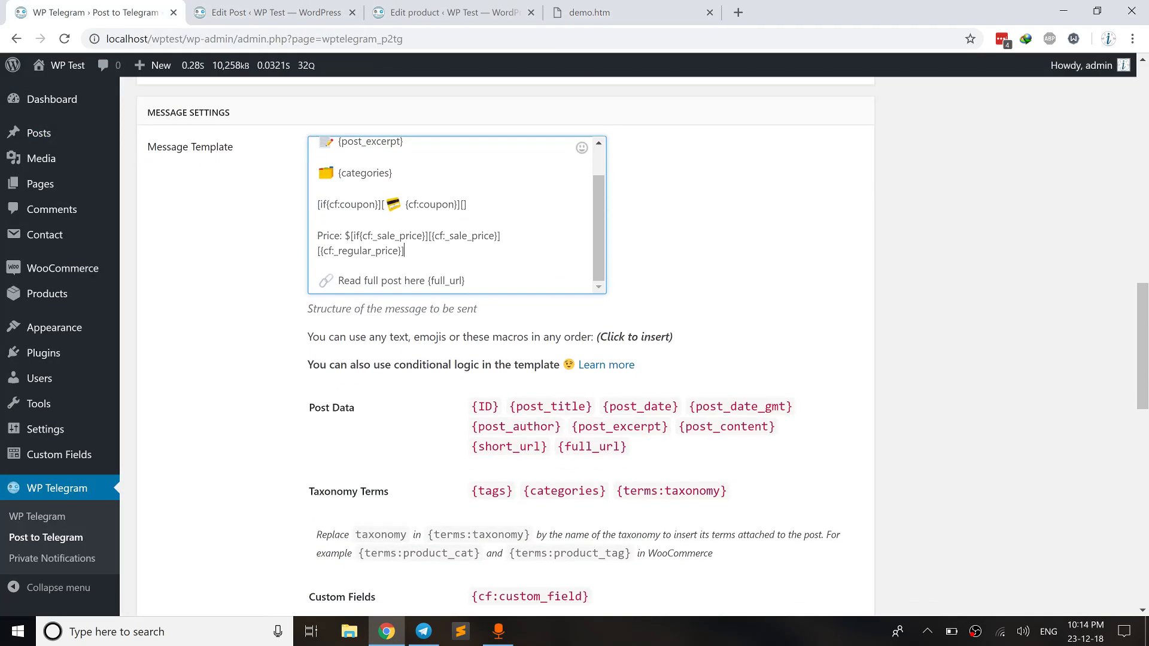
left_click_drag(405, 251, 317, 235)
right_click(318, 236)
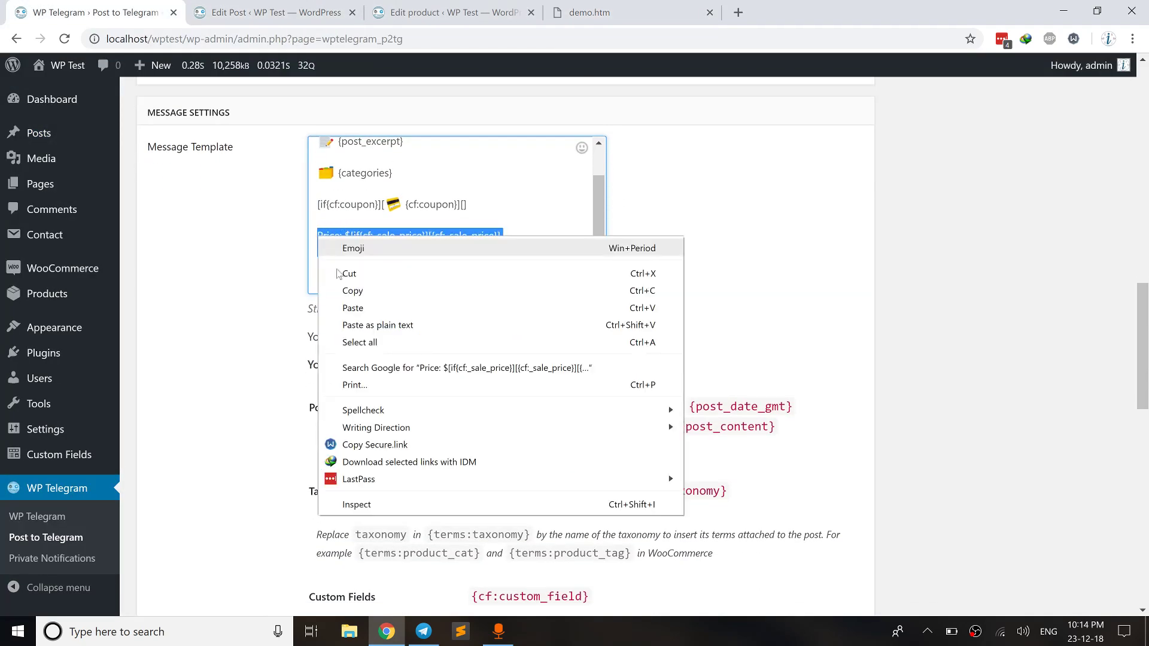
left_click(382, 307)
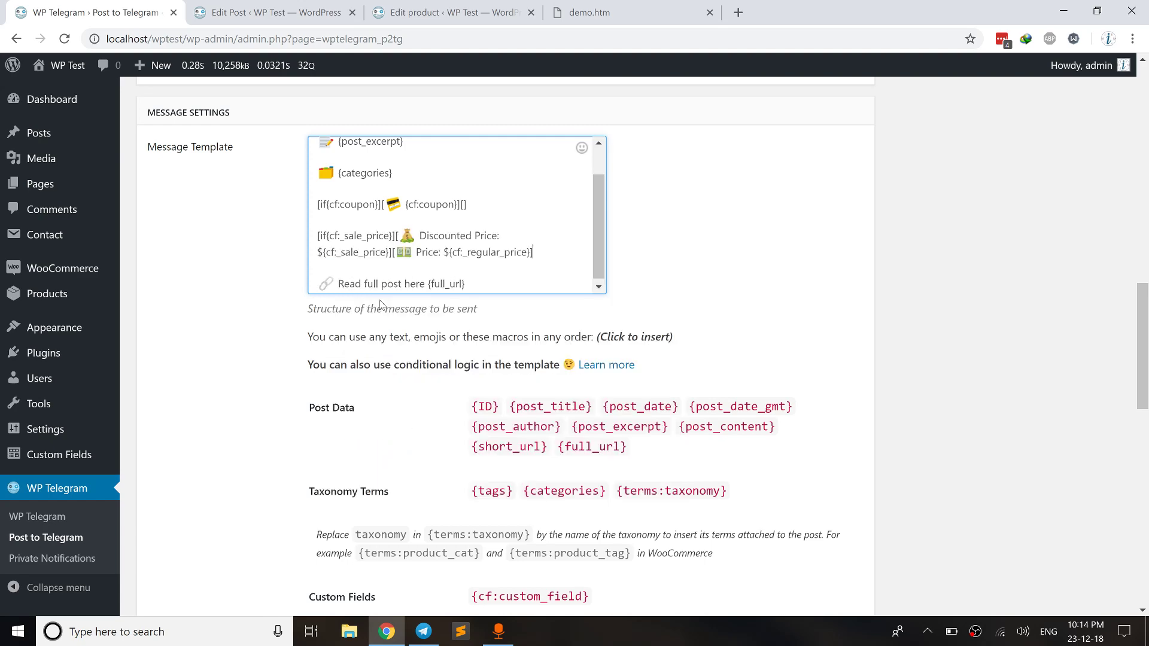
scroll(247, 390, "down", 20)
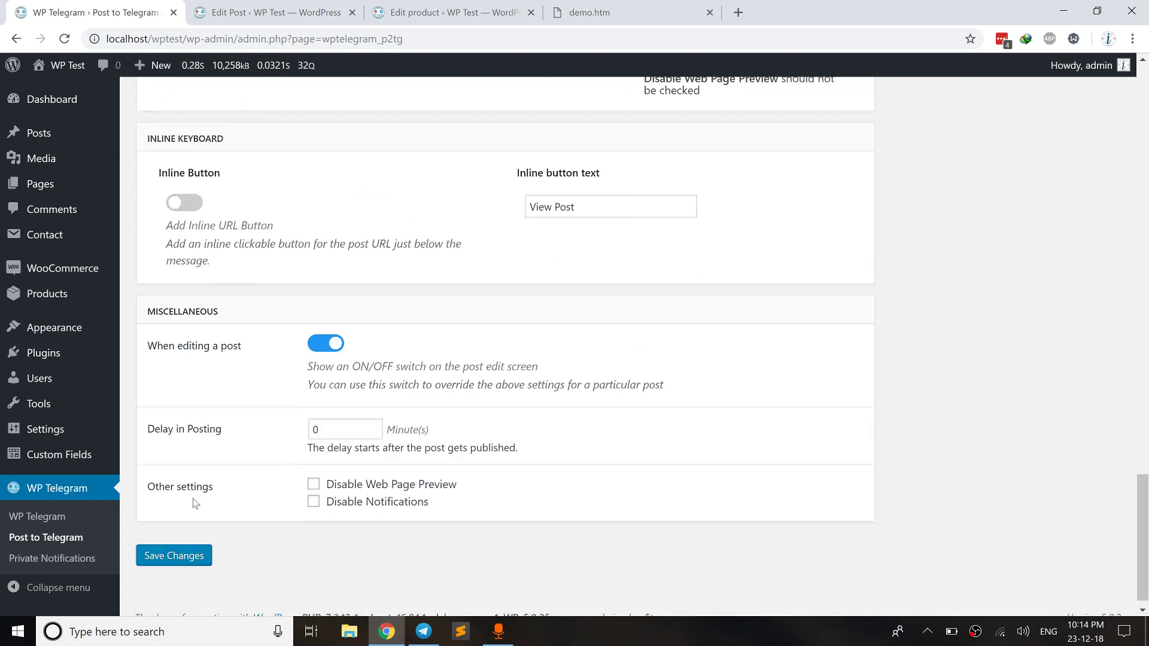
left_click(180, 539)
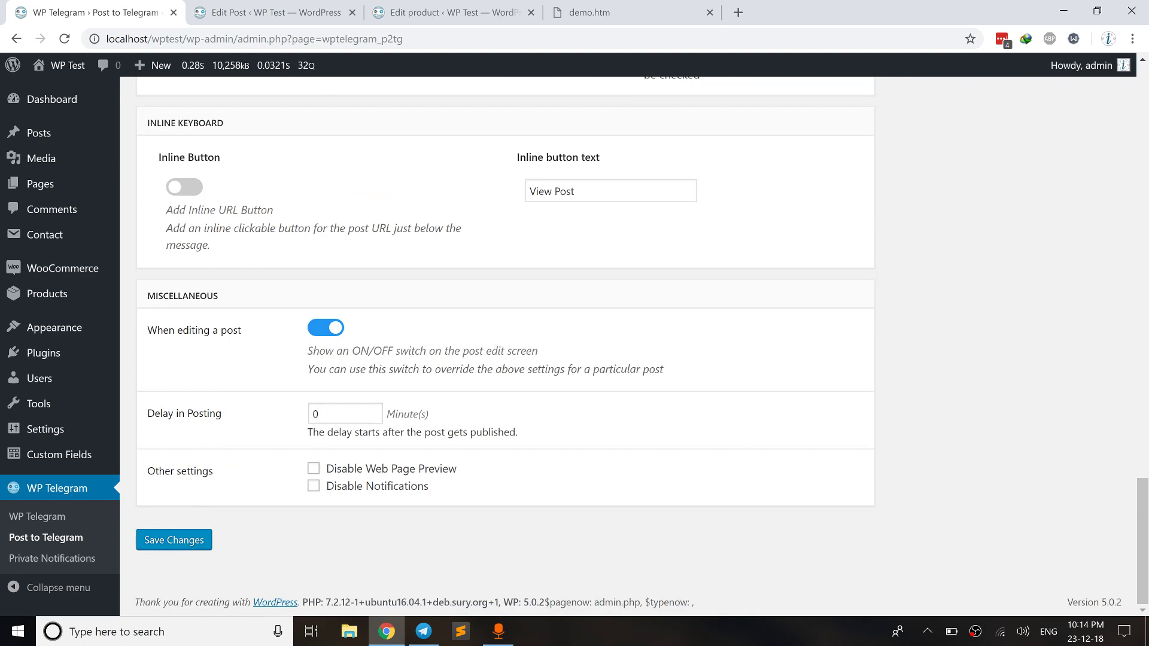
Set Send to Telegram to Yes for Test Product, keeping its 800 sale price, and update the product
left_click(519, 8)
scroll(521, 231, "down", 6)
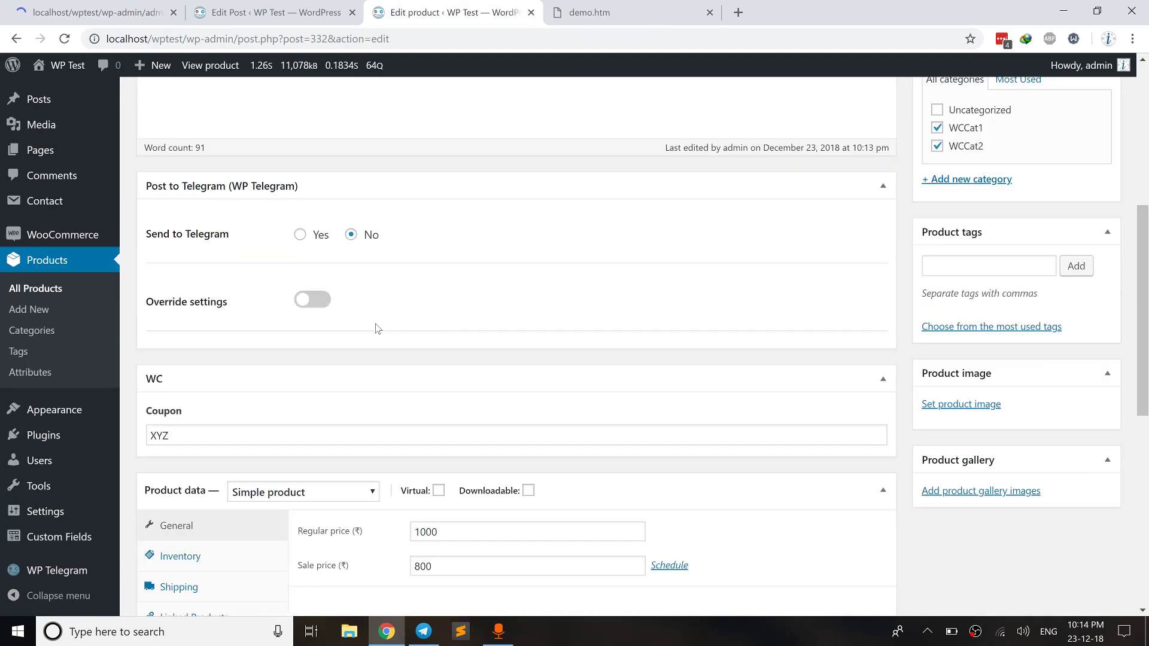
scroll(395, 445, "down", 2)
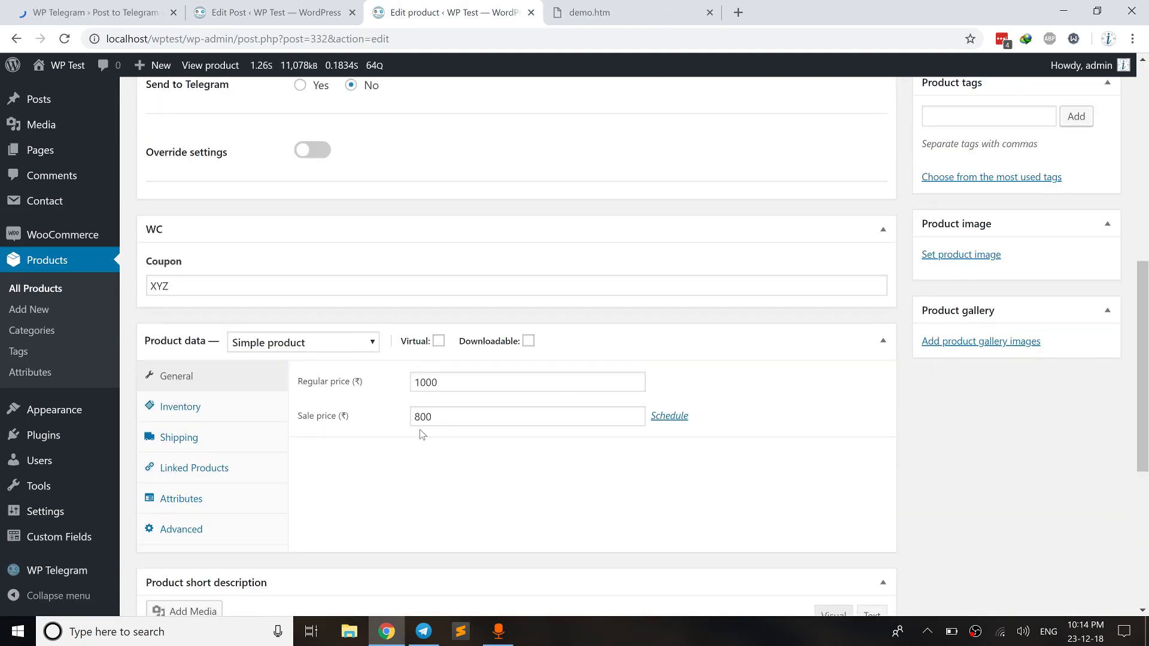
scroll(410, 223, "up", 2)
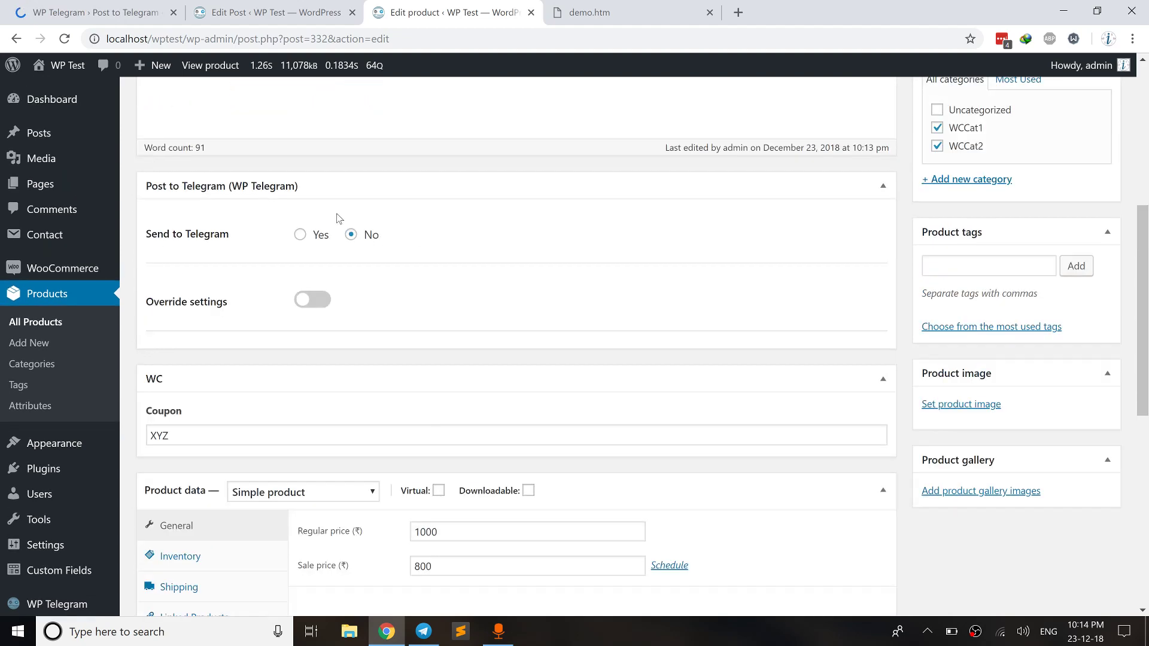
left_click(301, 235)
scroll(975, 315, "up", 3)
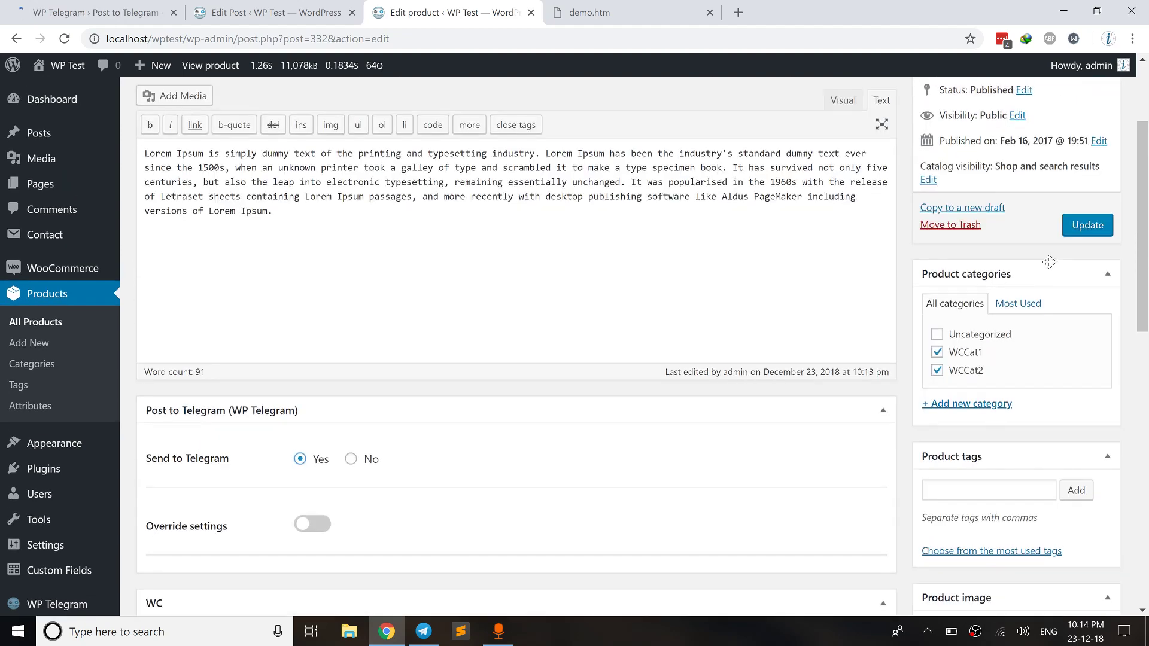
left_click(1095, 235)
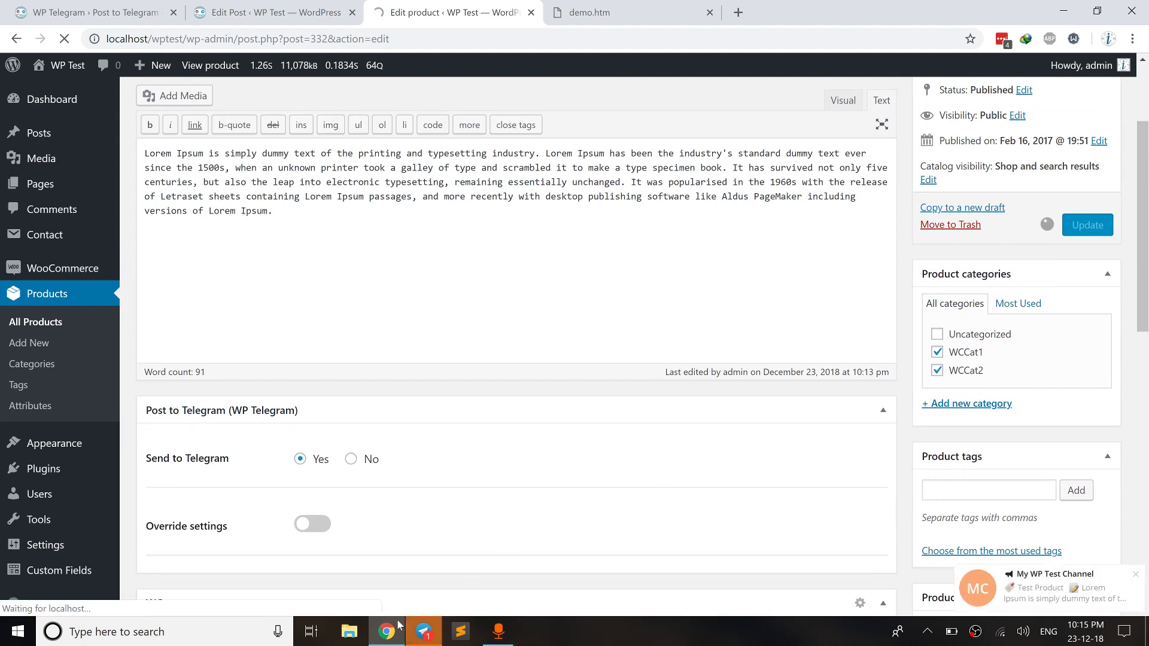
Switch to Telegram and check the discounted price line in the newest Test Product message
left_click(422, 632)
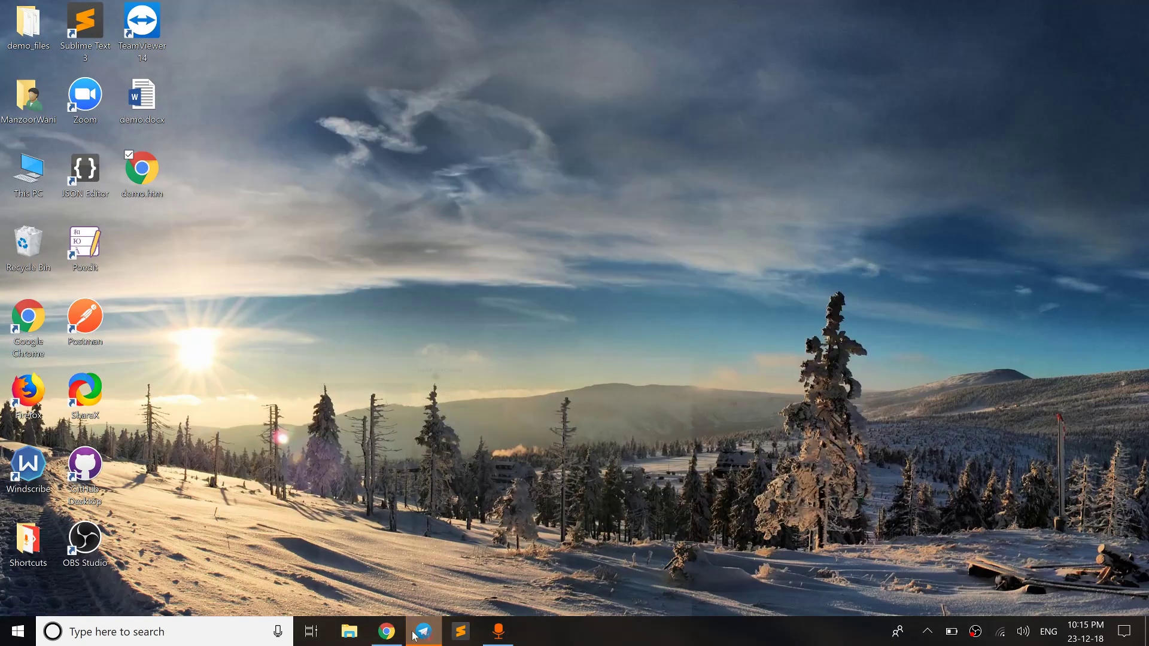
left_click(419, 632)
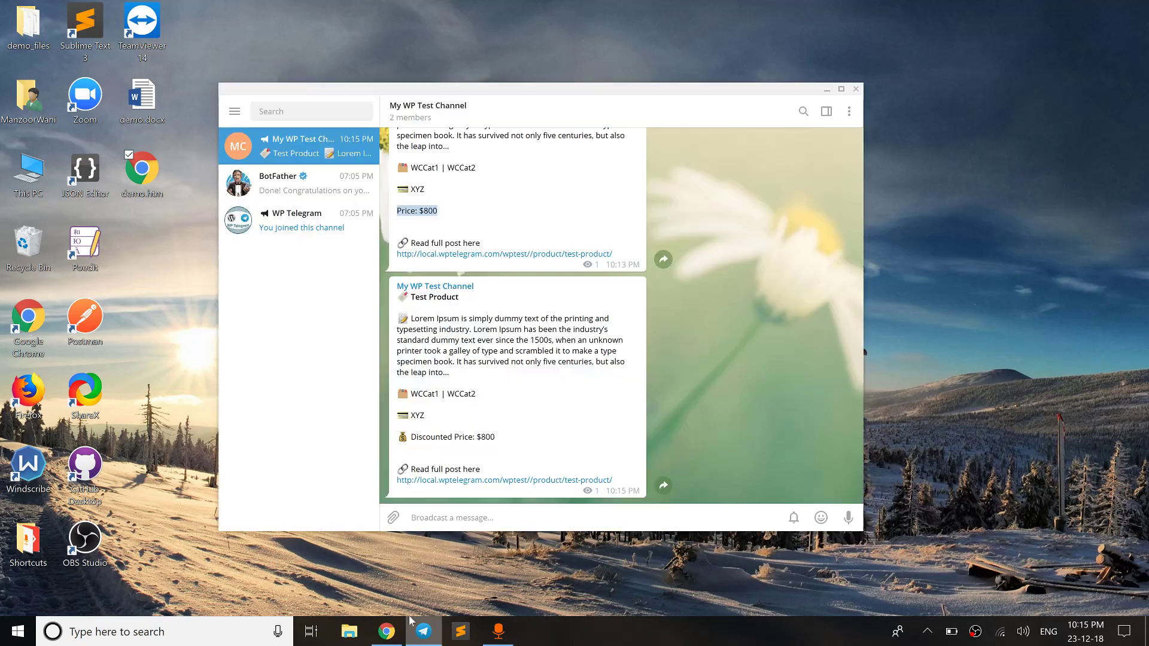
left_click_drag(410, 437, 495, 437)
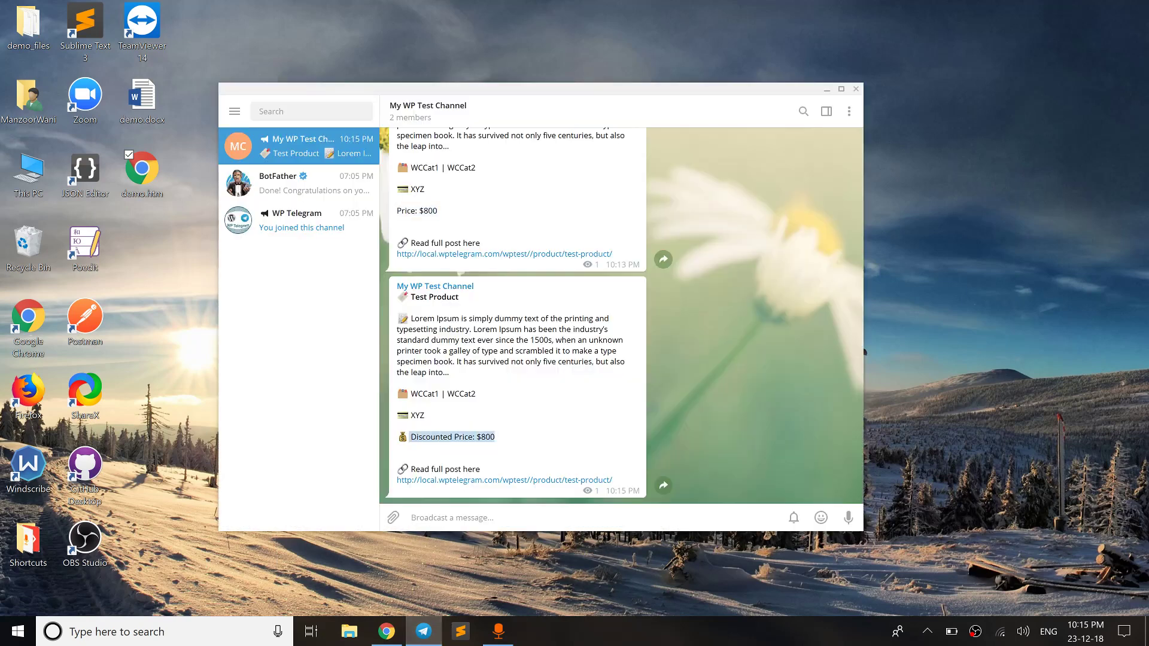
left_click(527, 438)
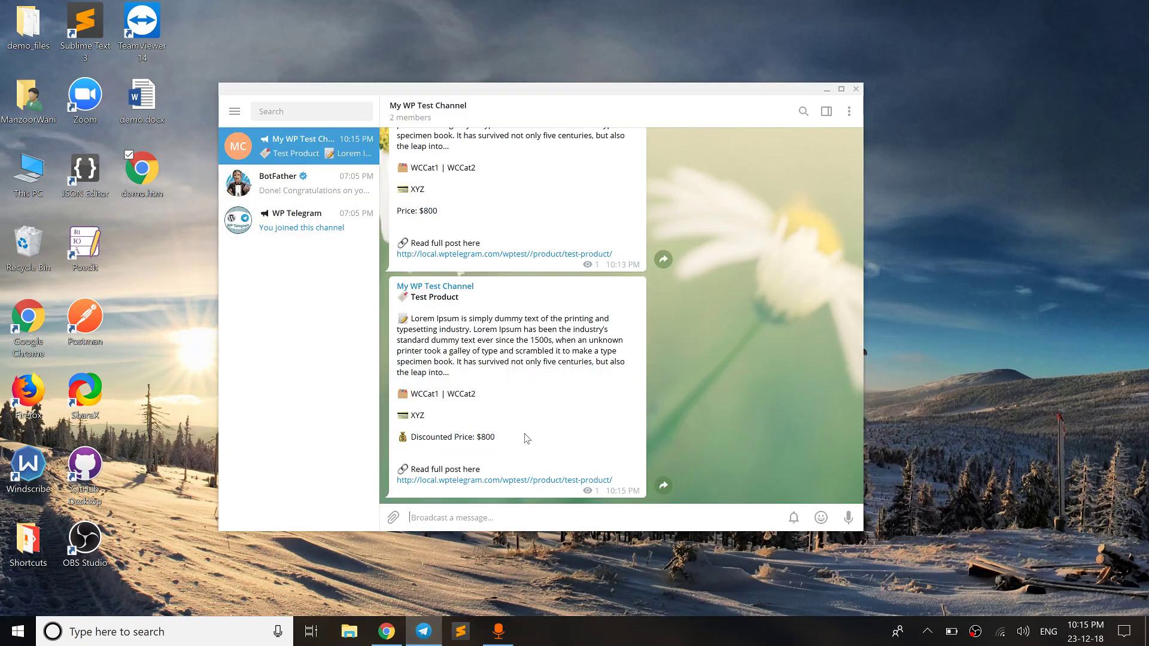
Return to Test Product in Chrome and clear the sale price in its general product data
left_click(401, 631)
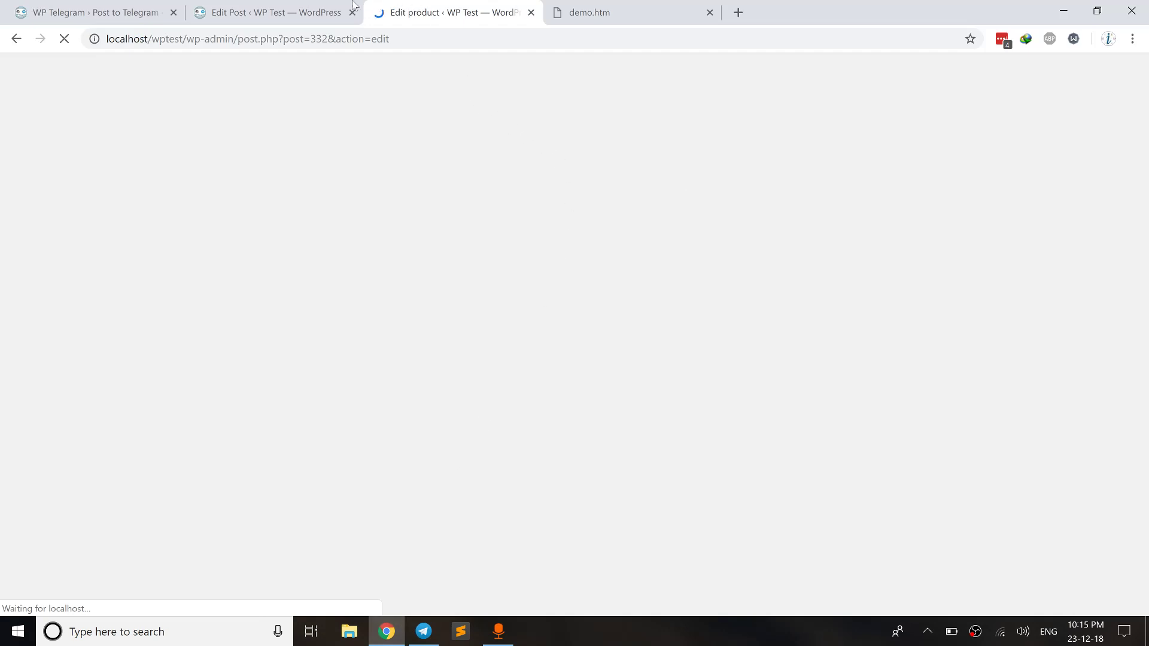
scroll(401, 393, "down", 8)
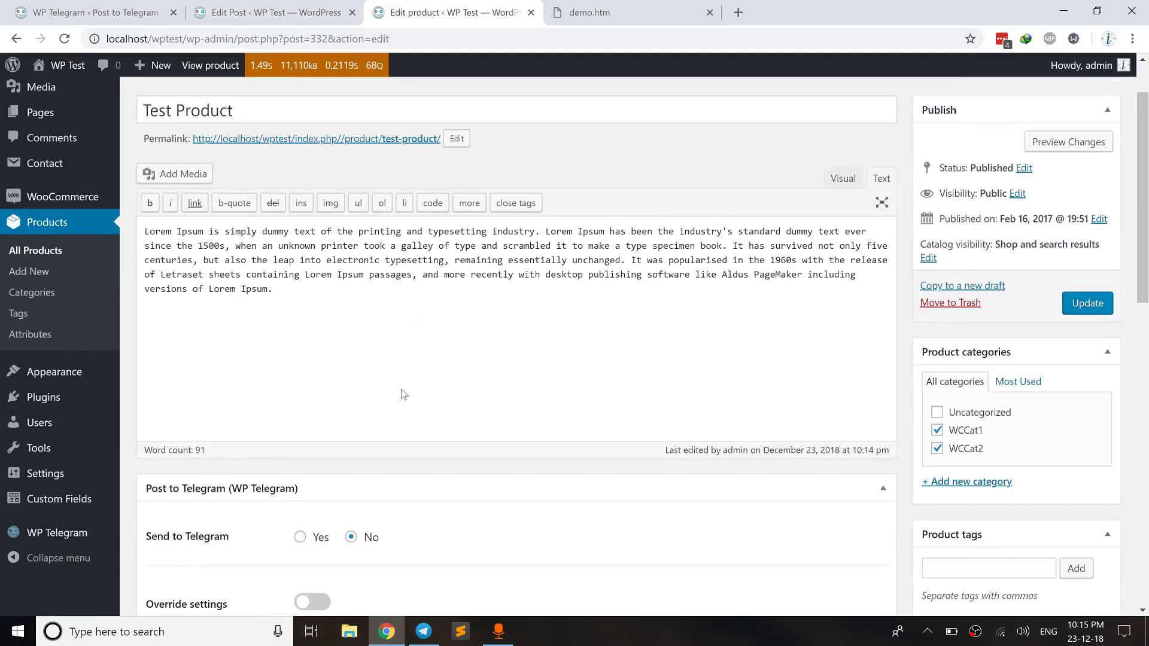
left_click(400, 422)
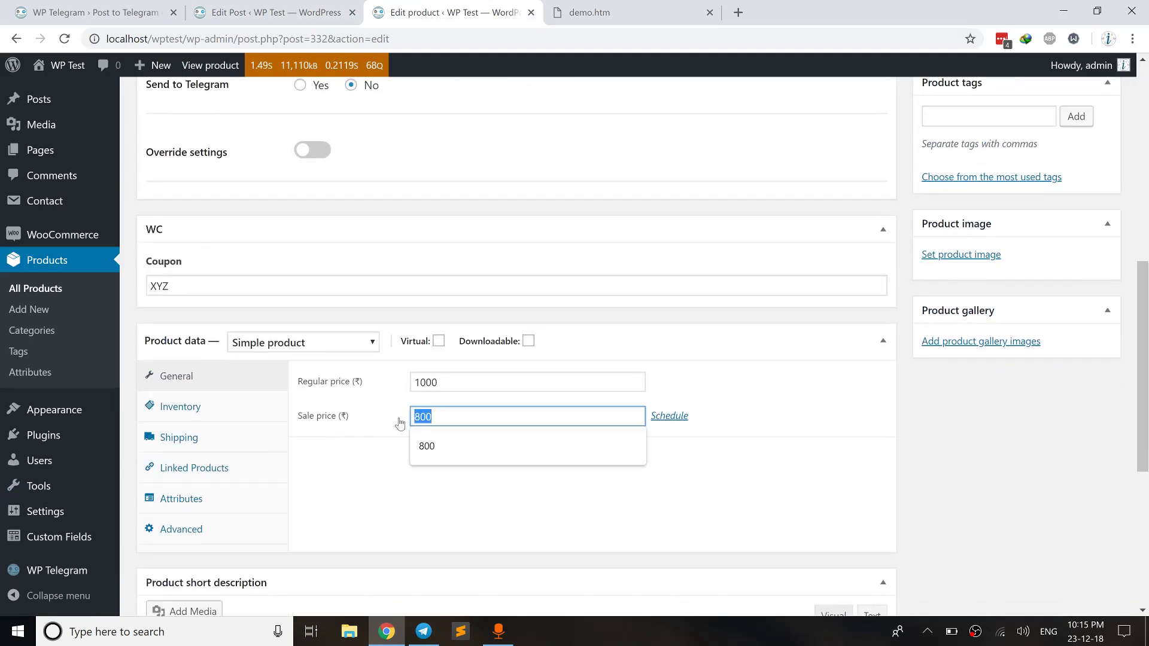
key("BackSpace")
Set Send to Telegram to Yes for the product without a sale price and update it
scroll(393, 413, "up", 4)
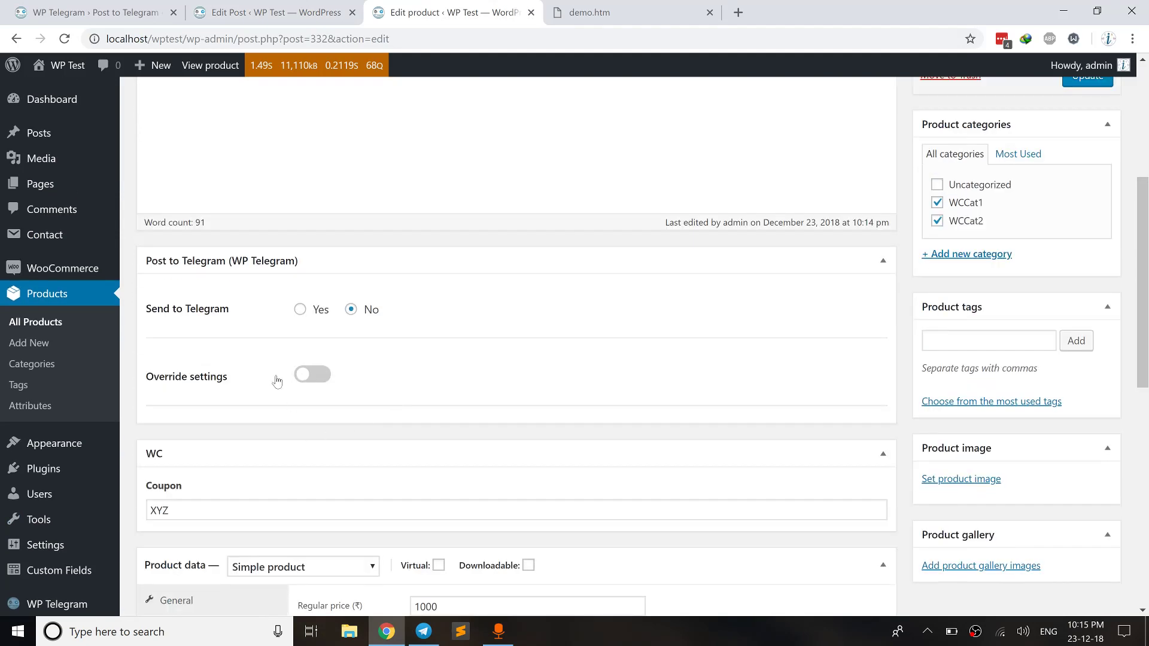
left_click(300, 309)
scroll(830, 350, "up", 3)
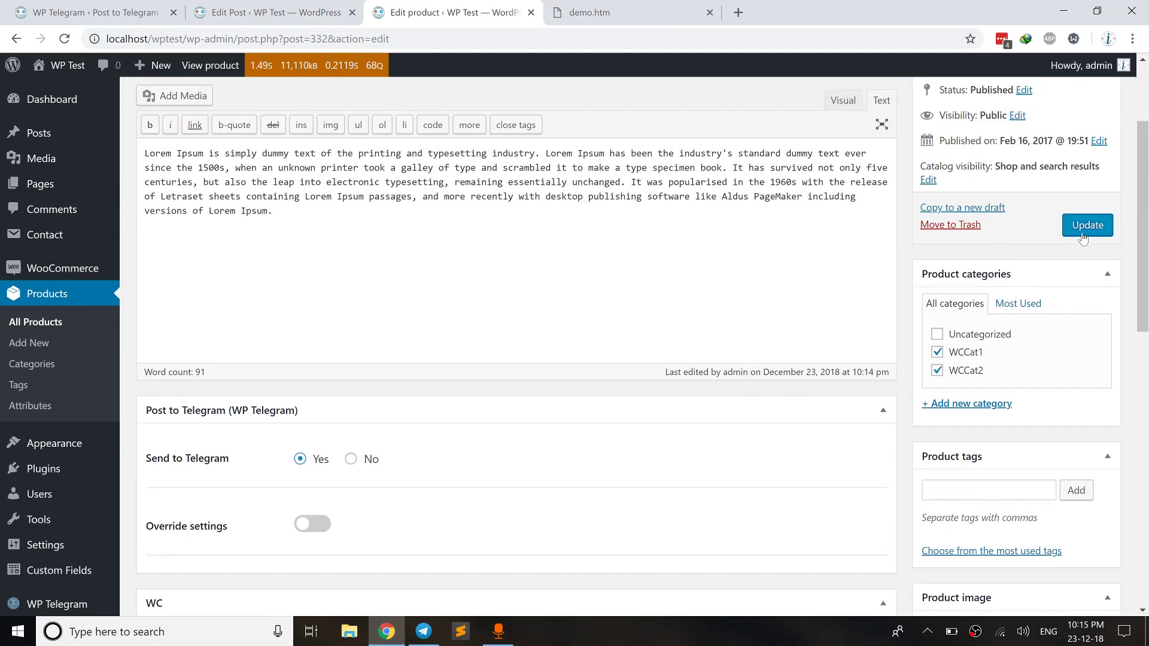
left_click(1088, 227)
Switch to Telegram and compare the price lines of the last two Test Product messages
mouse_move(427, 629)
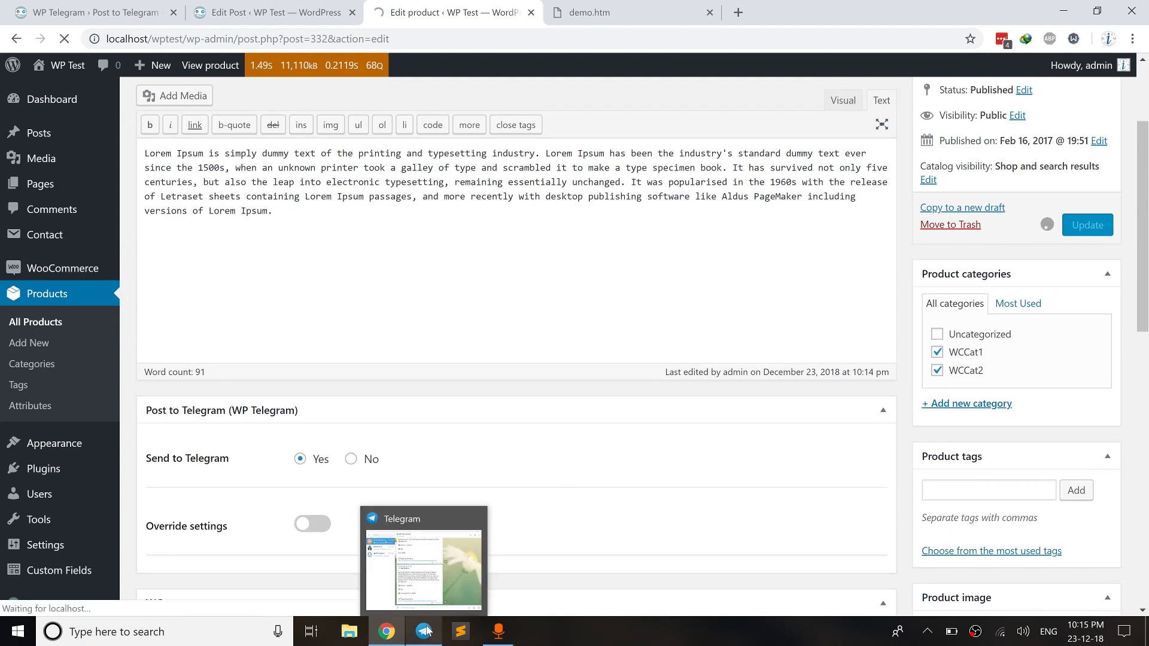
left_click(425, 519)
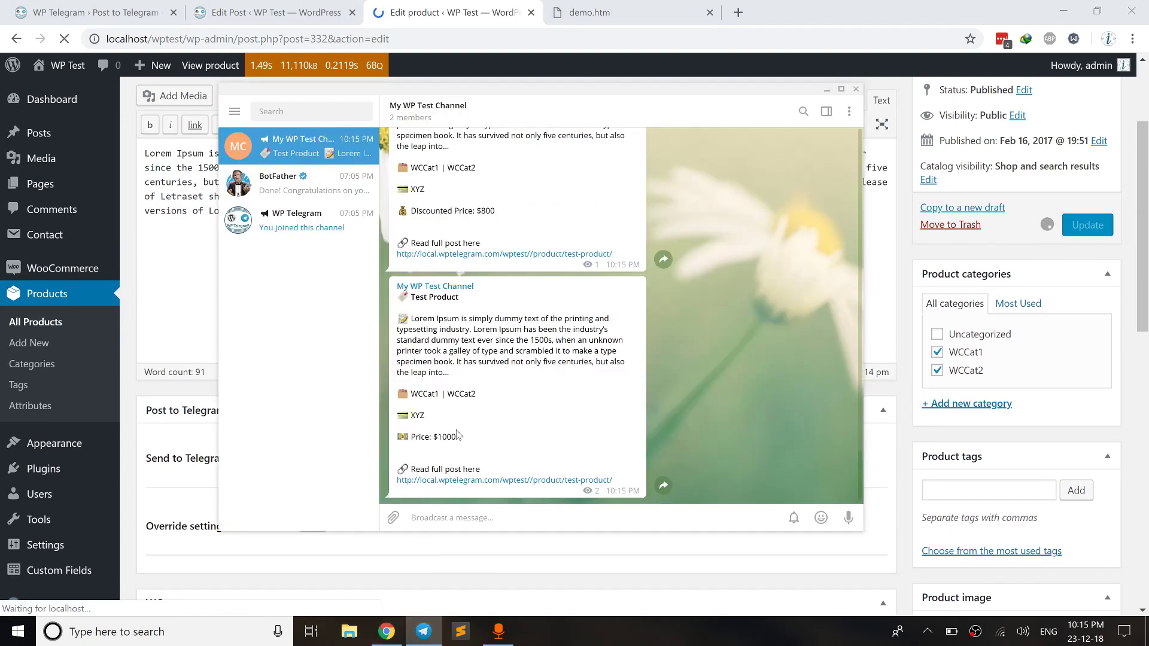
left_click_drag(457, 437, 410, 437)
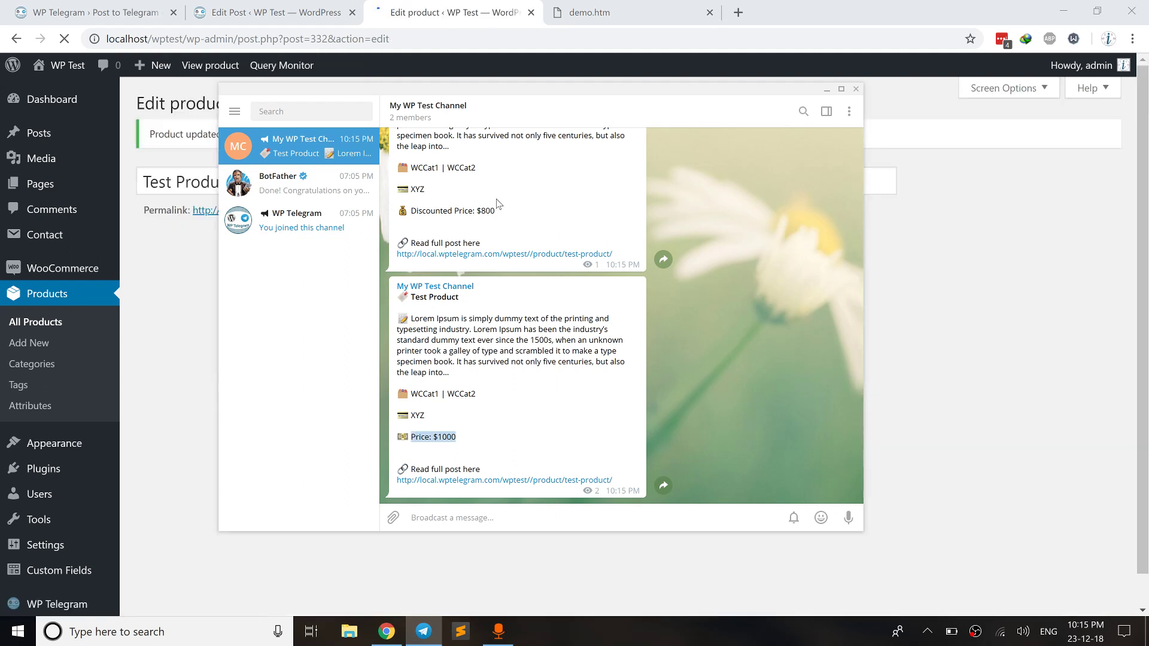
left_click_drag(497, 207, 410, 212)
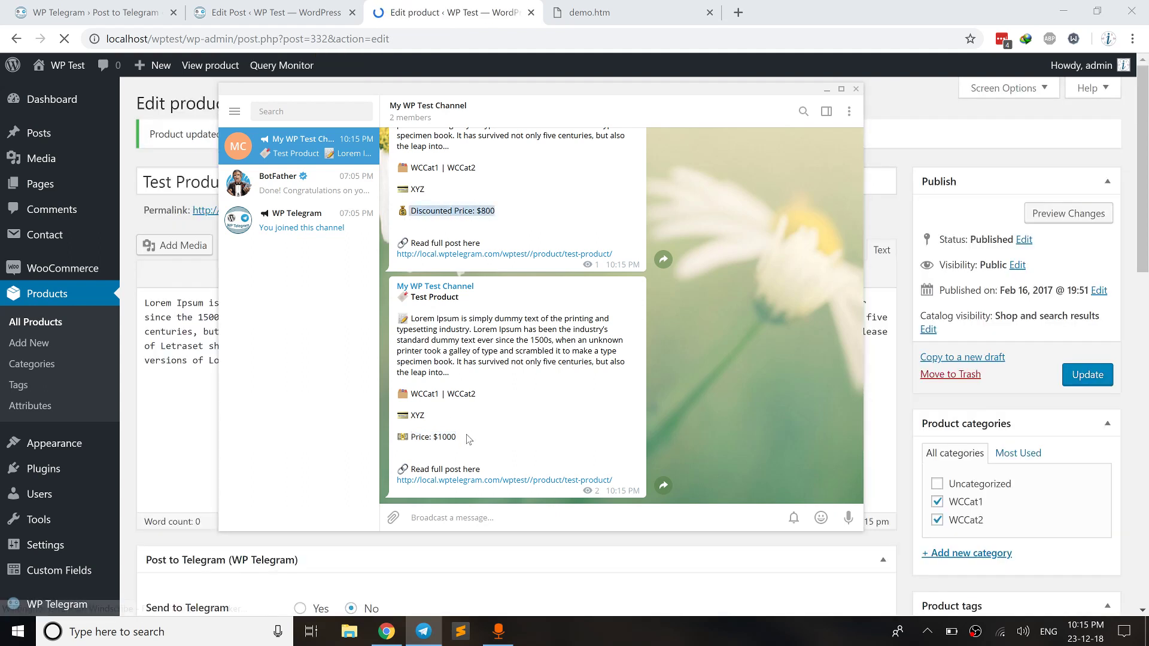
left_click_drag(469, 440, 401, 442)
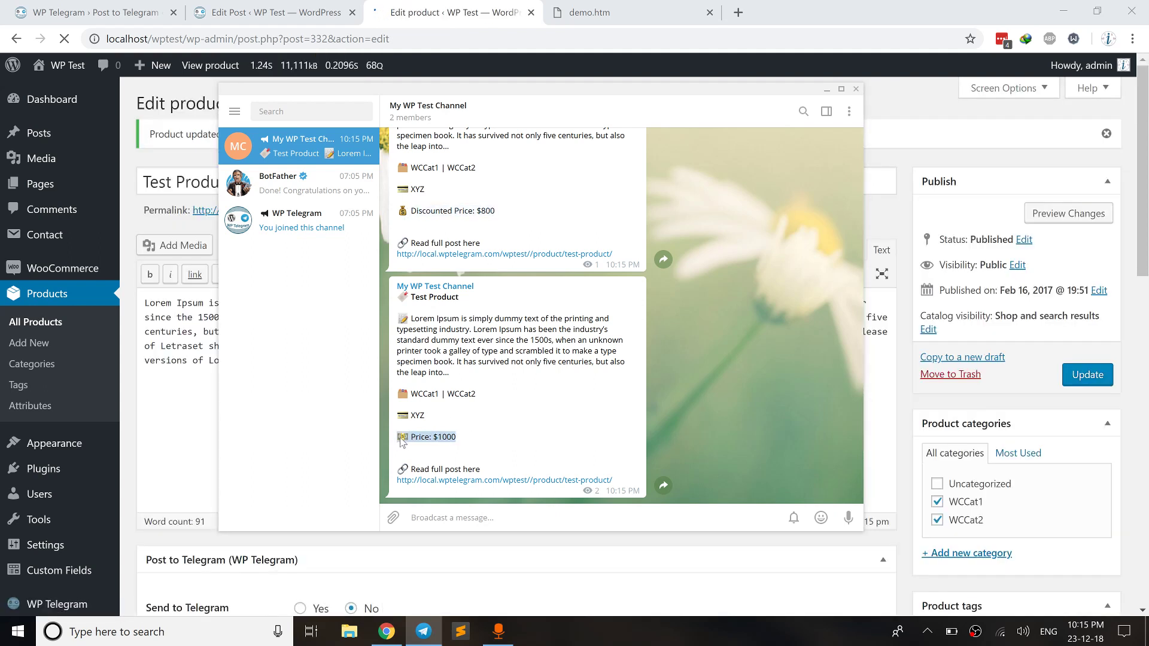
Review the fifth example in demo.htm, then inspect the blank space below the price line in the latest Telegram message
left_click(581, 10)
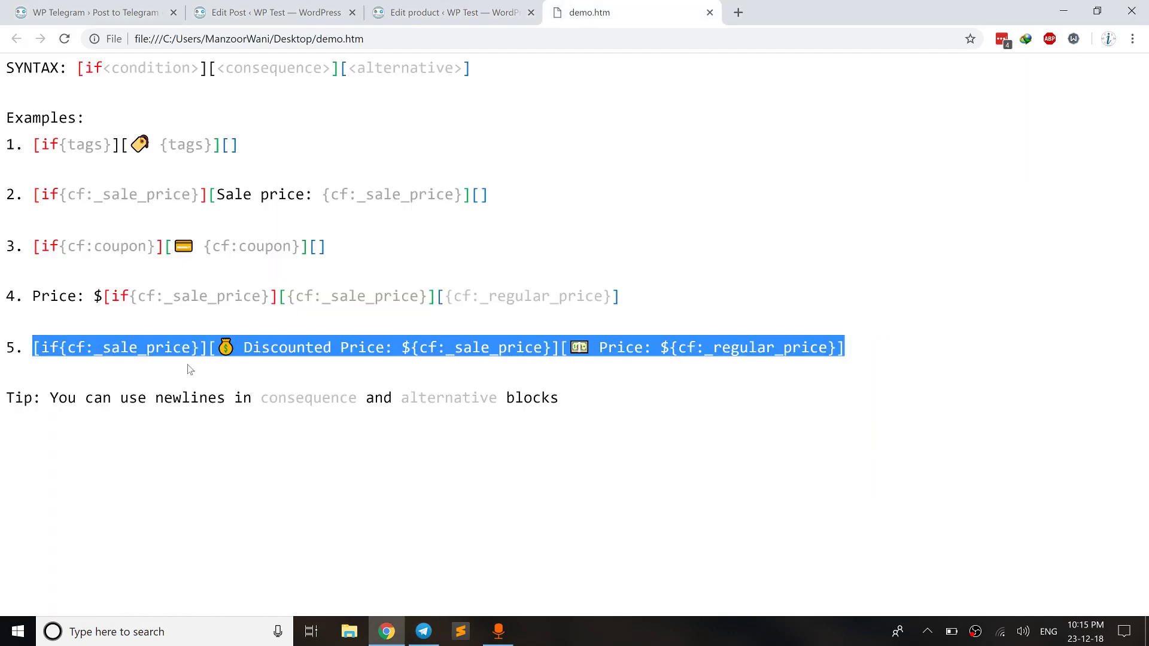
left_click(191, 364)
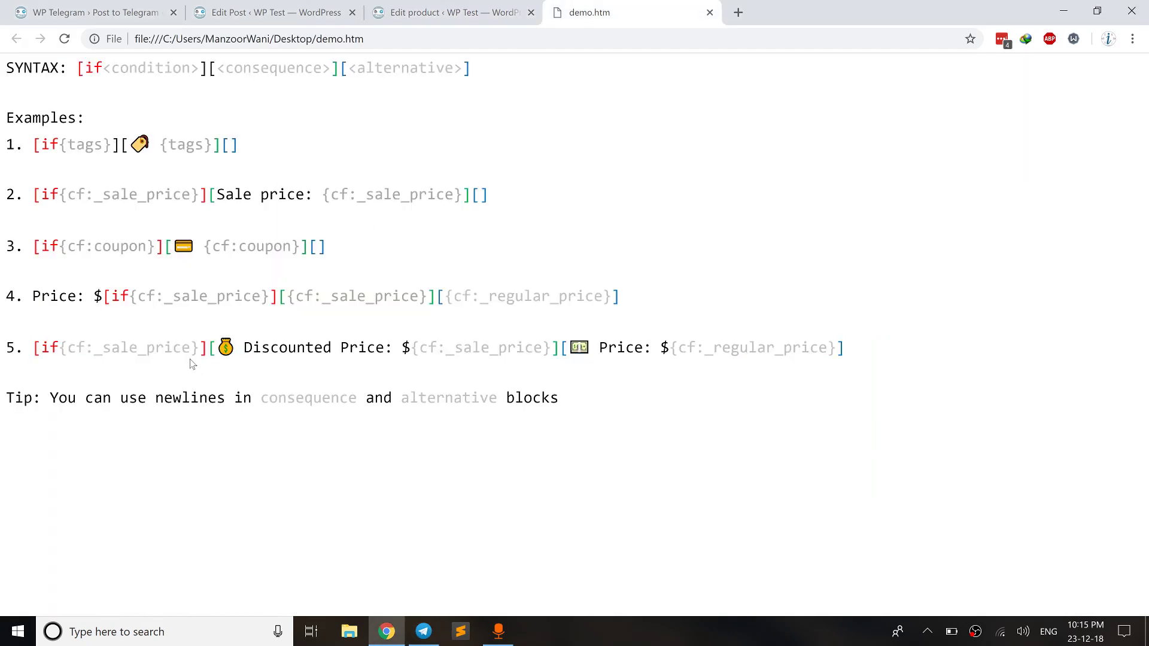
left_click(424, 632)
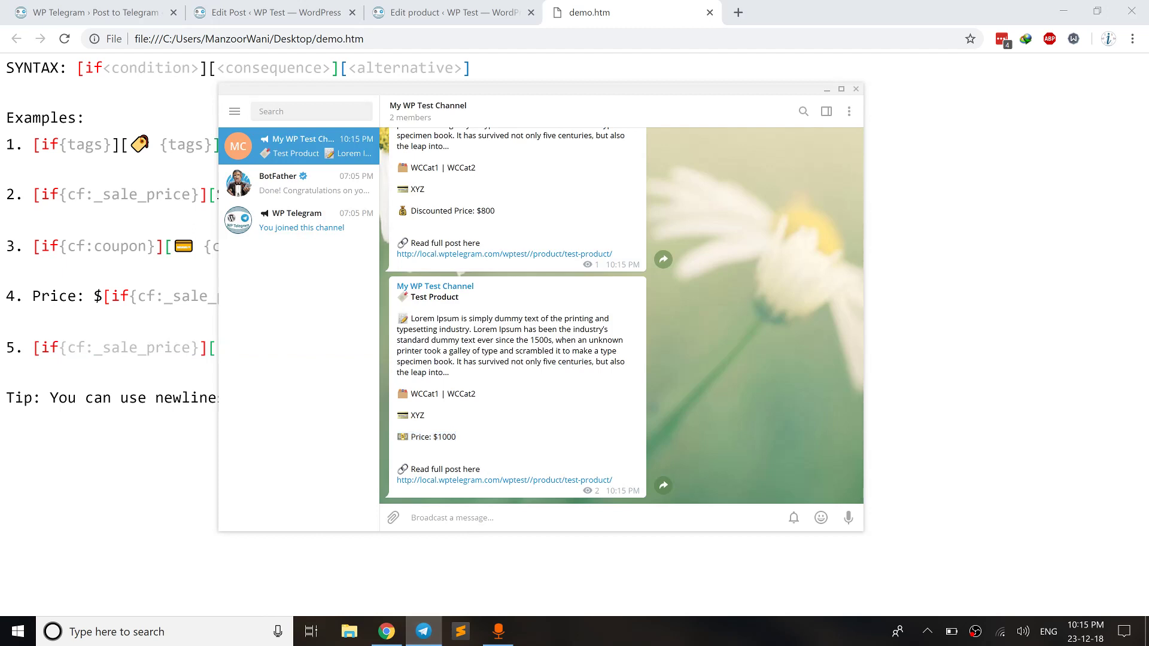
left_click_drag(456, 438, 461, 459)
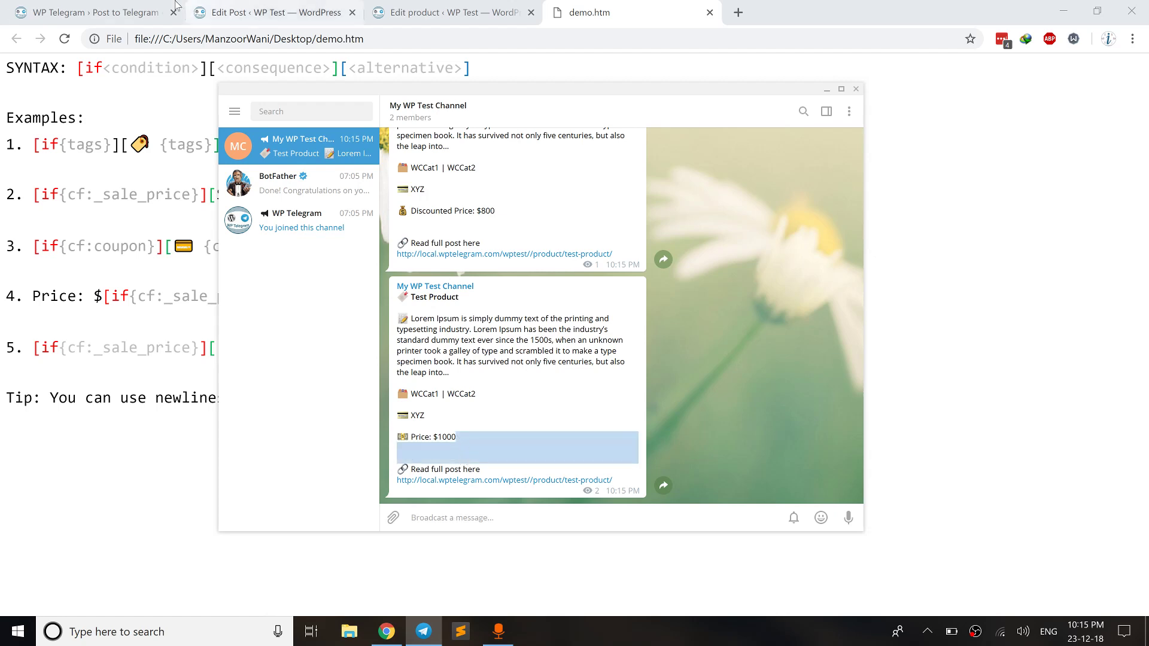
Return to the WP Telegram settings in Chrome and examine the coupon conditional and its surrounding blank lines in the message template
key("alt+Tab")
key("ctrl+1")
scroll(402, 474, "down", 15)
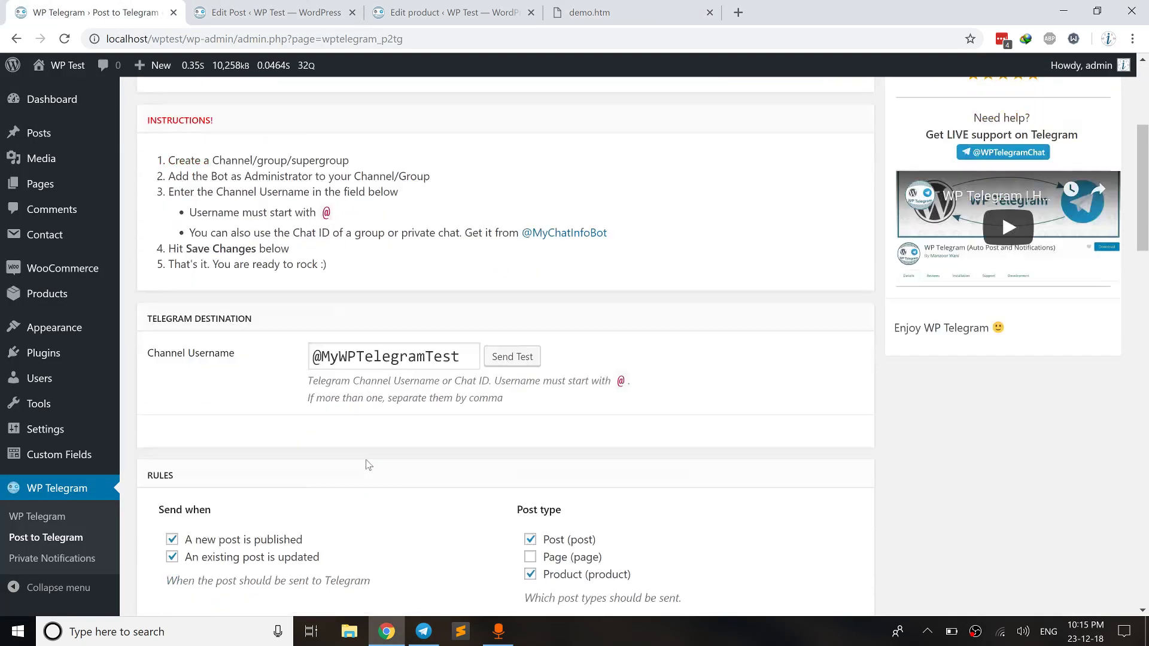
scroll(374, 422, "up", 1)
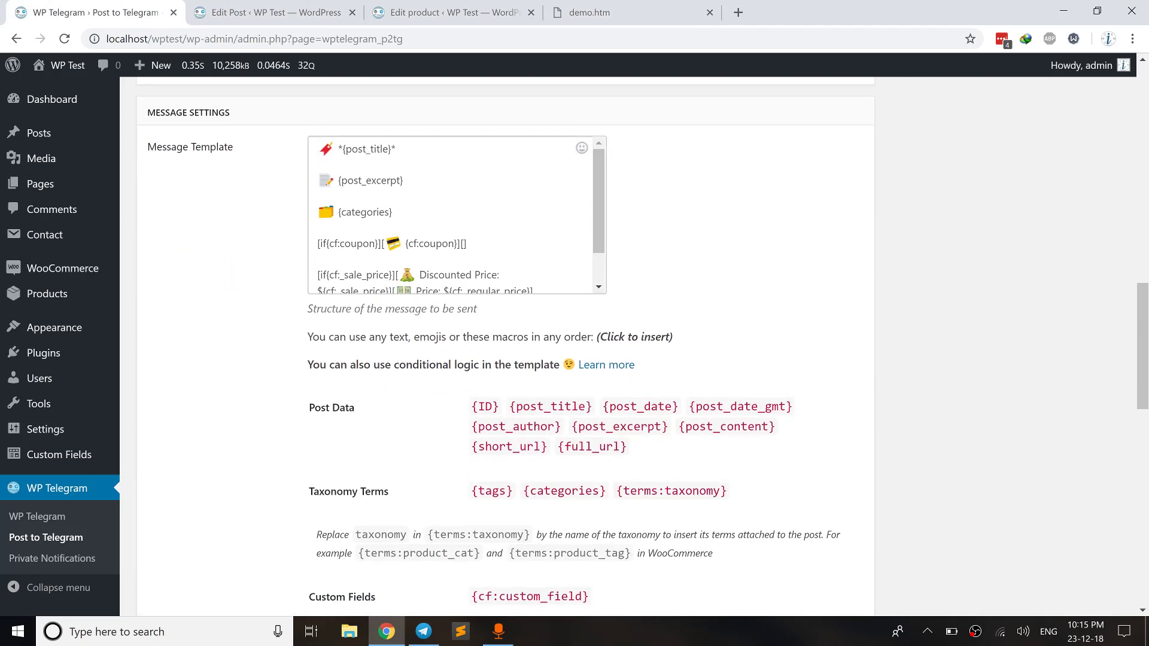
left_click(317, 258)
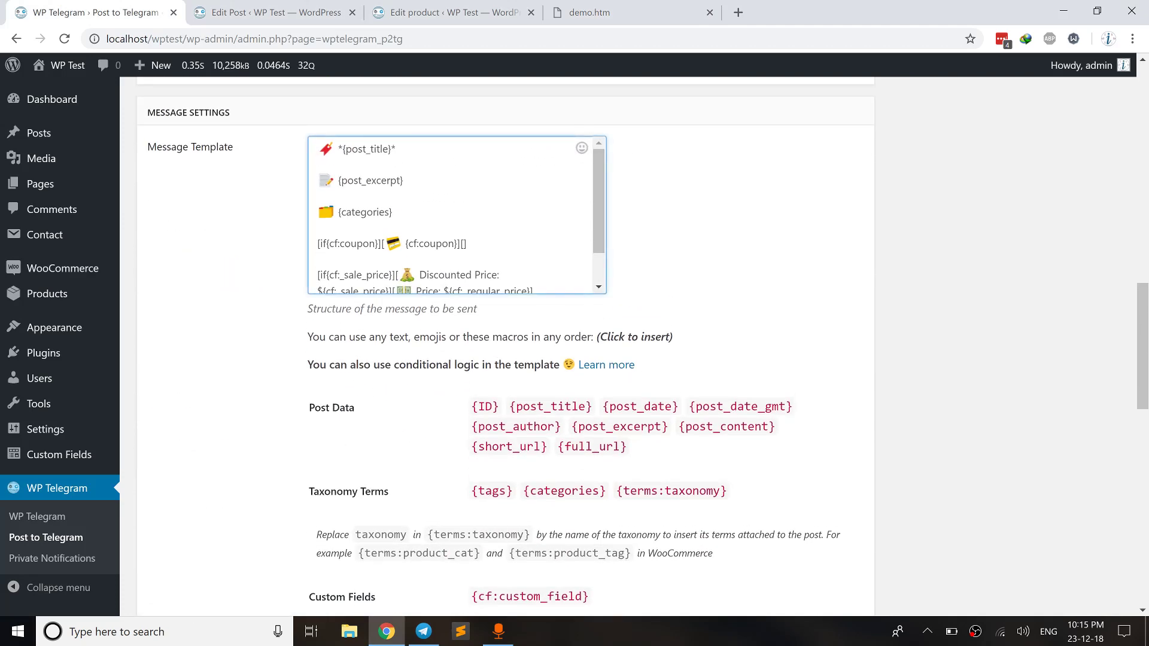
scroll(455, 215, "down", 1)
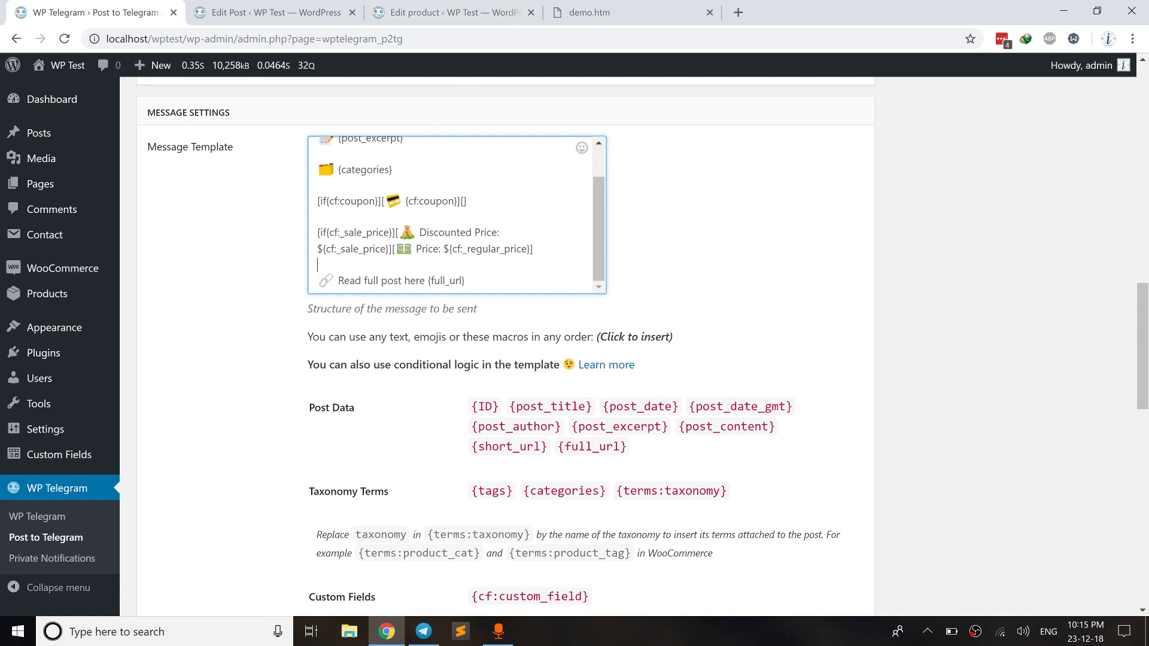
triple_click(446, 201)
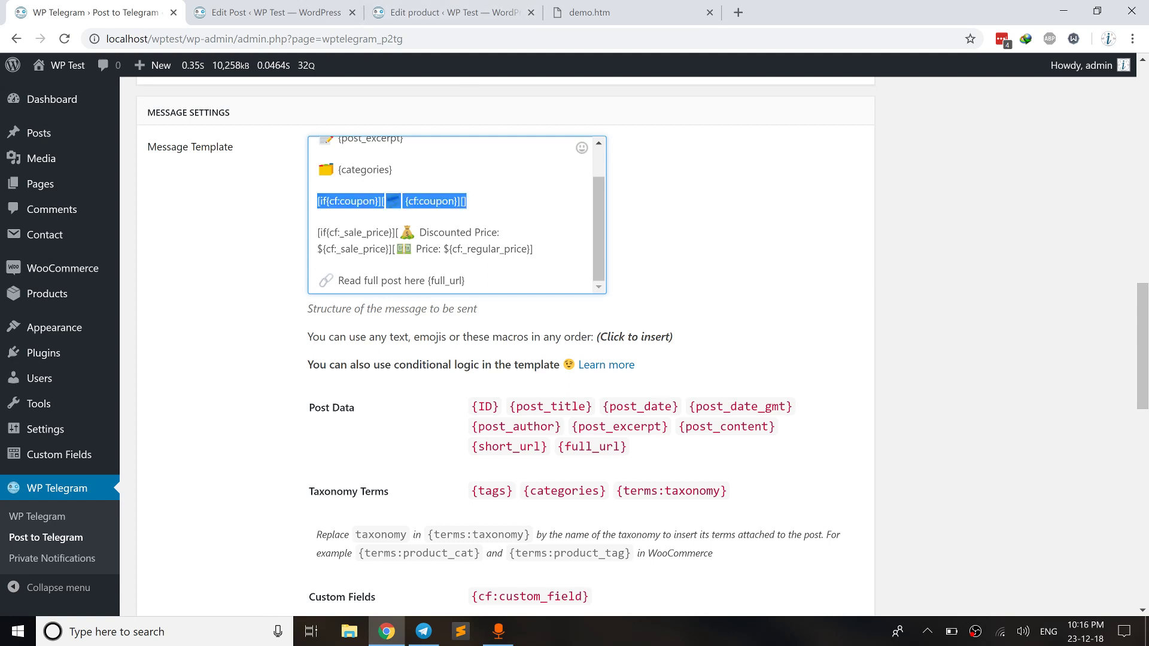
key("Home")
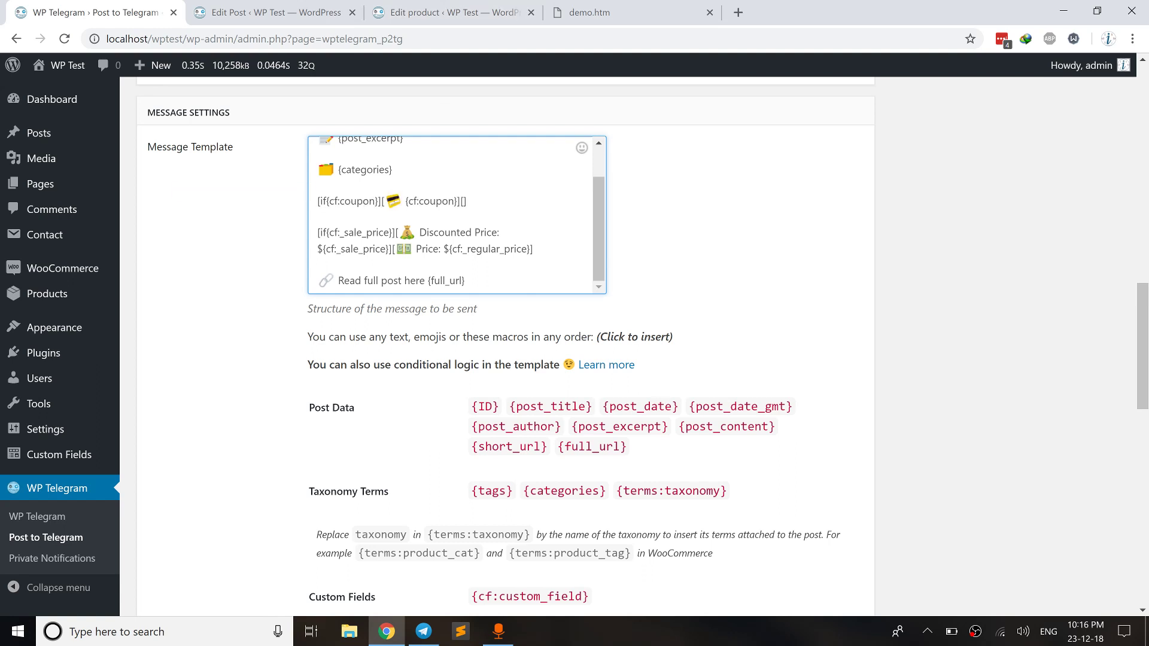
key("shift+End")
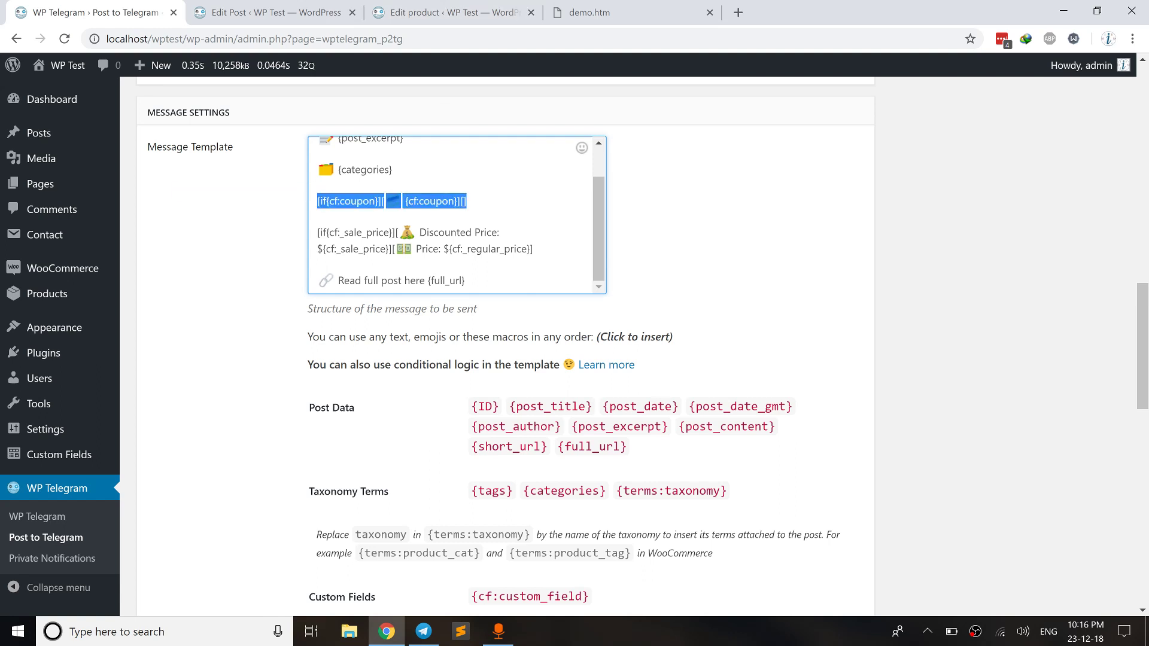
left_click(393, 170)
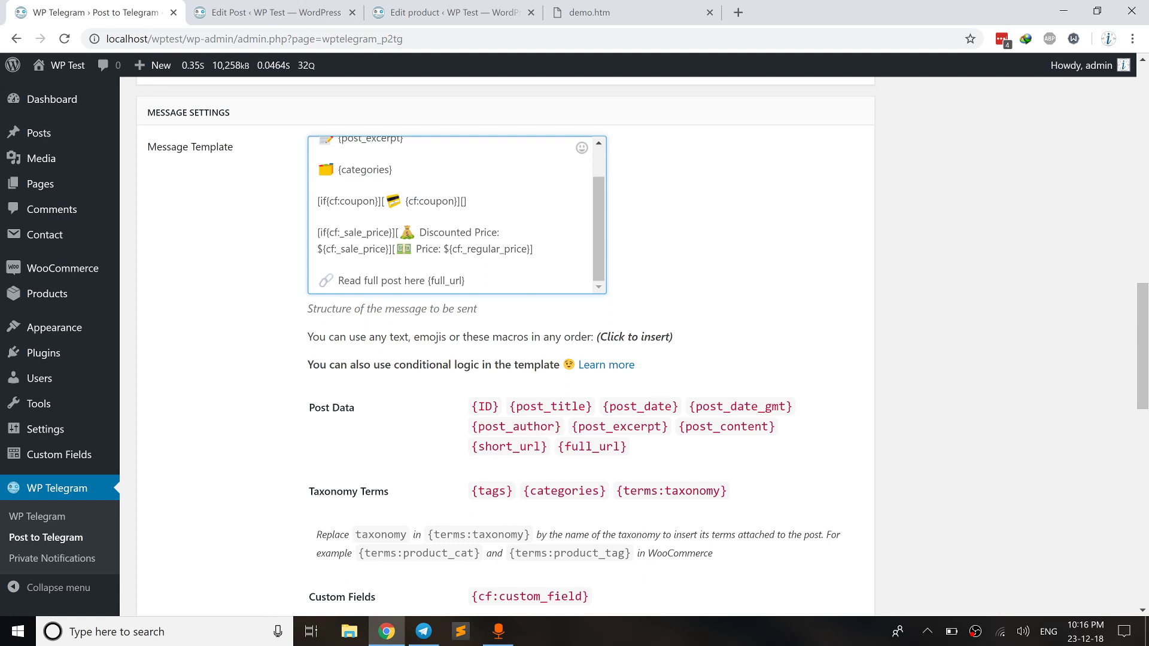
key("Down")
key("Home")
key("shift+ctrl+Right")
key("shift+End")
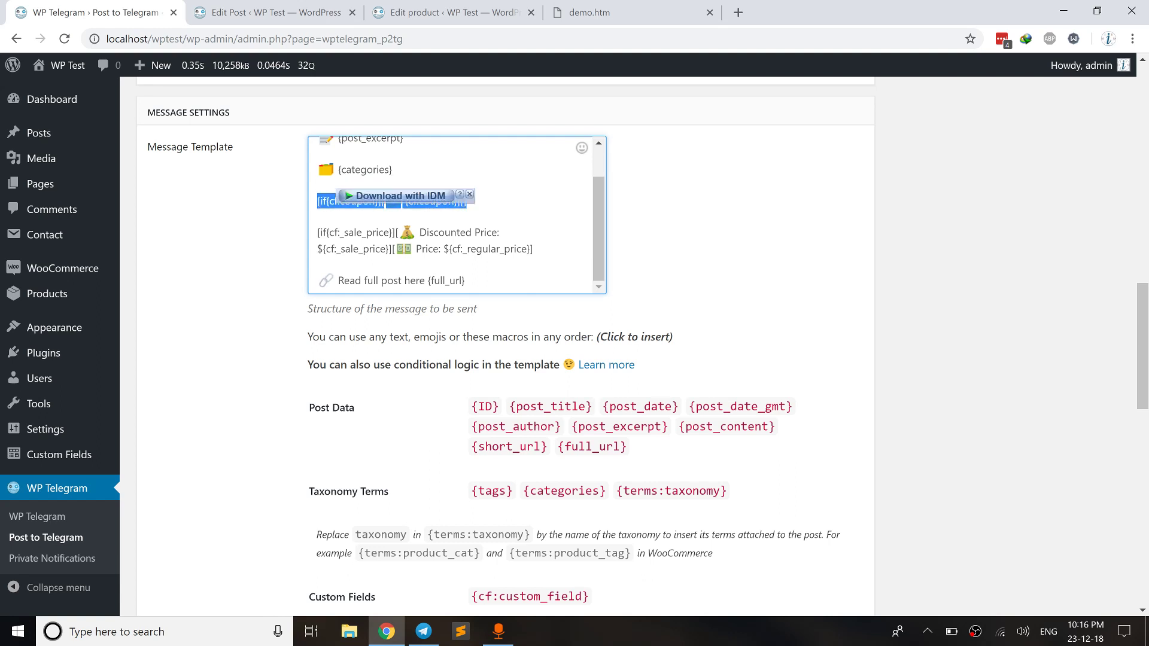
key("Right")
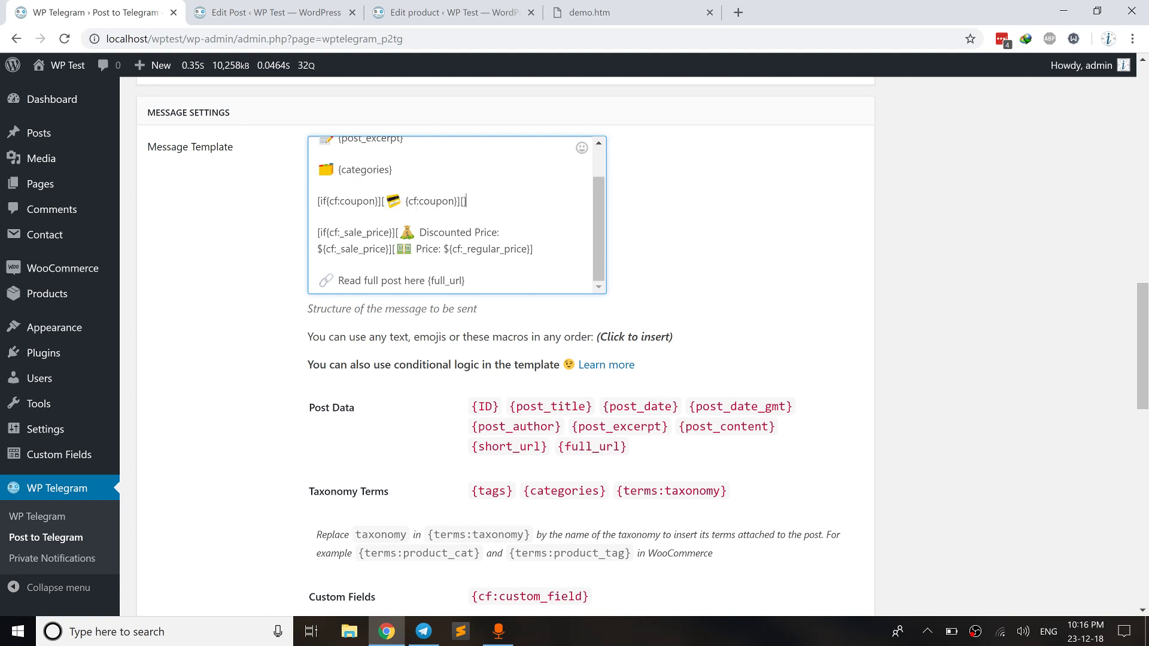
Inspect the spacing between the coupon and price lines in Telegram, then the consequence block of the second example in demo.htm
left_click(432, 633)
left_click(466, 438)
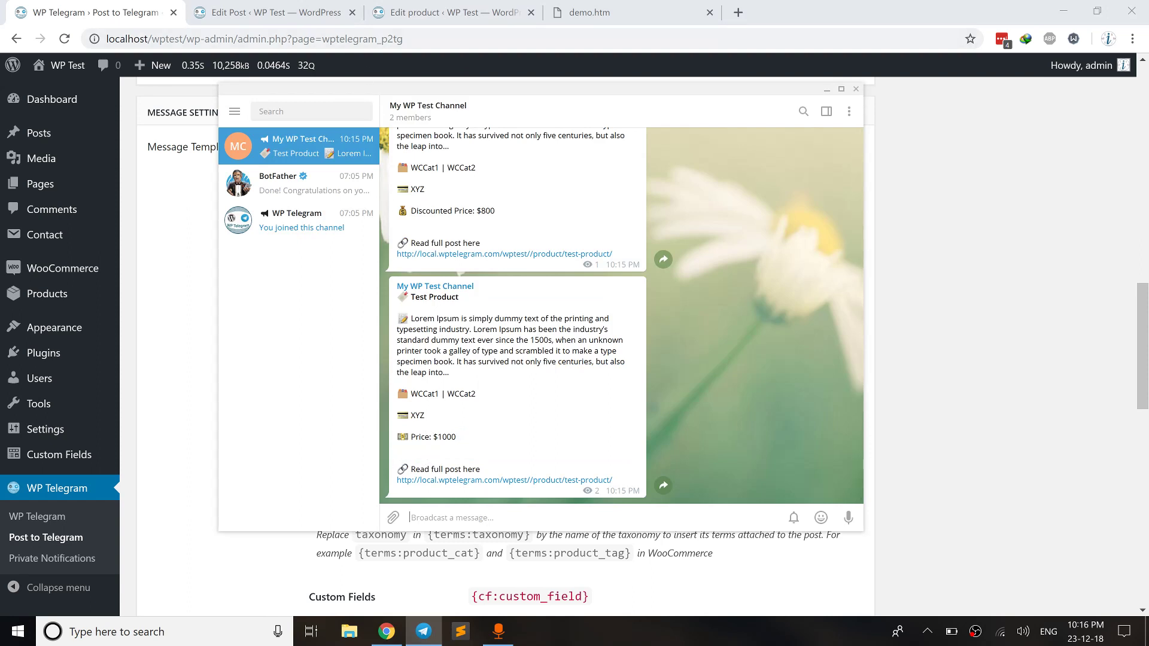
left_click_drag(425, 417, 458, 441)
left_click(589, 12)
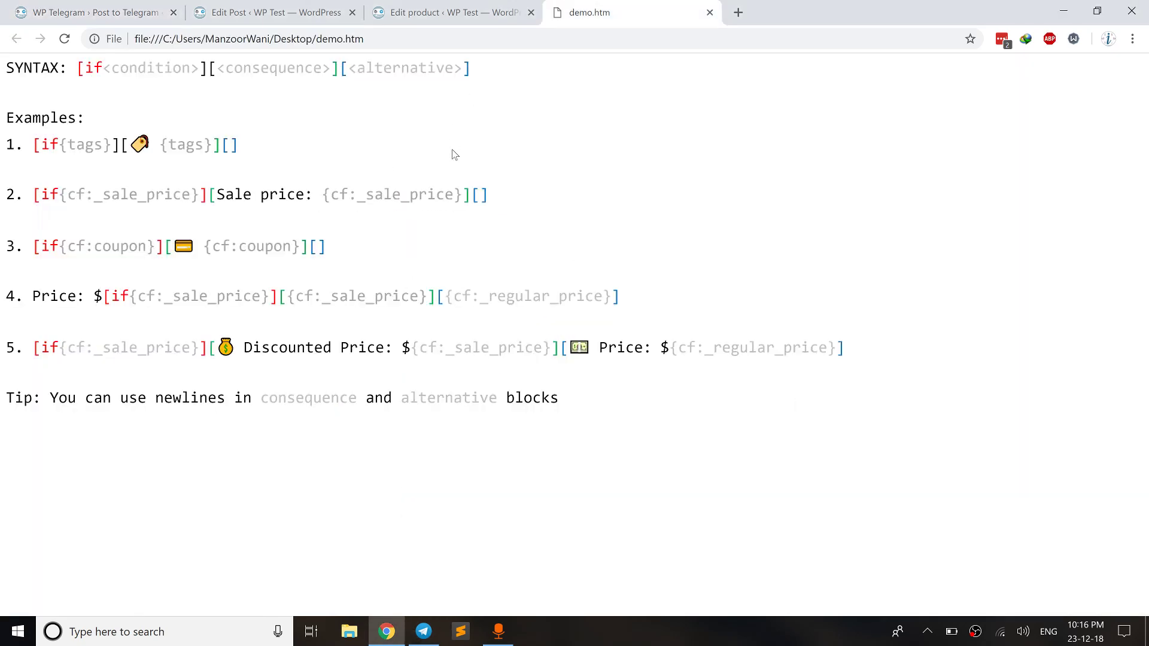
left_click_drag(216, 194, 462, 194)
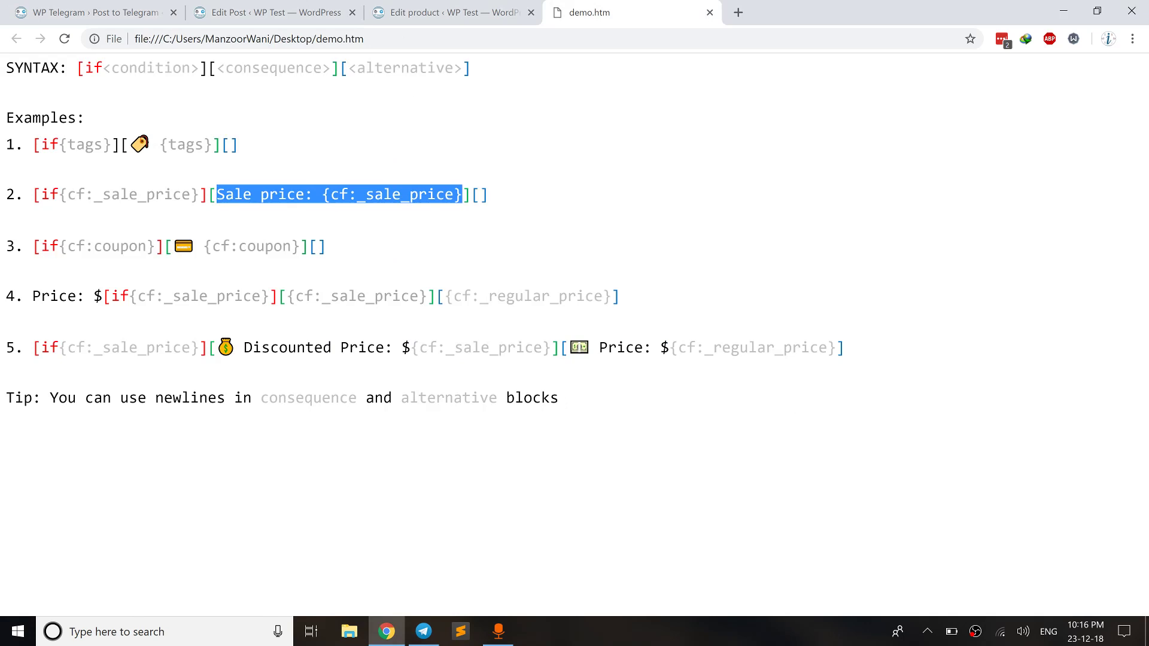
Remove the discounted/regular price conditional from the WP Telegram message template and save the settings
left_click(141, 9)
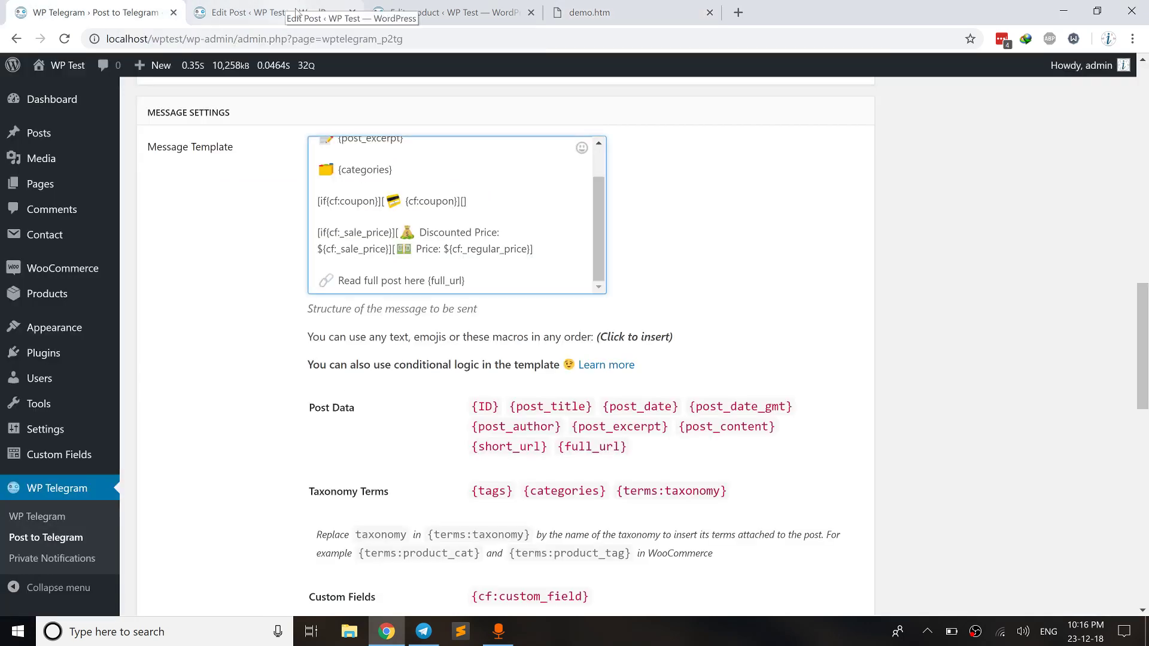
left_click(466, 201)
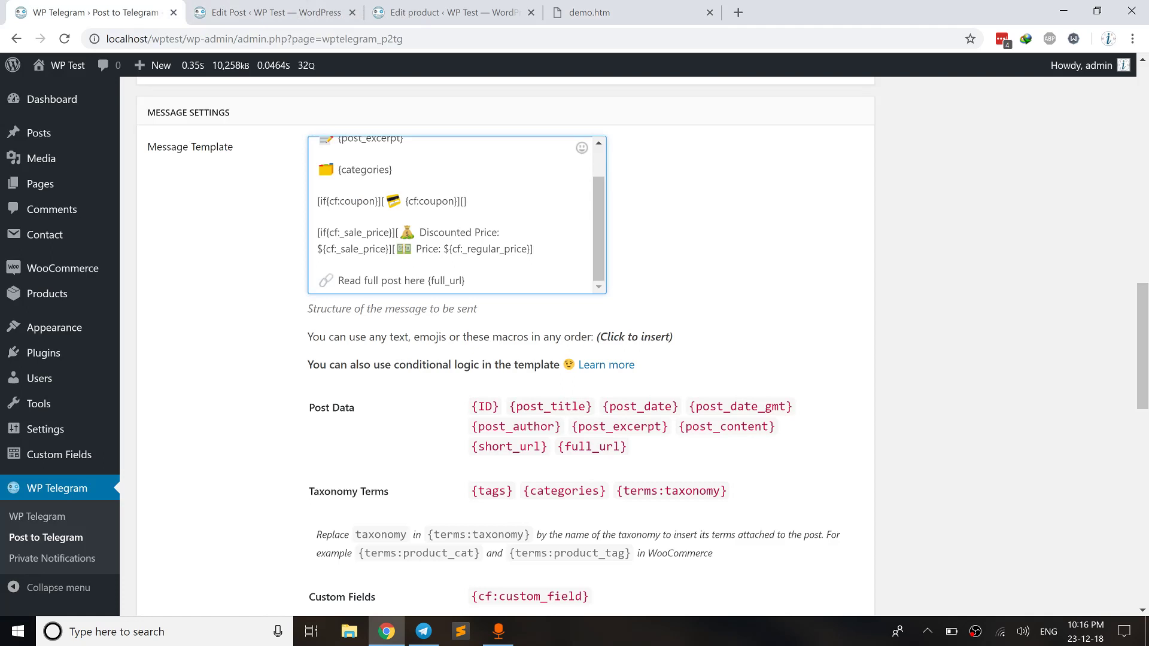
left_click_drag(317, 232, 533, 249)
key("BackSpace")
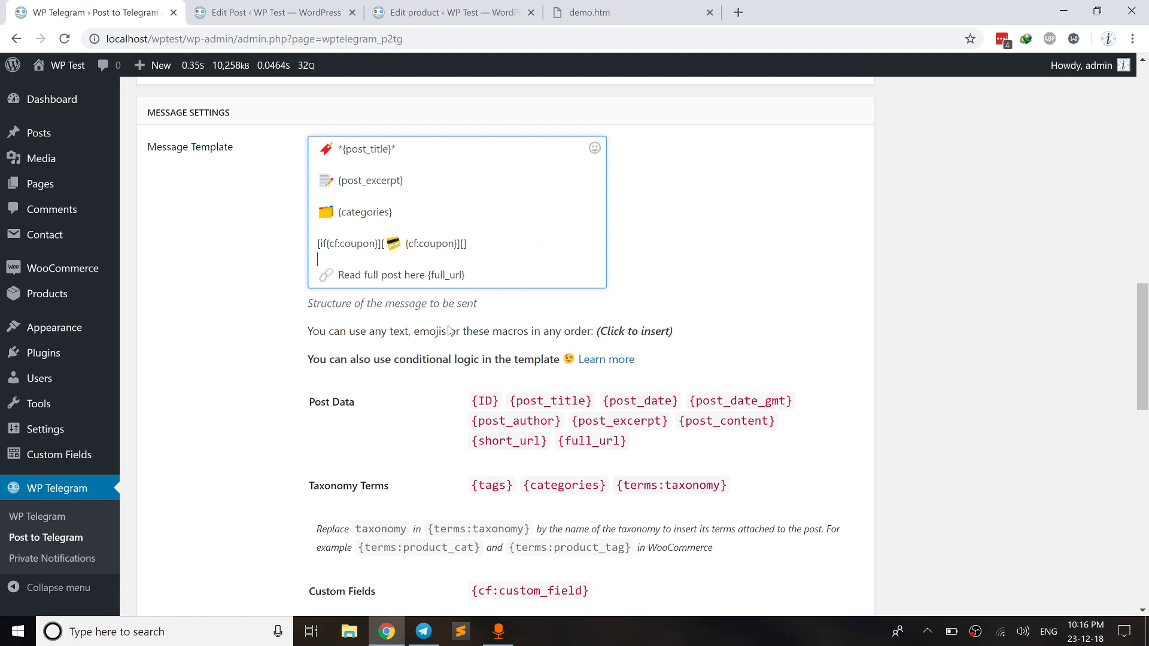
left_click(321, 444)
scroll(321, 444, "down", 2)
scroll(322, 444, "down", 15)
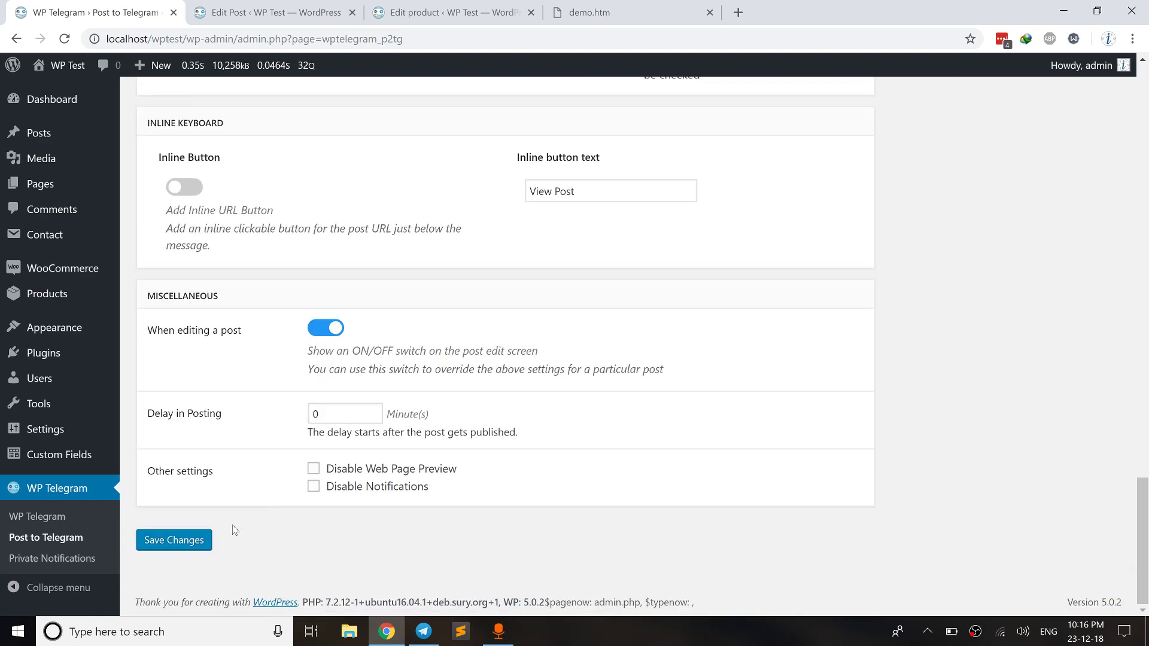
left_click(193, 544)
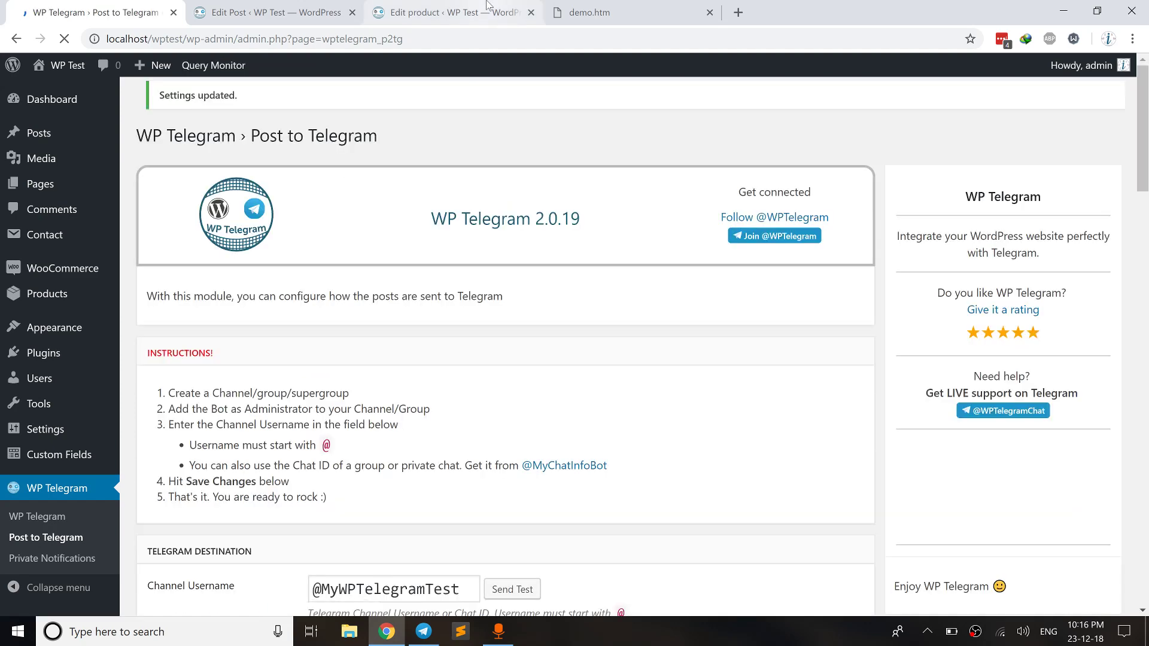
Set Send to Telegram to Yes for Test Product, clear its Coupon field and update the product
left_click(487, 5)
scroll(641, 347, "down", 8)
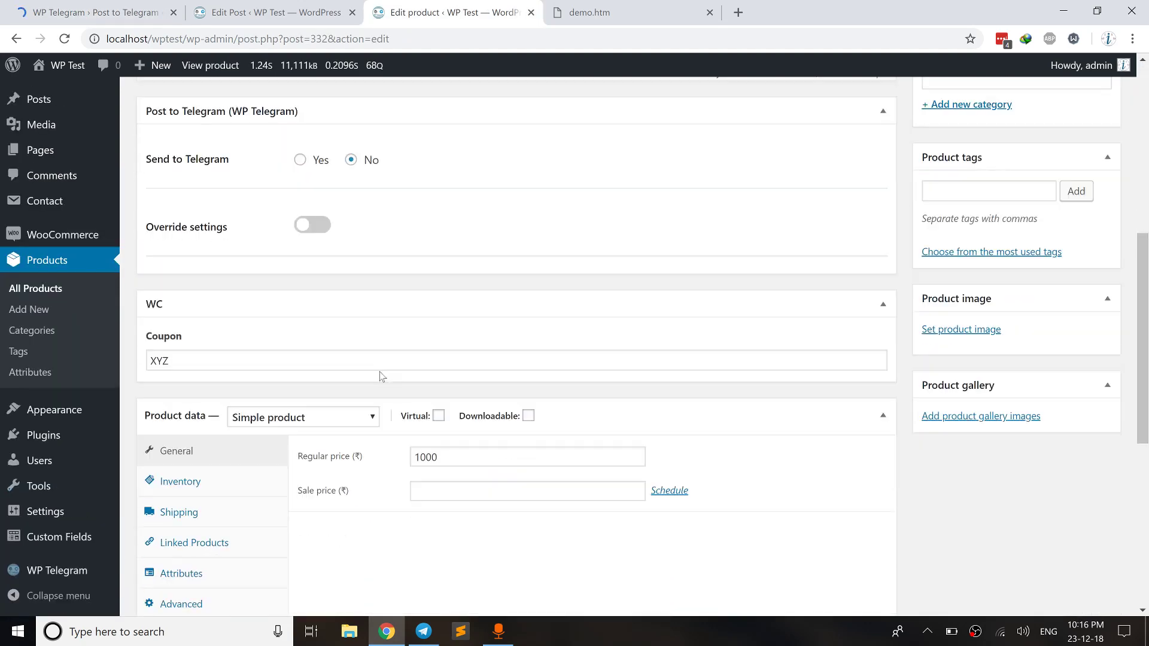
left_click(300, 160)
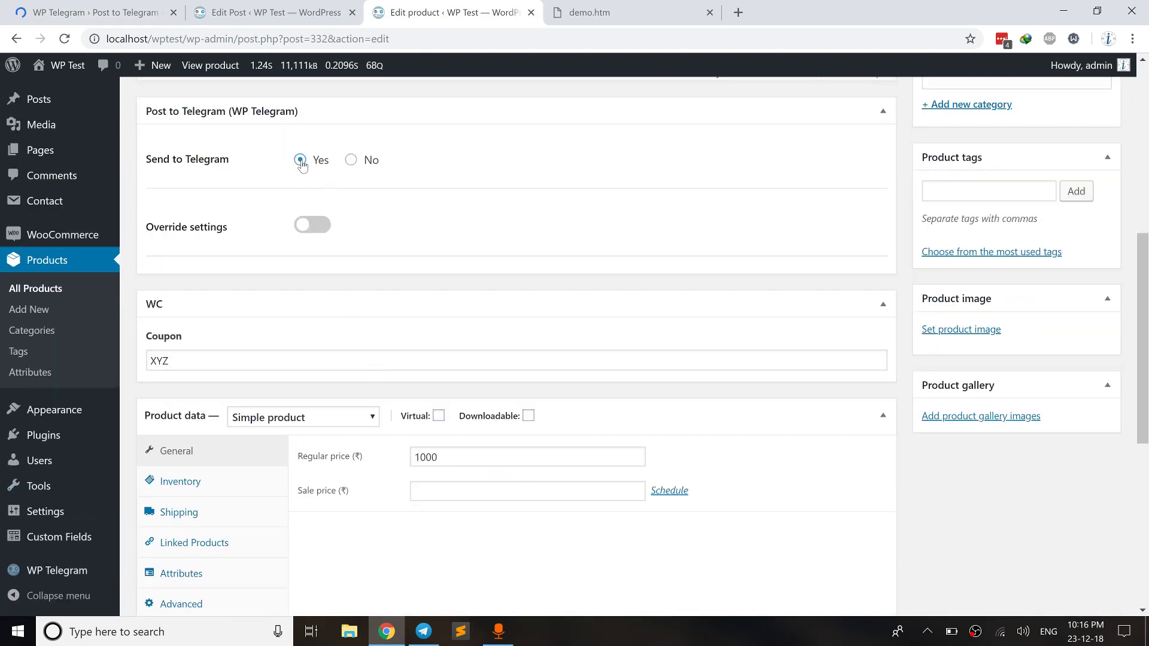
left_click(203, 361)
key("ctrl+a")
key("BackSpace")
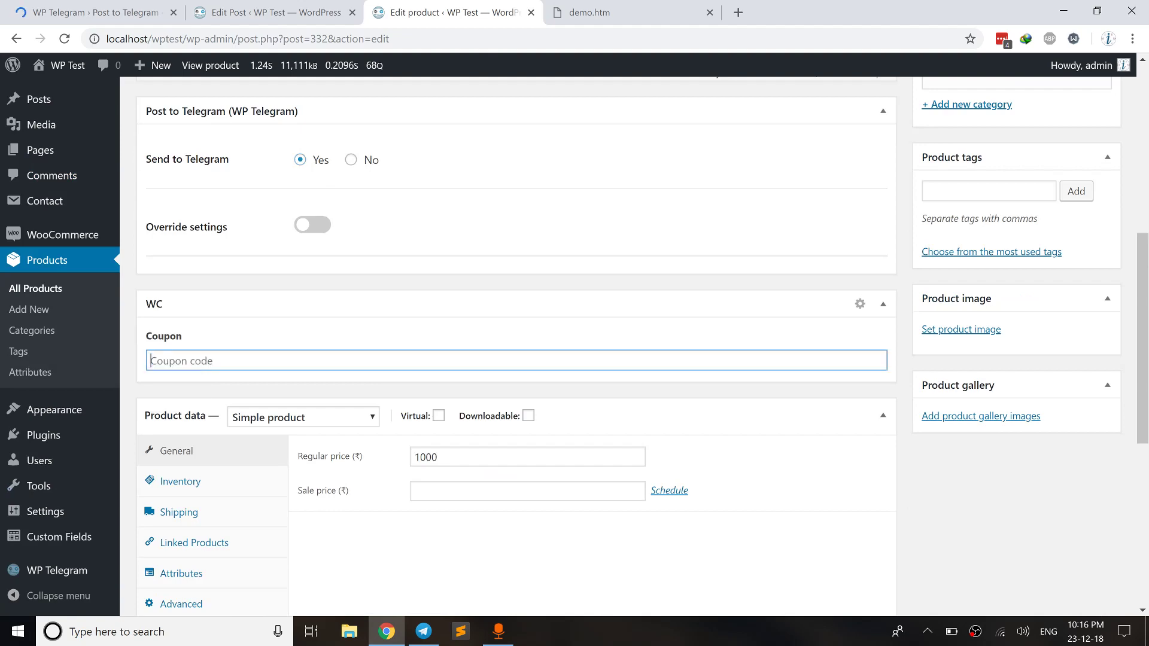
scroll(796, 334, "up", 5)
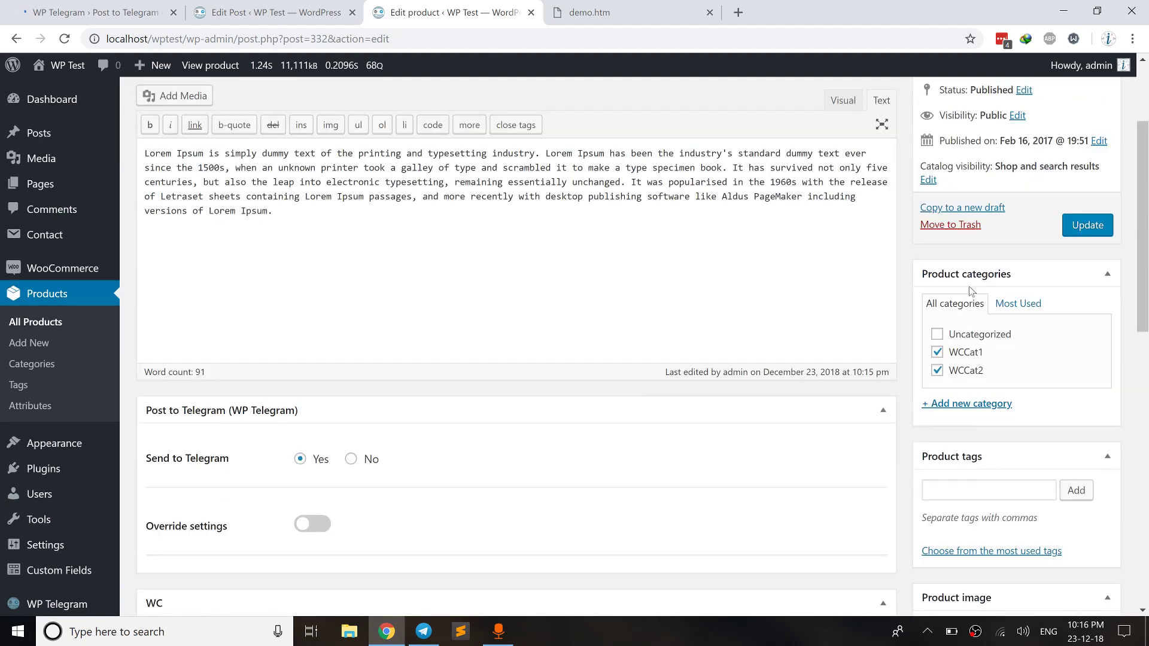
left_click(1075, 229)
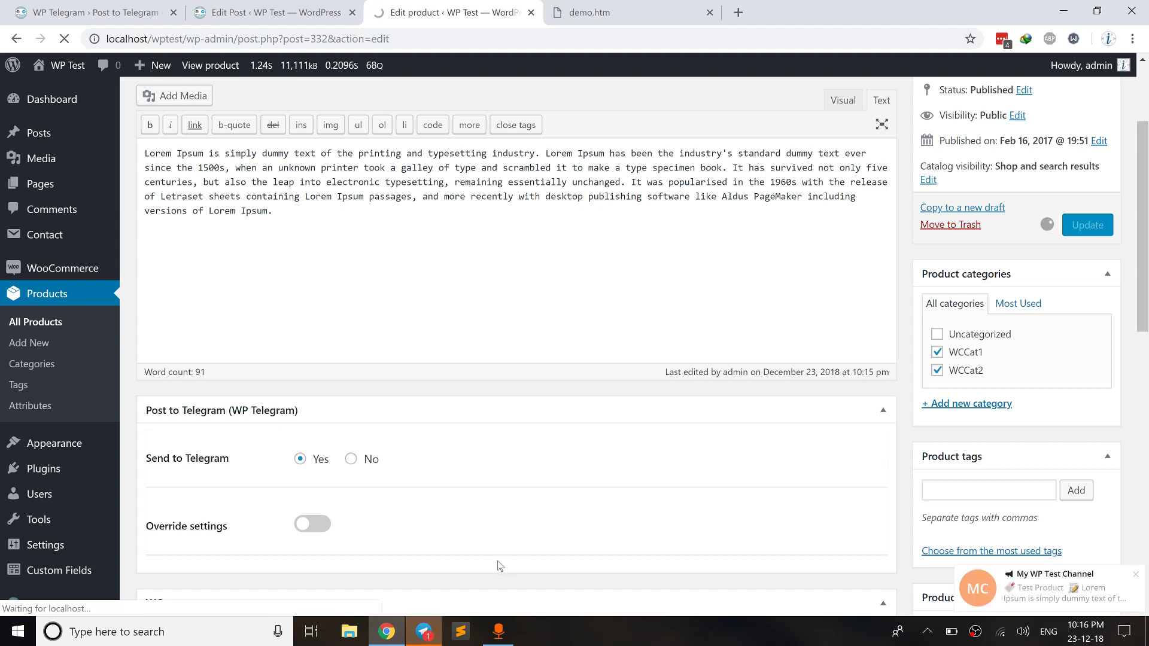
Switch to Telegram and inspect the blank space above the full-post link in the latest Test Product message
left_click(424, 631)
mouse_move(468, 435)
left_mouse_down()
mouse_move(472, 458)
mouse_move(490, 451)
mouse_move(426, 450)
mouse_move(456, 451)
left_mouse_up()
In the message template, put {cf:coupon} with its emoji on its own line inside the consequence block and remove the blank line after {categories}
left_click(172, 5)
left_click(172, 5)
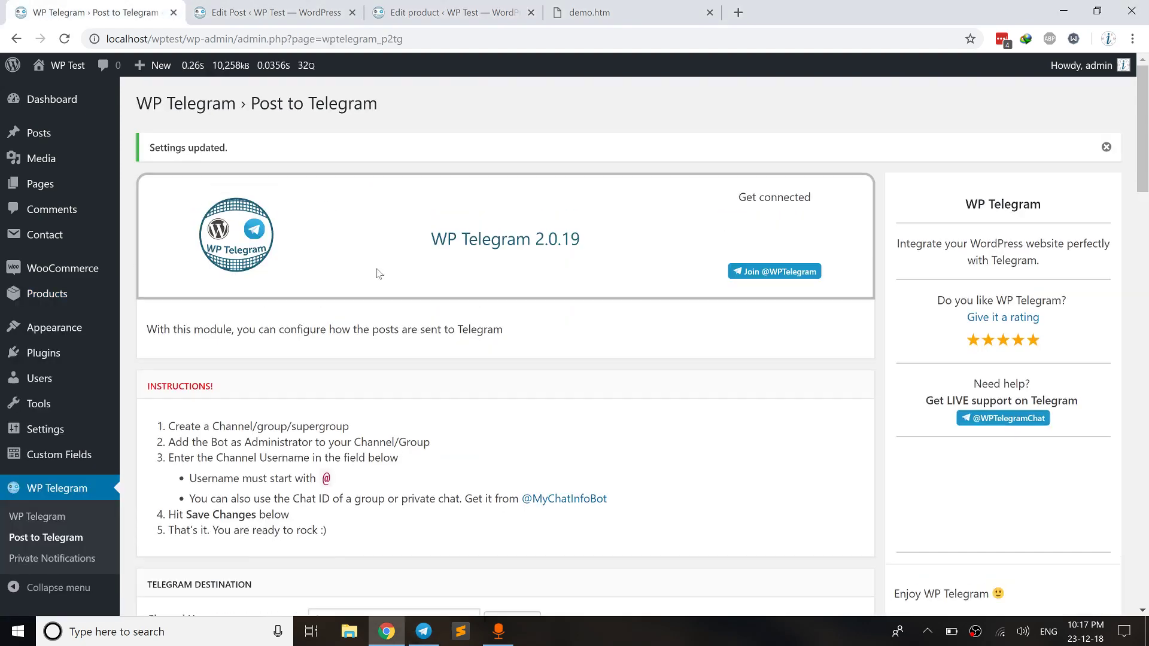
scroll(374, 413, "down", 15)
scroll(374, 415, "down", 4)
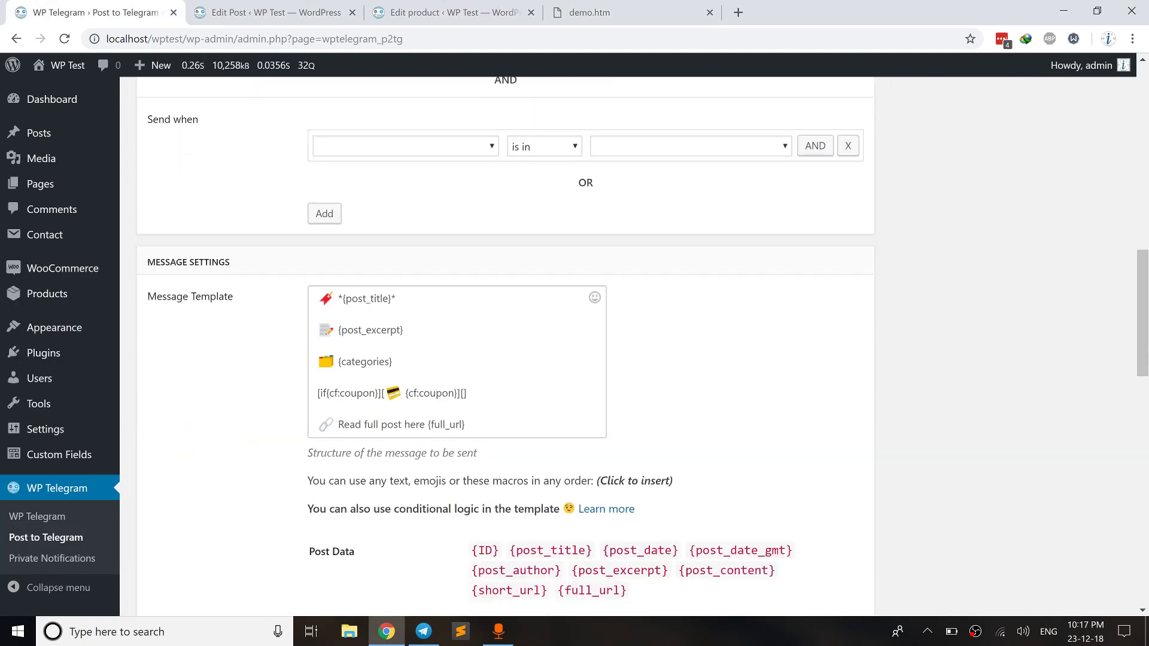
left_click(383, 318)
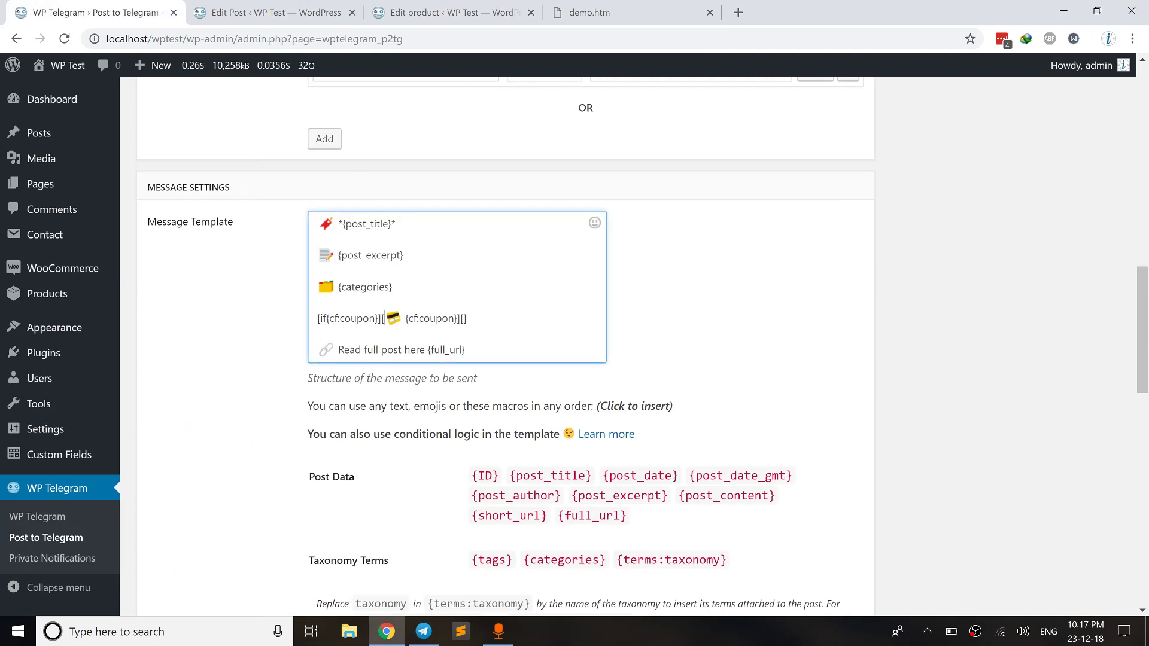
key("Return")
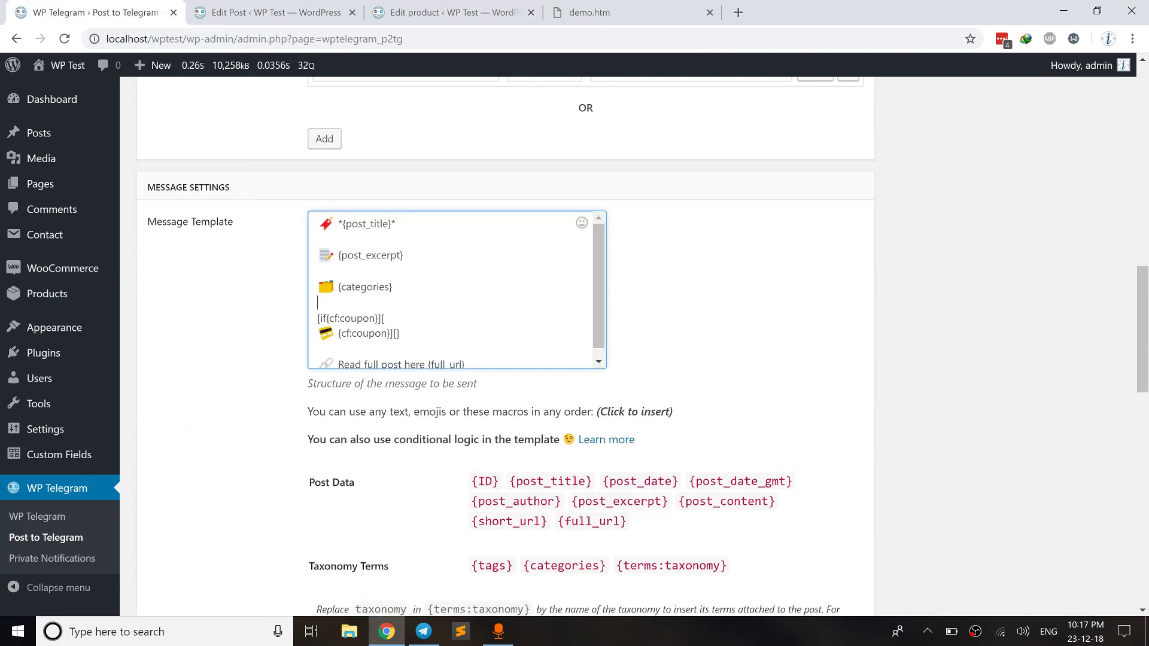
key("BackSpace")
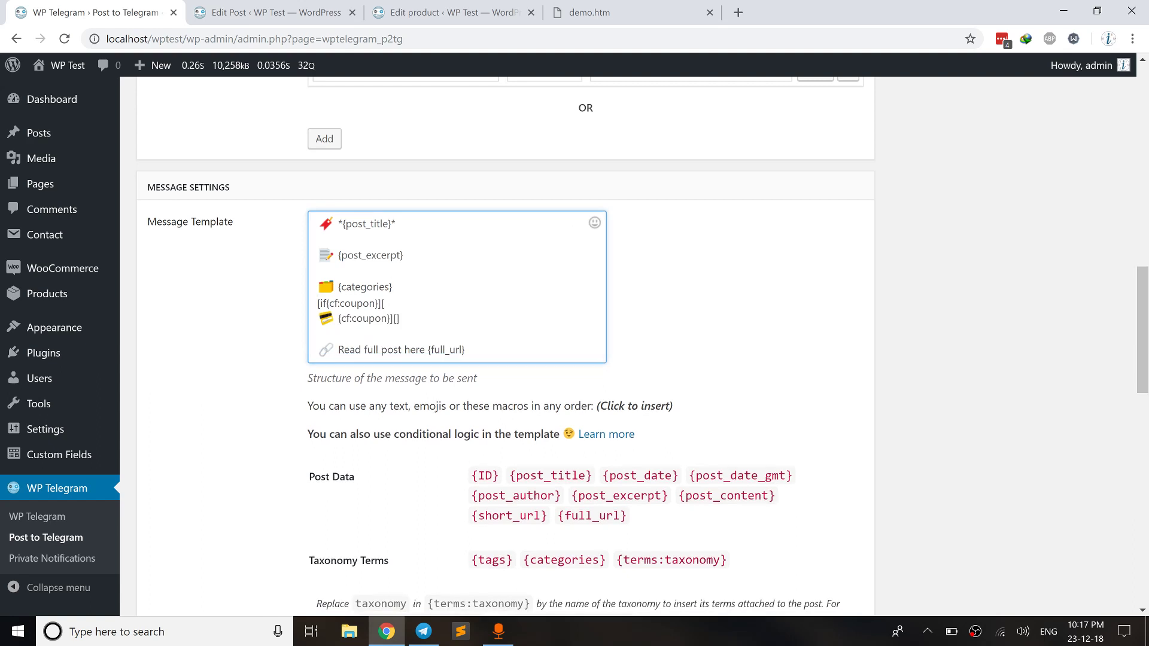
key("Return")
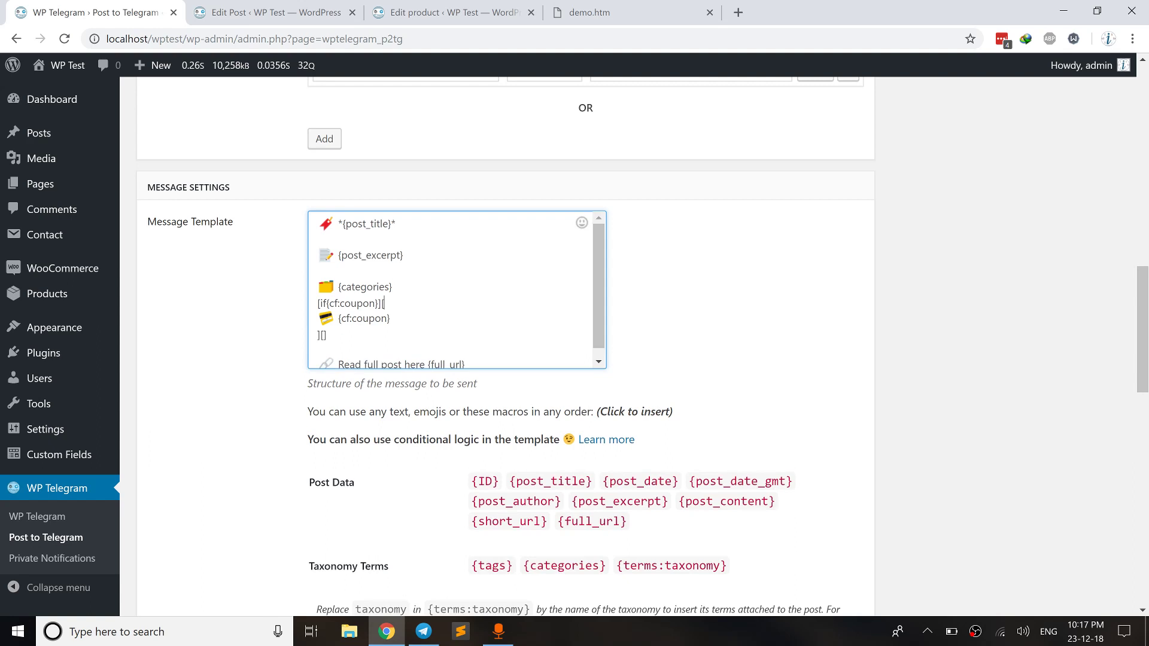
Review the coupon conditional's condition and consequence lines, and remove the blank line between the conditional and the full-post link
key("shift+Home")
key("End")
left_click_drag(379, 303, 322, 303)
left_click(384, 303)
key("Down")
key("shift+Left")
key("shift+Left")
key("shift+Left")
key("shift+Left")
key("shift+Left")
key("shift+Left")
key("shift+Left")
key("shift+Left")
key("shift+Left")
key("shift+Left")
key("shift+Left")
key("shift+Left")
key("shift+Left")
left_click(326, 335)
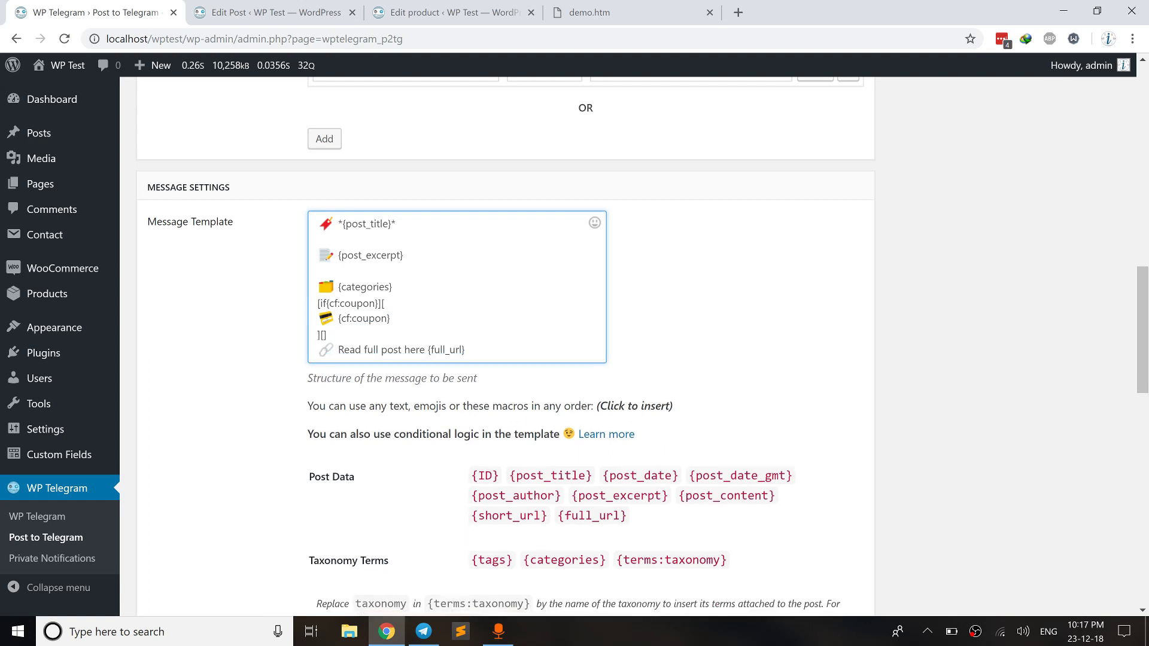
Check the {categories} line above the coupon conditional and save the Post to Telegram settings
scroll(505, 345, "up", 1)
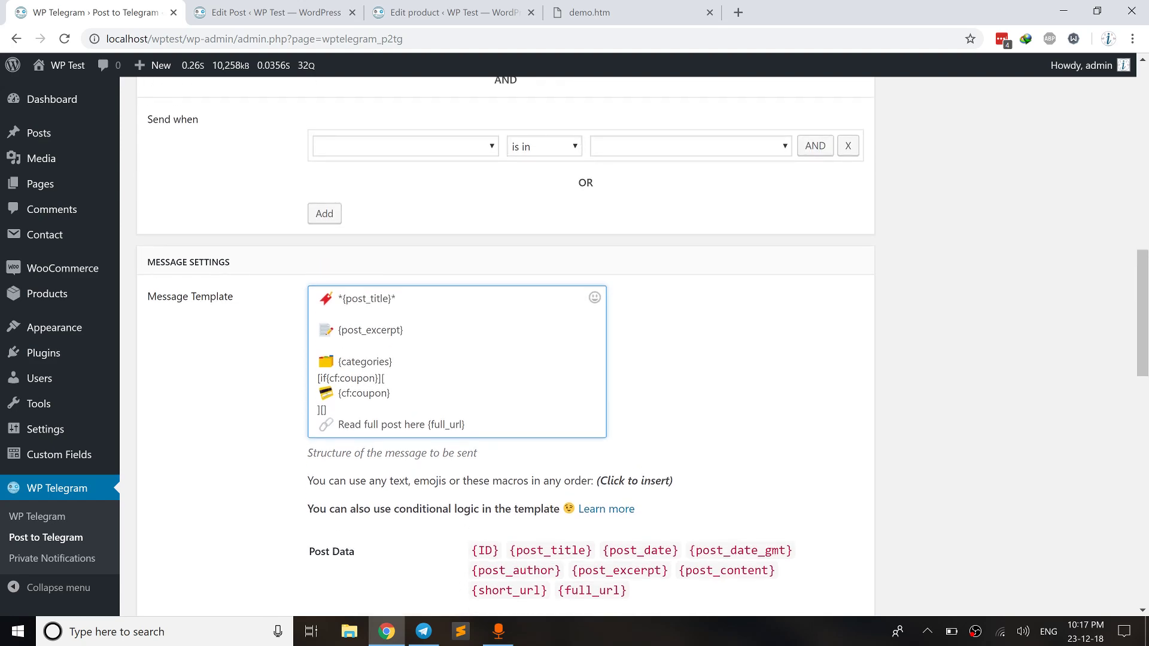
left_click_drag(393, 361, 335, 362)
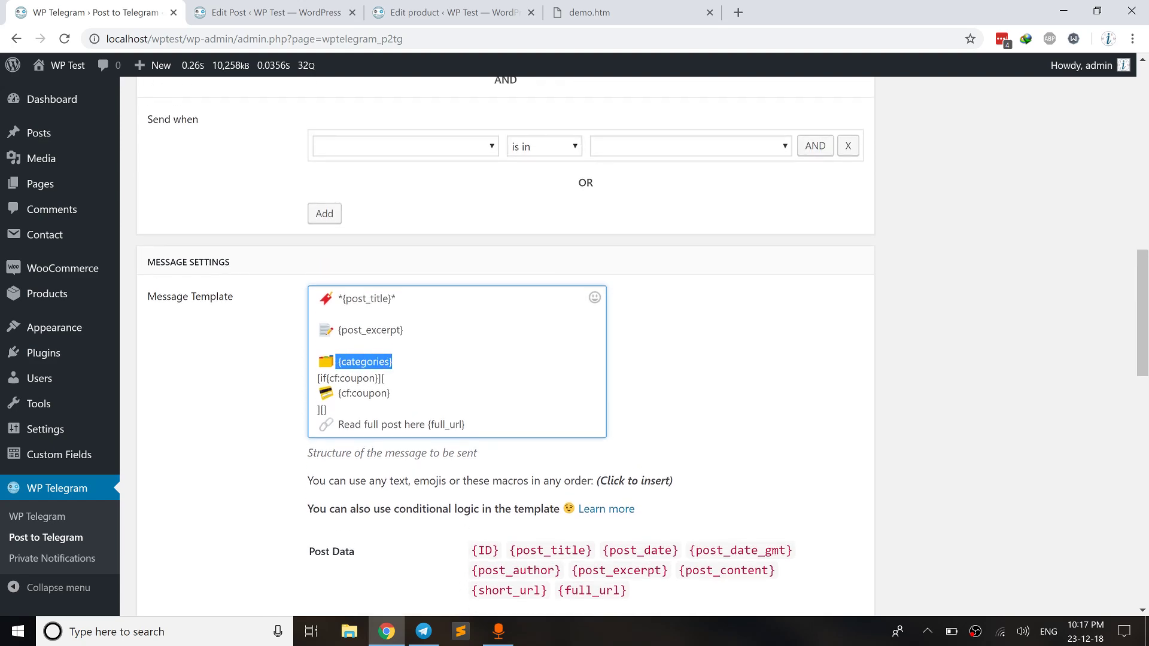
scroll(215, 531, "down", 15)
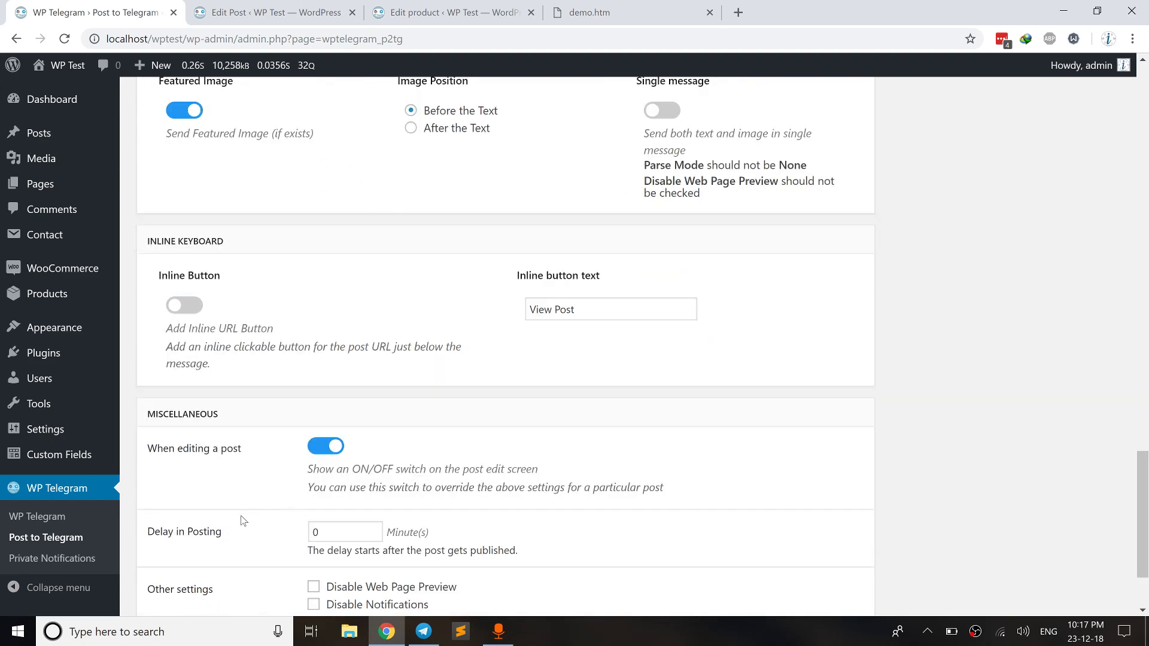
left_click(205, 542)
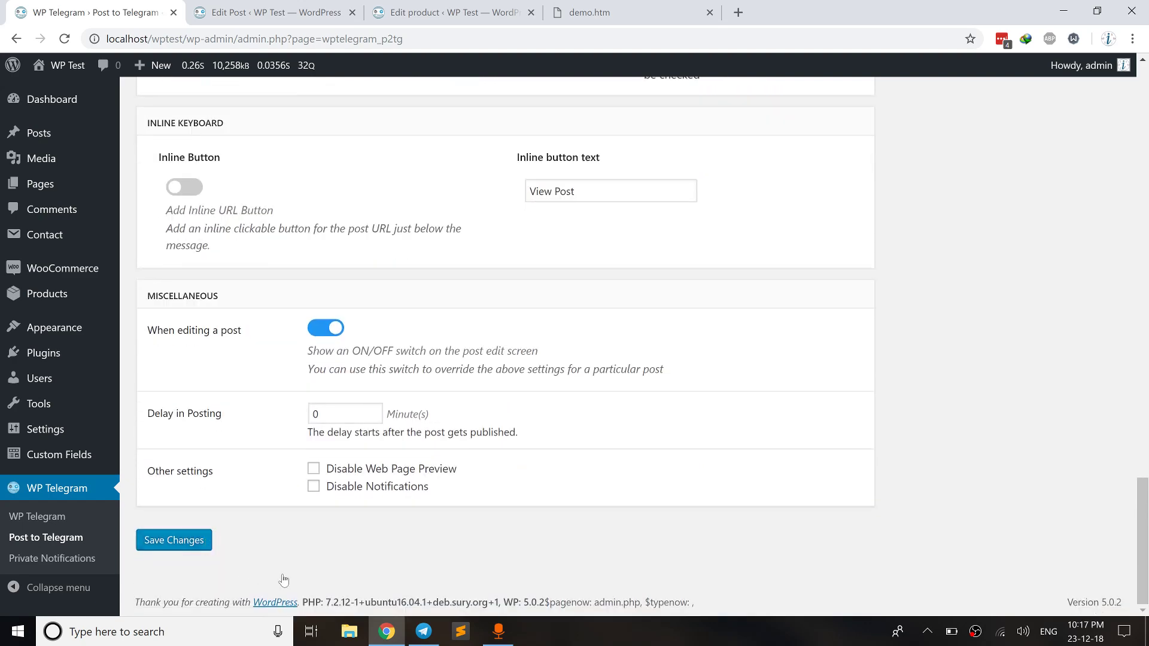
scroll(344, 537, "up", 8)
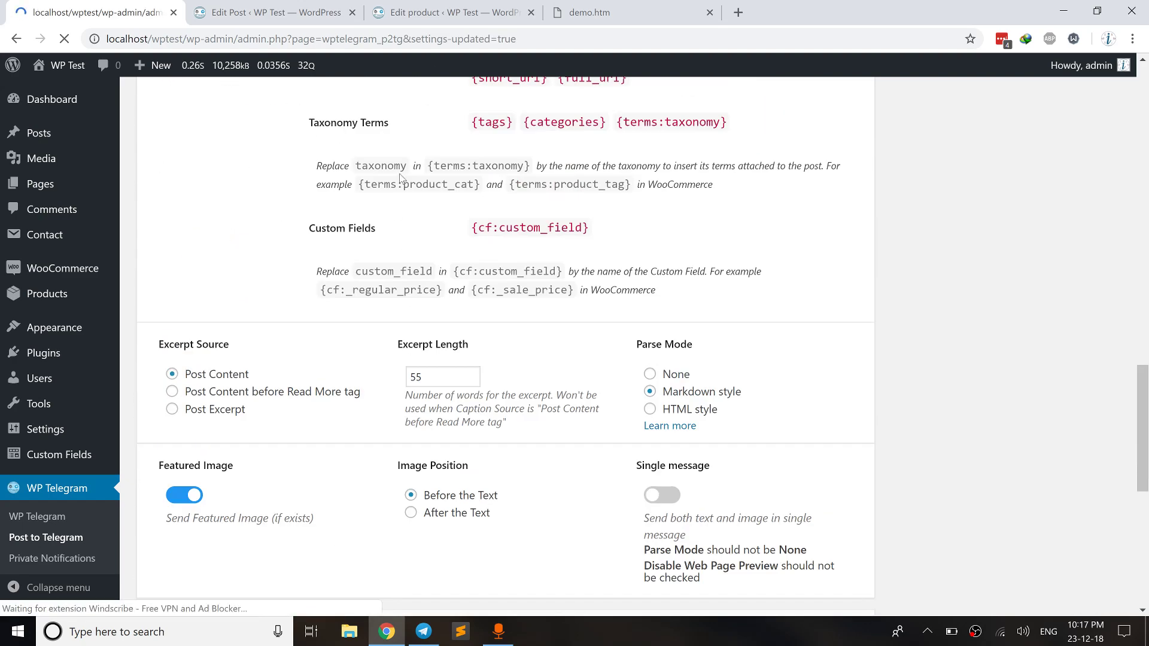
On the Test Product edit page, enable Send to Telegram, leave the Coupon field empty, and update the product
key("ctrl+3")
scroll(215, 507, "down", 6)
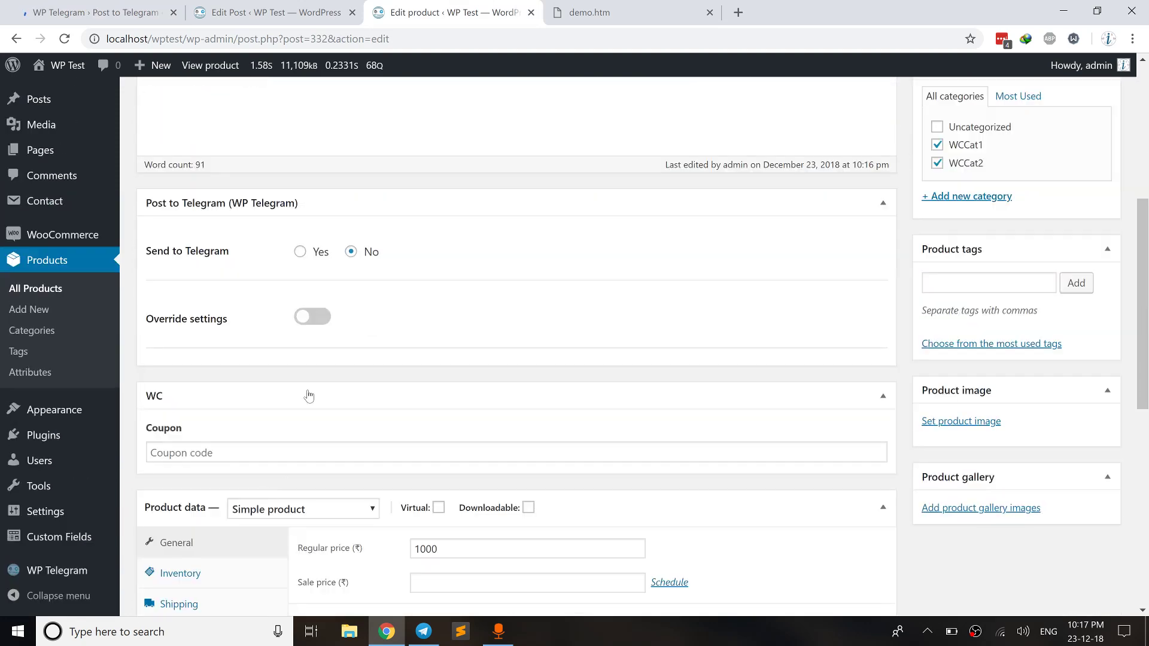
left_click(300, 234)
left_click(151, 435)
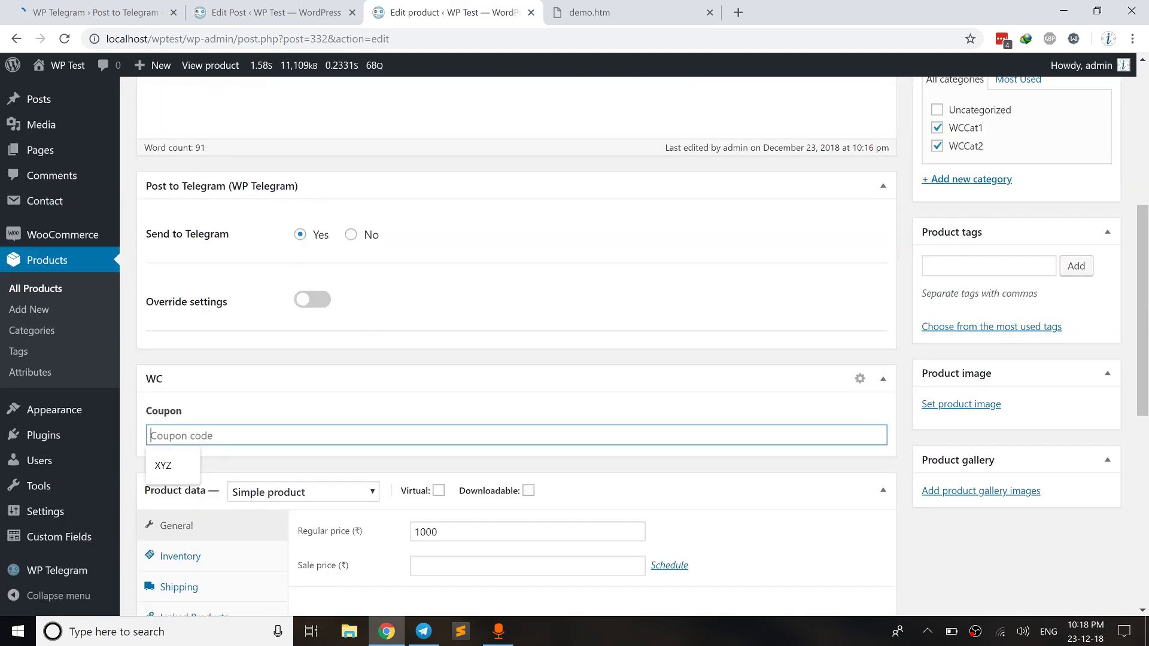
left_click(902, 305)
scroll(904, 305, "up", 3)
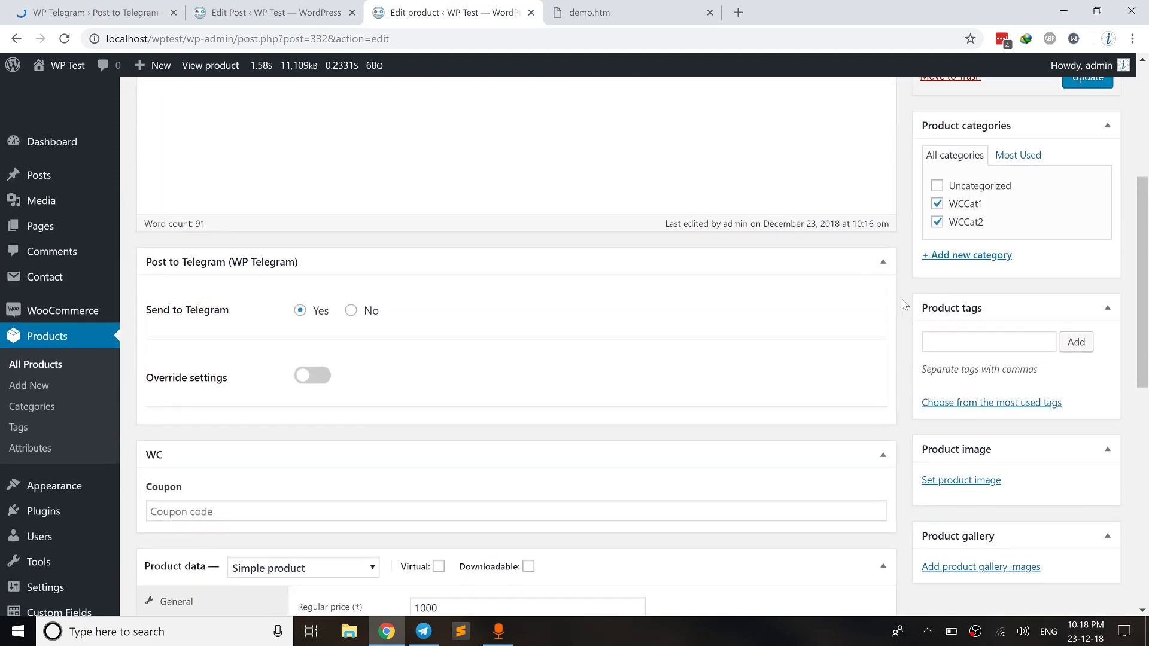
scroll(904, 305, "up", 2)
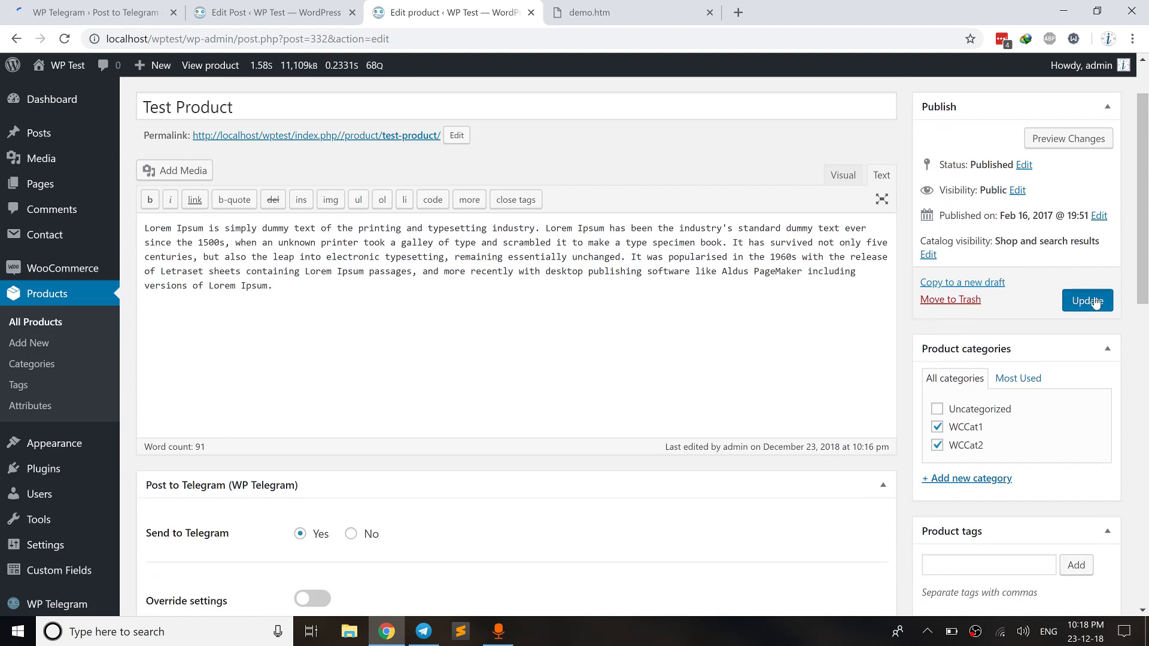
left_click(1089, 300)
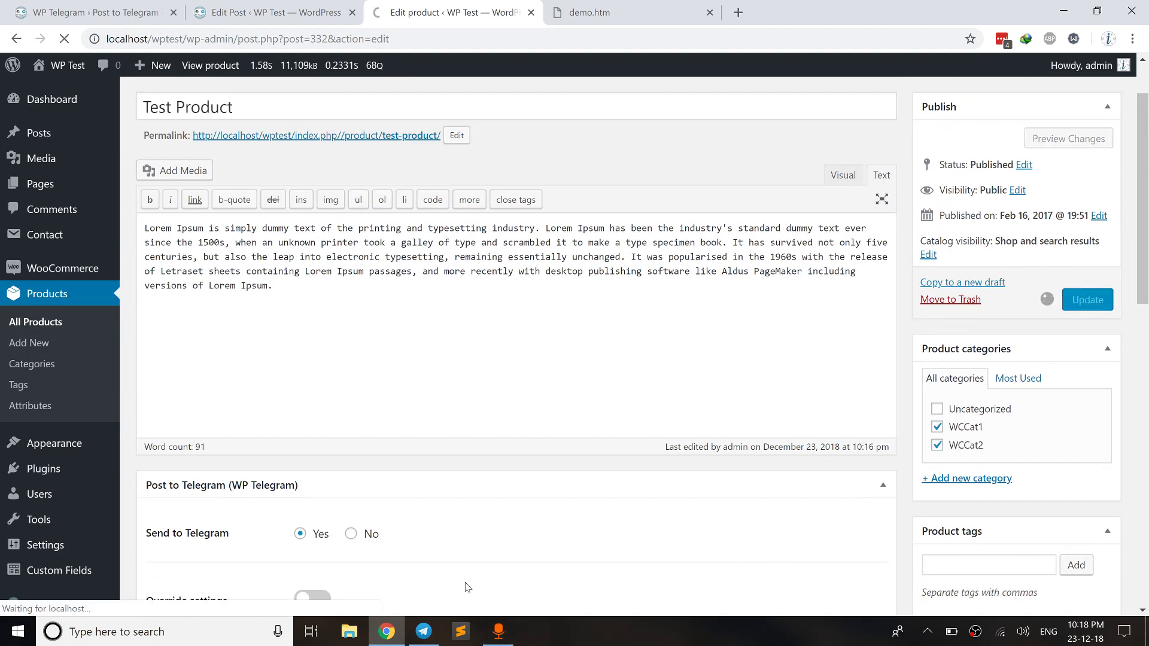
Switch to Telegram and compare the spacing below the categories line in the two latest Test Product messages
left_click(424, 632)
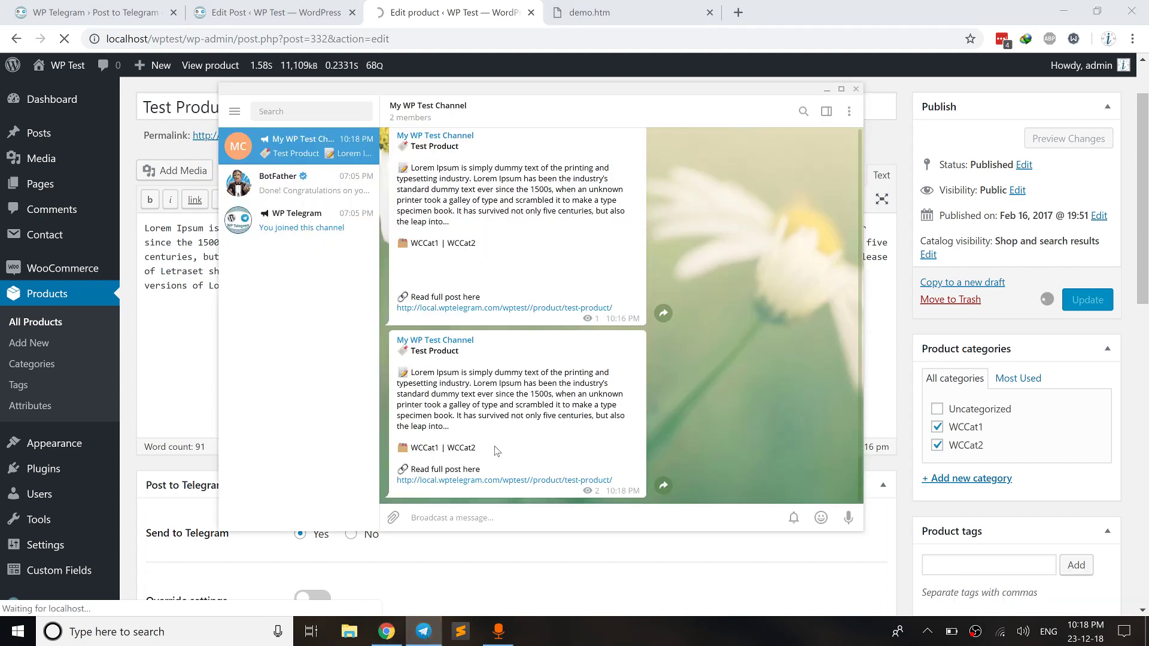
left_click_drag(496, 450, 397, 449)
left_click(449, 266)
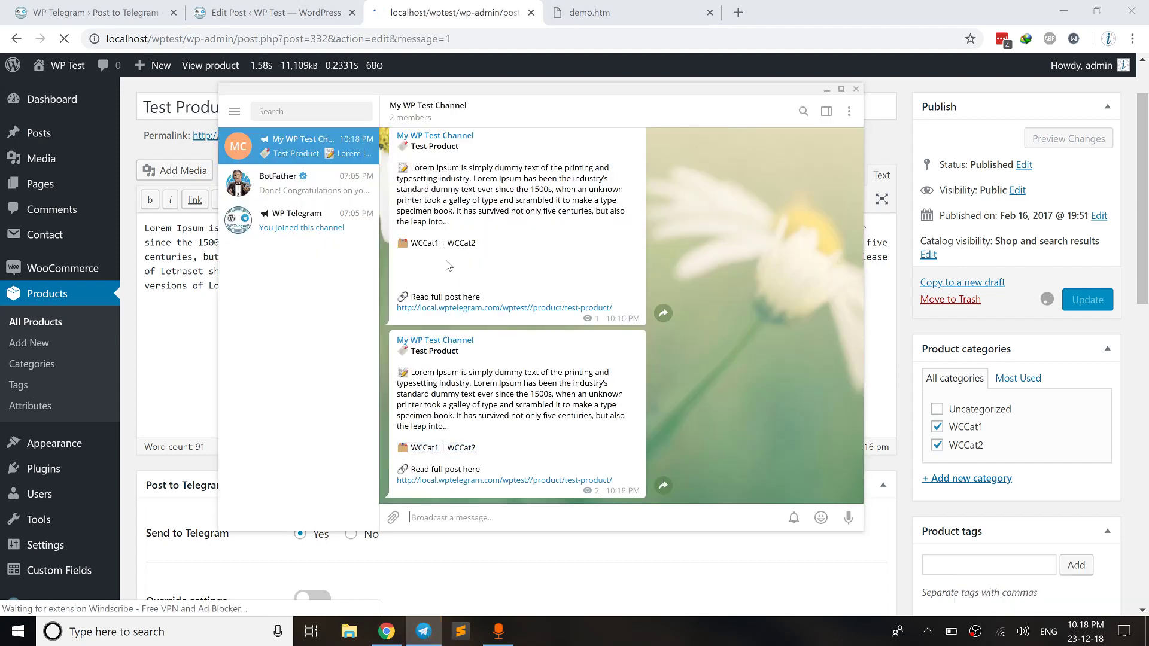
left_click_drag(449, 265, 455, 251)
left_click_drag(638, 449, 460, 447)
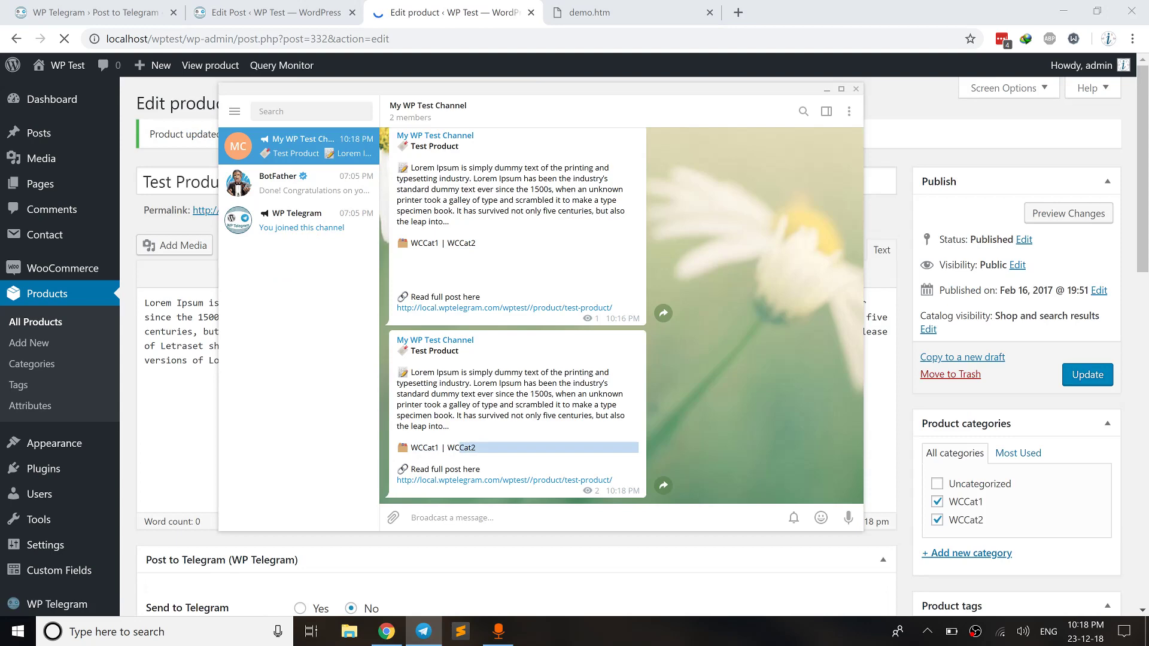
left_click(486, 457)
Back in the browser, set Test Product's coupon to XYZ, enable Send to Telegram, and update the product
left_click(409, 5)
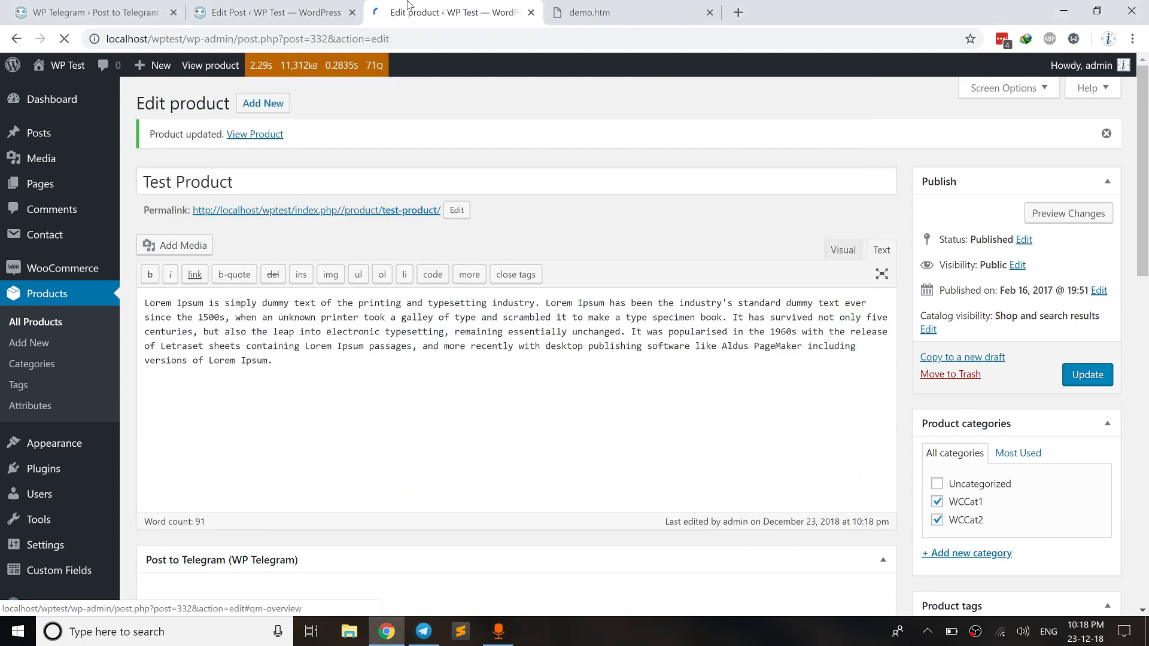
scroll(274, 344, "down", 5)
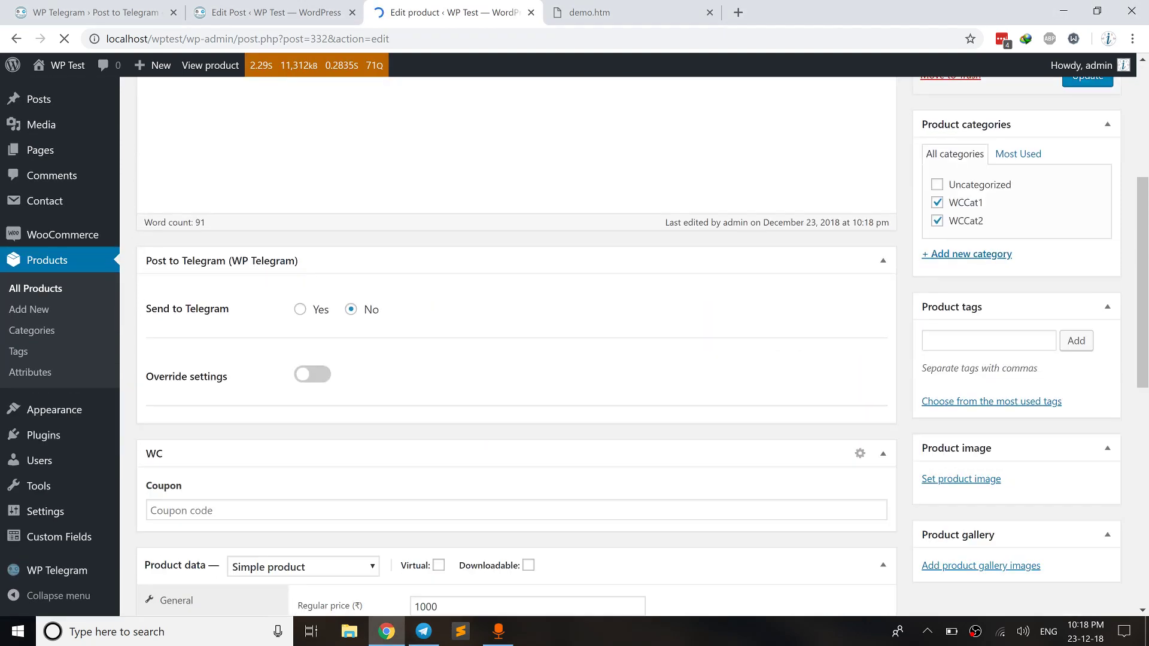
left_click(180, 511)
left_click(174, 540)
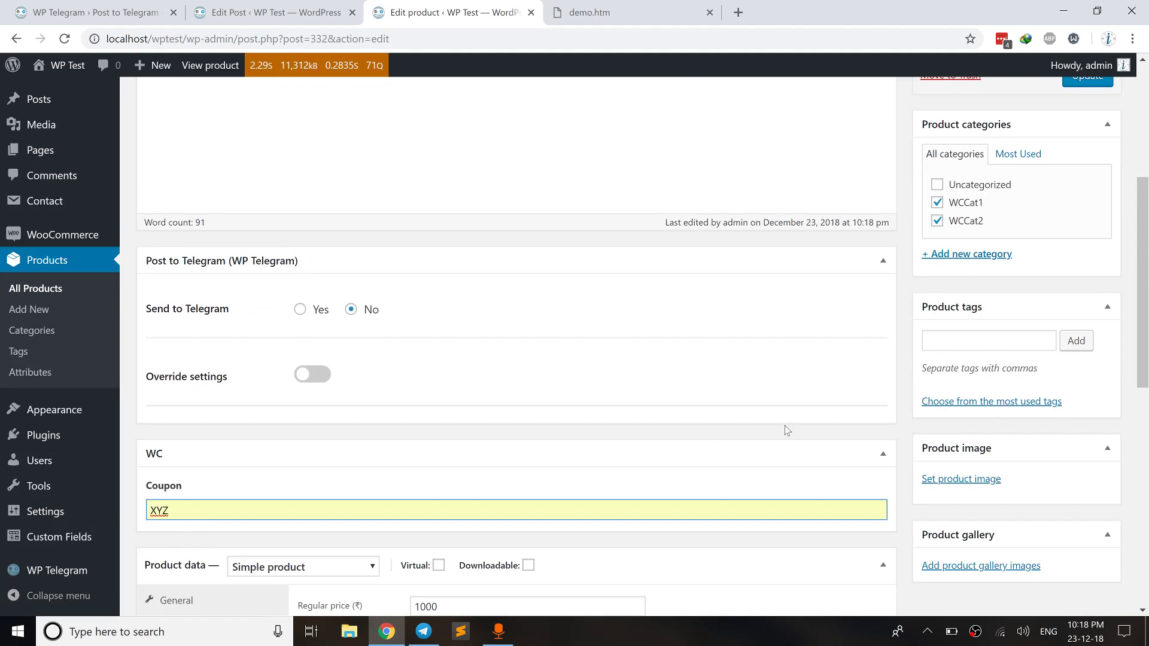
scroll(786, 430, "down", 3)
scroll(357, 271, "up", 1)
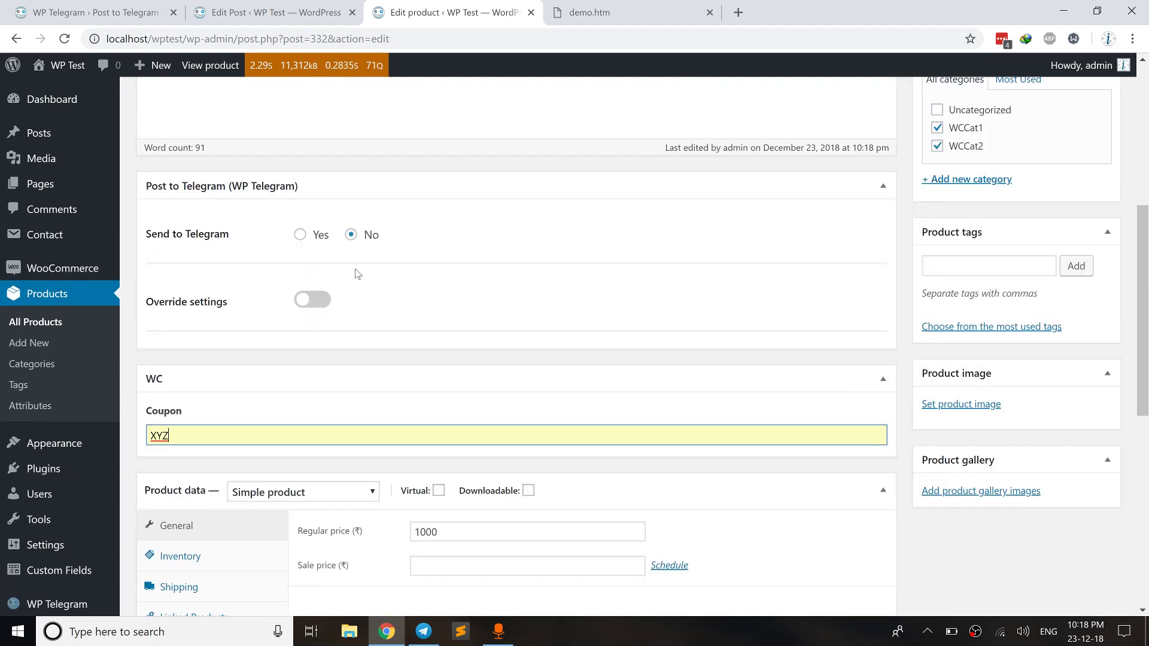
left_click(300, 235)
scroll(892, 418, "up", 5)
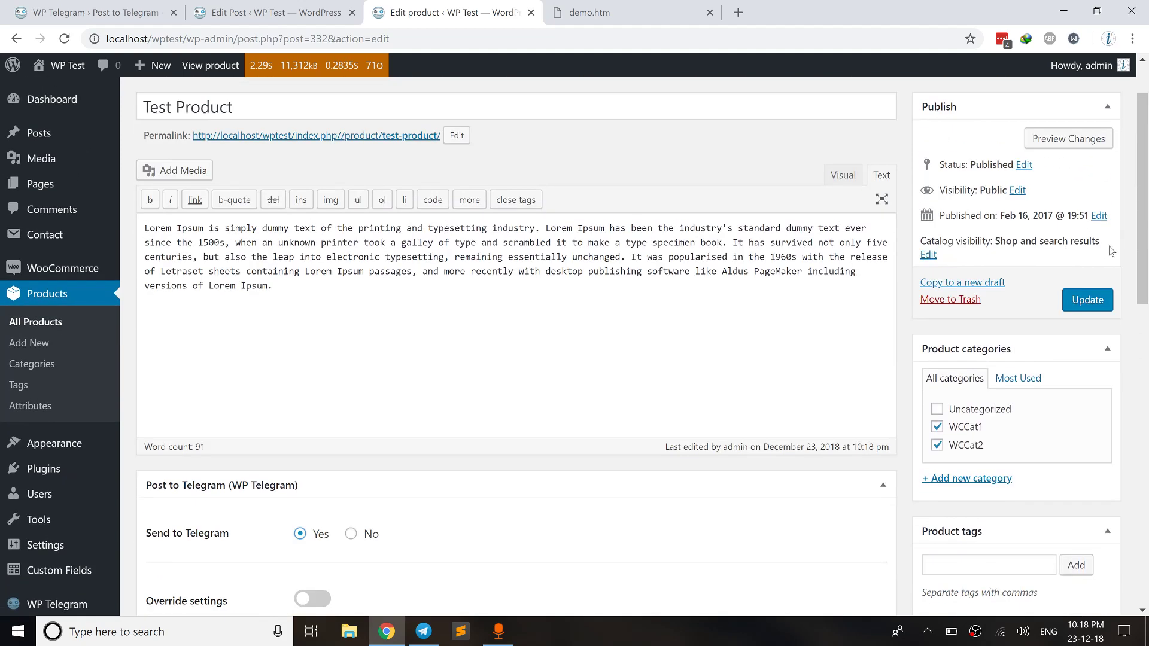
left_click(1084, 302)
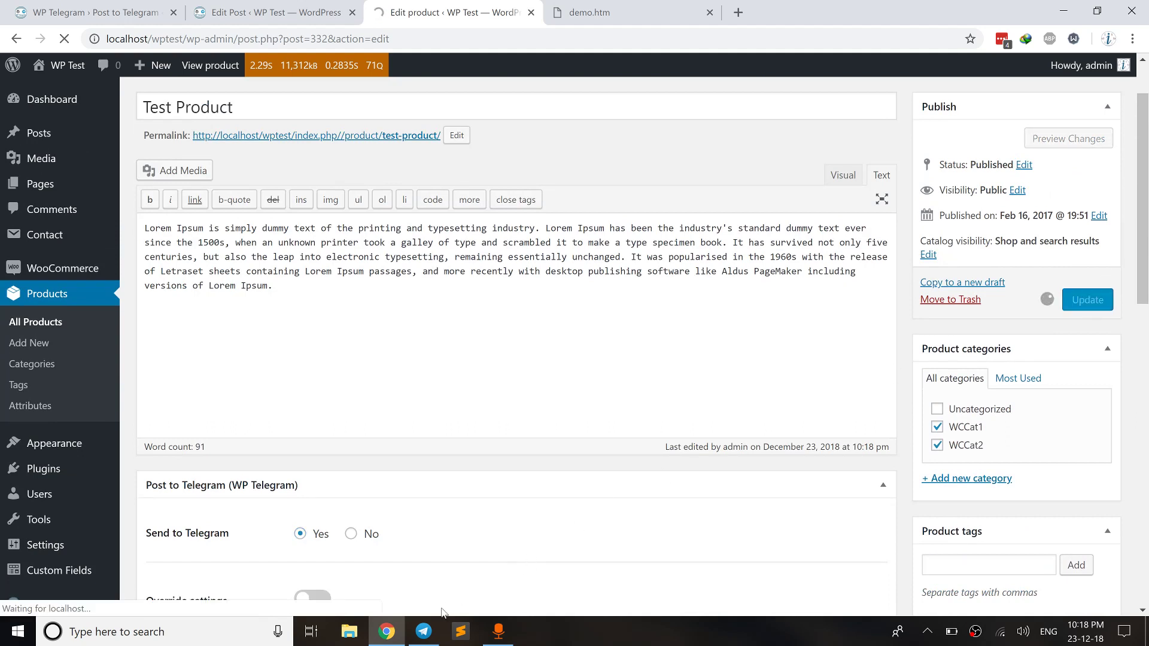
Switch to Telegram and inspect the coupon line and its spacing in the newest Test Product message
left_click(424, 632)
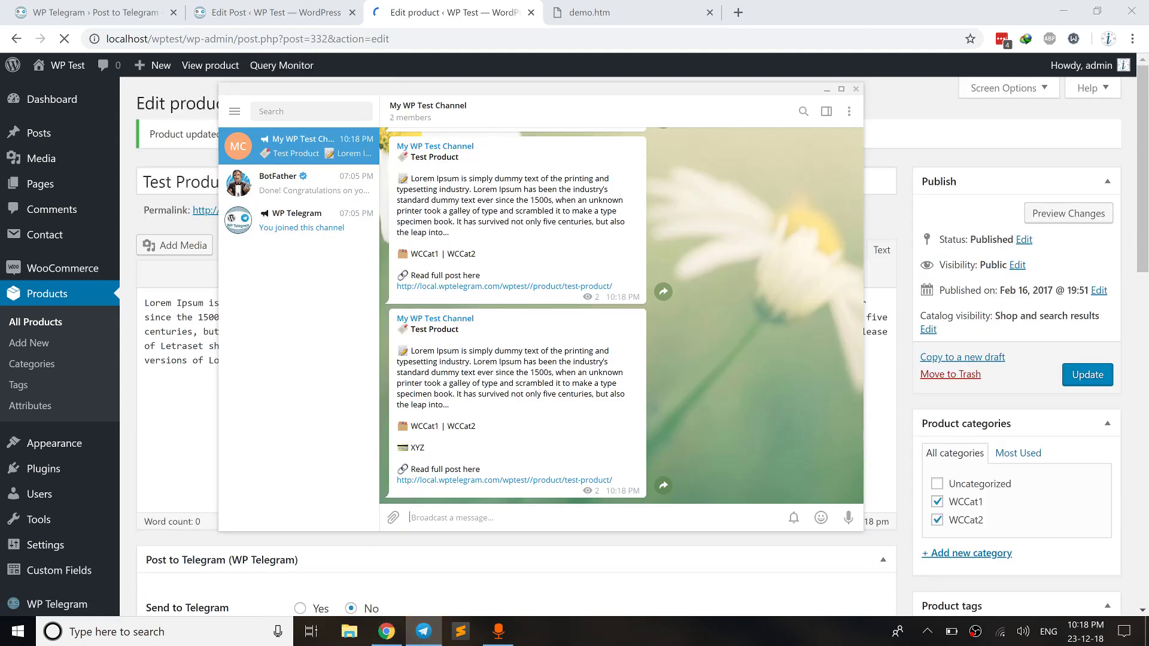
left_click_drag(400, 443, 635, 450)
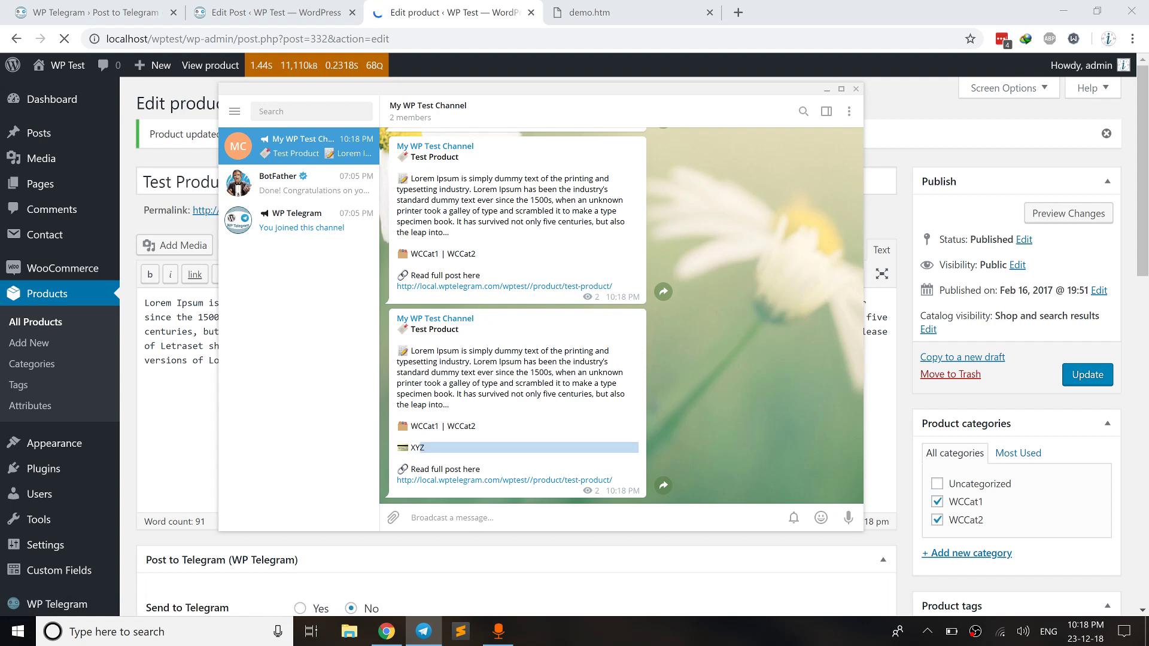
left_click(435, 454)
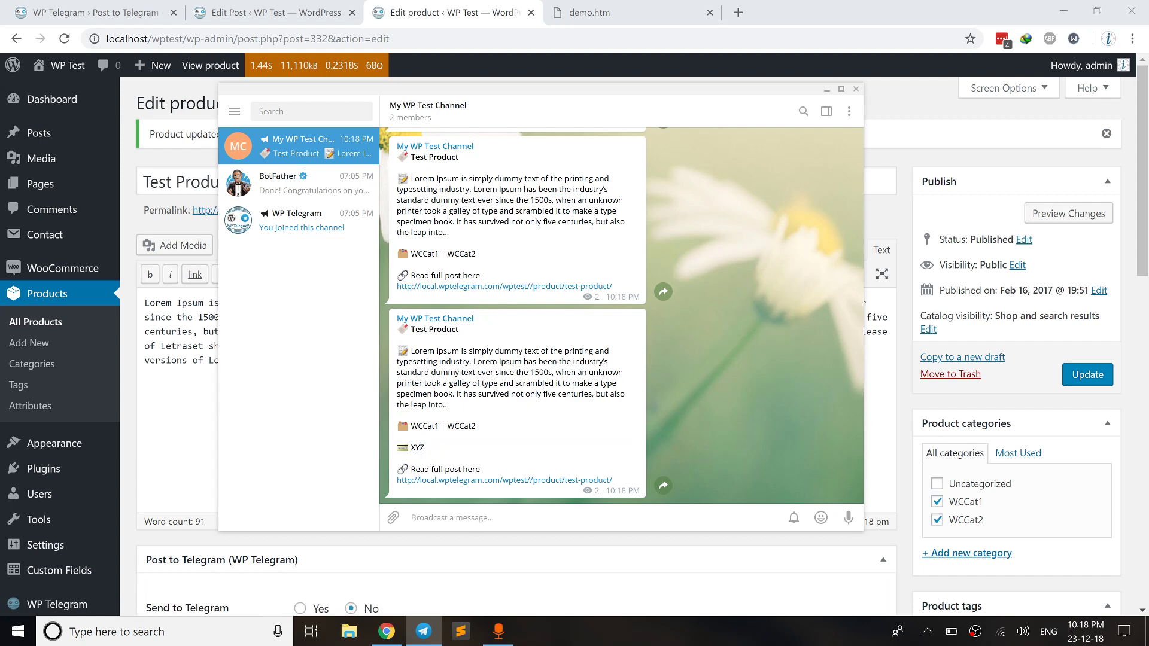
Revisit the conditional syntax examples in demo.htm and review the message template in the Post to Telegram settings
left_click(598, 12)
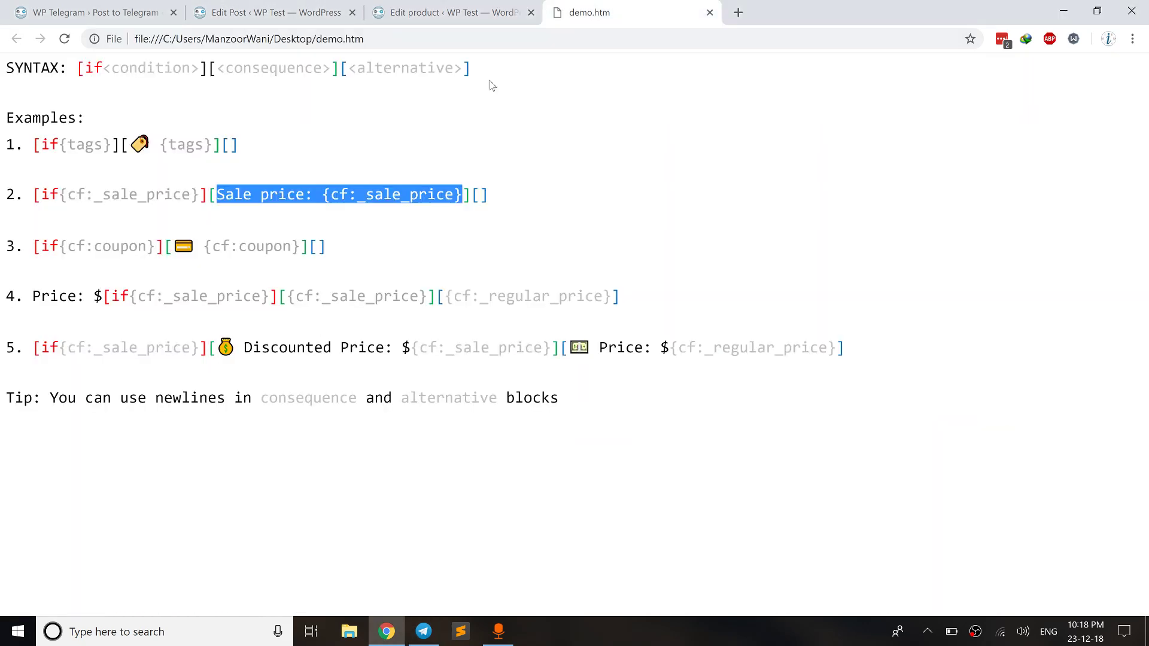
left_click(389, 176)
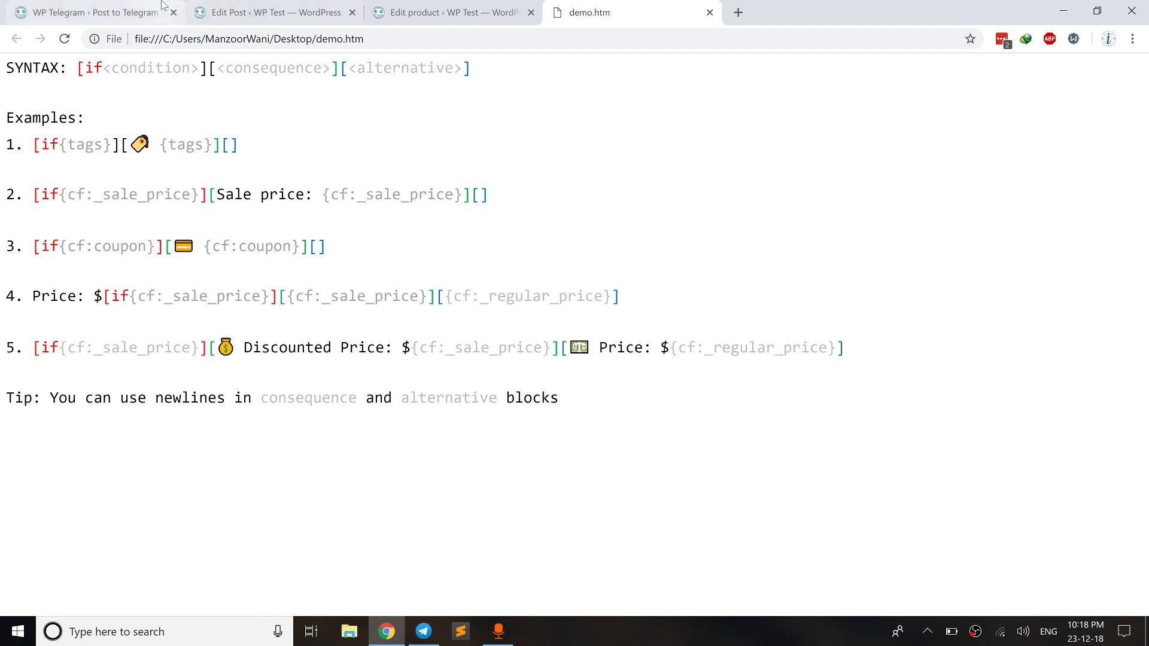
left_click(96, 12)
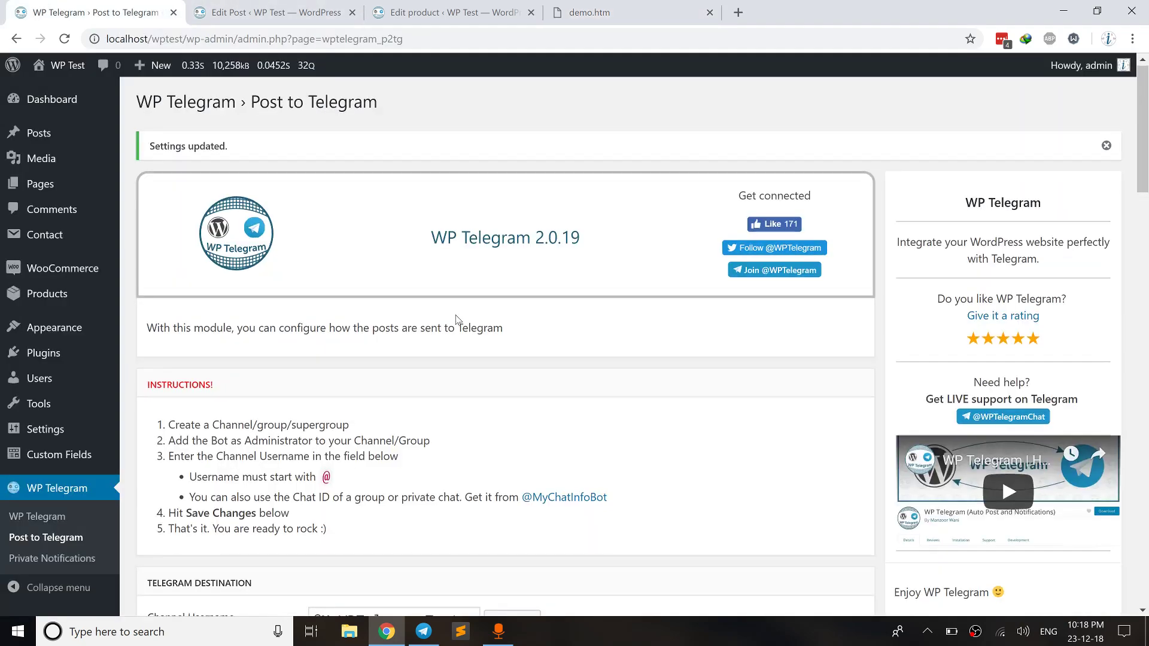
scroll(459, 320, "down", 4)
scroll(458, 320, "down", 4)
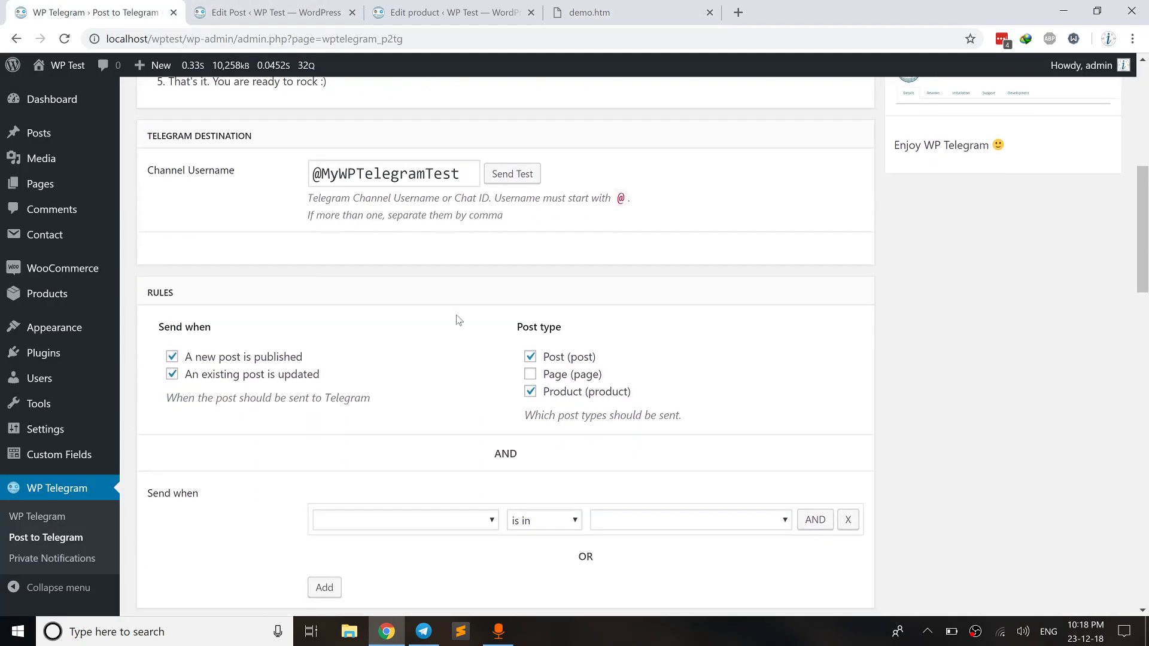
scroll(458, 320, "down", 7)
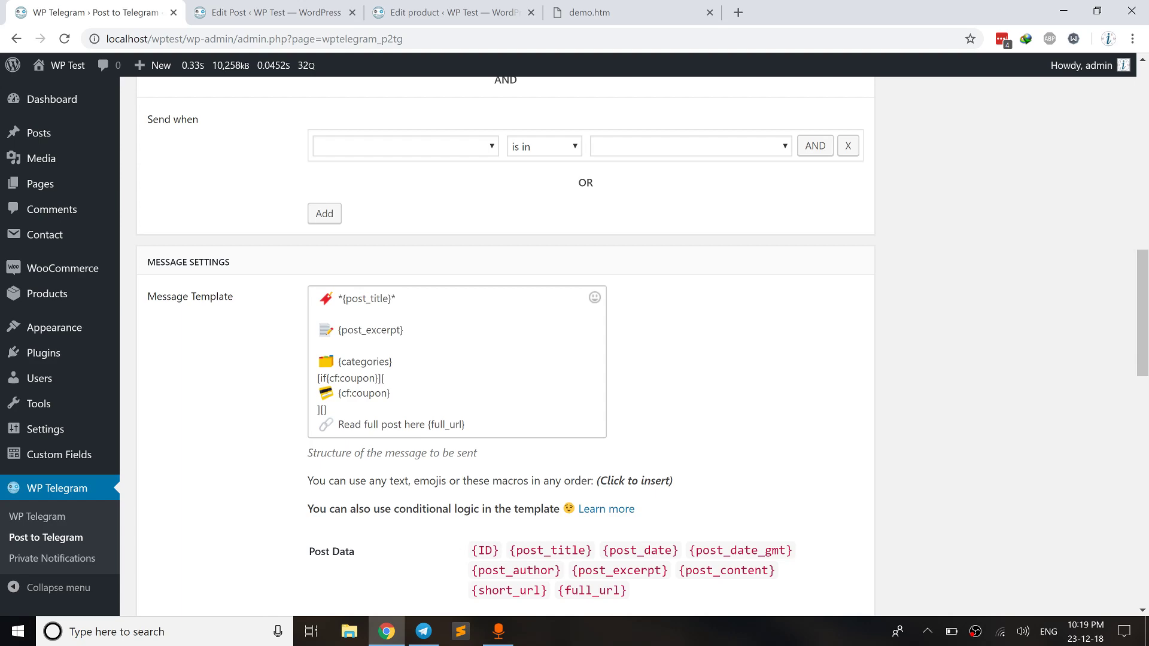
scroll(506, 345, "down", 10)
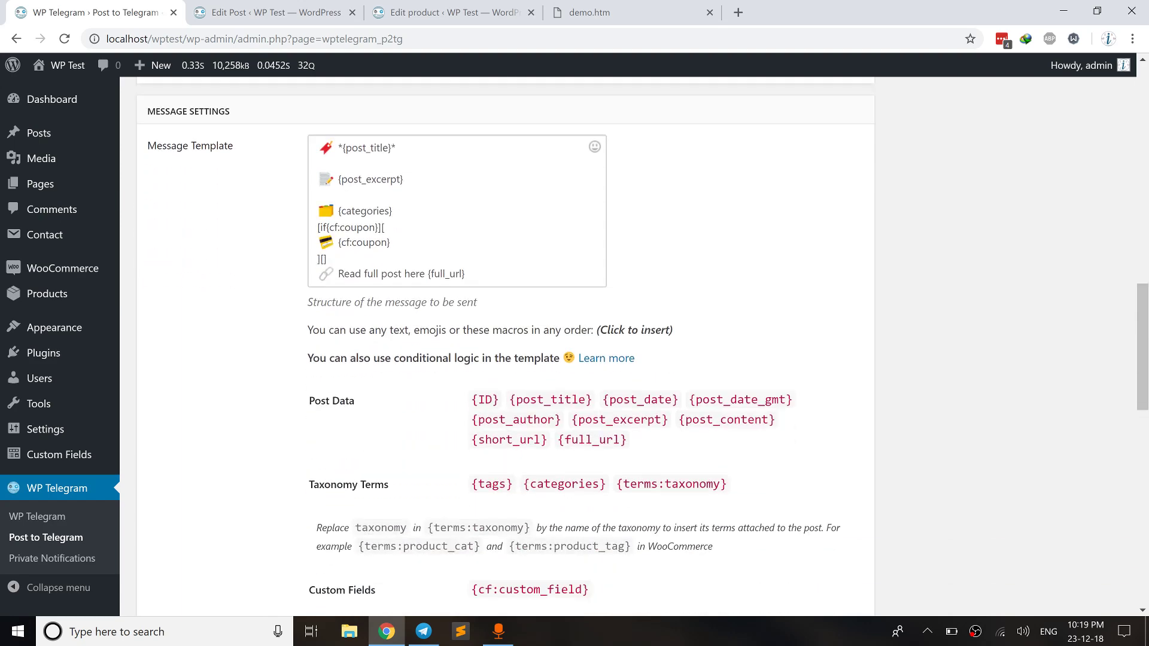
Look over the Post to Telegram page's introduction and instructions, and examine the "Do you like WP Telegram?" rating prompt
scroll(505, 345, "up", 7)
scroll(456, 322, "up", 8)
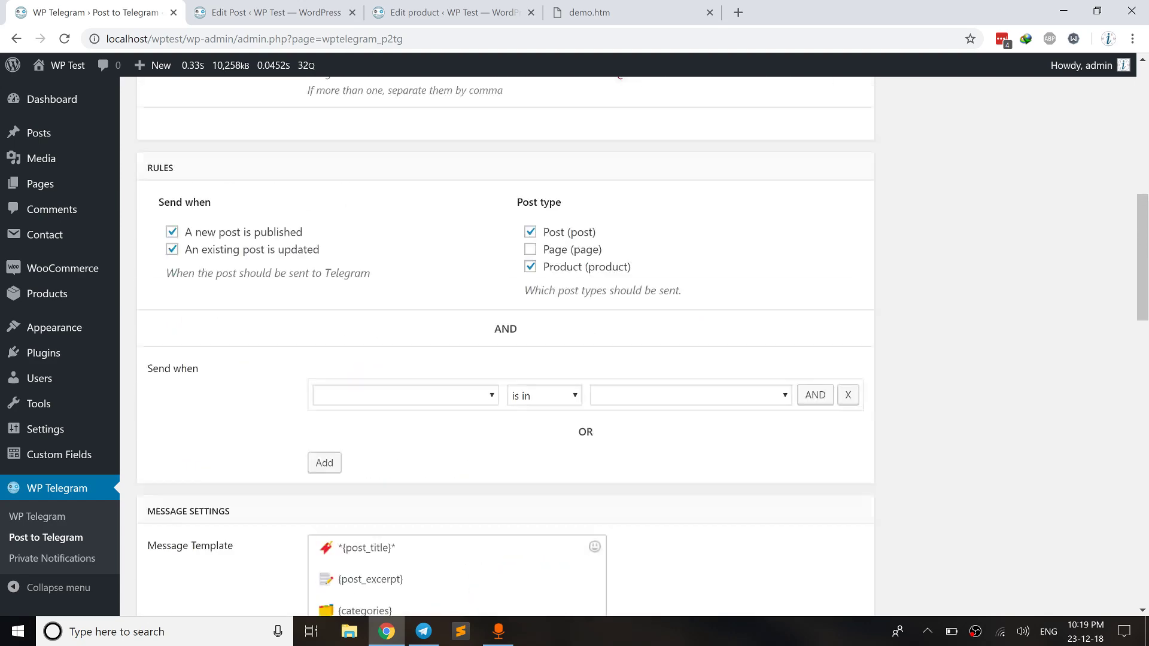
scroll(456, 321, "up", 6)
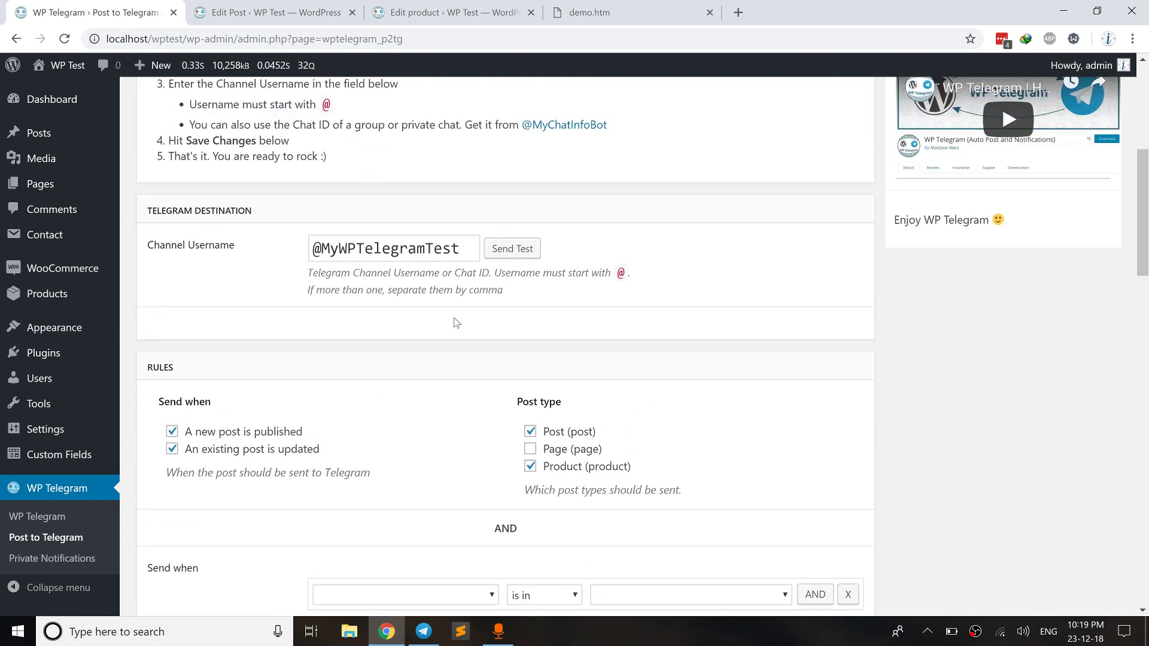
scroll(456, 323, "up", 3)
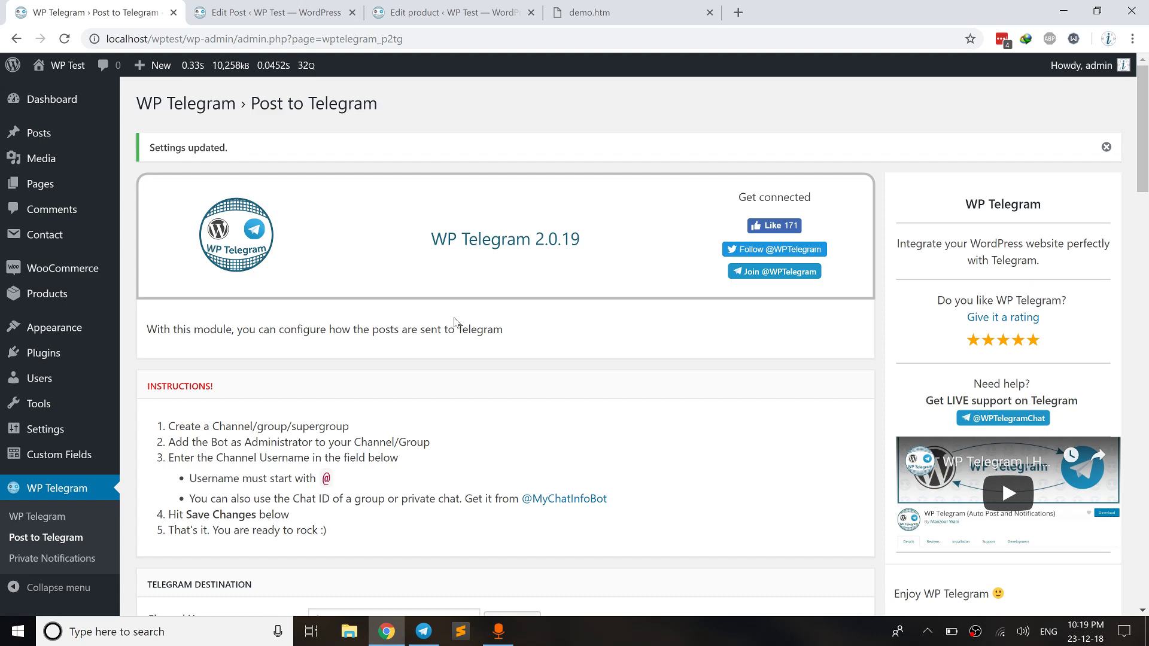
scroll(455, 323, "down", 3)
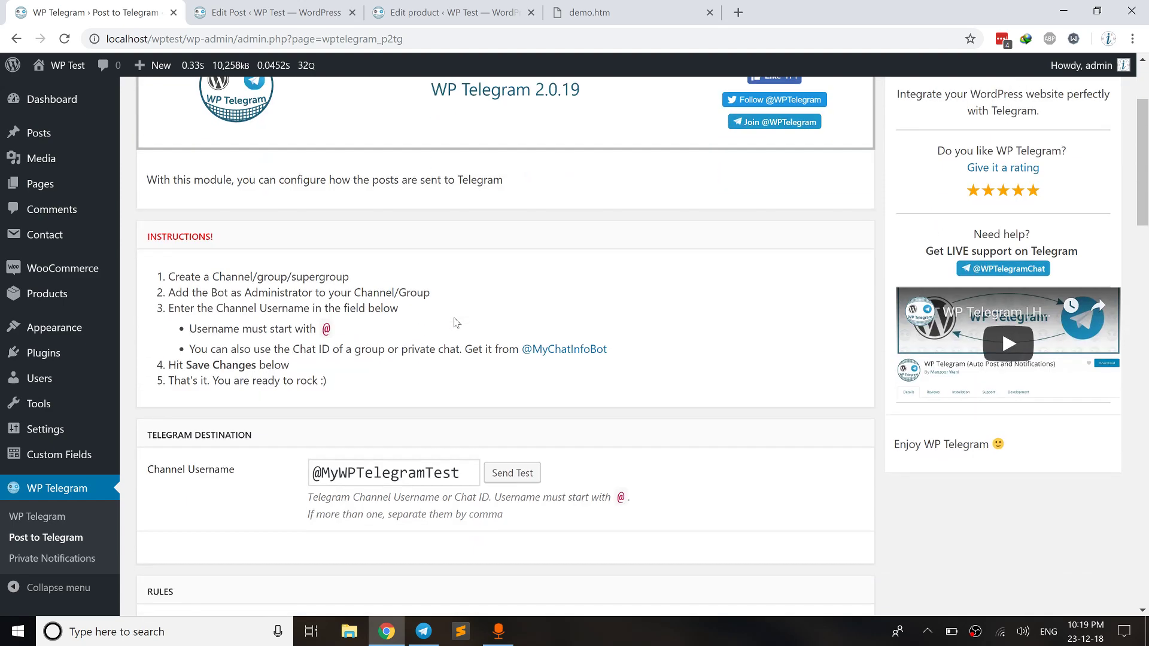
scroll(456, 323, "up", 1)
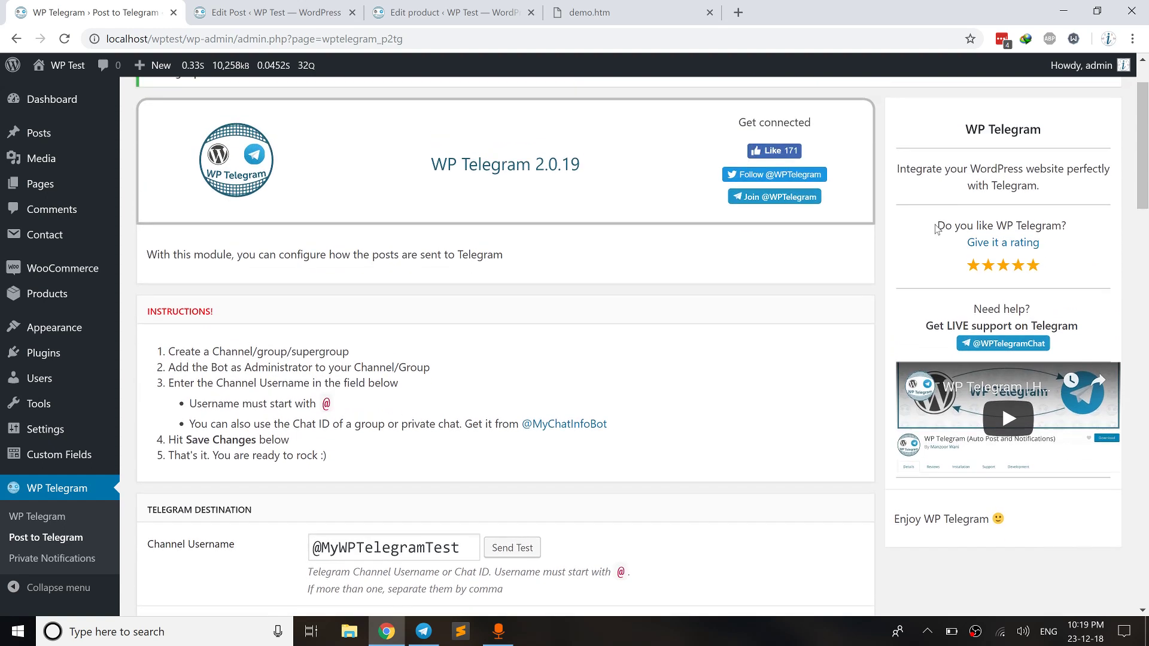
left_click_drag(937, 229, 1067, 226)
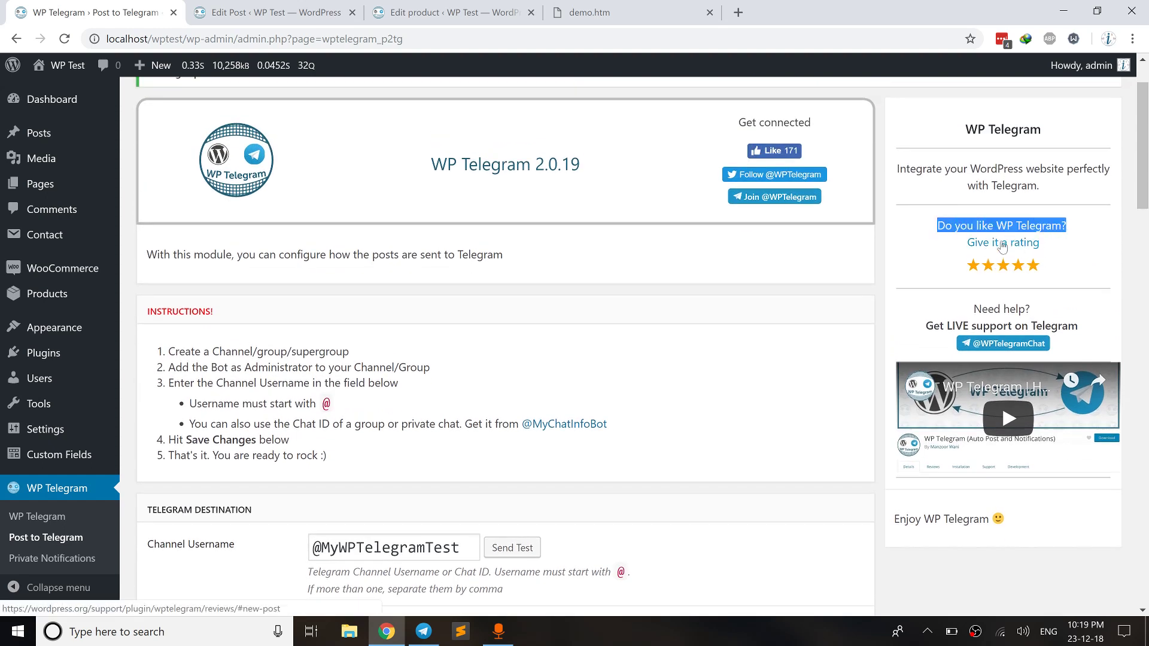
left_click(798, 287)
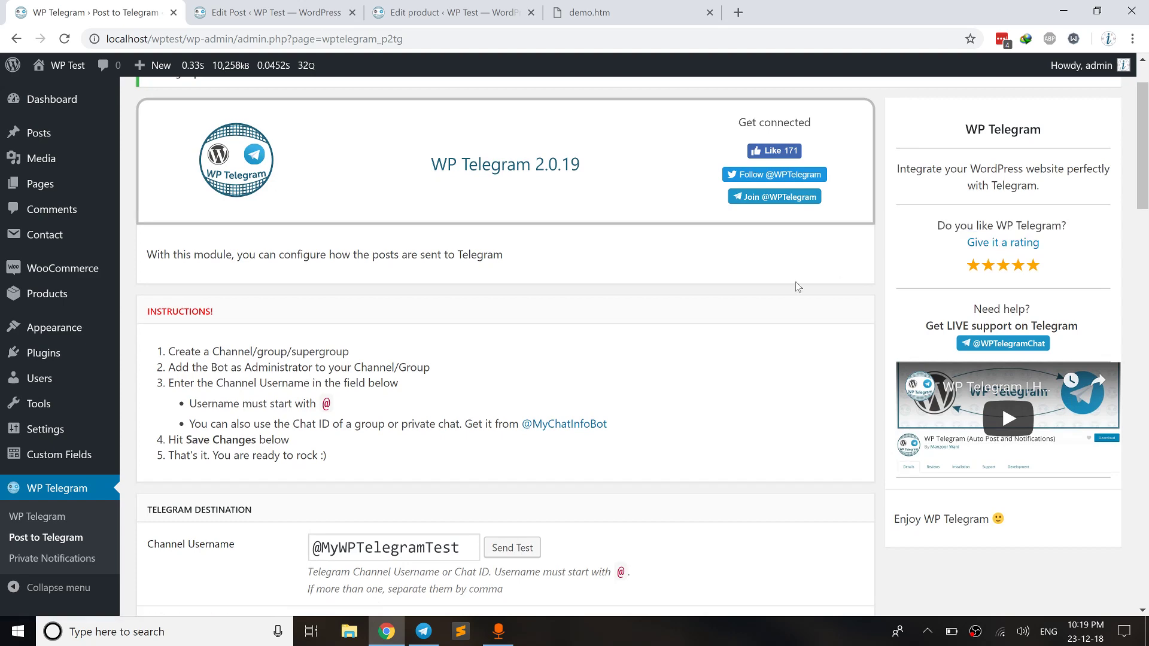
scroll(221, 414, "down", 6)
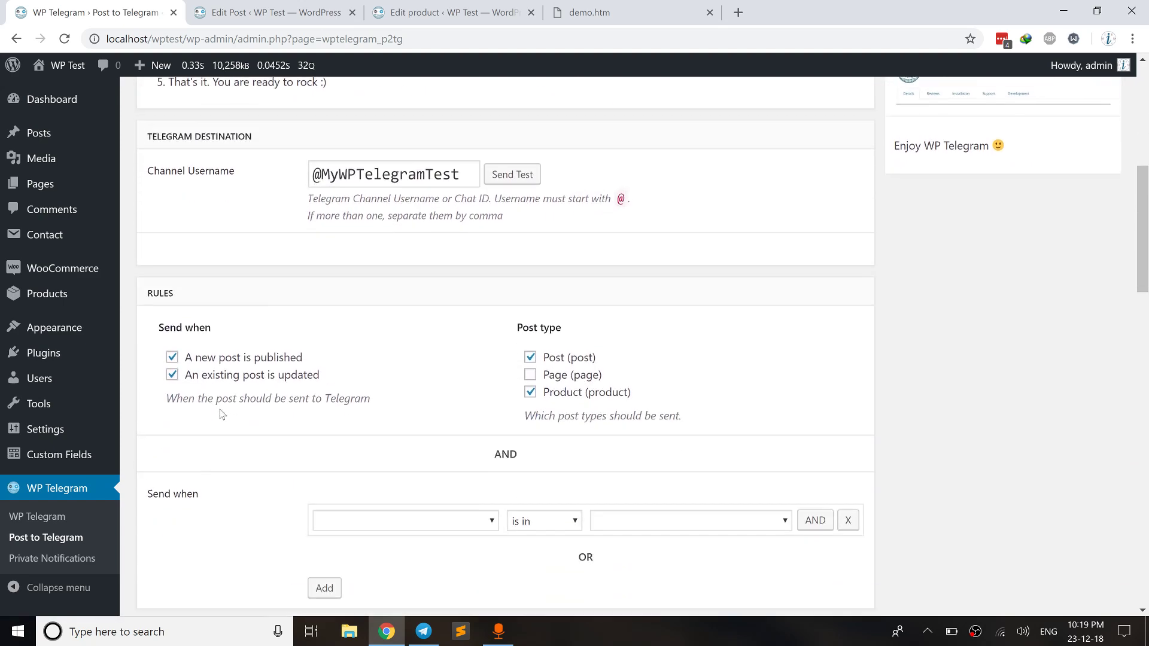
scroll(221, 414, "down", 8)
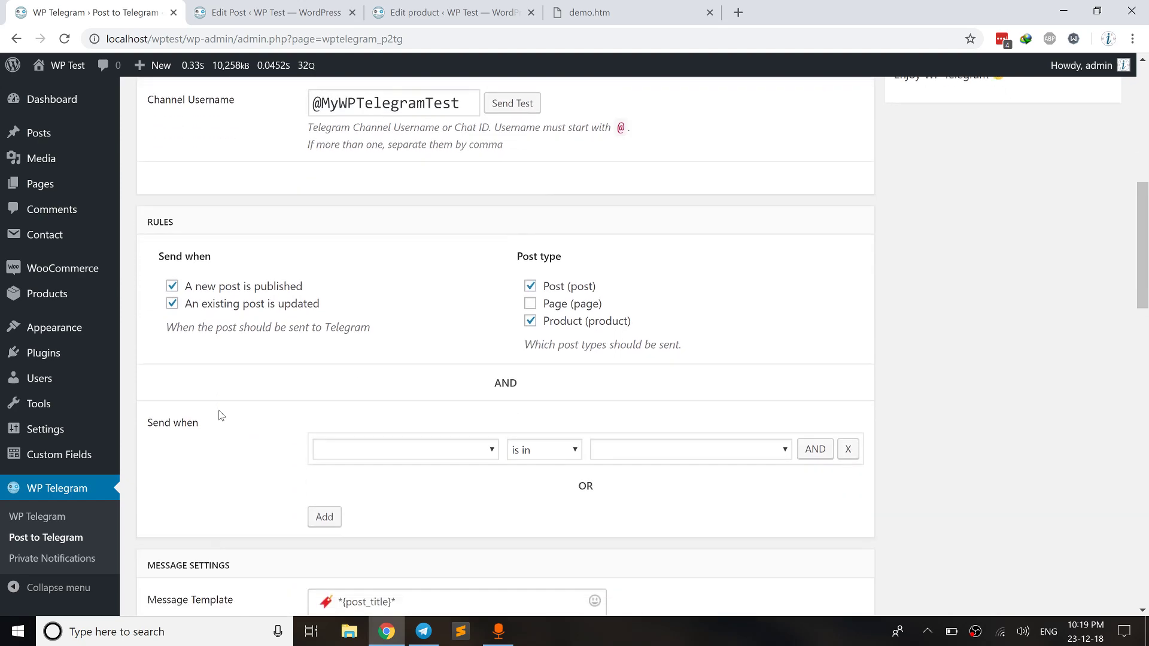